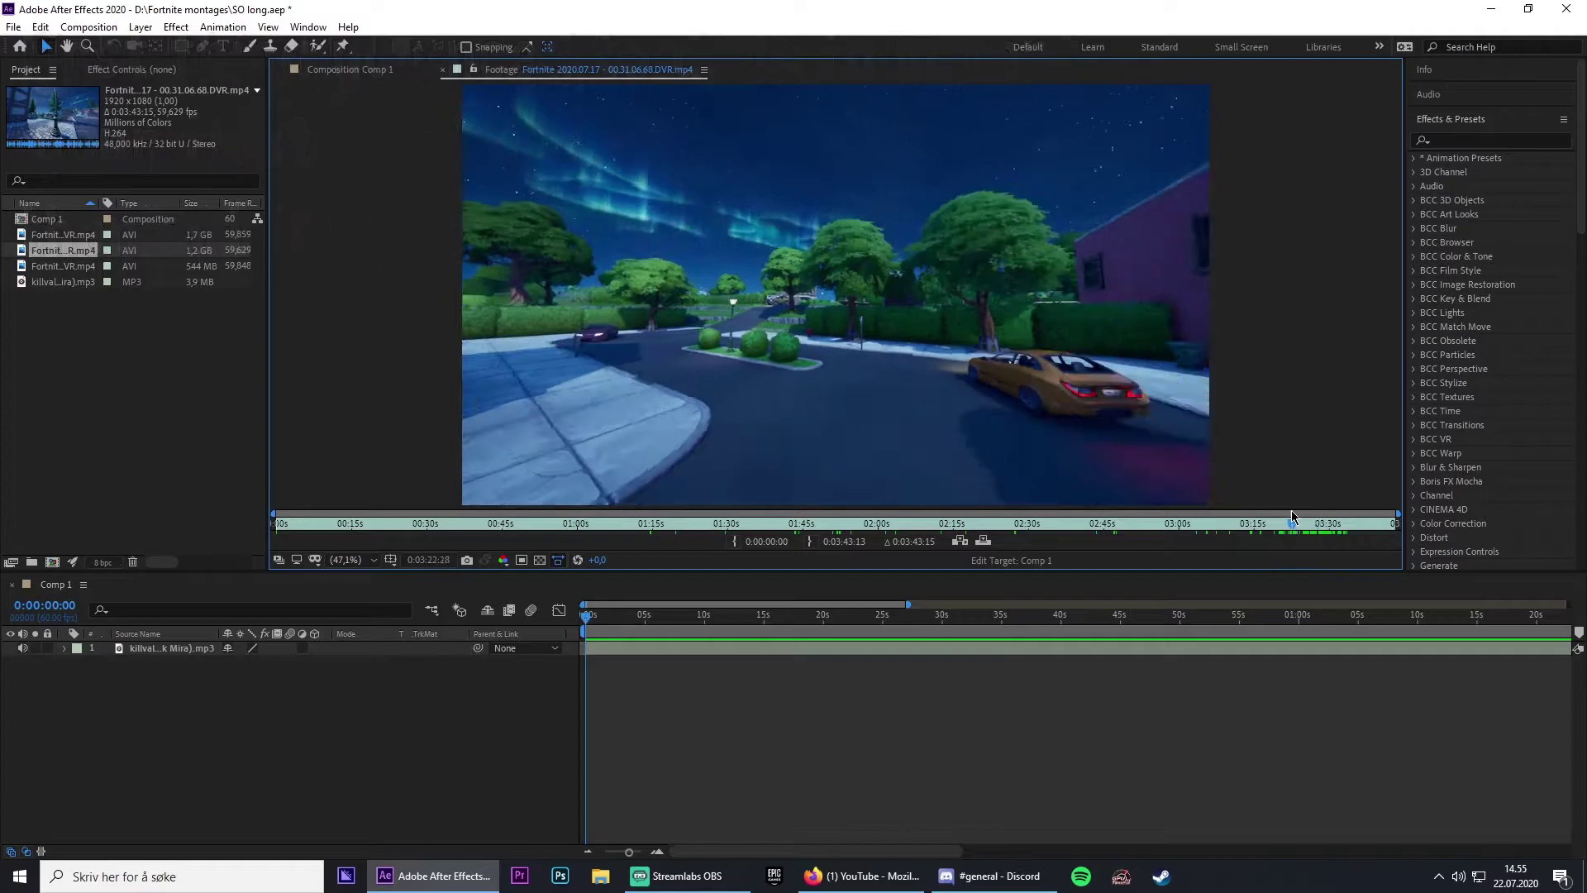
Scrub the footage to the cinematic shot between 0:03:20:19 and 0:03:31:42, then play it to check the end
drag(1291, 514, 1280, 514)
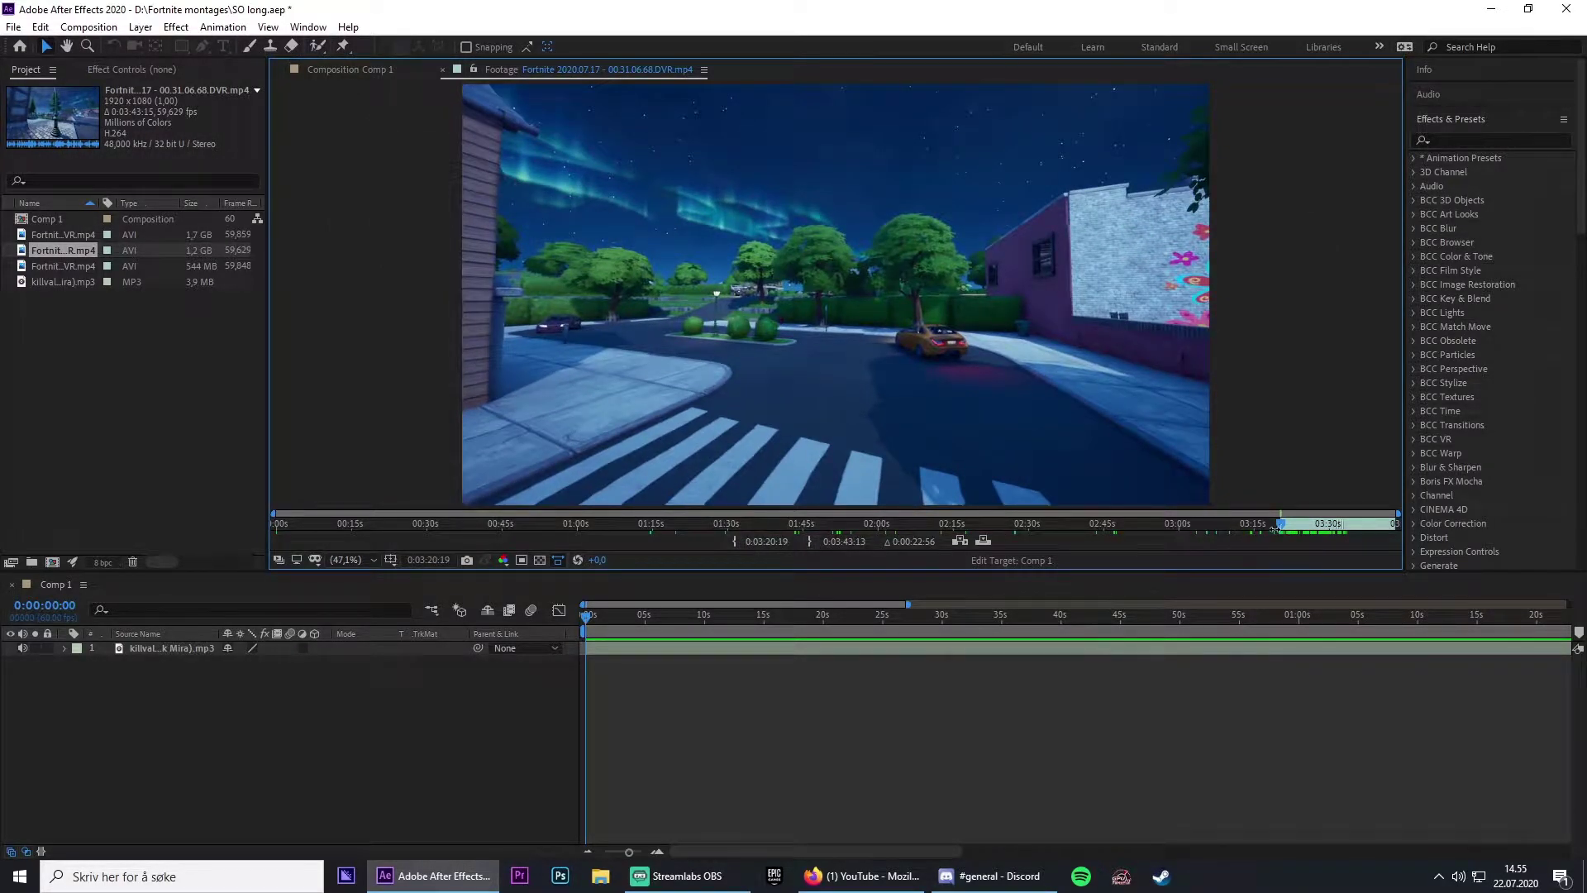
drag(1276, 526, 1338, 527)
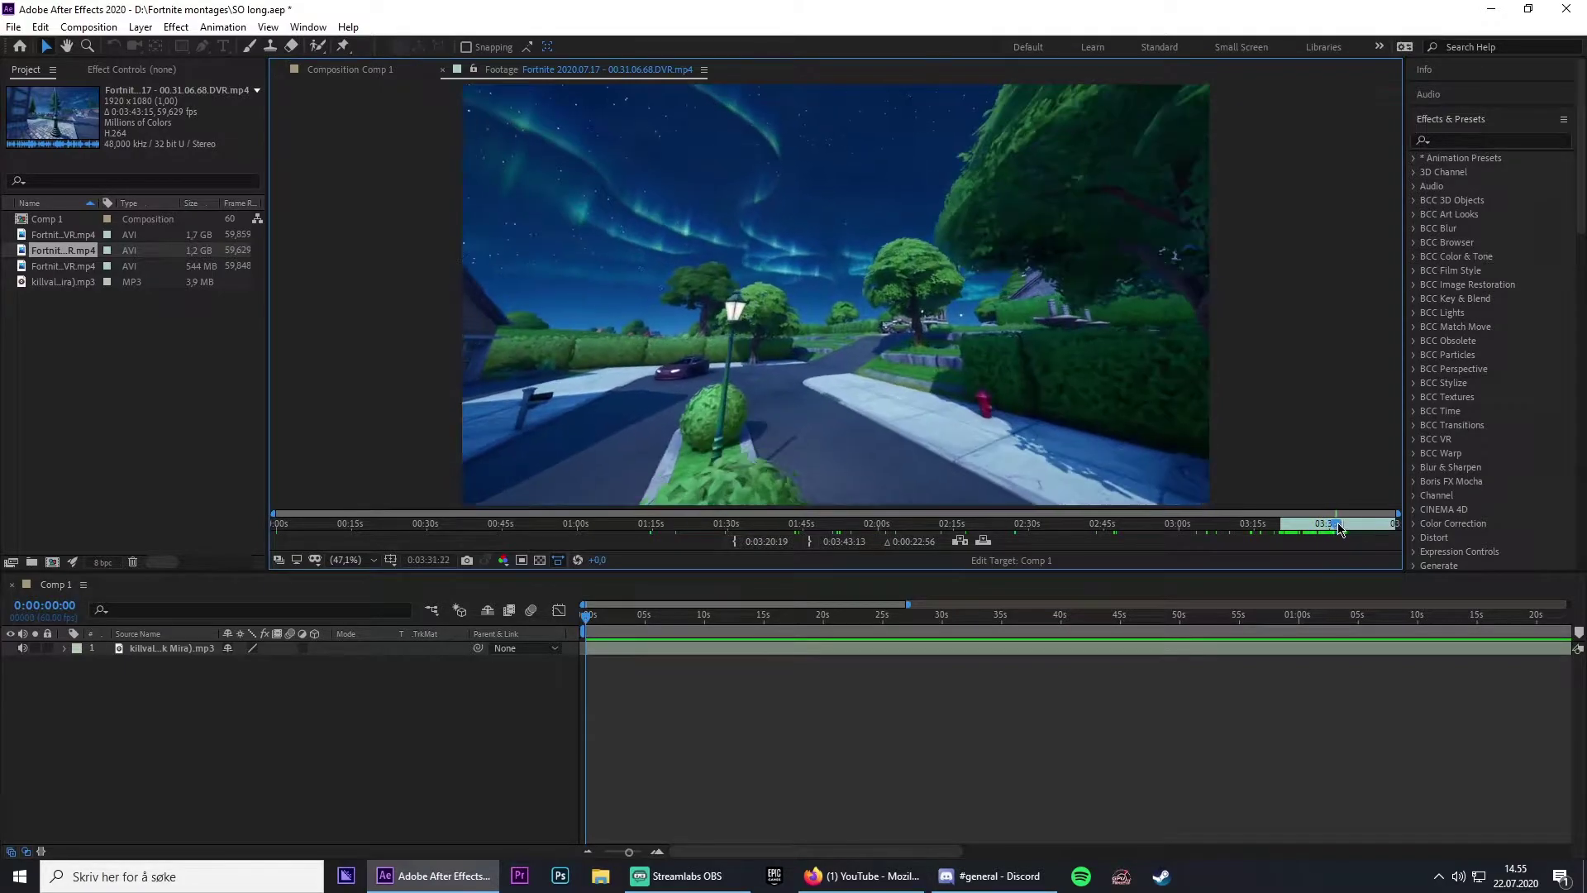
key(space)
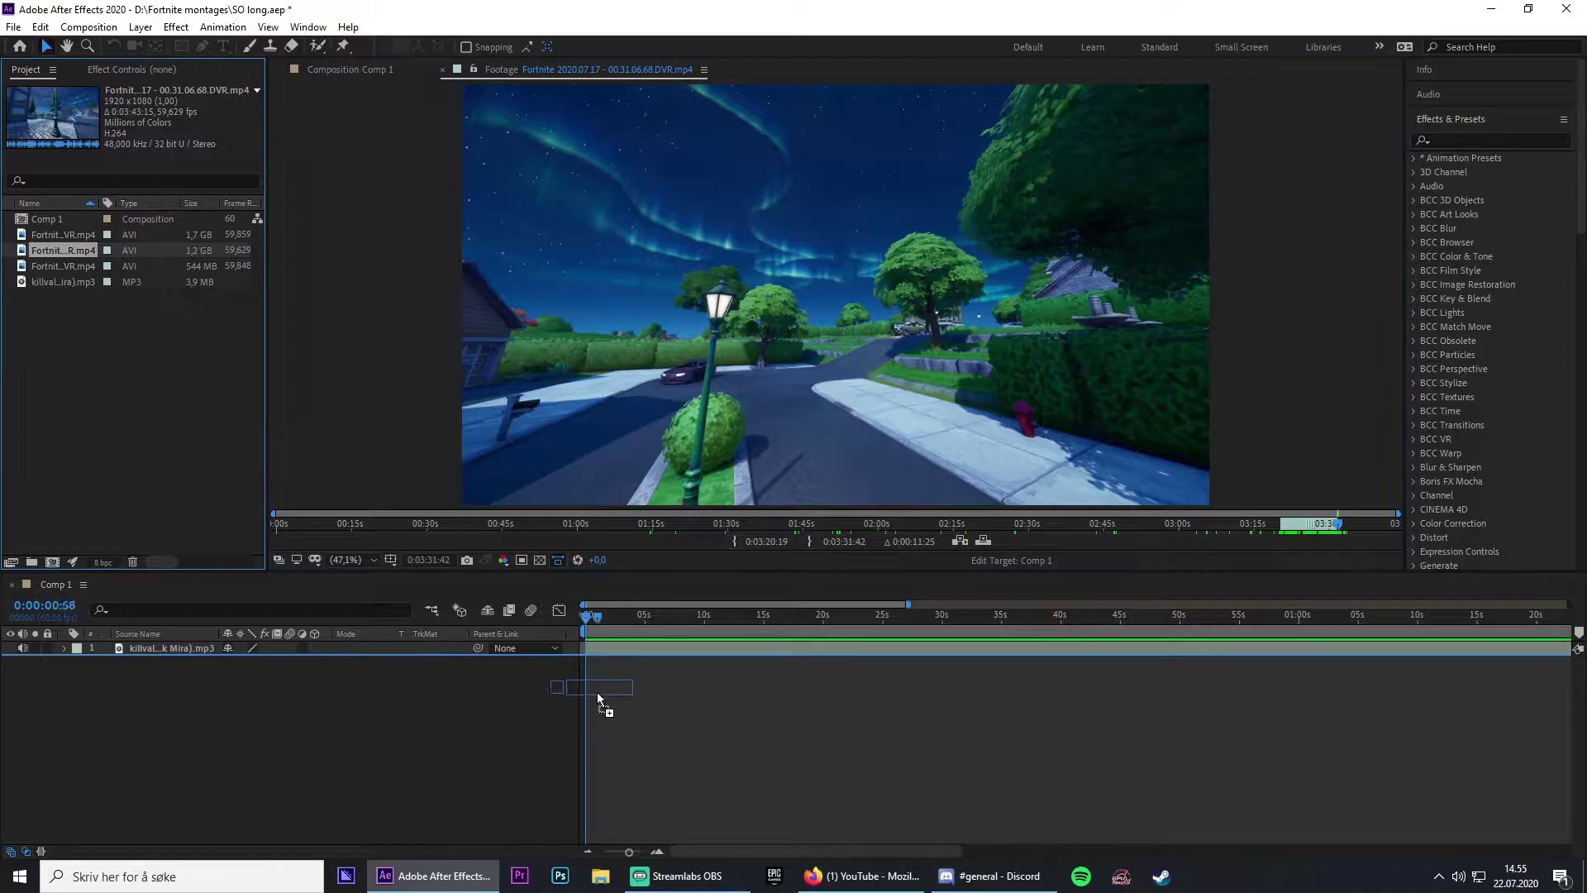
Add the trimmed cinematic to Comp 1 and preview it twice to find the beat near 0:00:02:30
drag(598, 696, 582, 707)
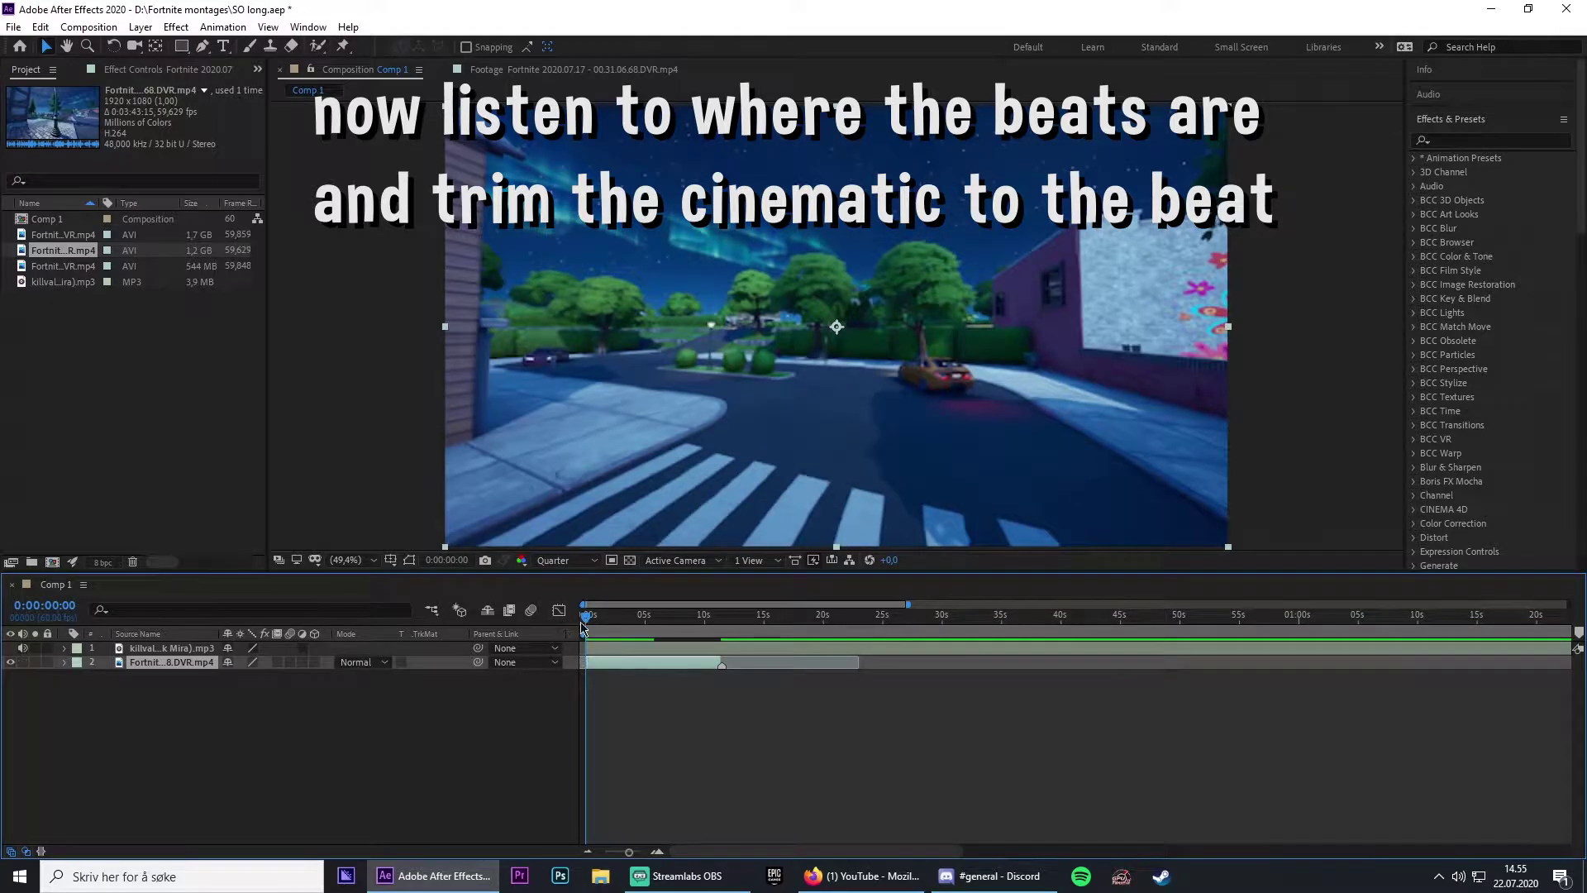
key(space)
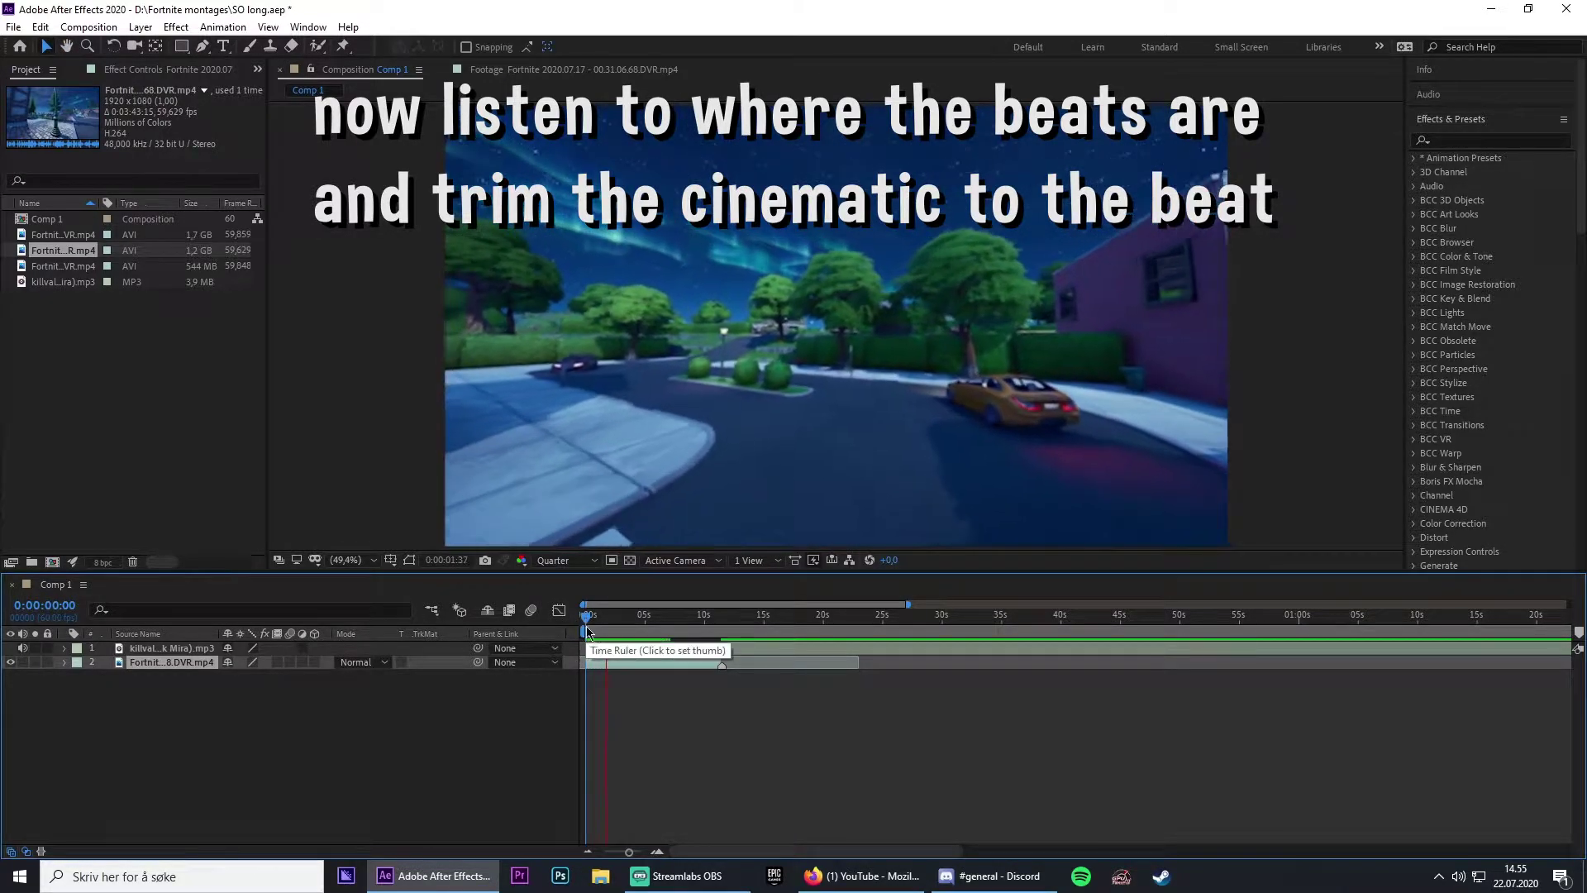
key(space)
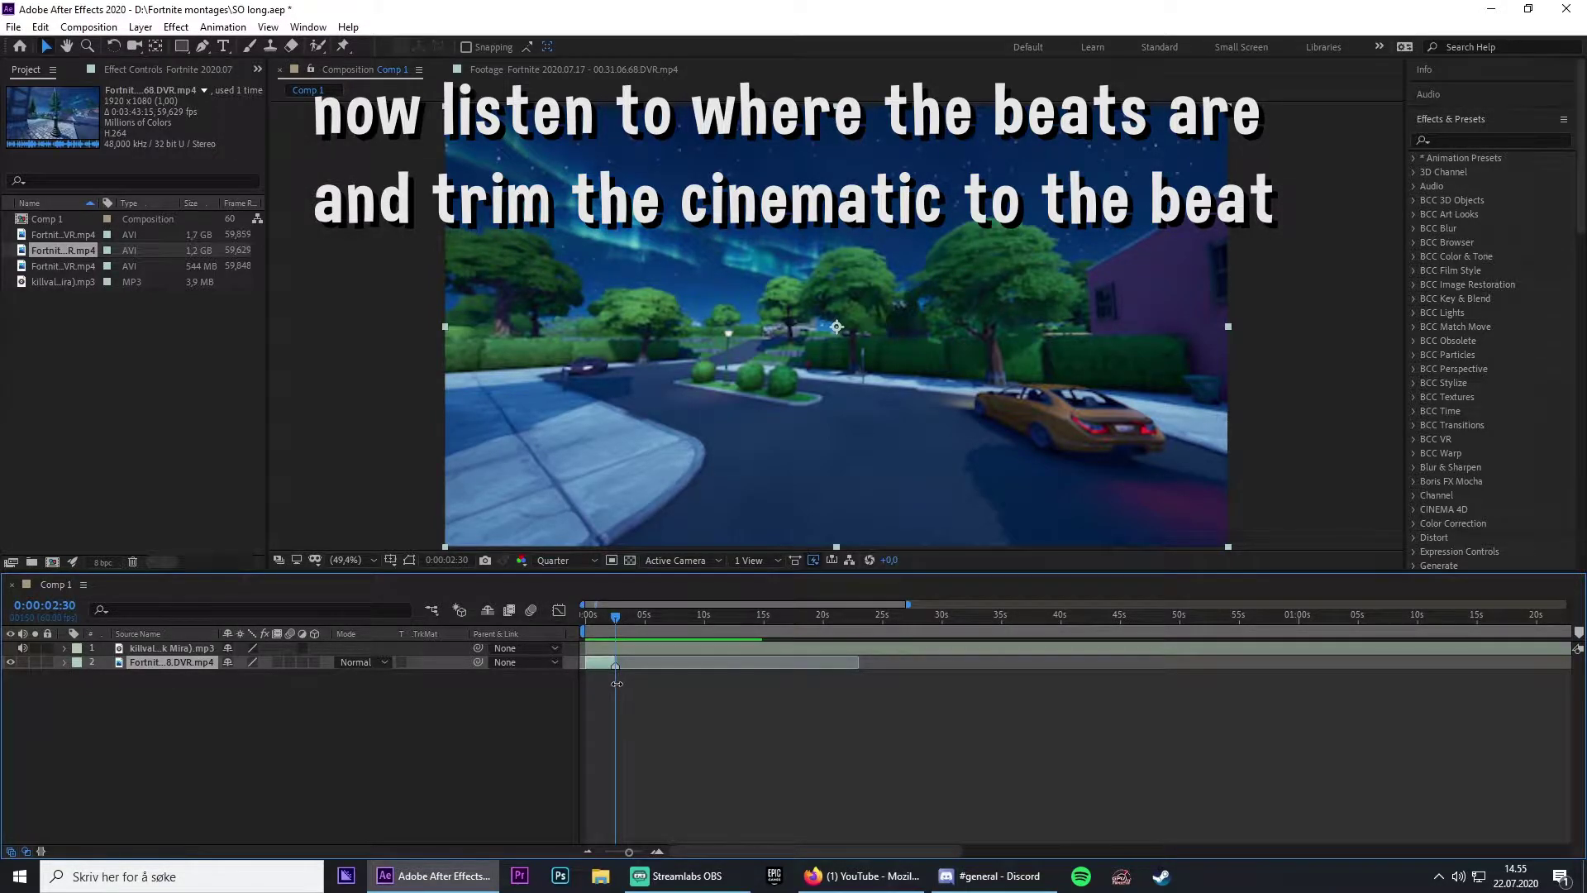
key(space)
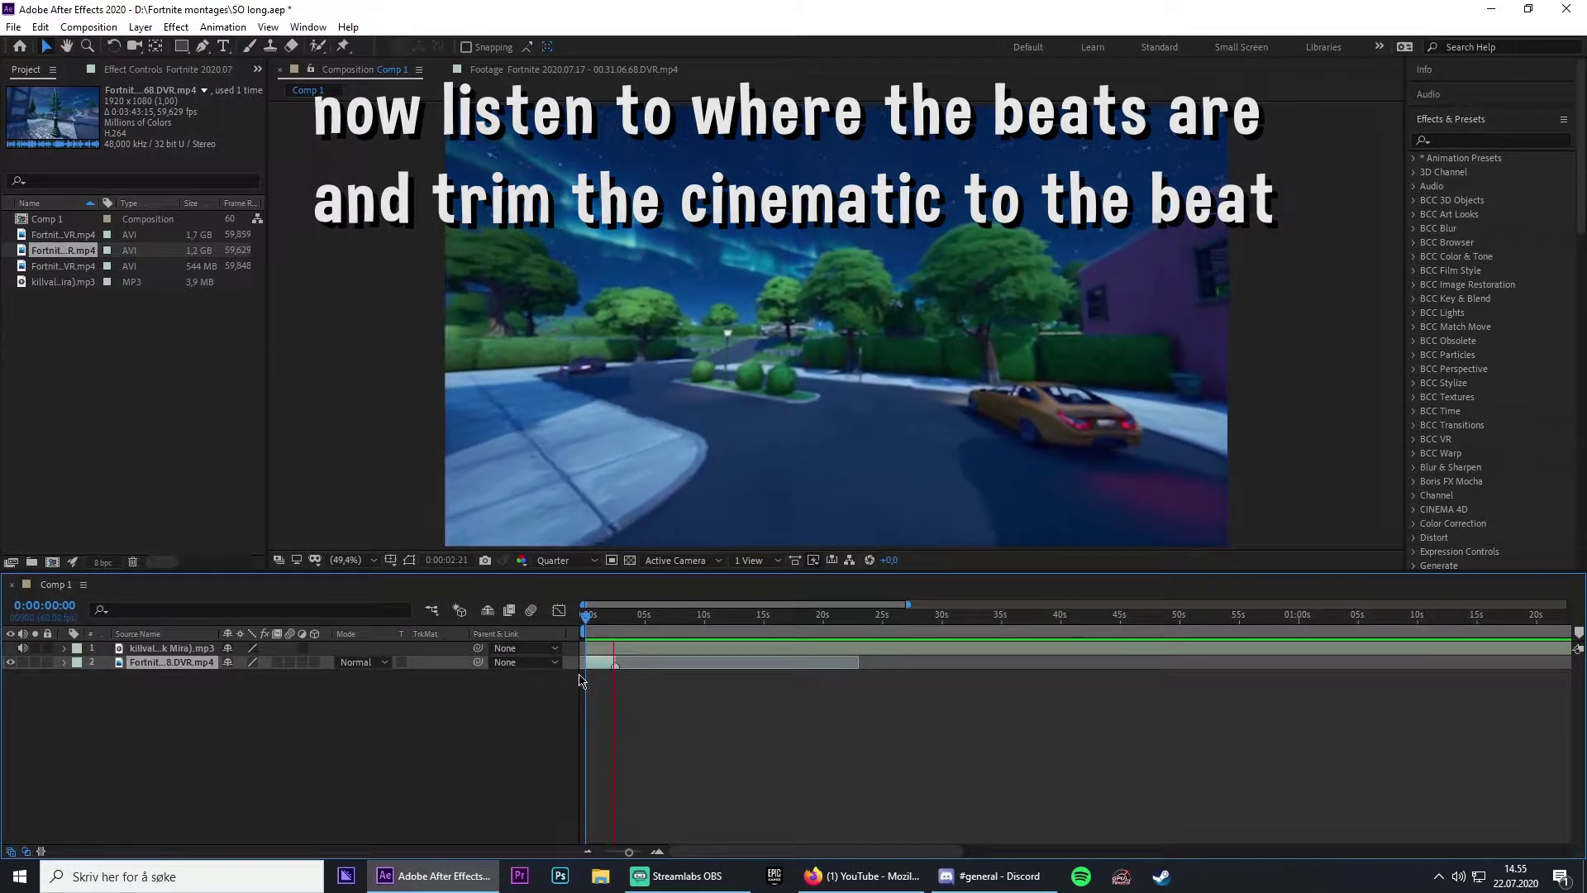
key(space)
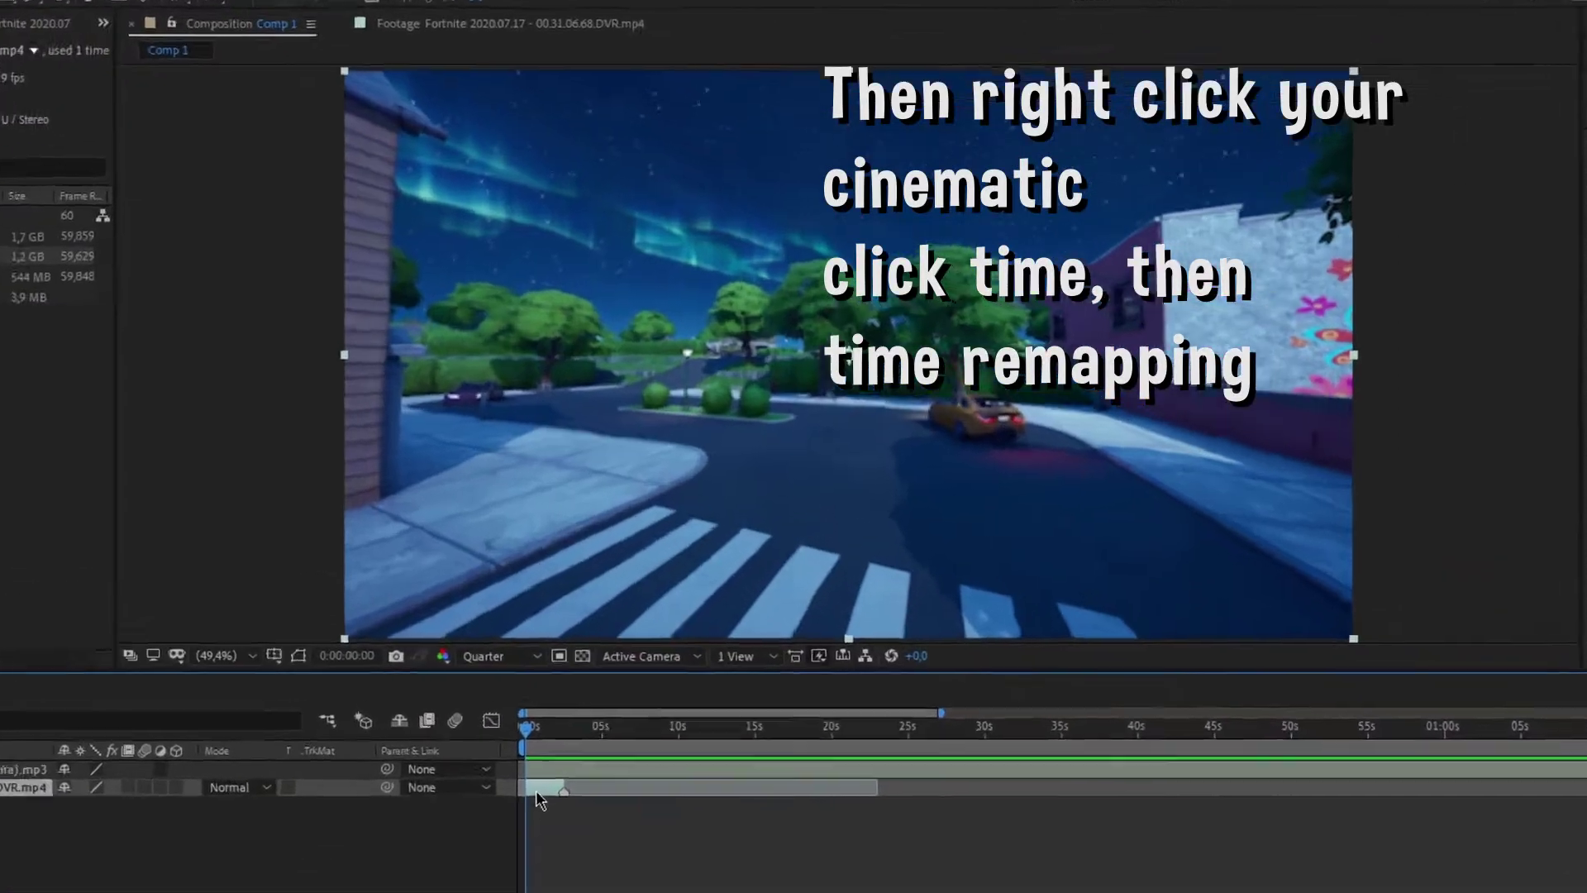
Enable Time Remapping on the gameplay layer and add a Time Remap keyframe at 0:00:02:30
right_click(592, 662)
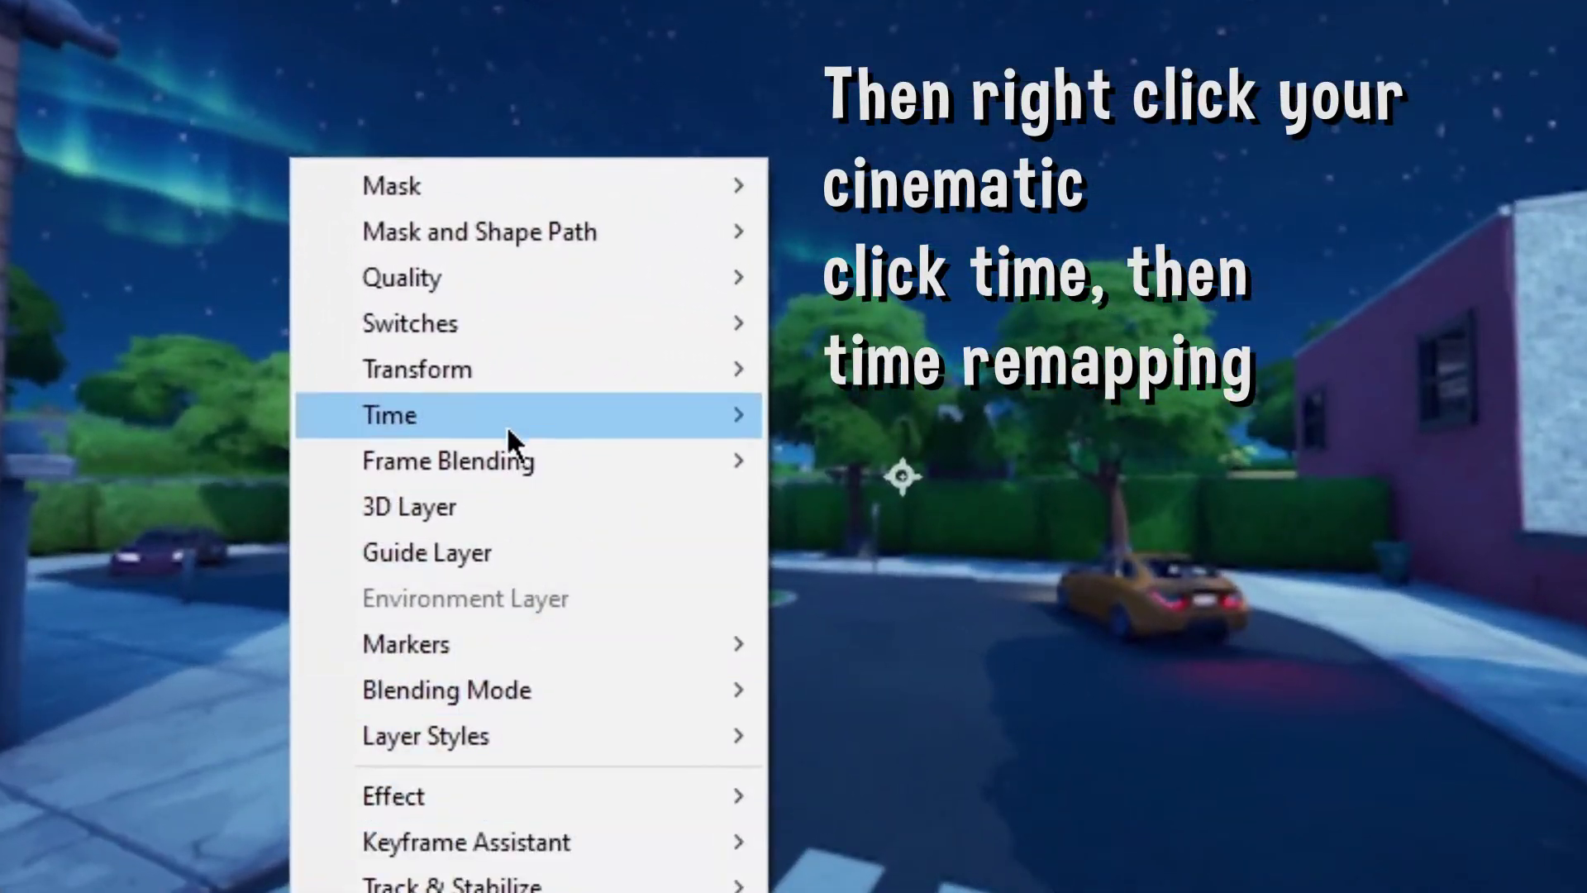
mouse_move(506, 421)
click(836, 427)
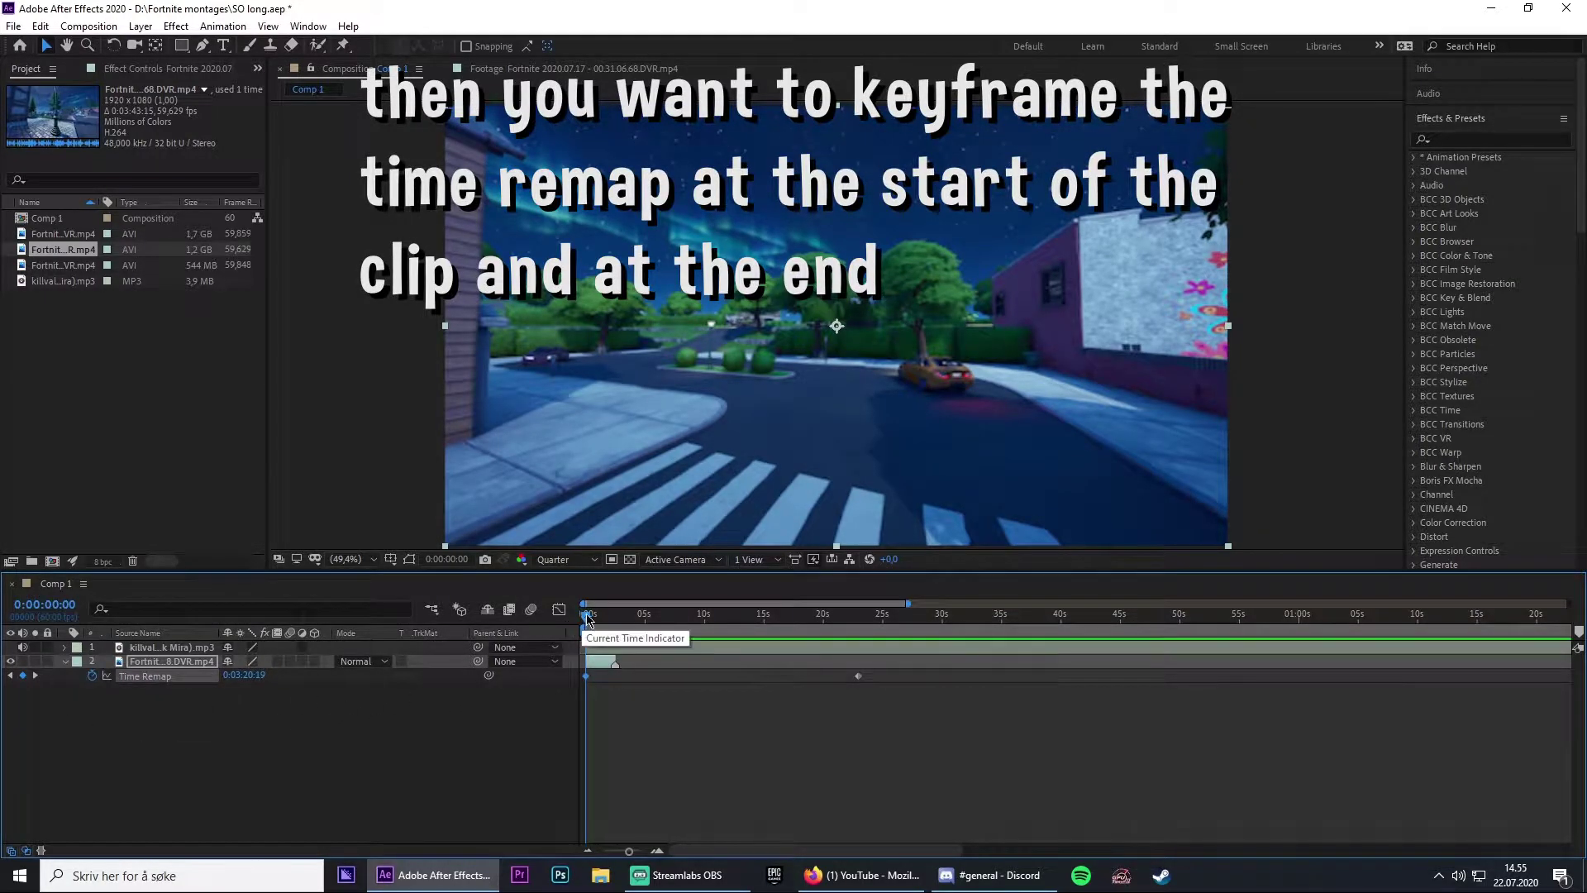
drag(589, 618, 618, 618)
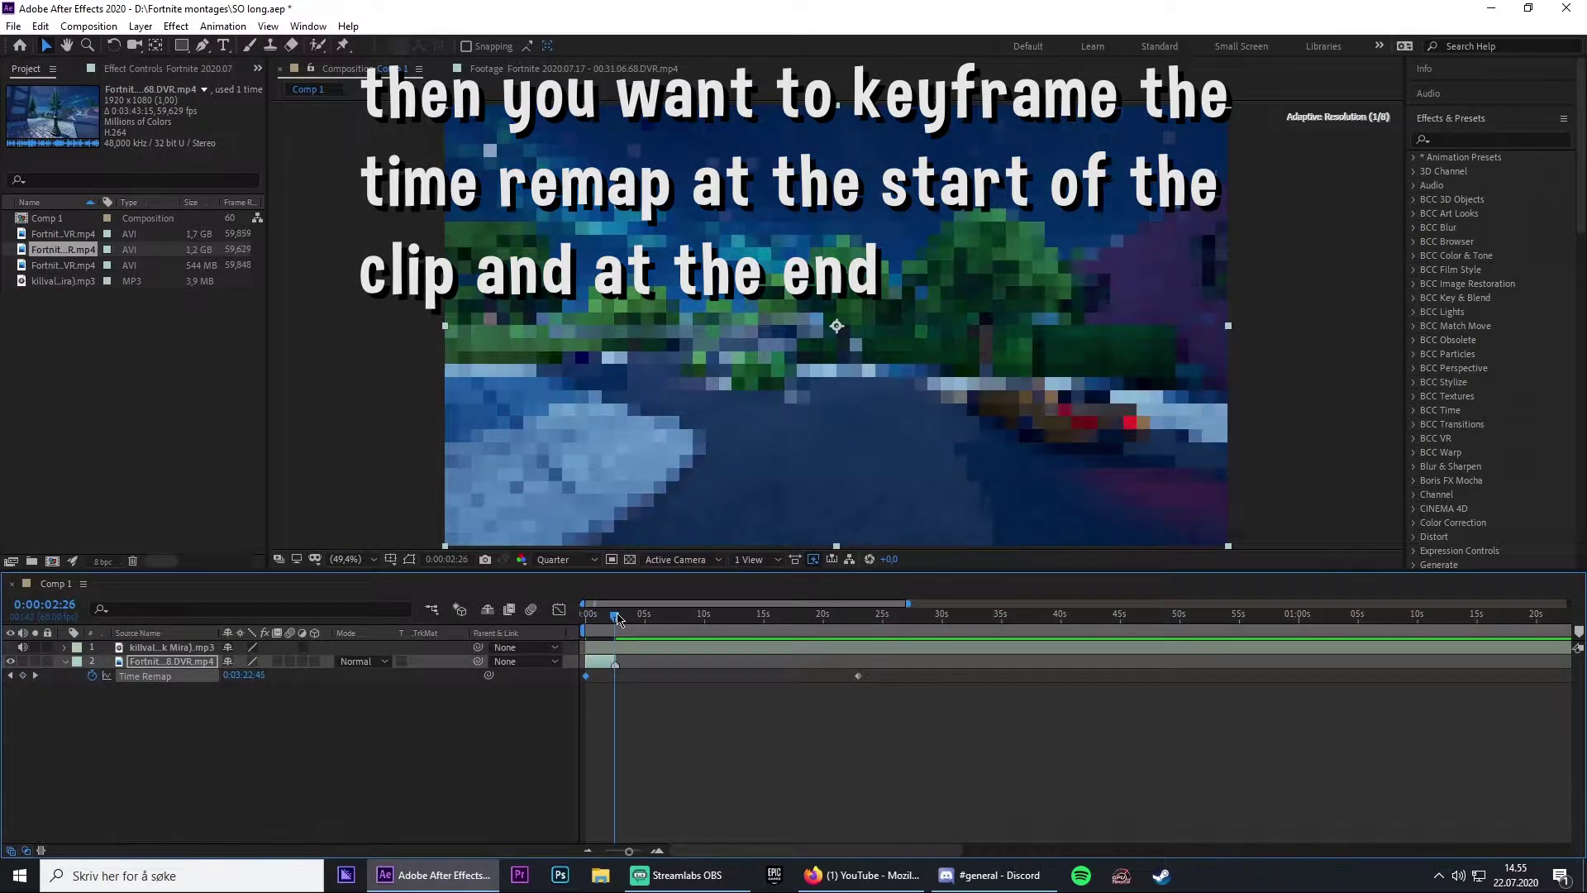
click(23, 676)
Select both Time Remap keyframes to apply Easy Ease
drag(614, 615, 592, 650)
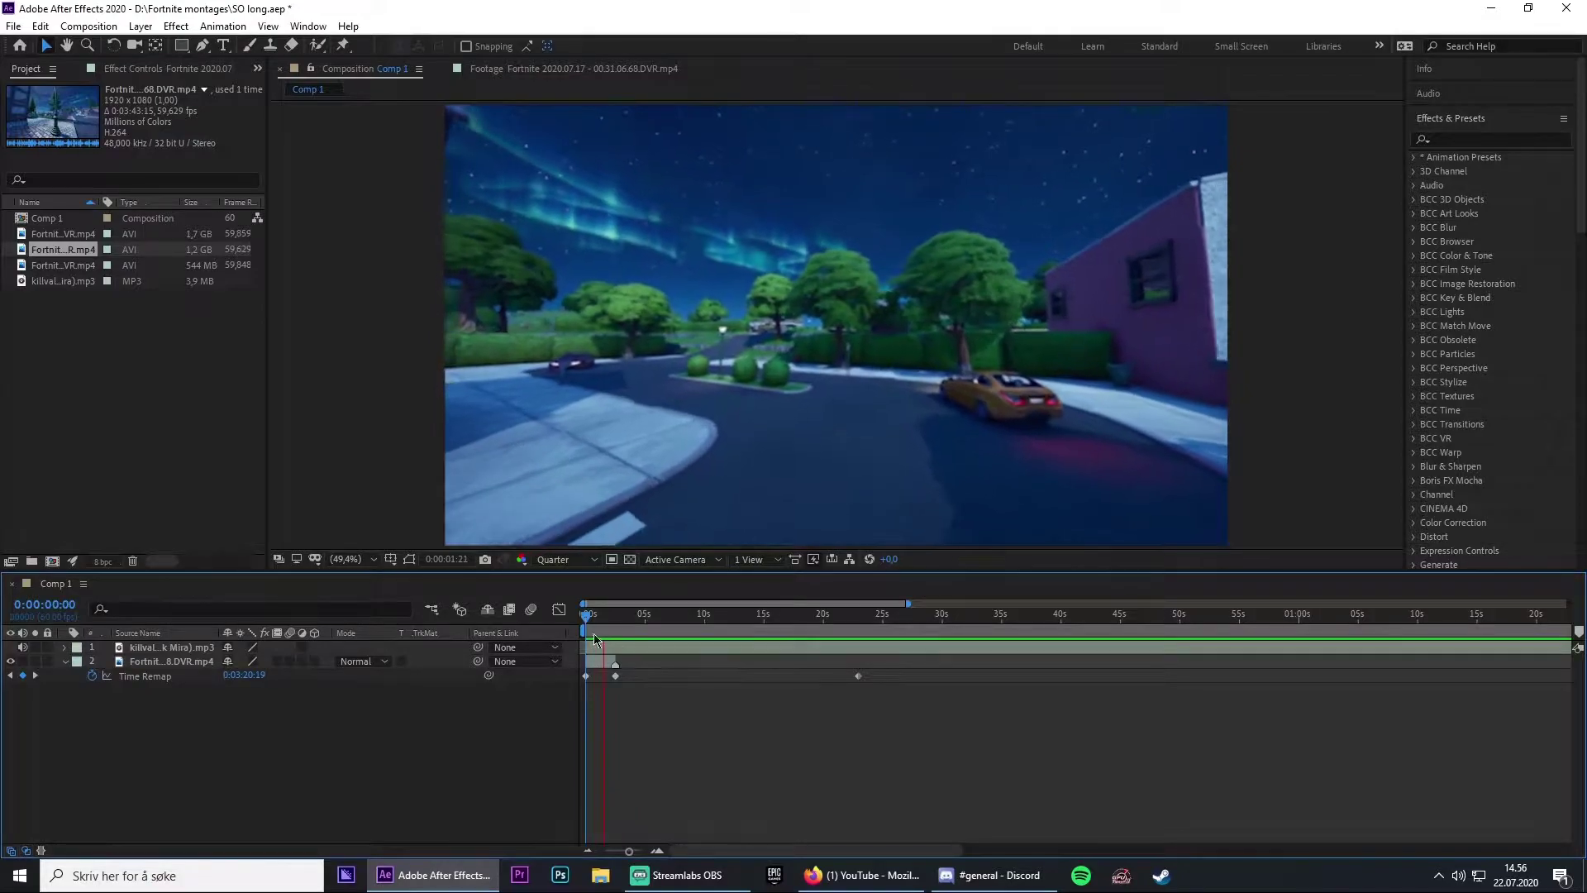
key(space)
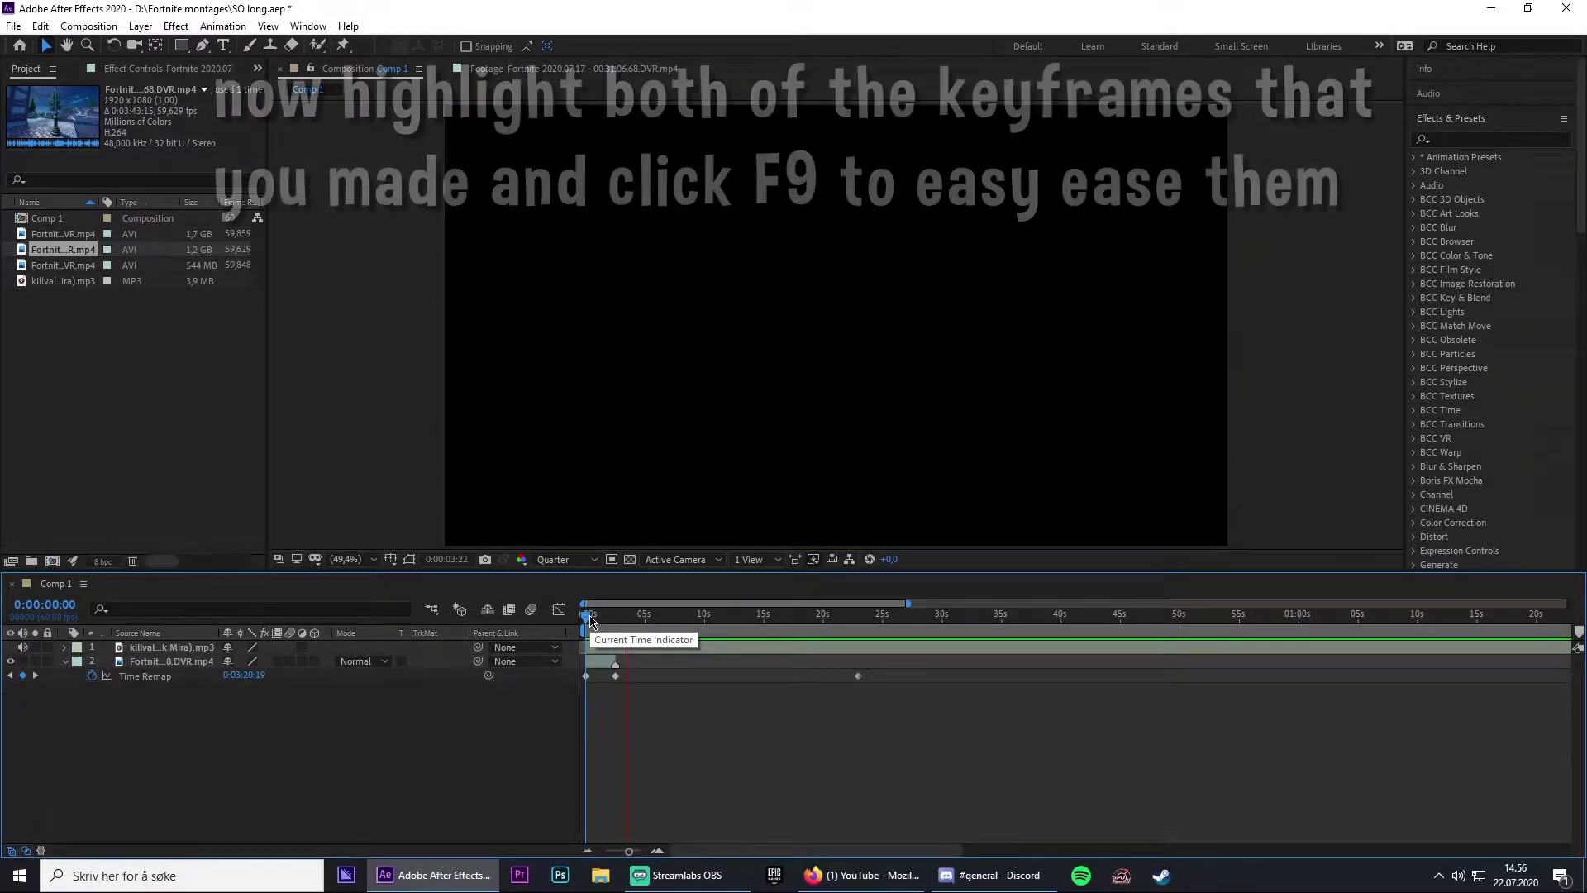
drag(629, 679, 573, 686)
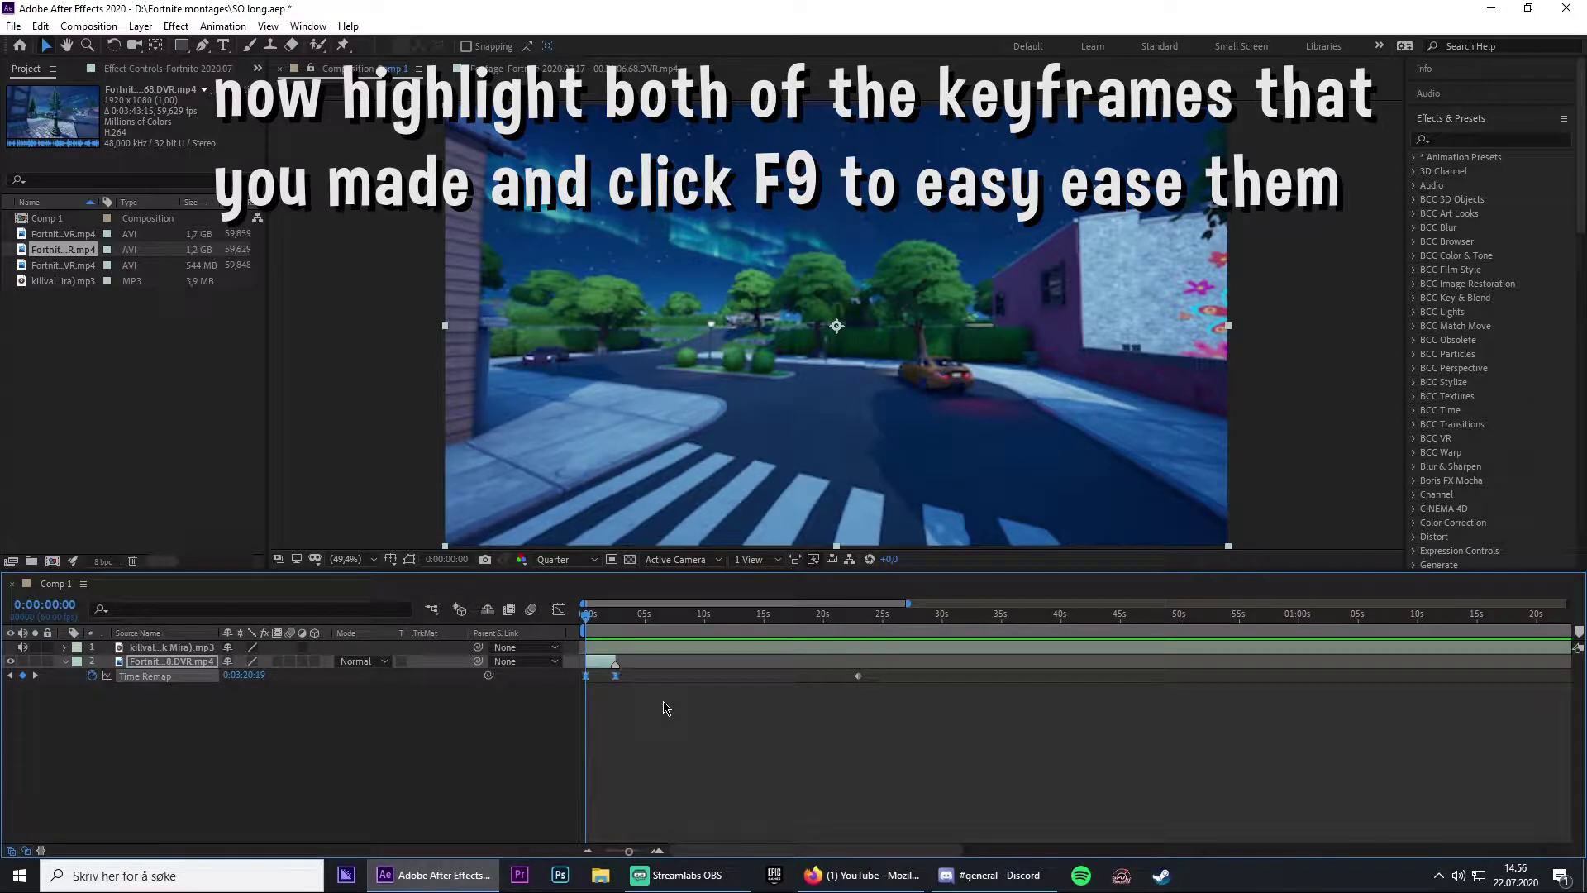
drag(631, 691, 583, 688)
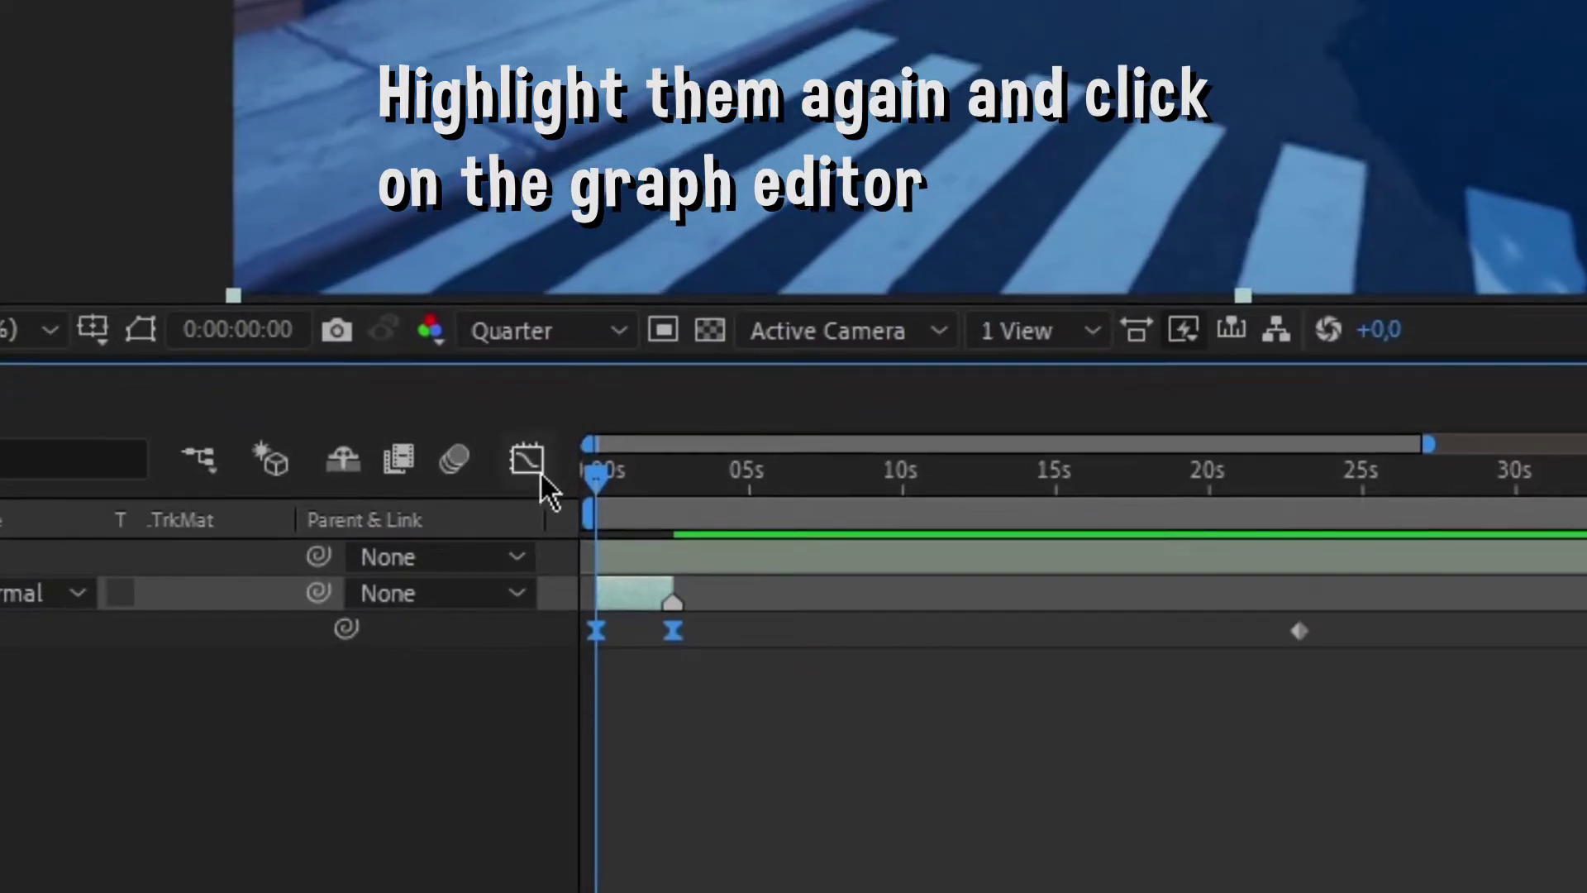
Show the Time Remap keyframes in the Graph Editor as a value graph and preview
click(529, 462)
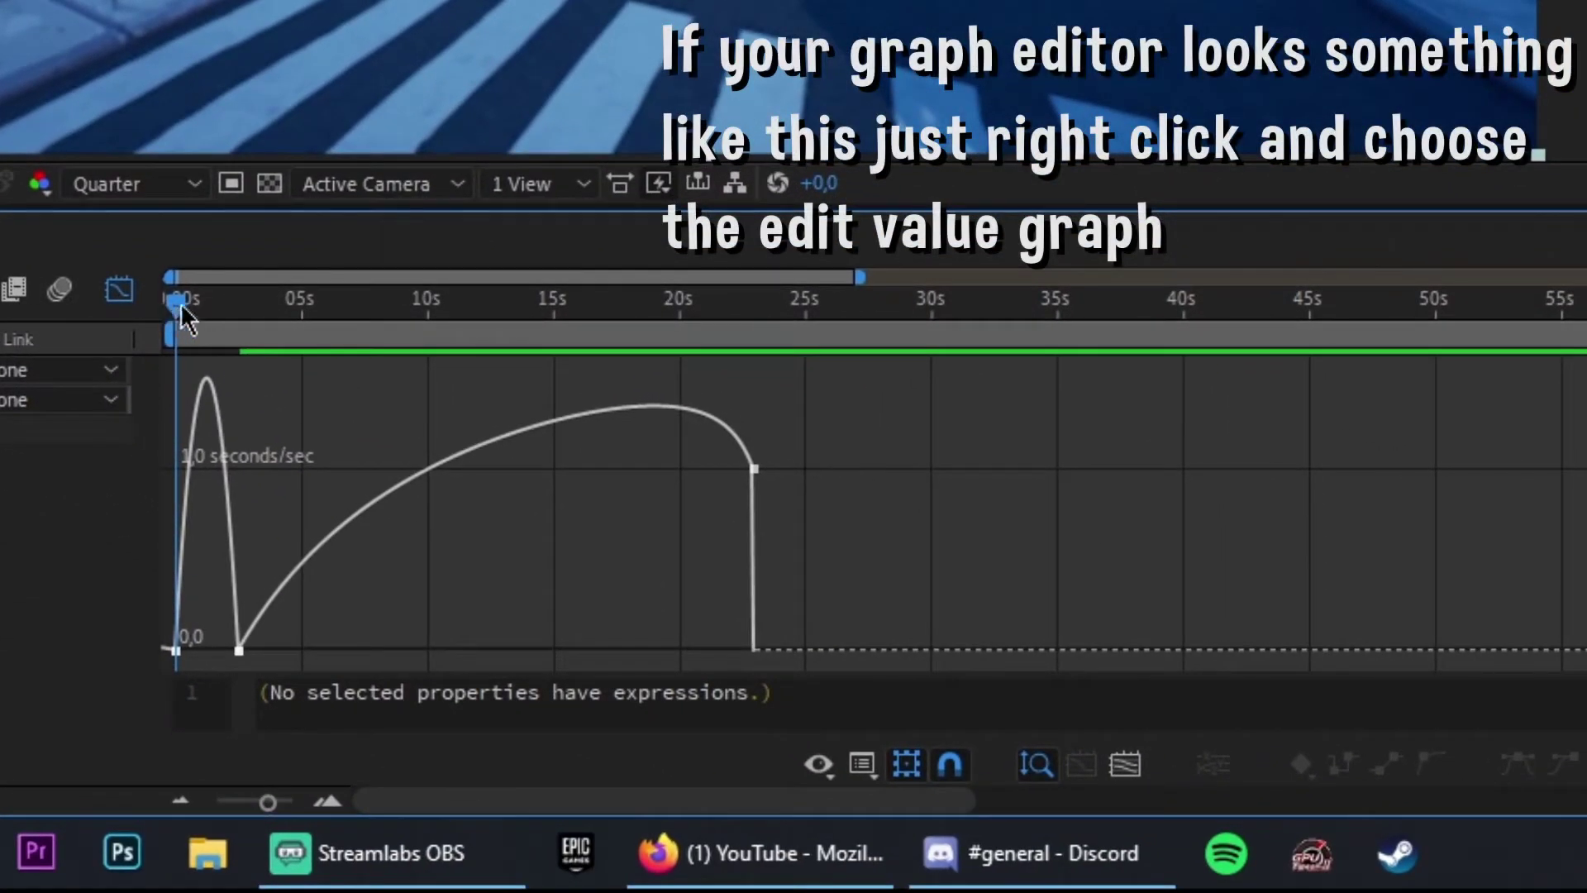
drag(182, 308, 366, 319)
drag(211, 330, 168, 334)
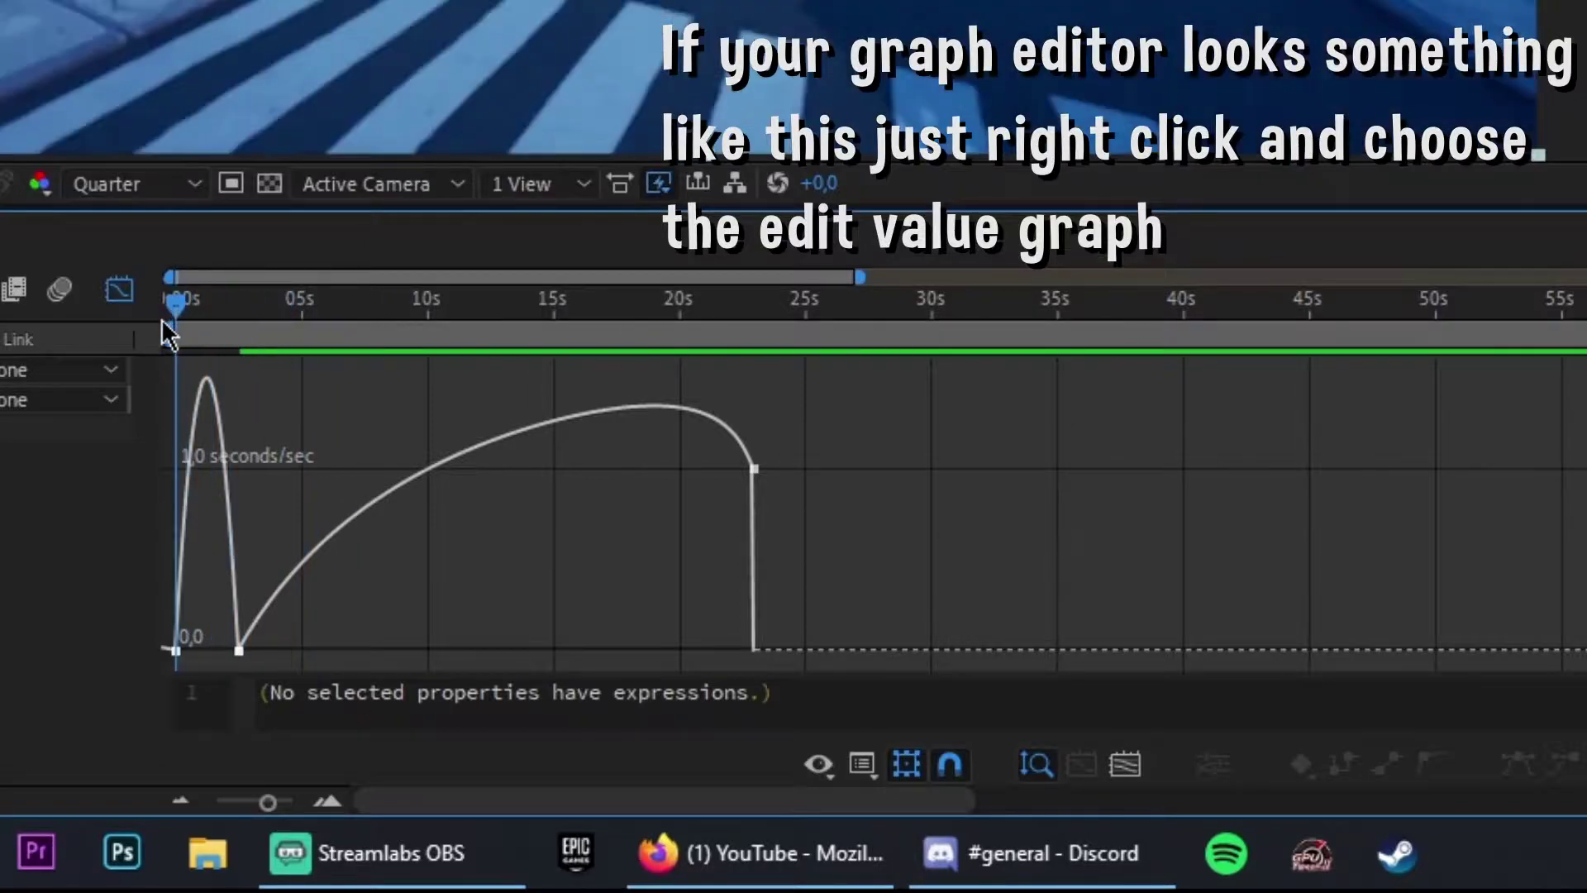
right_click(312, 436)
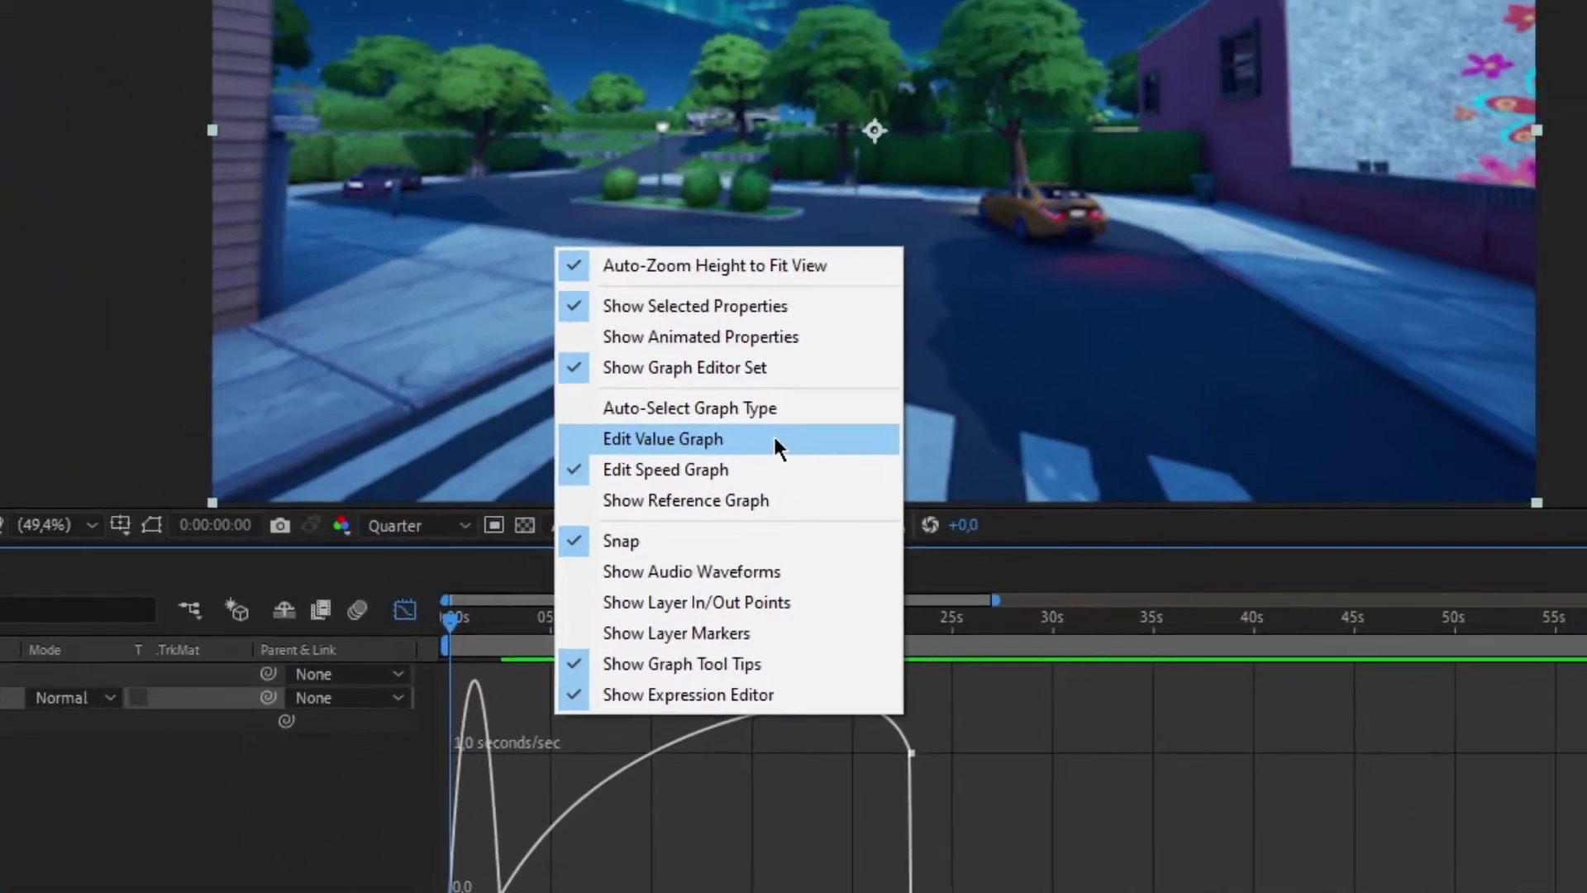
click(732, 396)
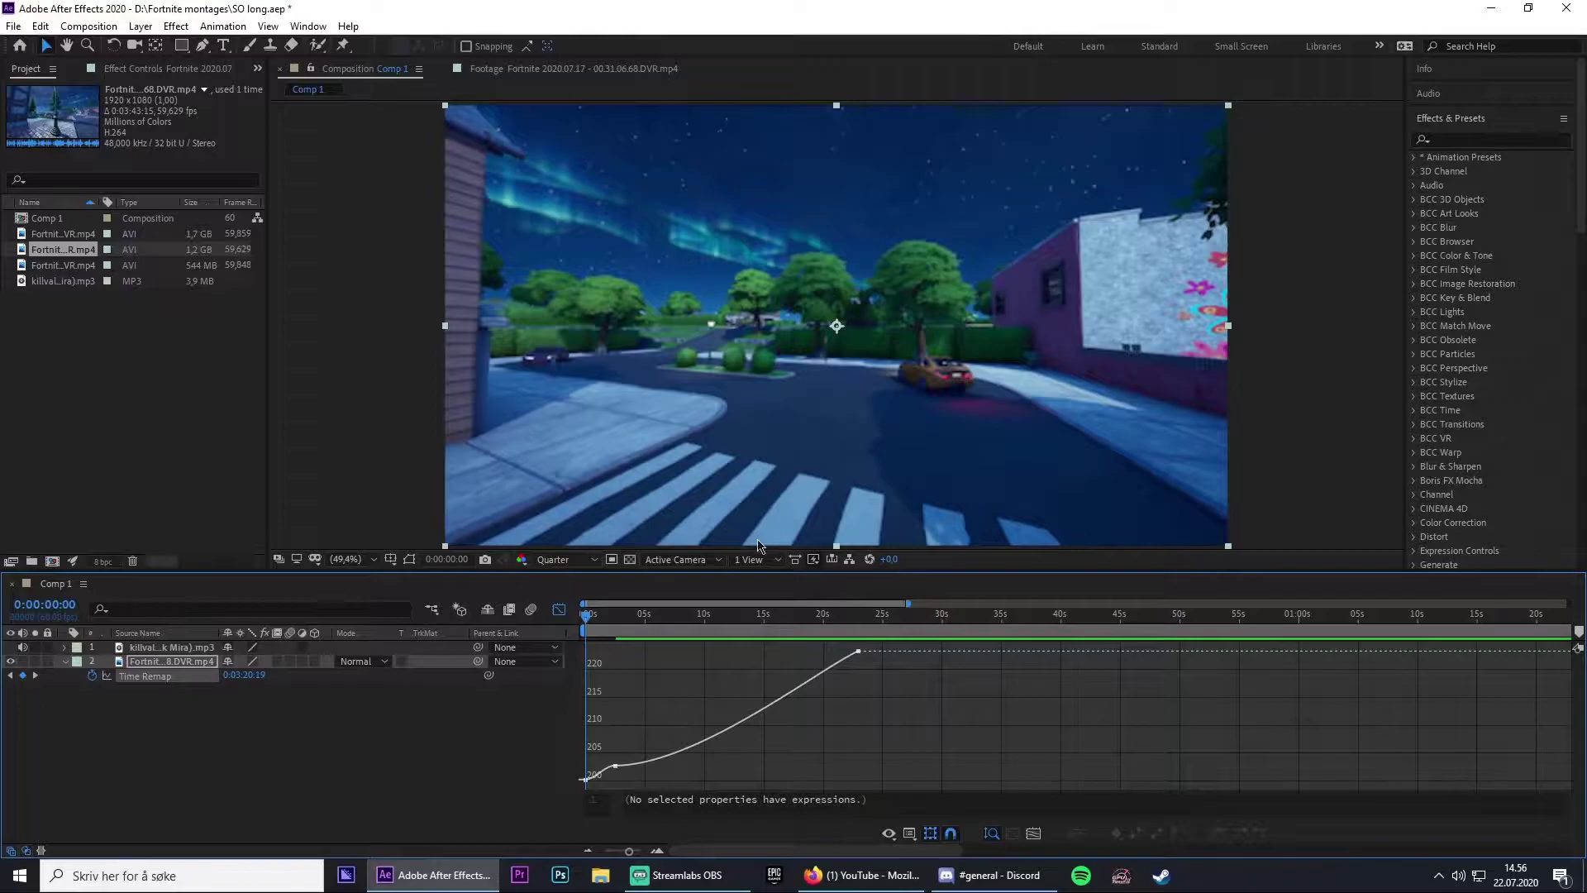
key(space)
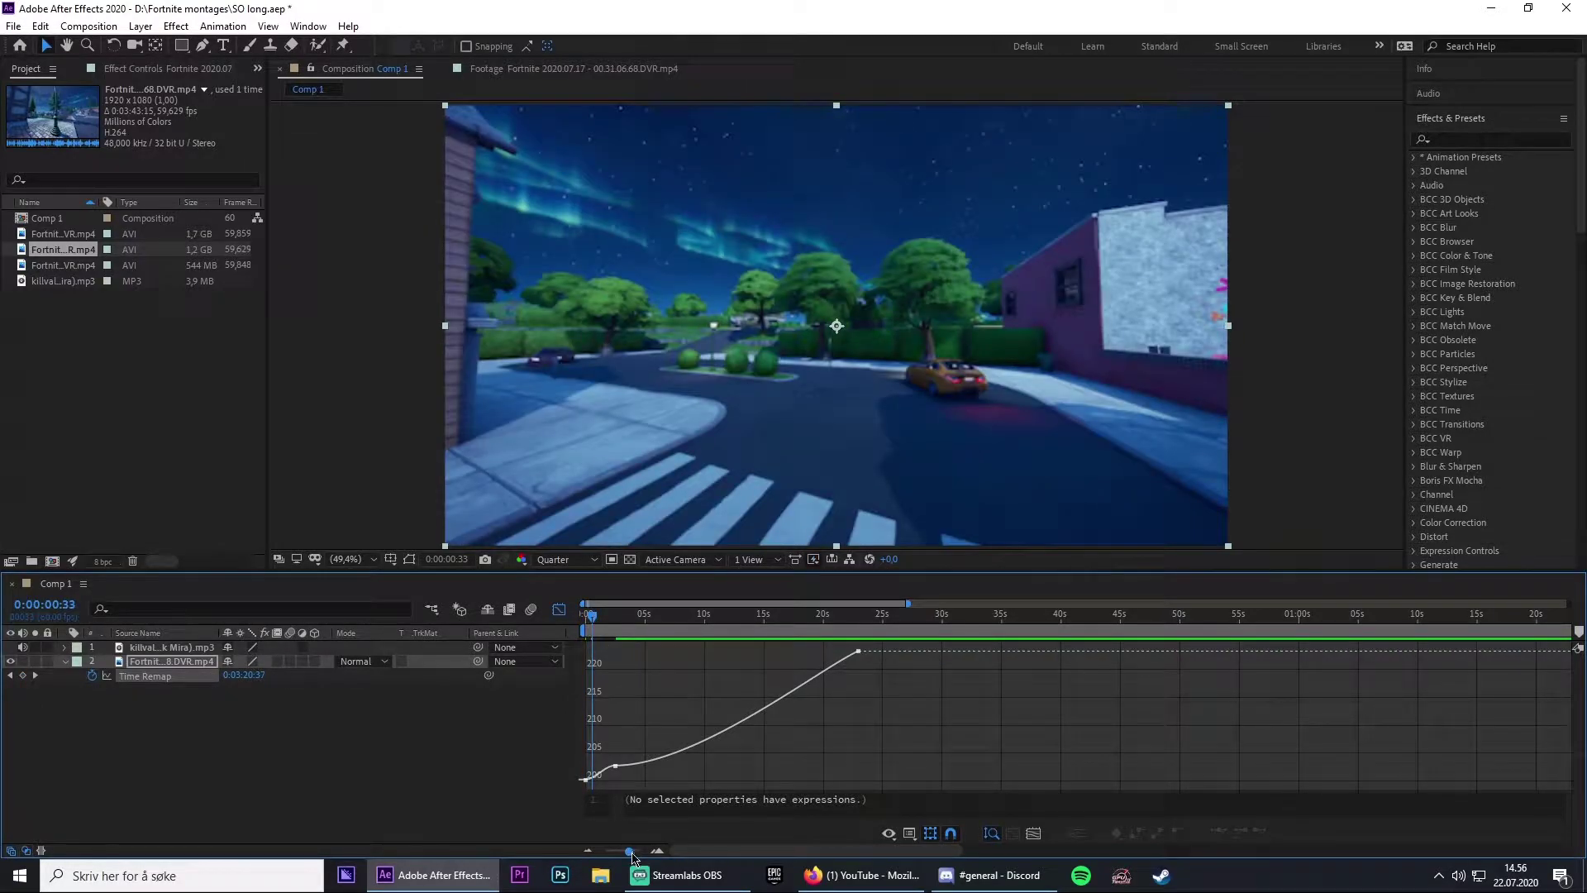
Raise the 0:00:02:30 Time Remap keyframe's value and preview the sped-up cinematic
drag(638, 856, 641, 857)
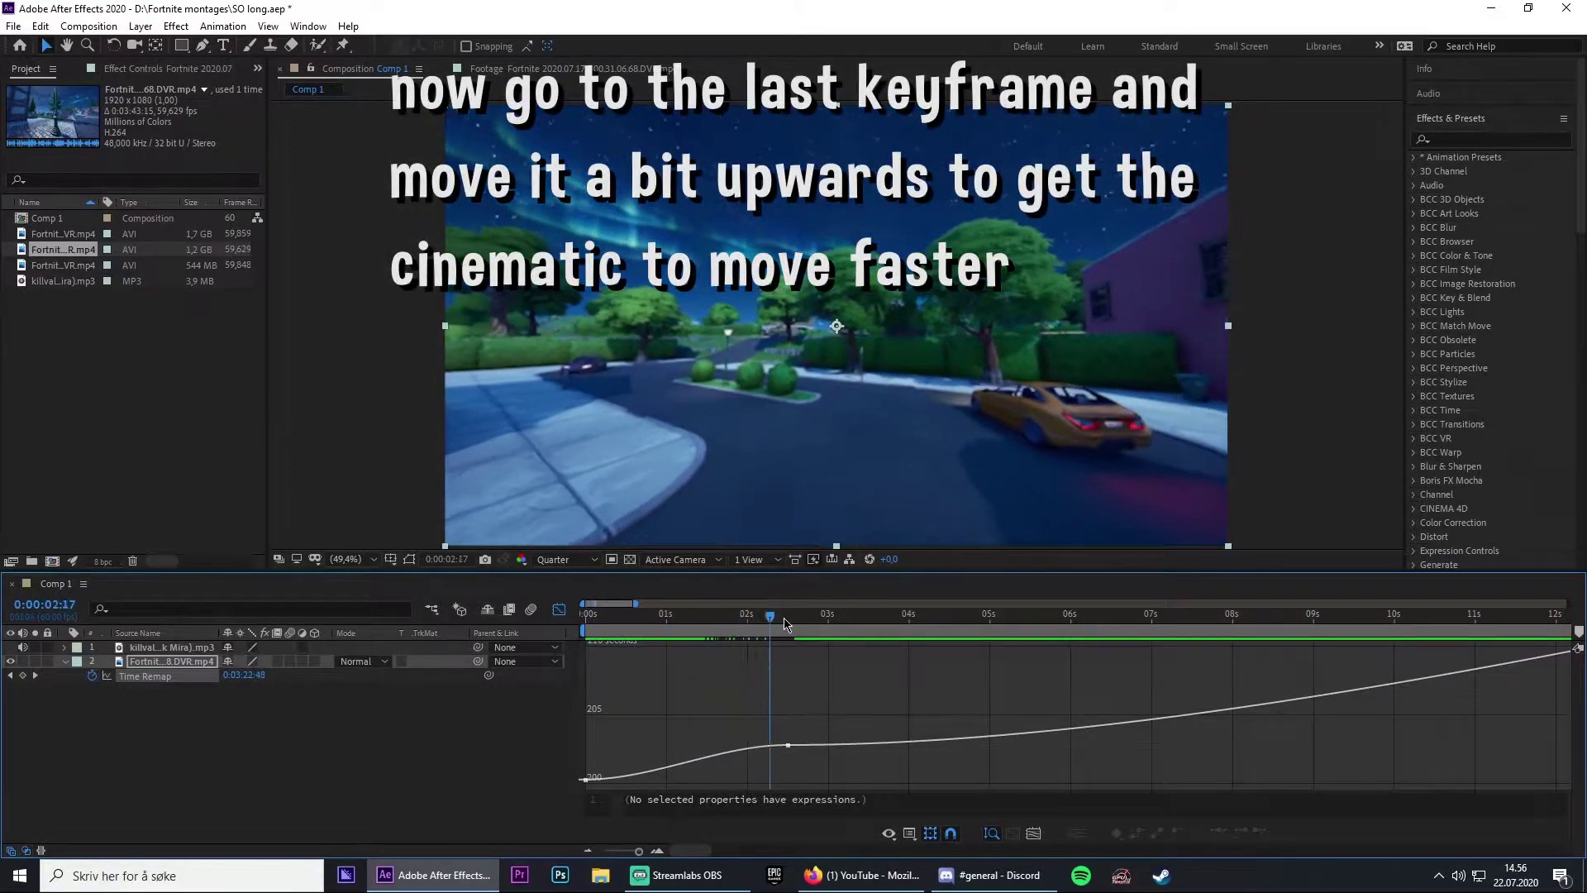
drag(739, 624, 789, 624)
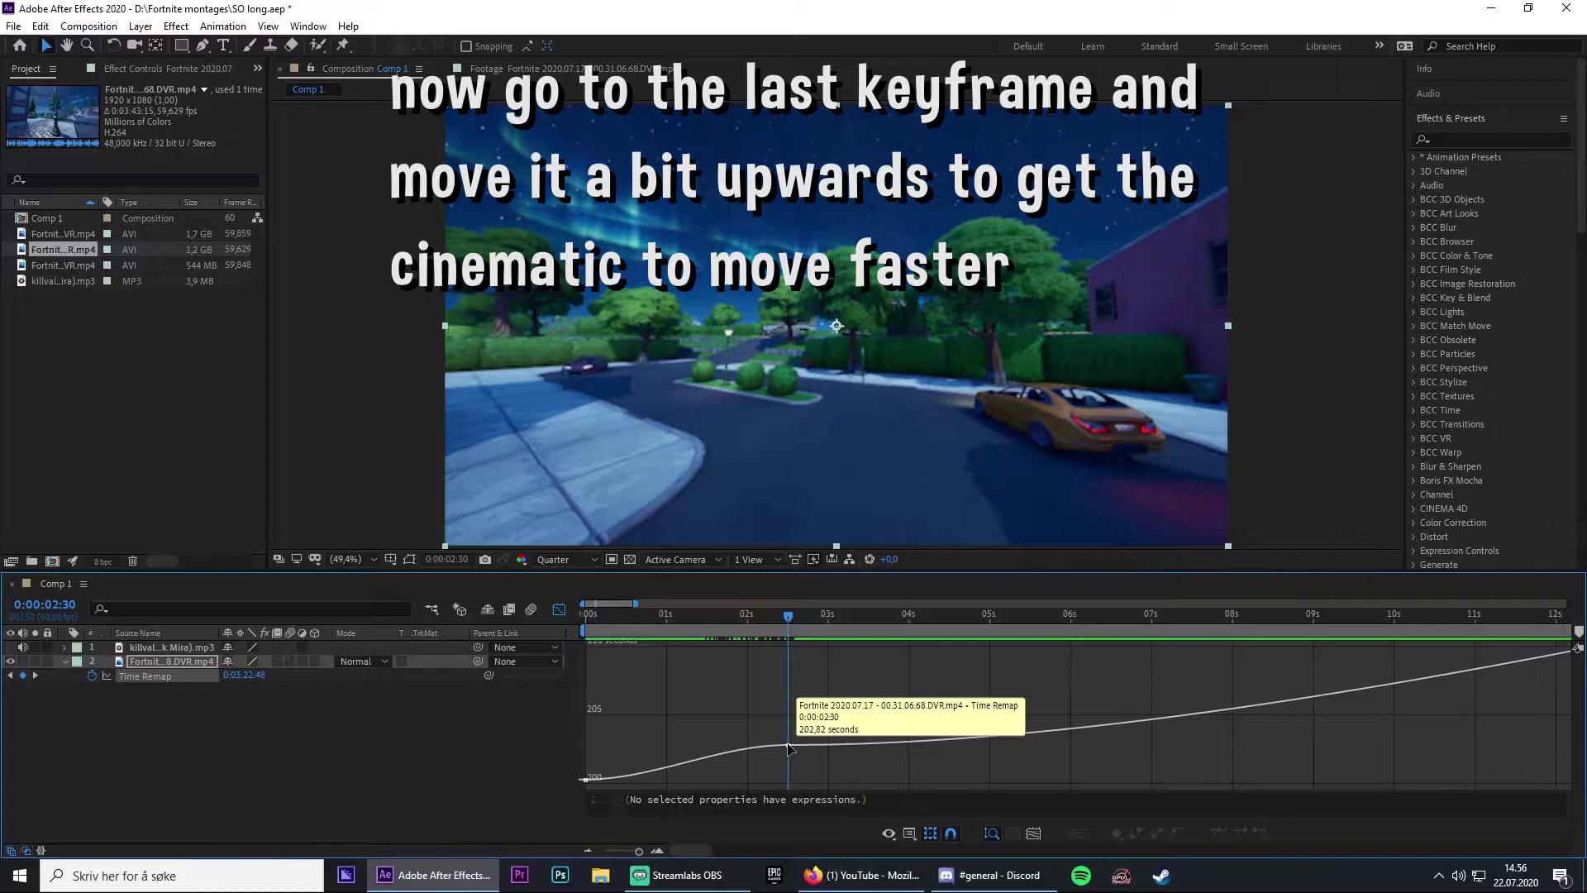
drag(791, 748, 791, 696)
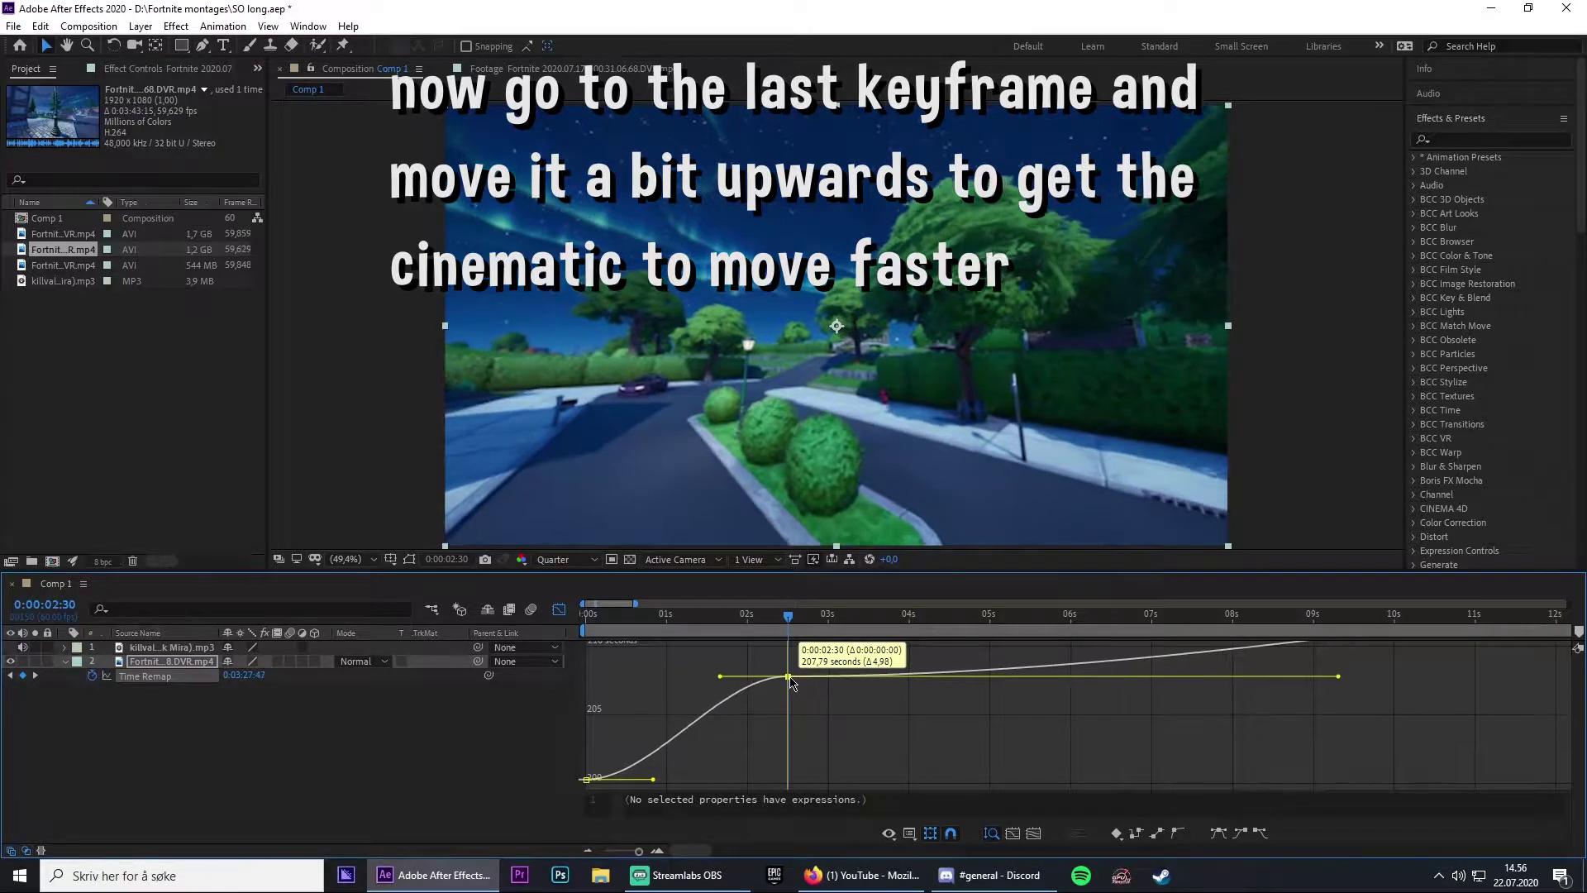
drag(791, 696, 790, 669)
click(833, 724)
drag(788, 616, 570, 637)
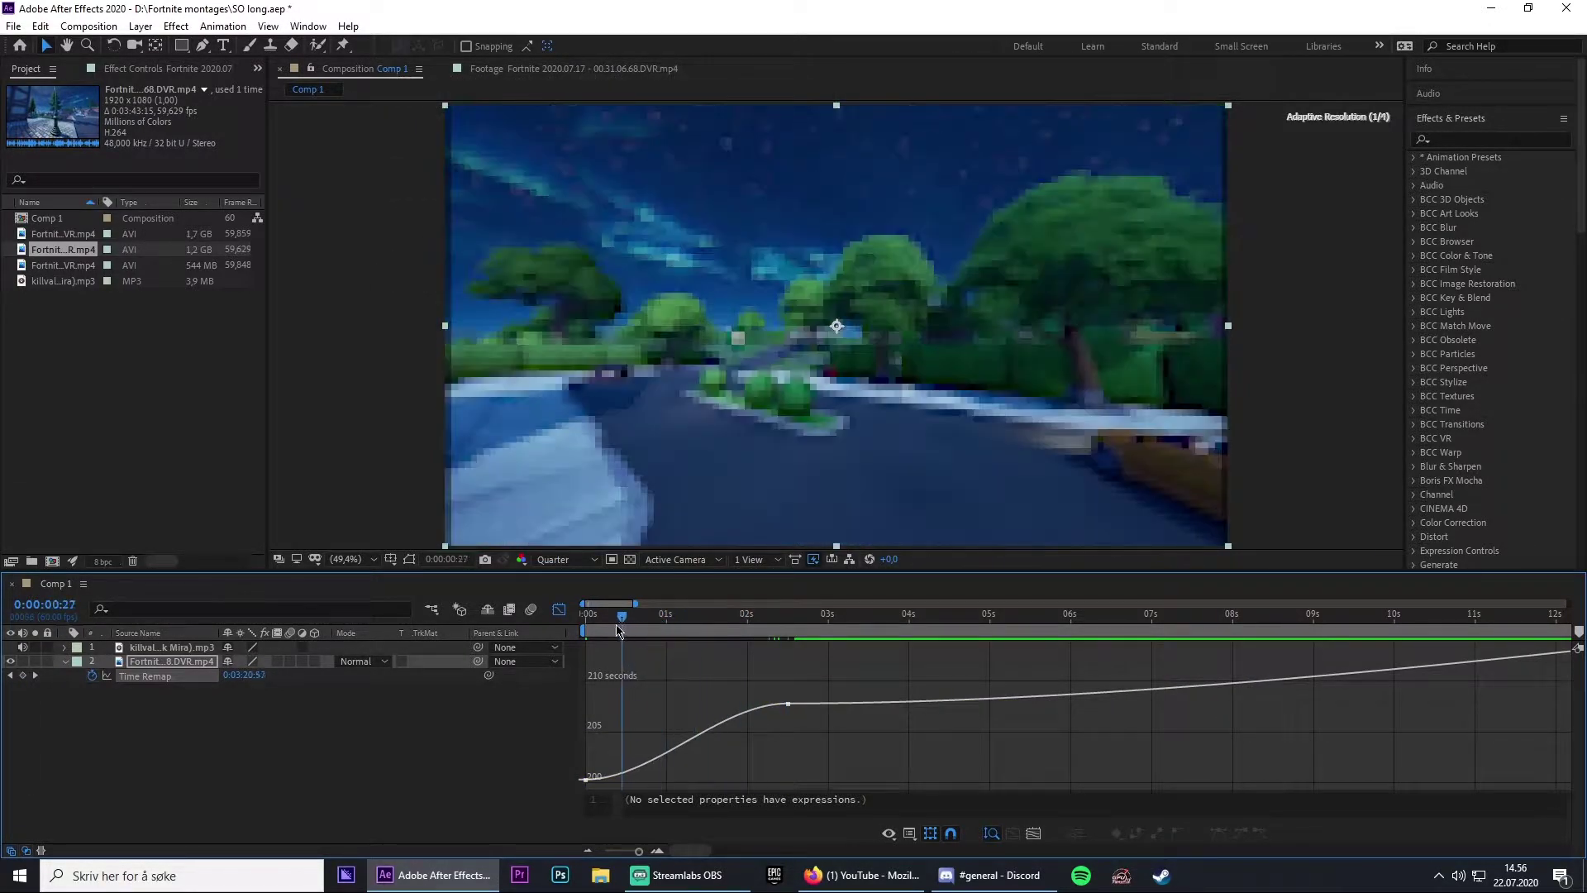
key(space)
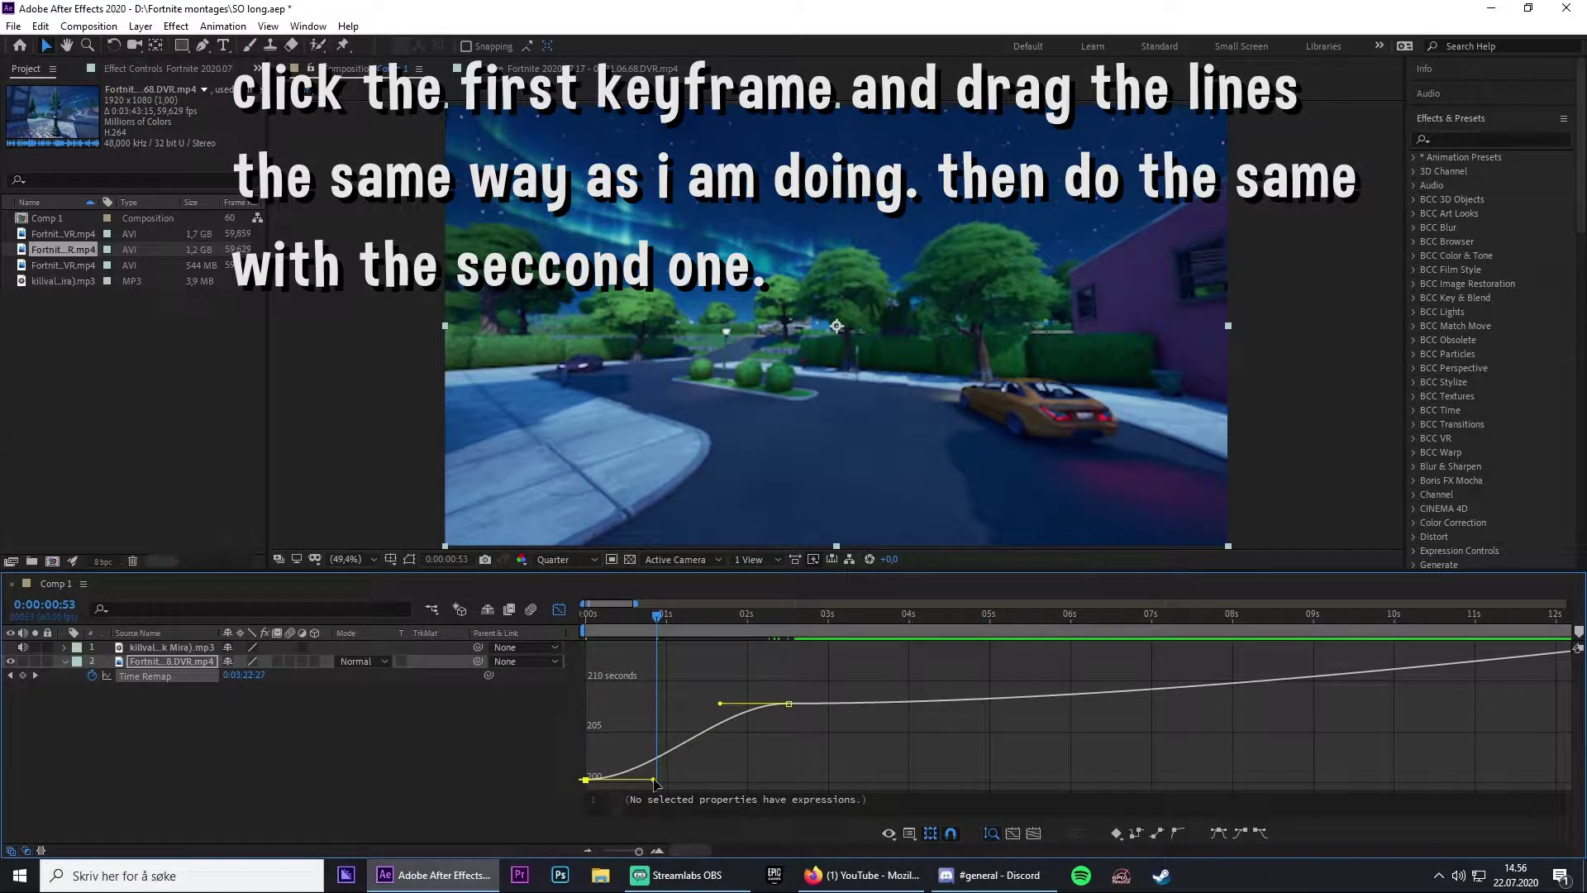
Steepen the curve's Bezier handles, set the 2:30 keyframe to 0:03:31:17, and preview
drag(655, 773, 625, 716)
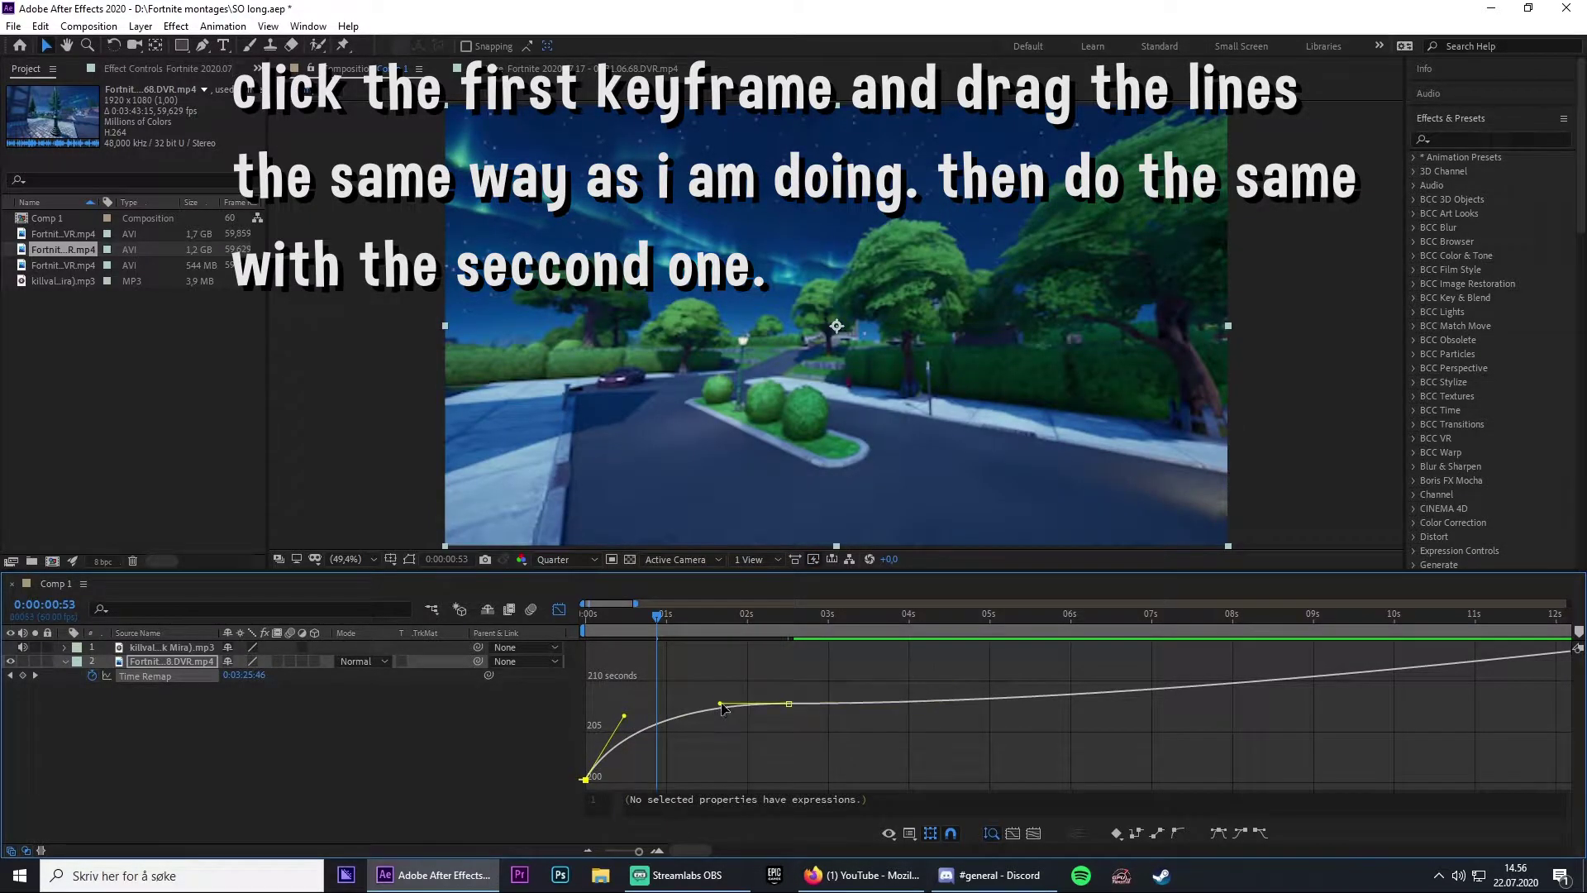
drag(727, 732, 752, 770)
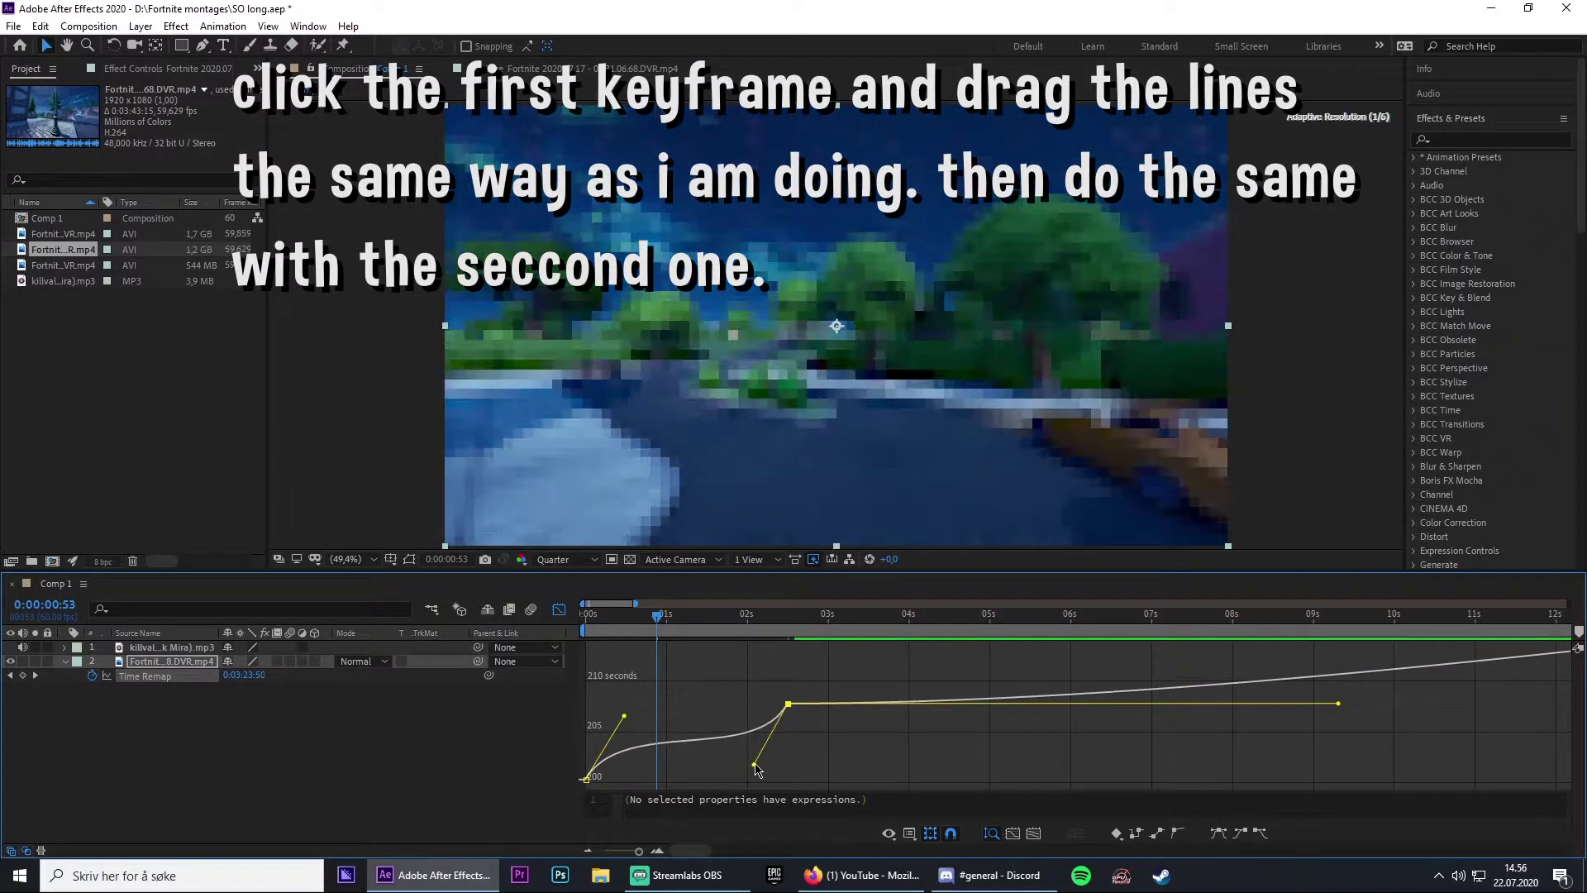
click(798, 758)
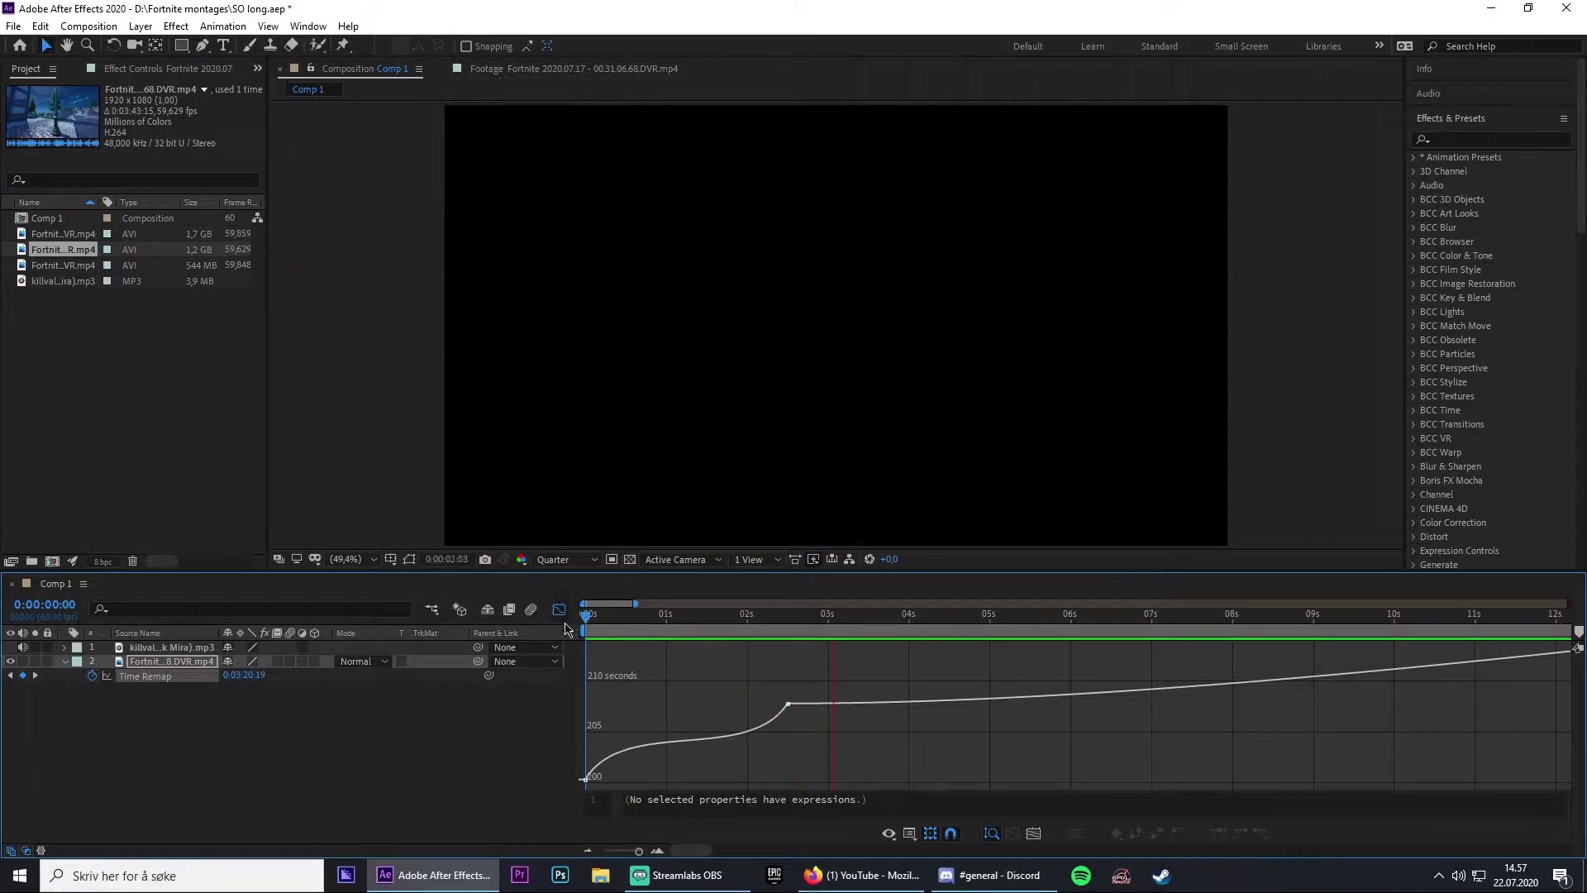
click(789, 624)
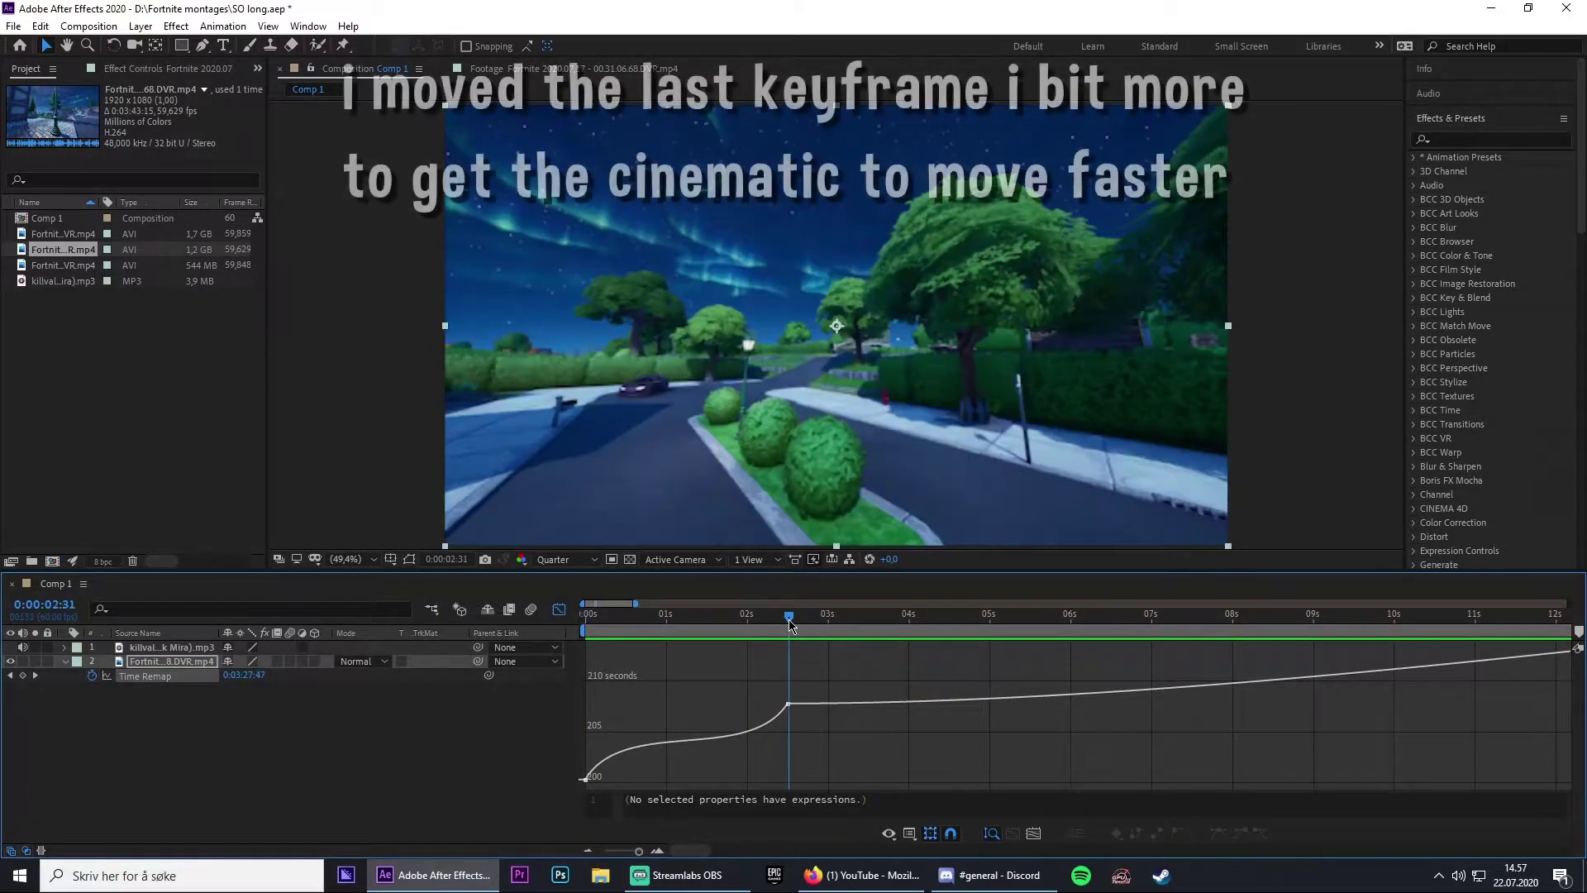
drag(789, 708, 800, 703)
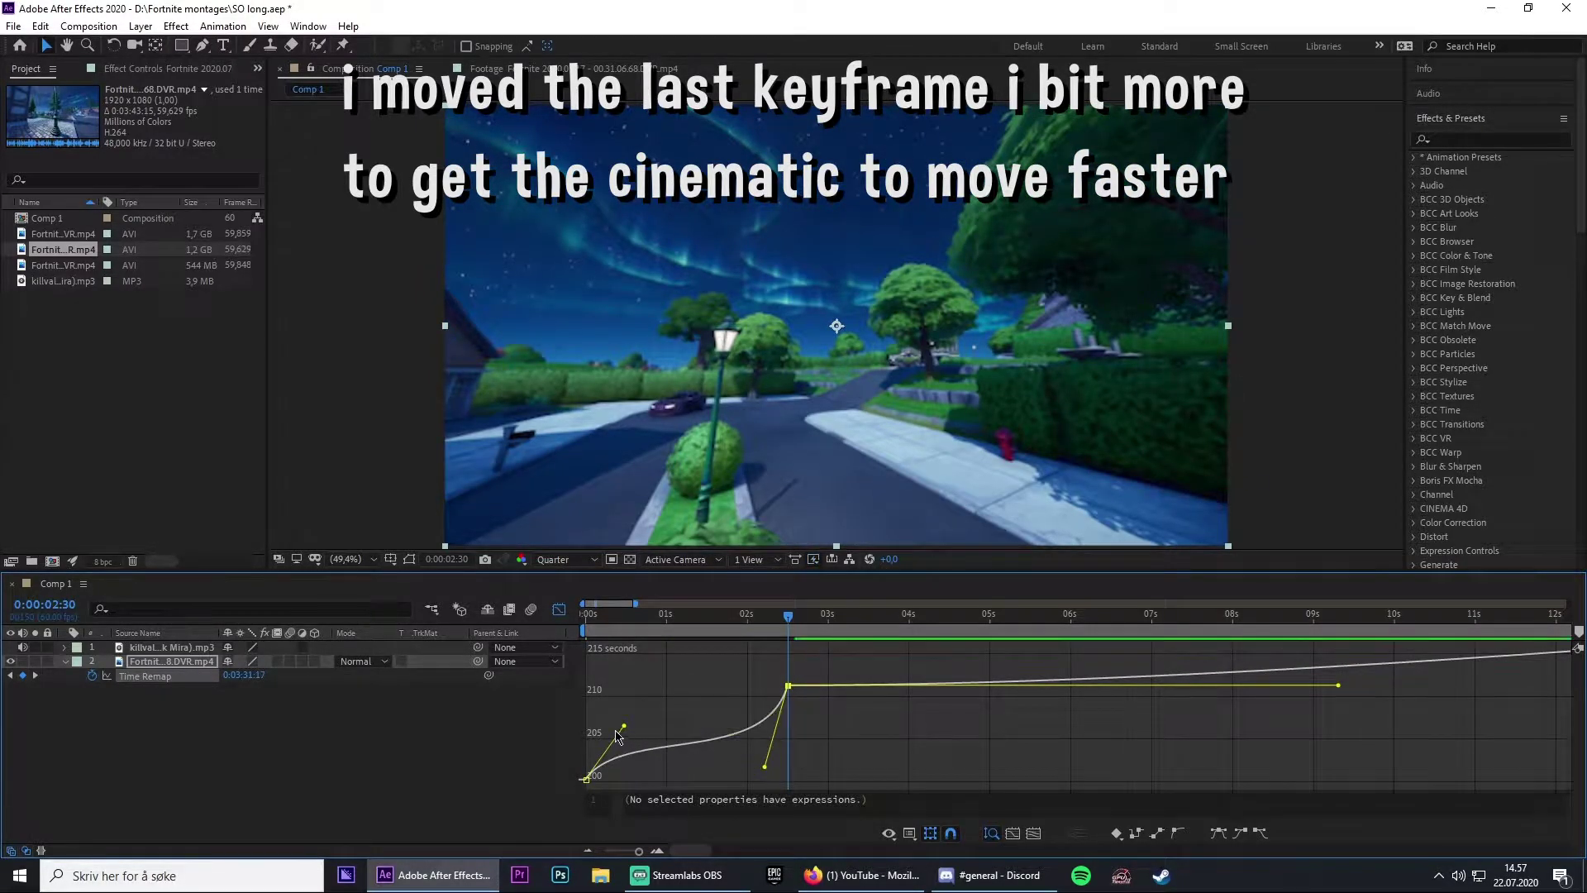
click(585, 616)
key(space)
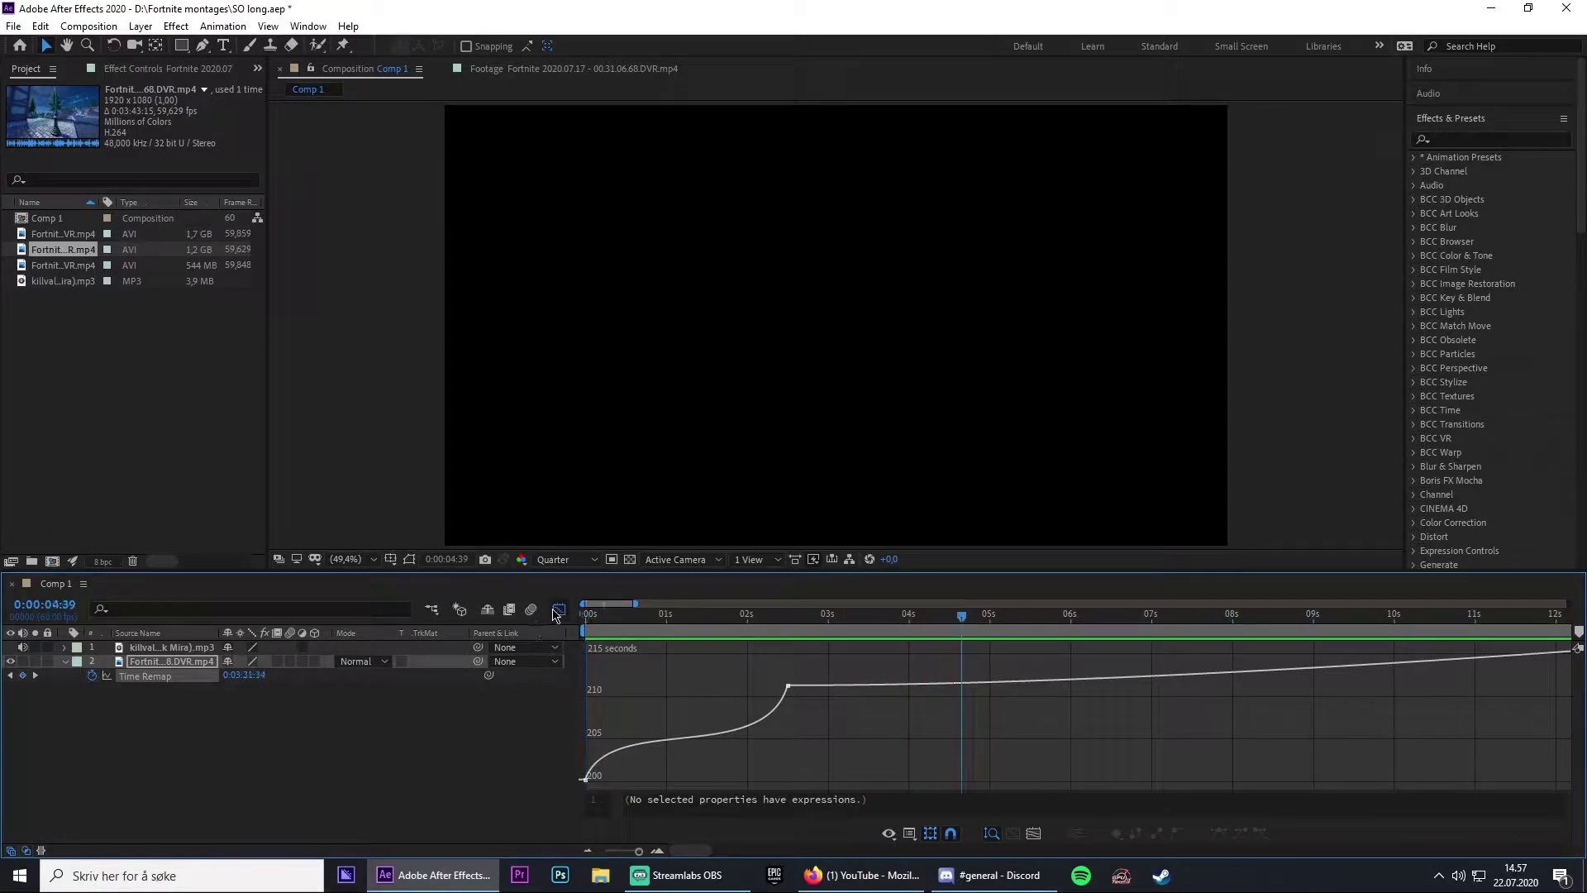
Preview the speed ramp running into the next gameplay clip, then return to the comp start
click(555, 612)
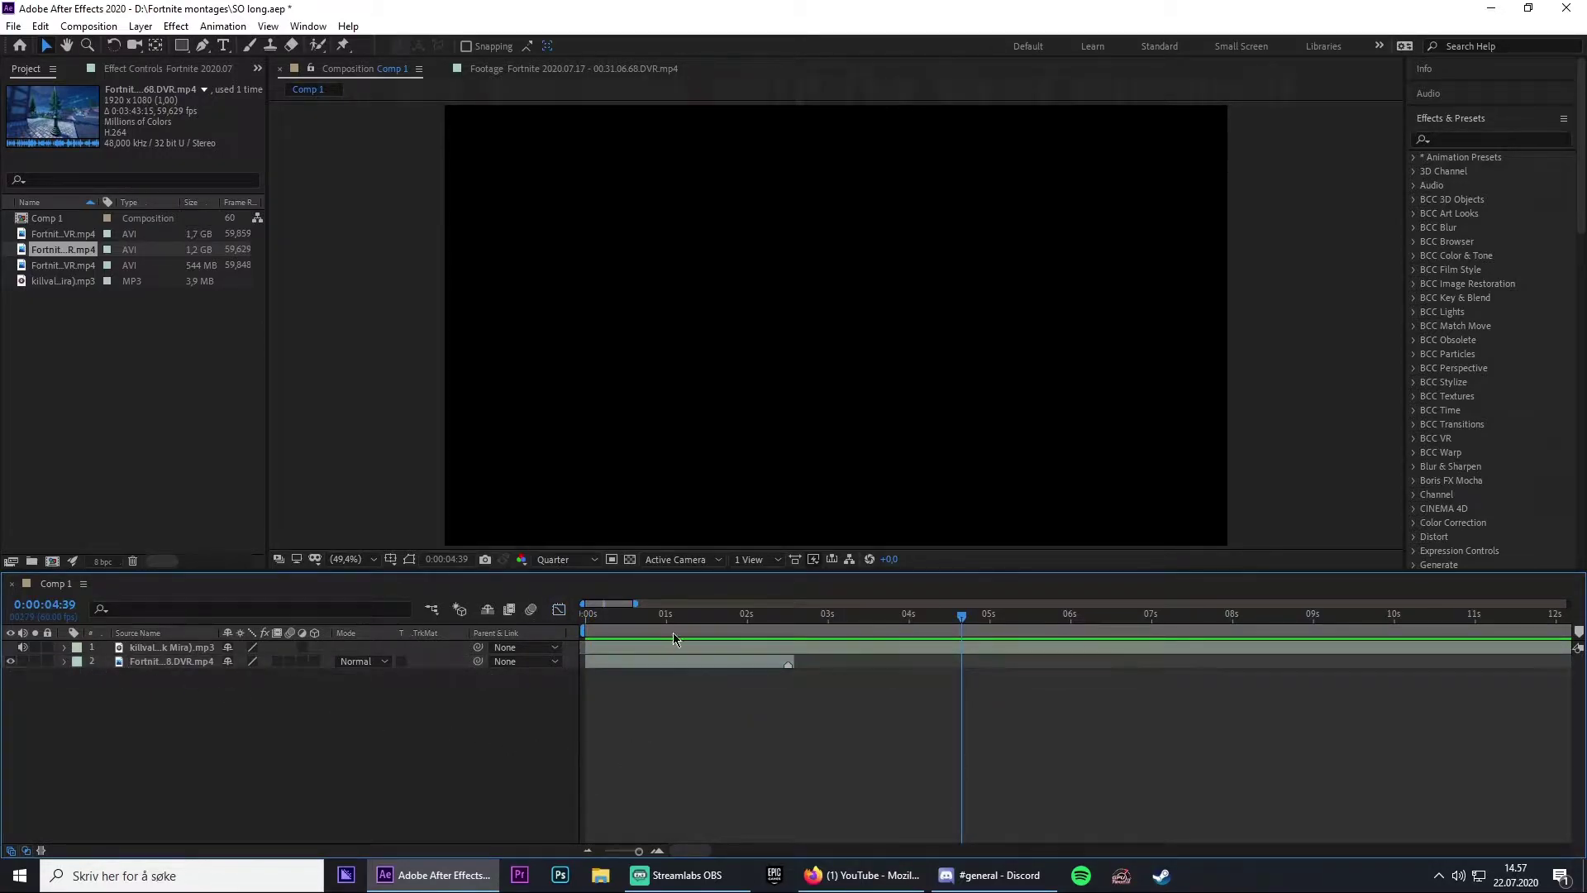
key(space)
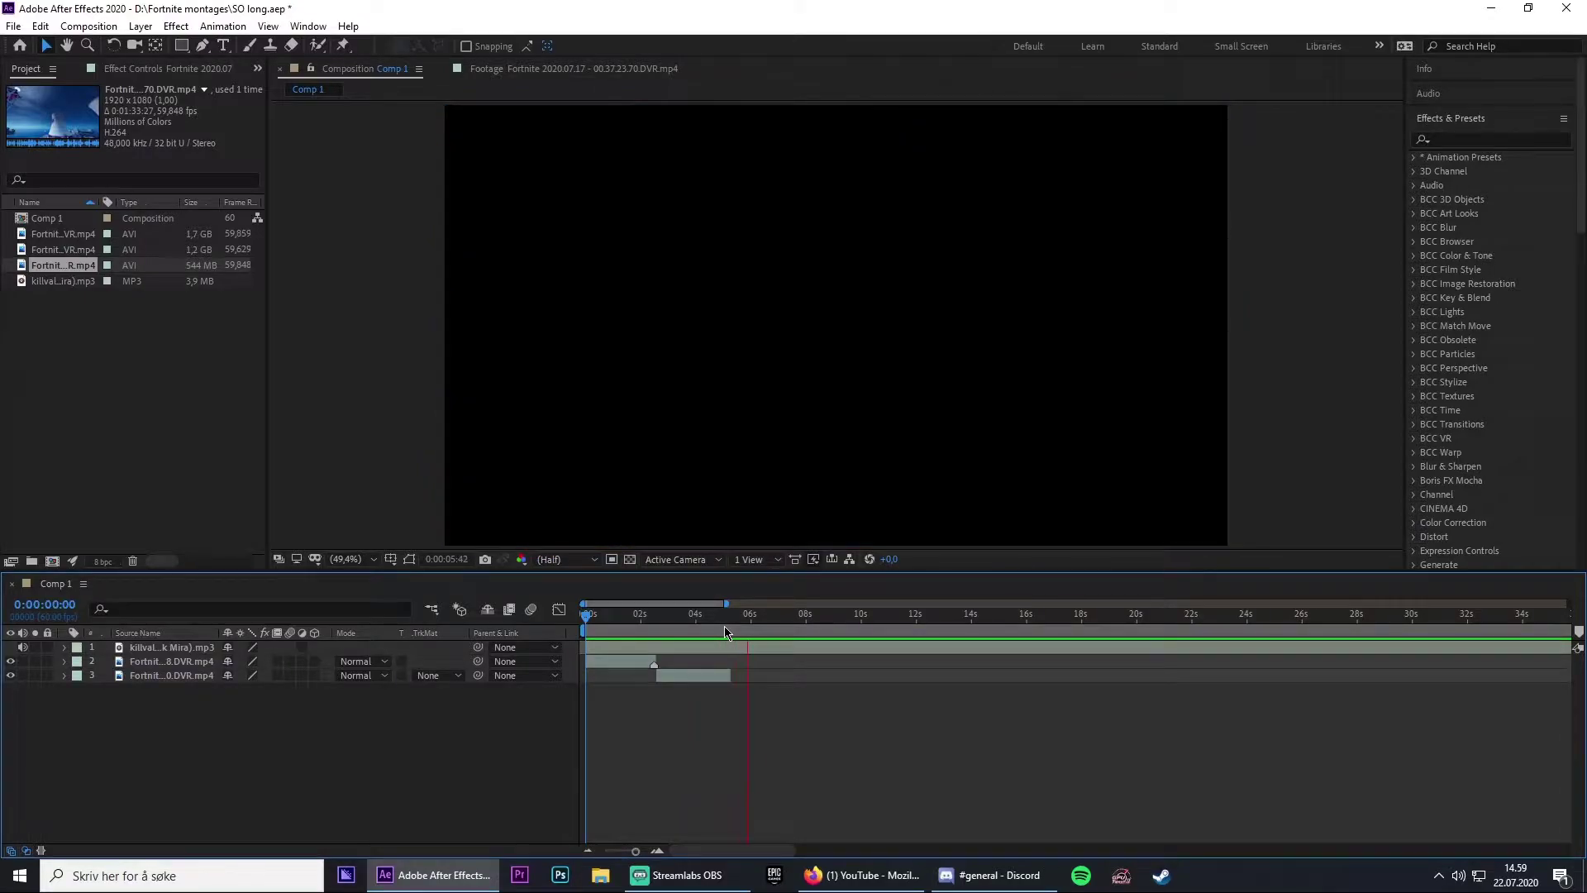
click(616, 618)
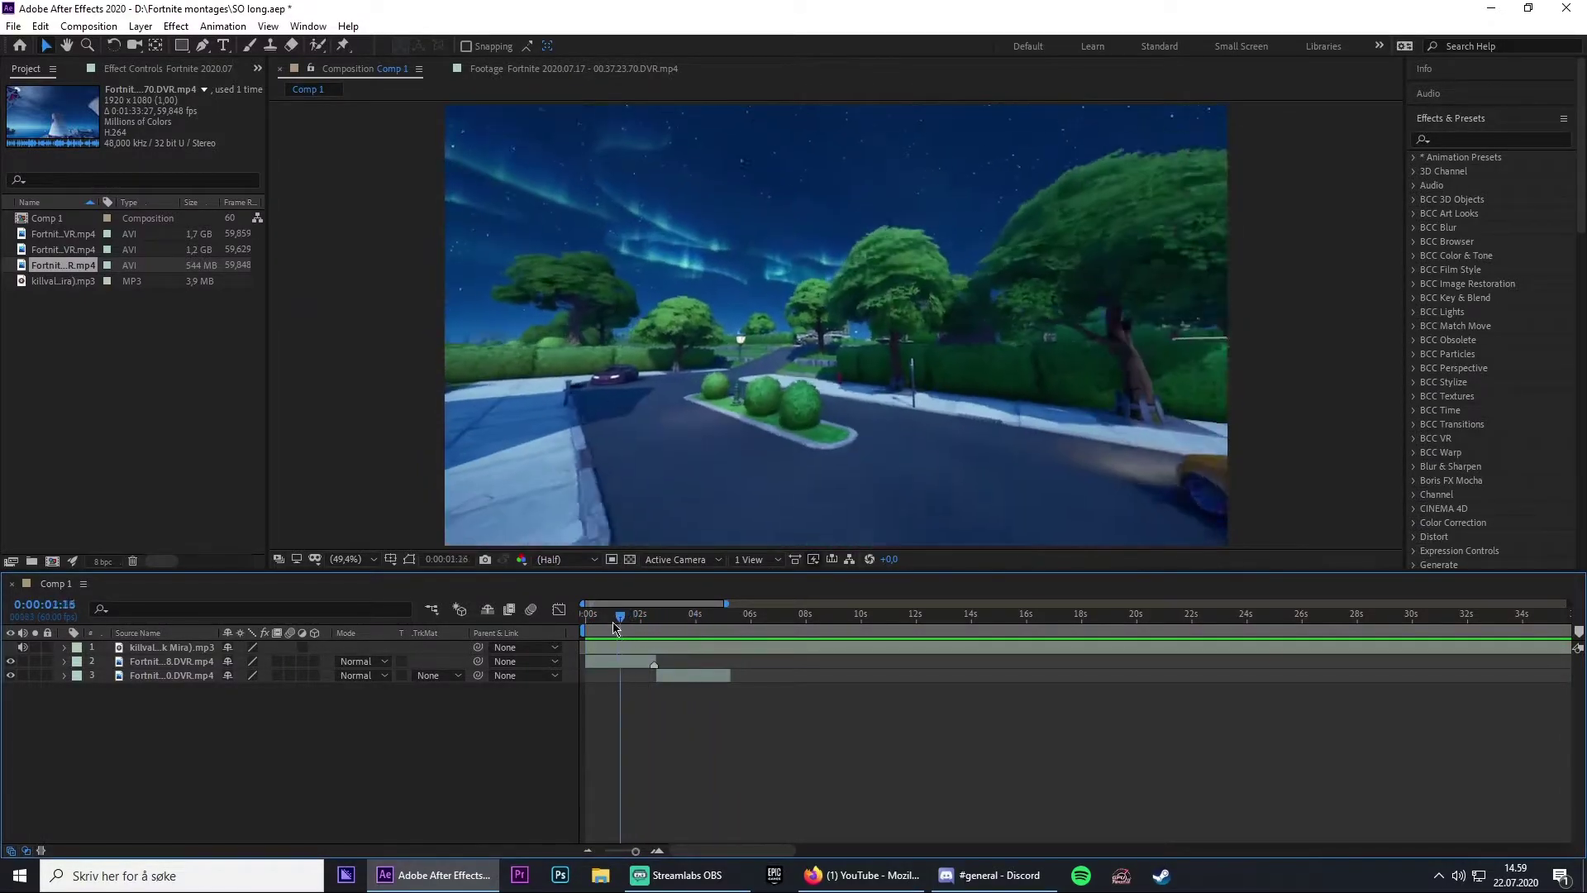
drag(612, 621, 585, 624)
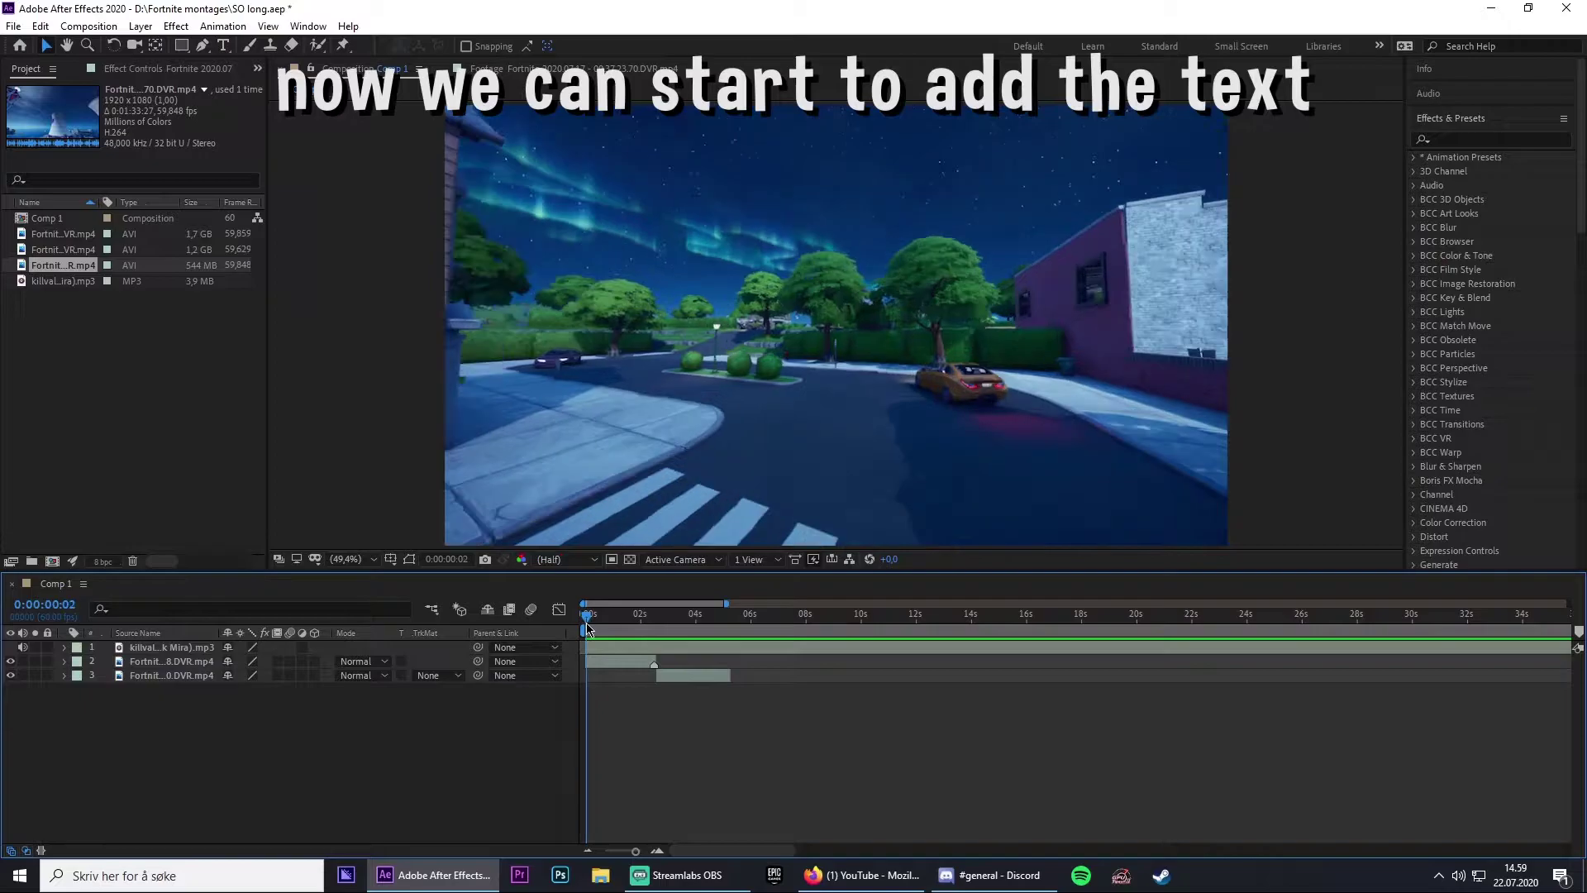
Create a 'SO LONG' text layer over the footage in the Dimbo font
click(223, 46)
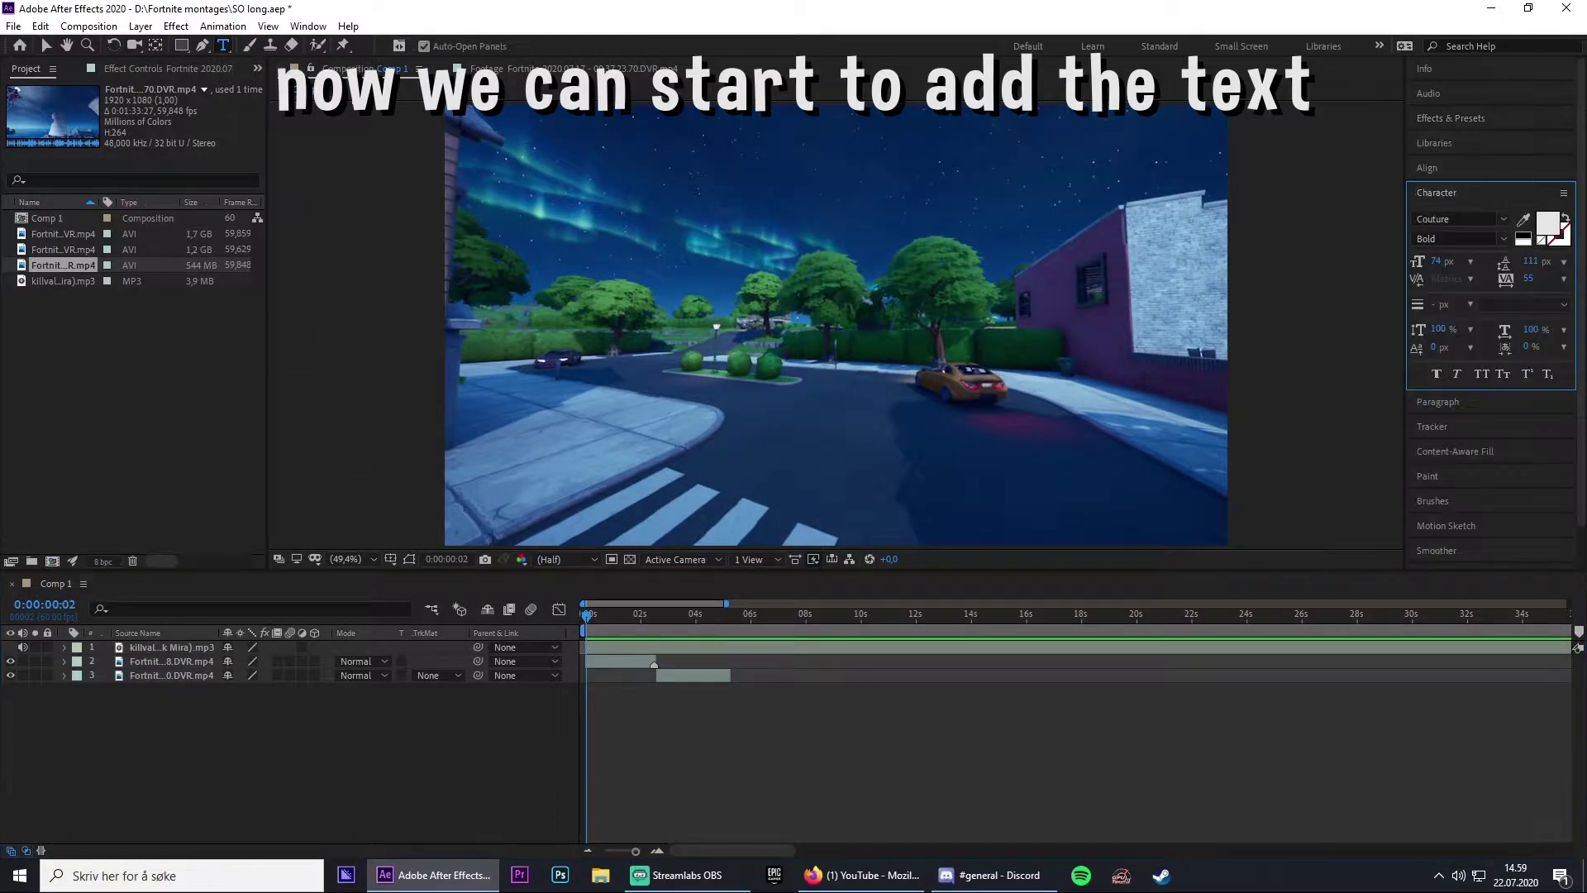
click(781, 337)
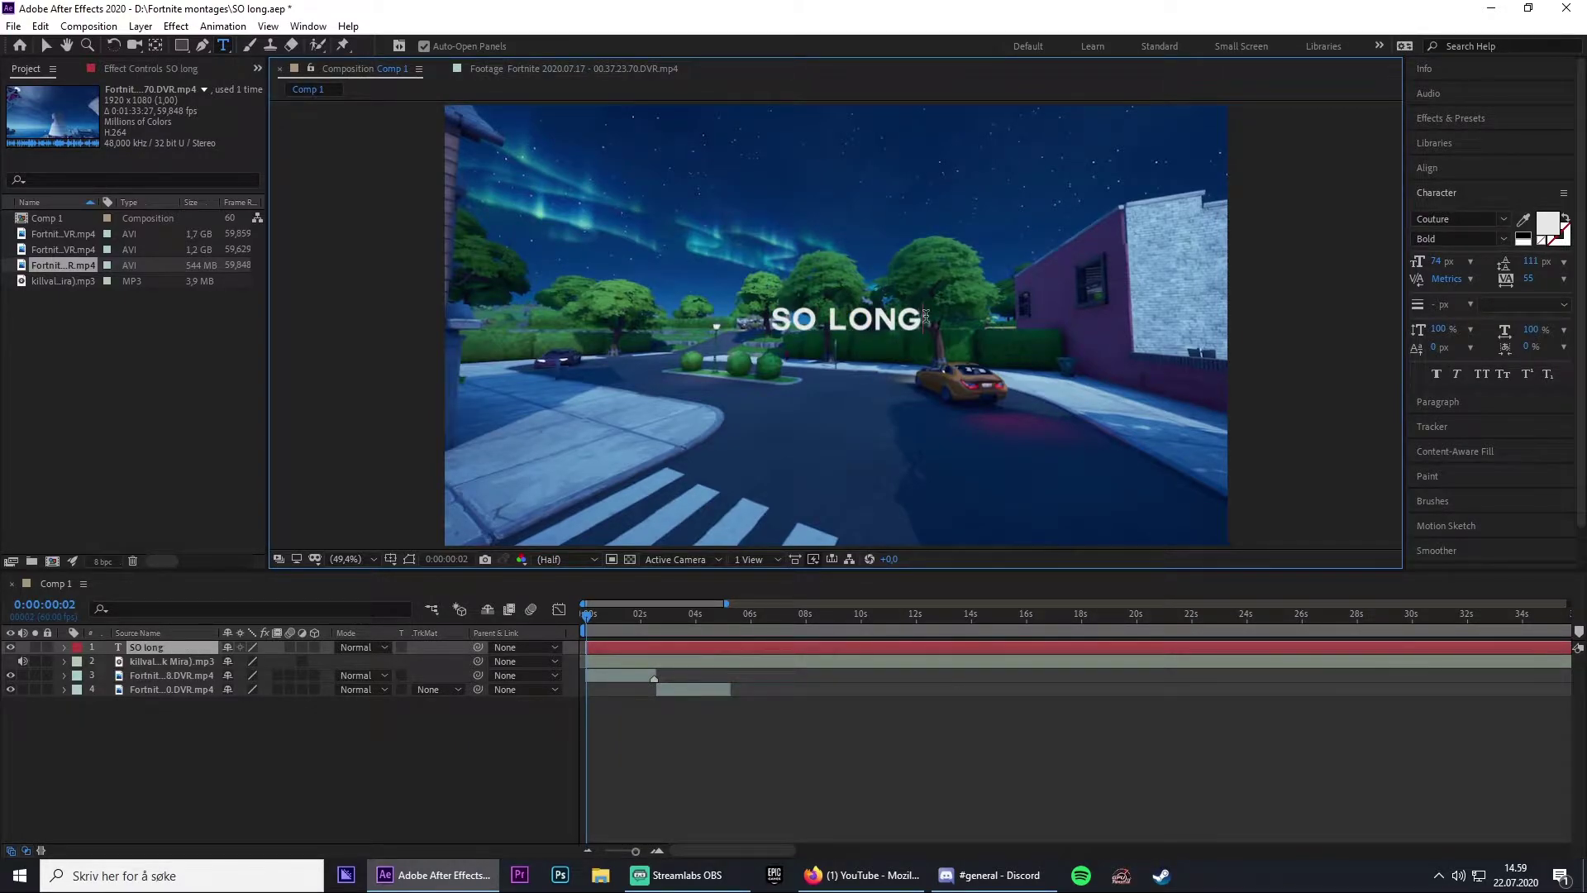
key(ctrl+a)
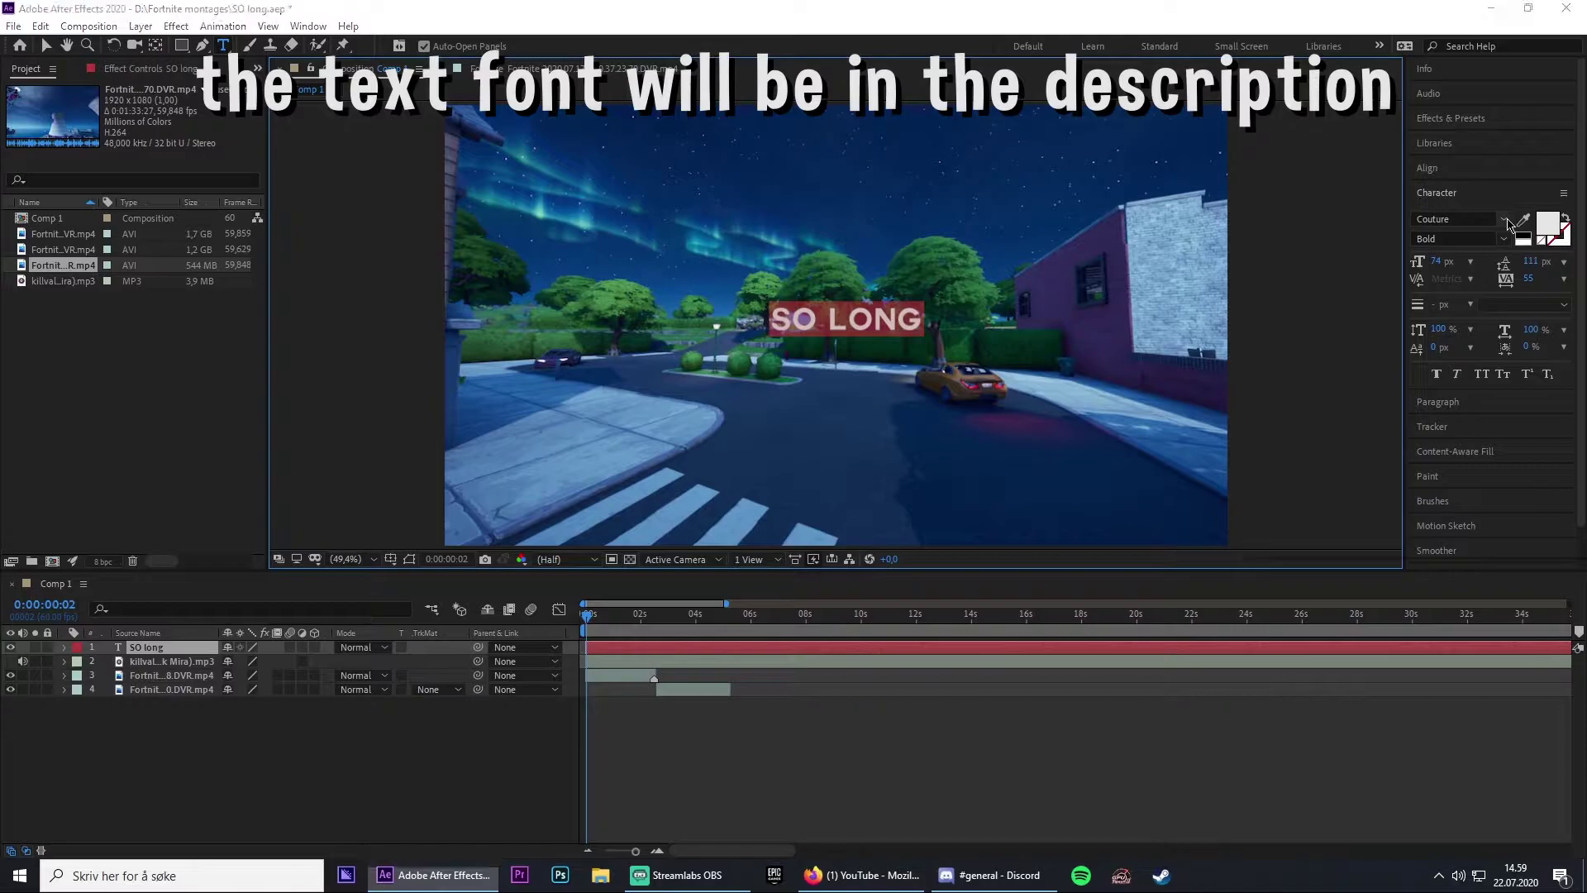
click(1504, 220)
scroll(1343, 365, up, 2)
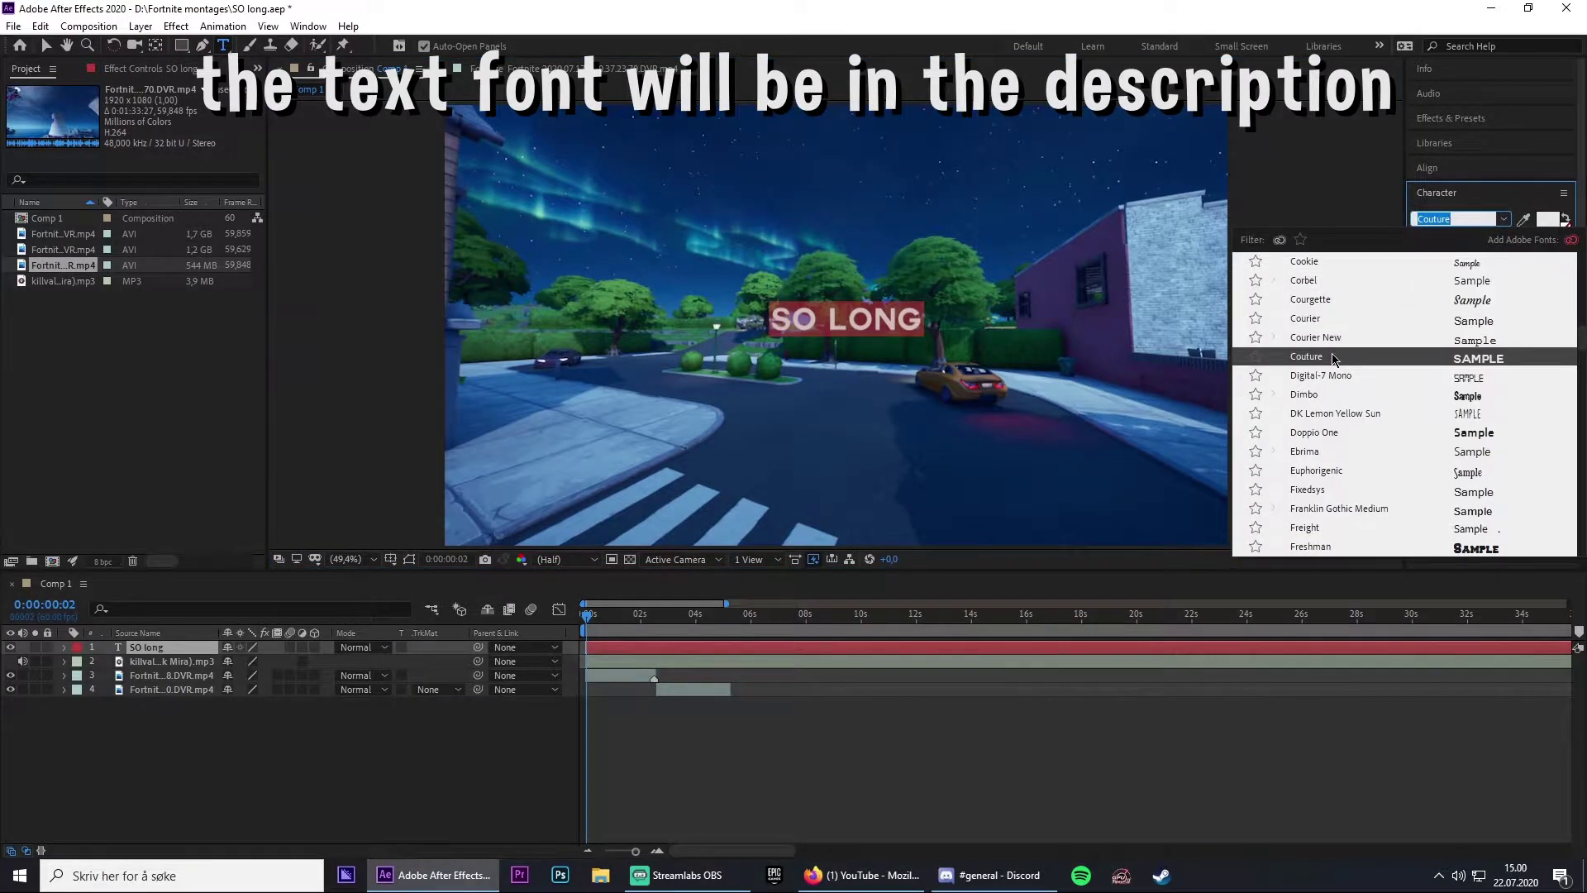
click(1316, 402)
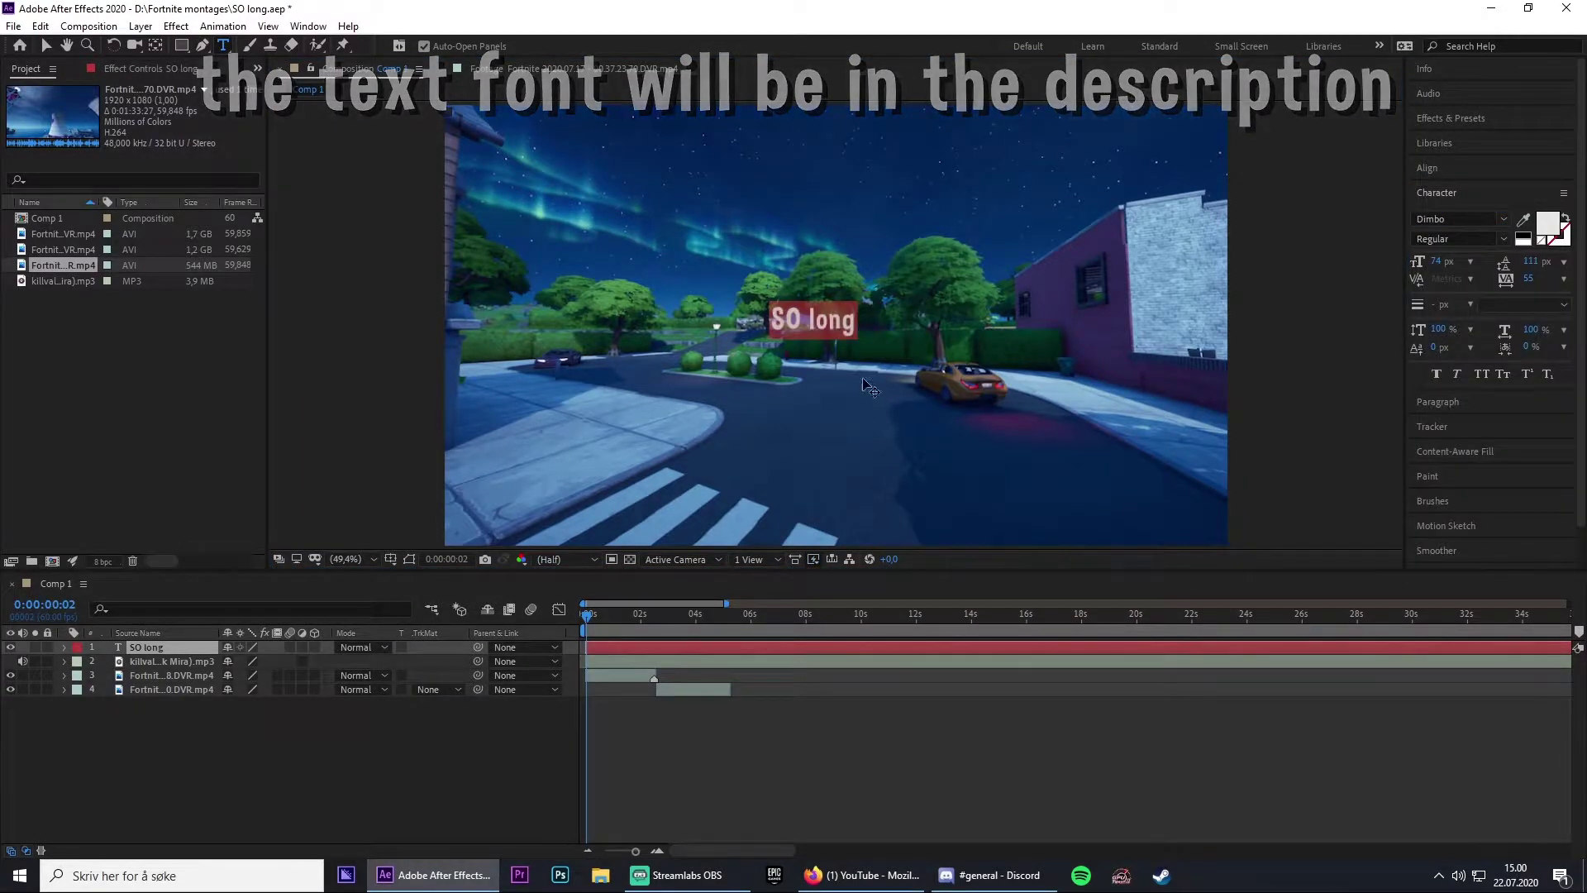
click(801, 320)
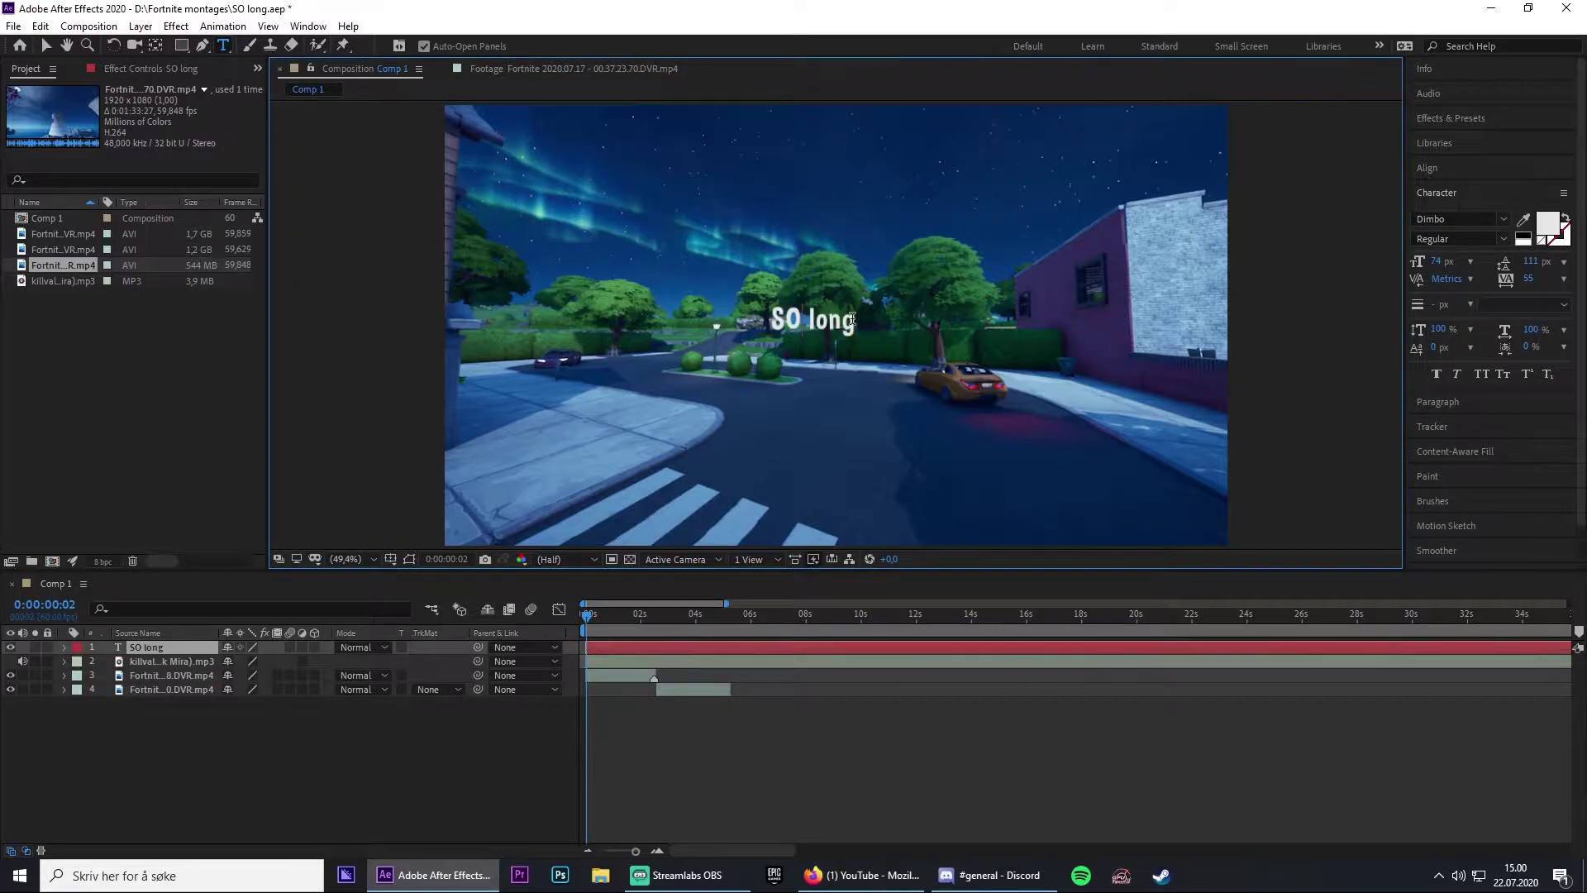
text(o)
Enlarge the So long title to 150 px font size
key(v)
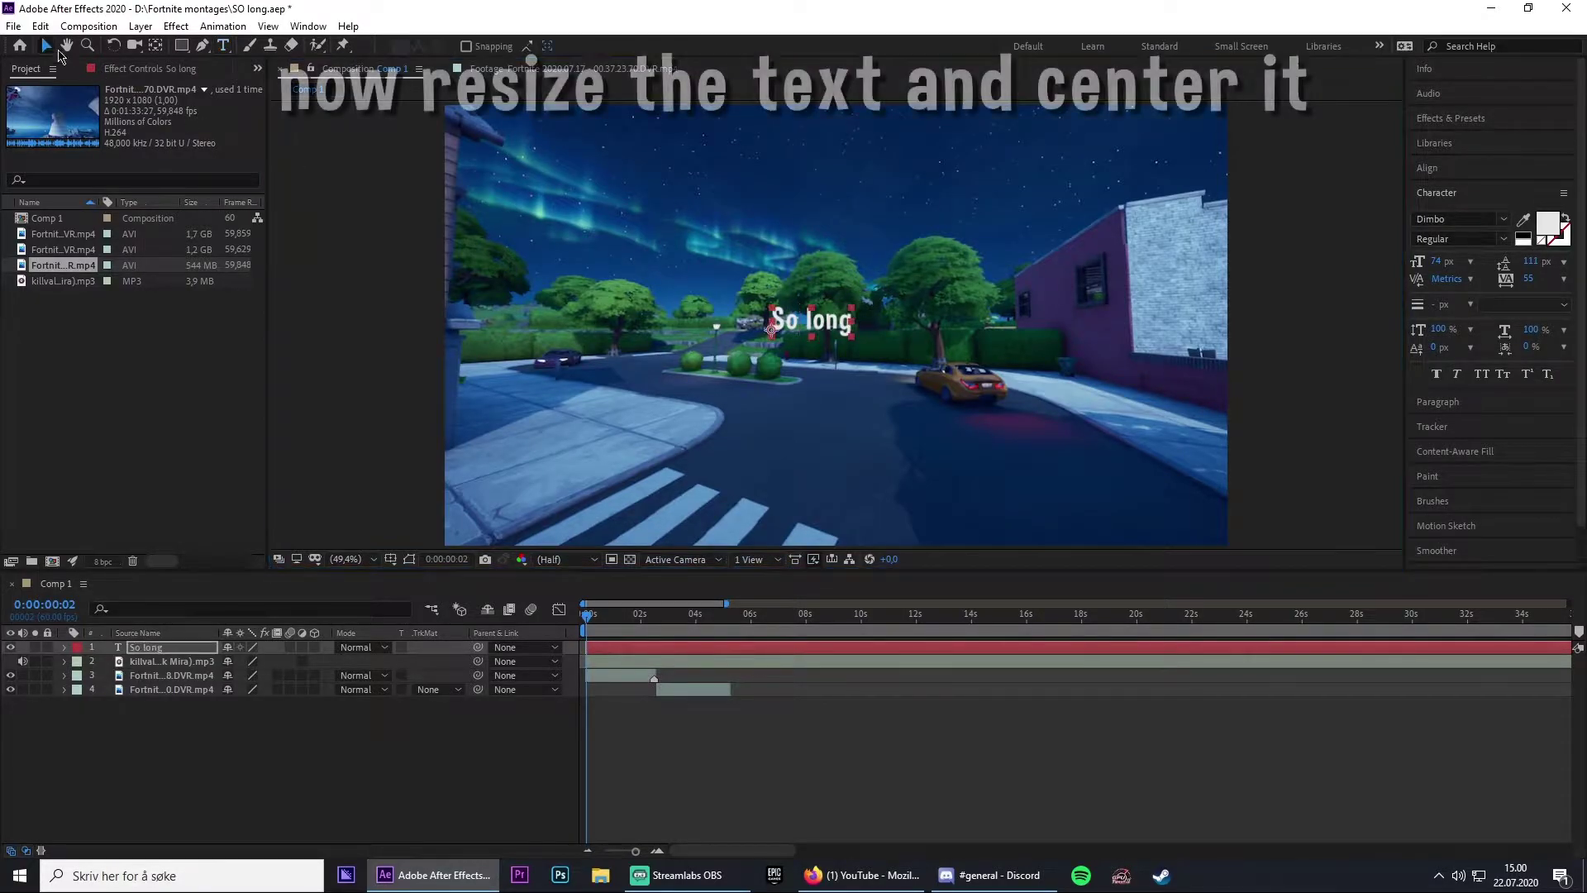
drag(1443, 267, 1457, 265)
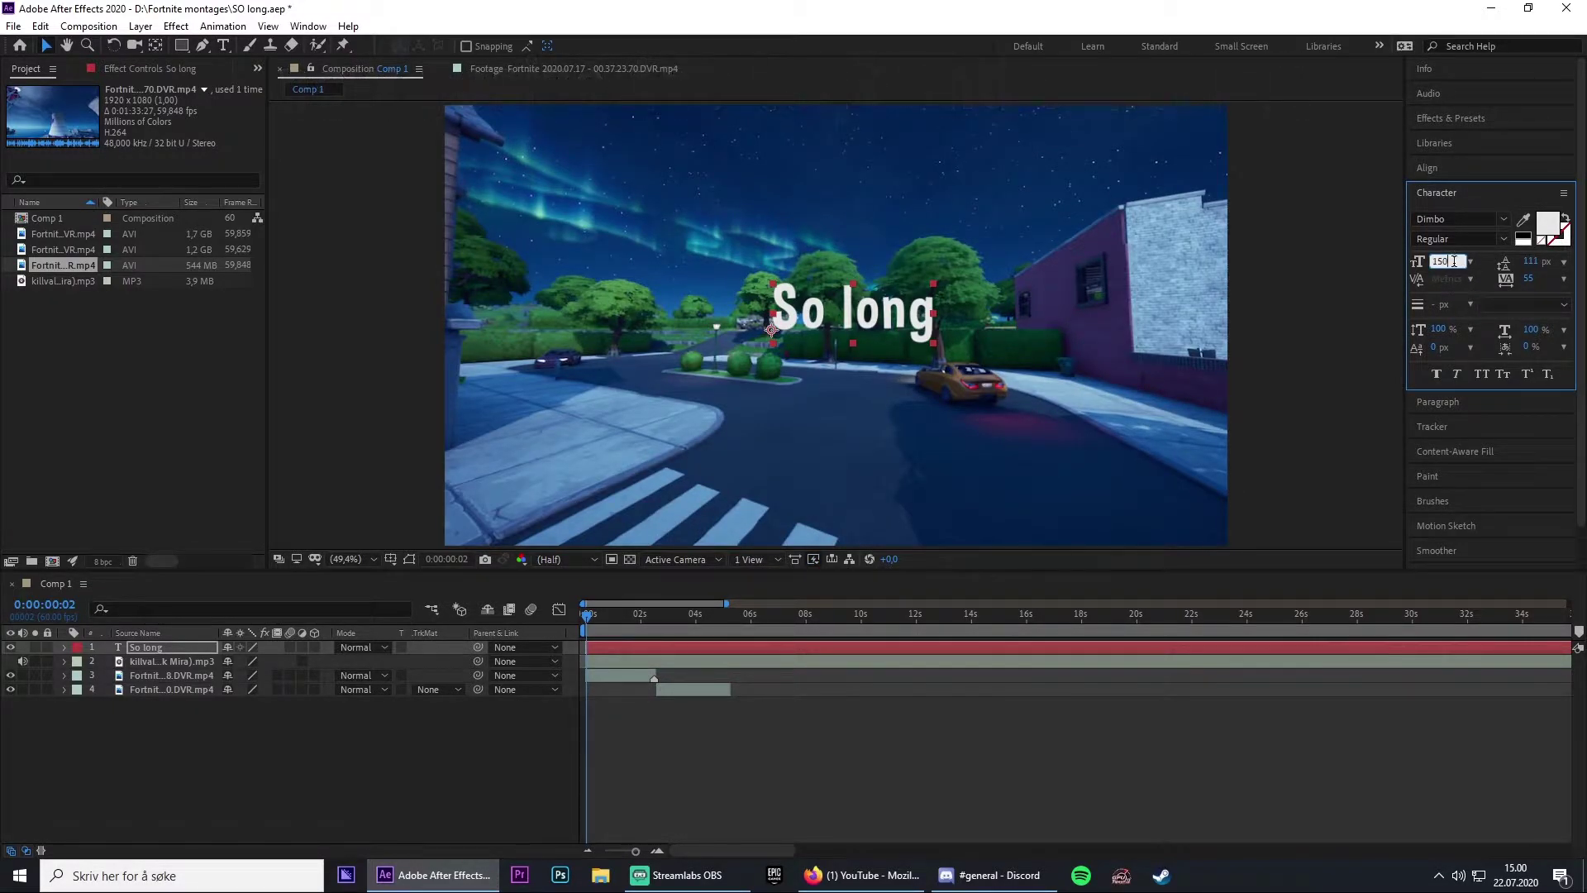
click(1454, 262)
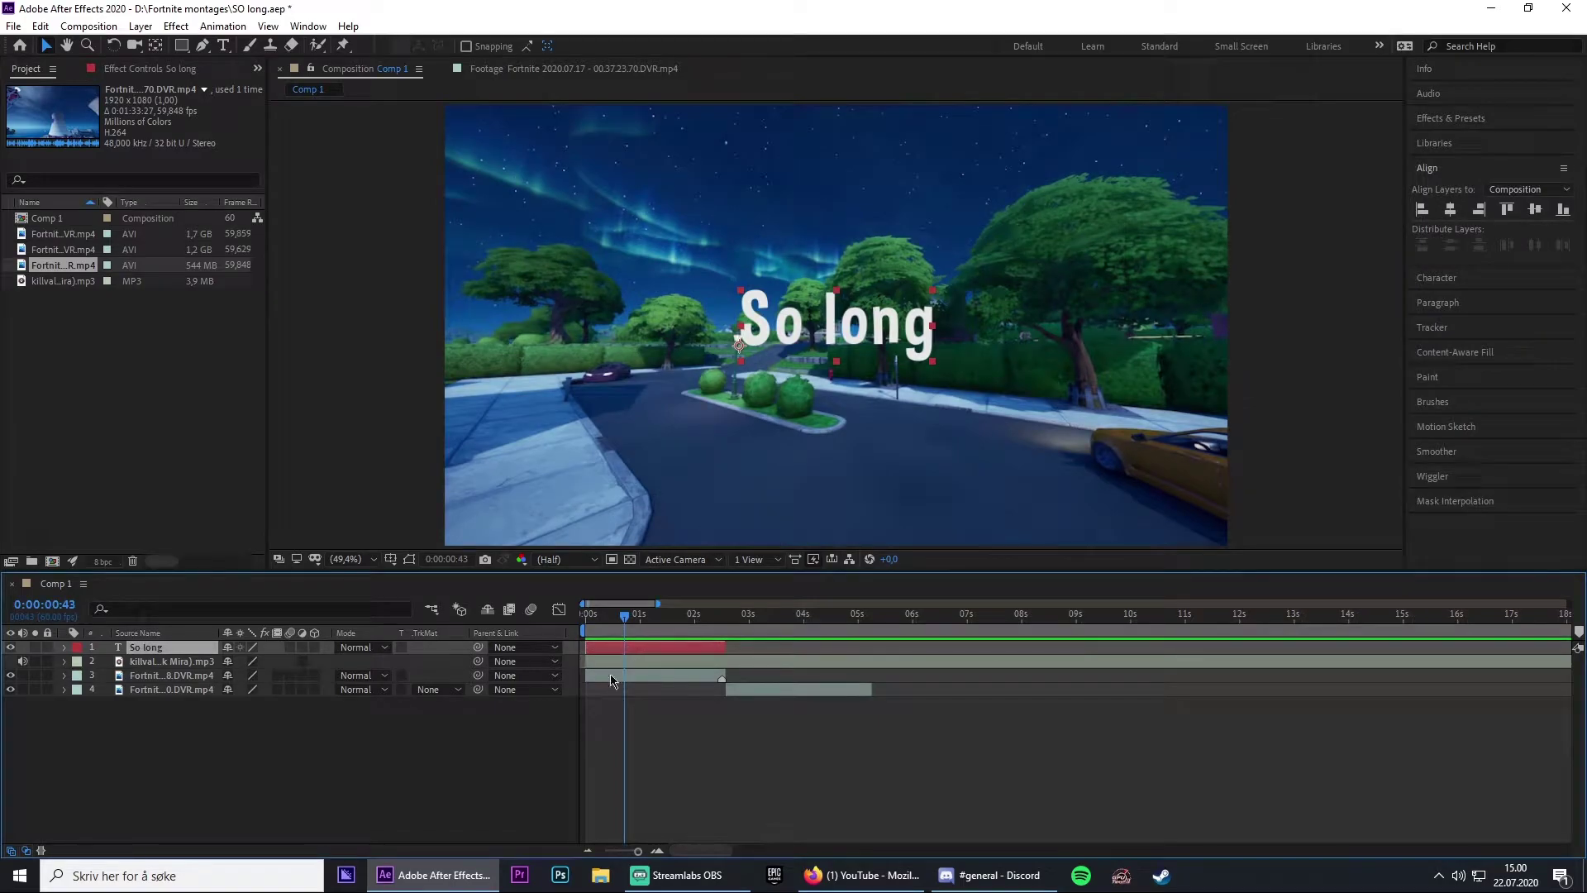
click(625, 737)
click(616, 618)
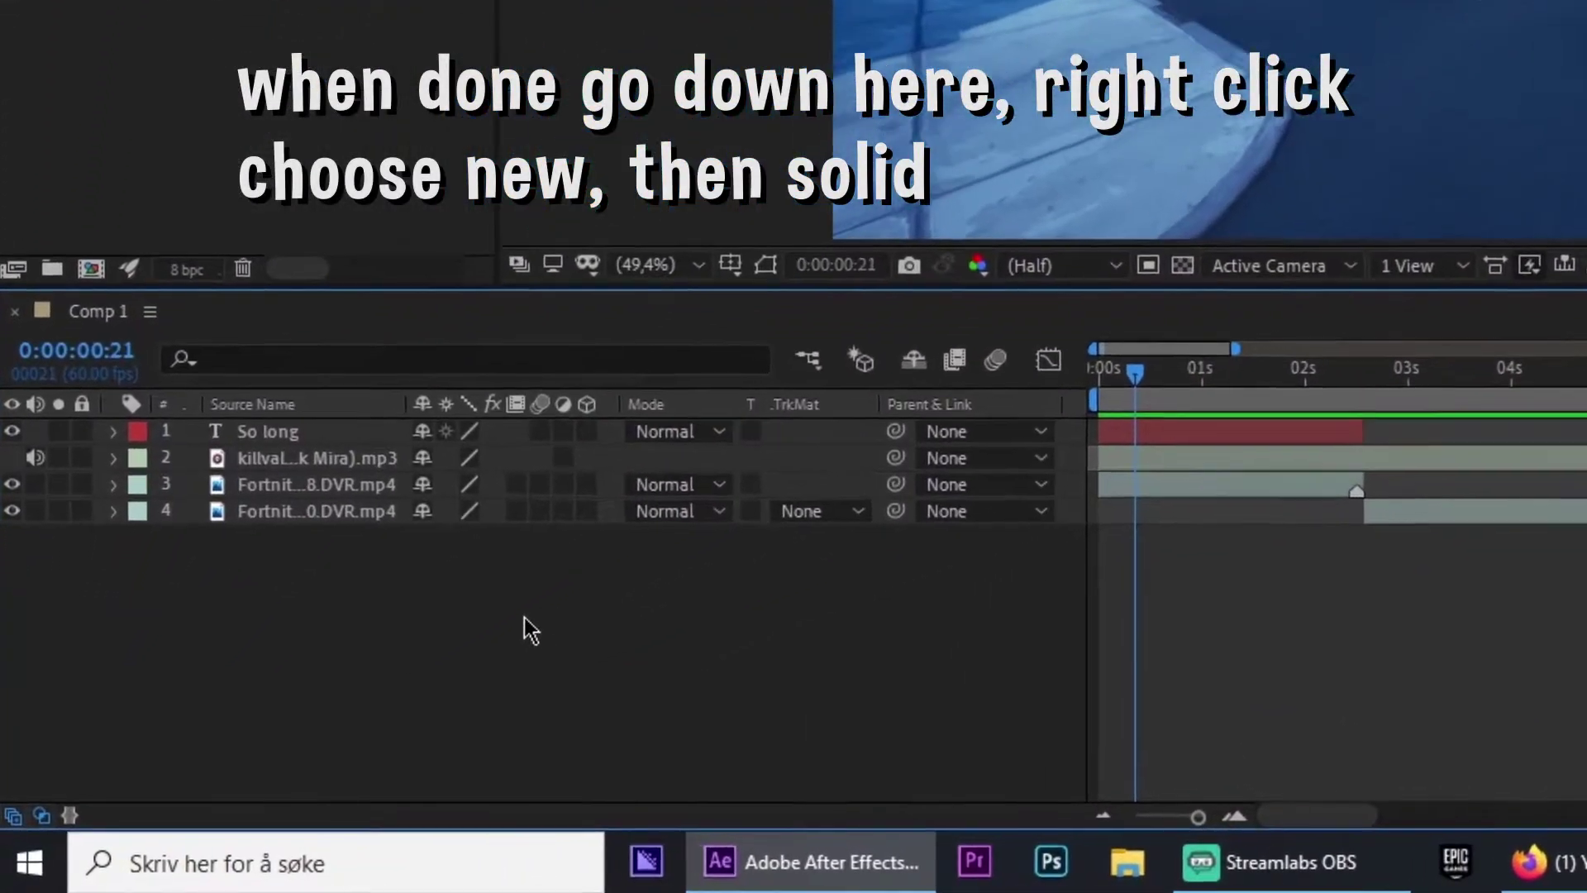
Create a new dark solid named 'SO long Effect'
right_click(269, 753)
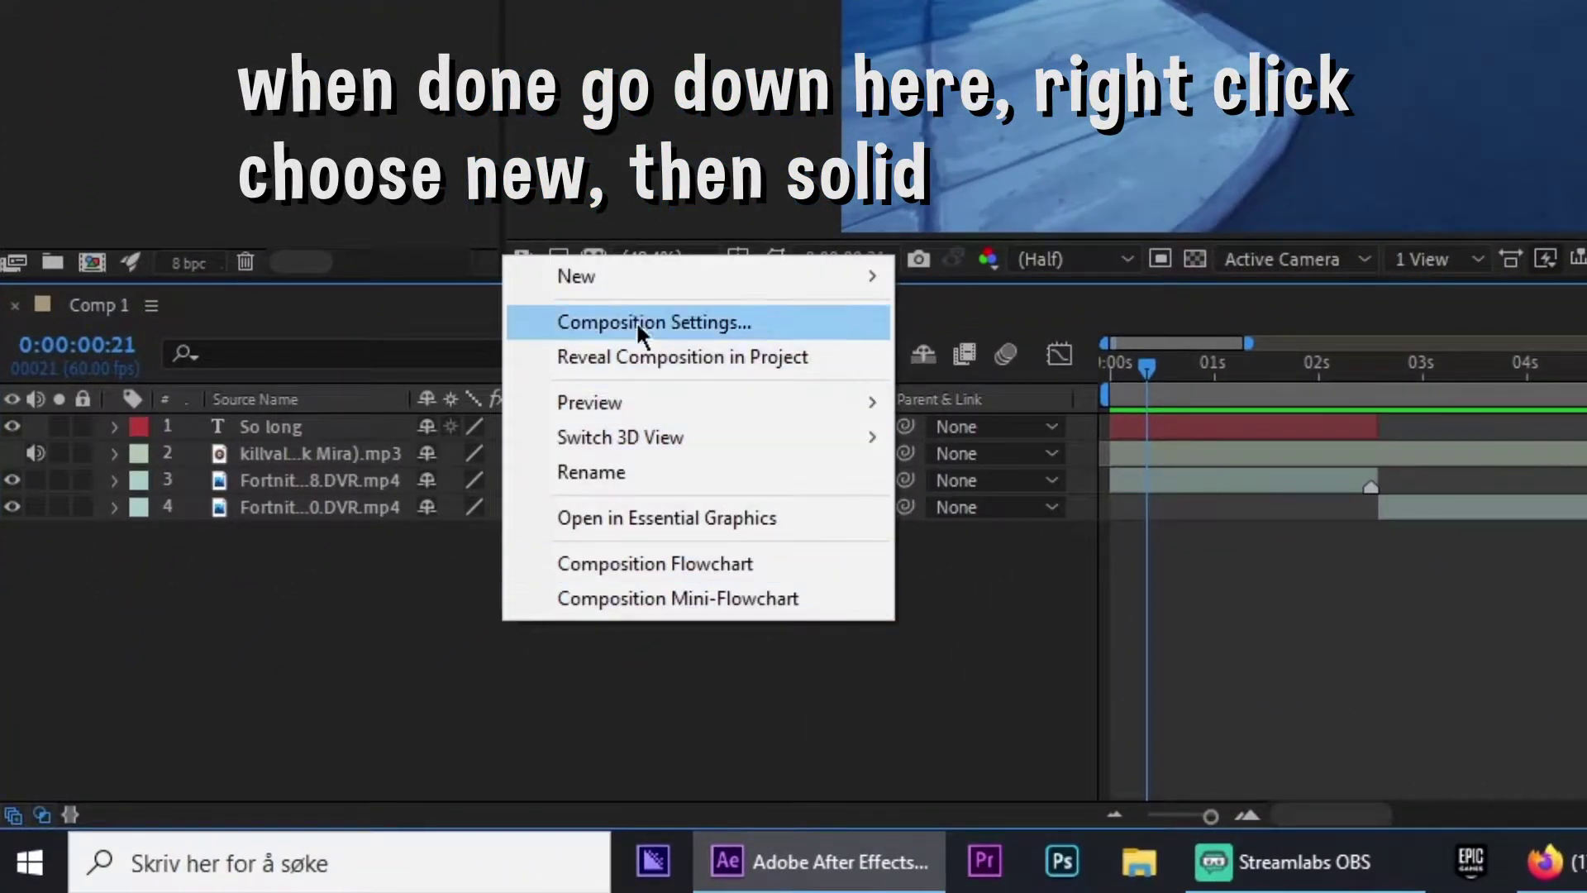
mouse_move(638, 279)
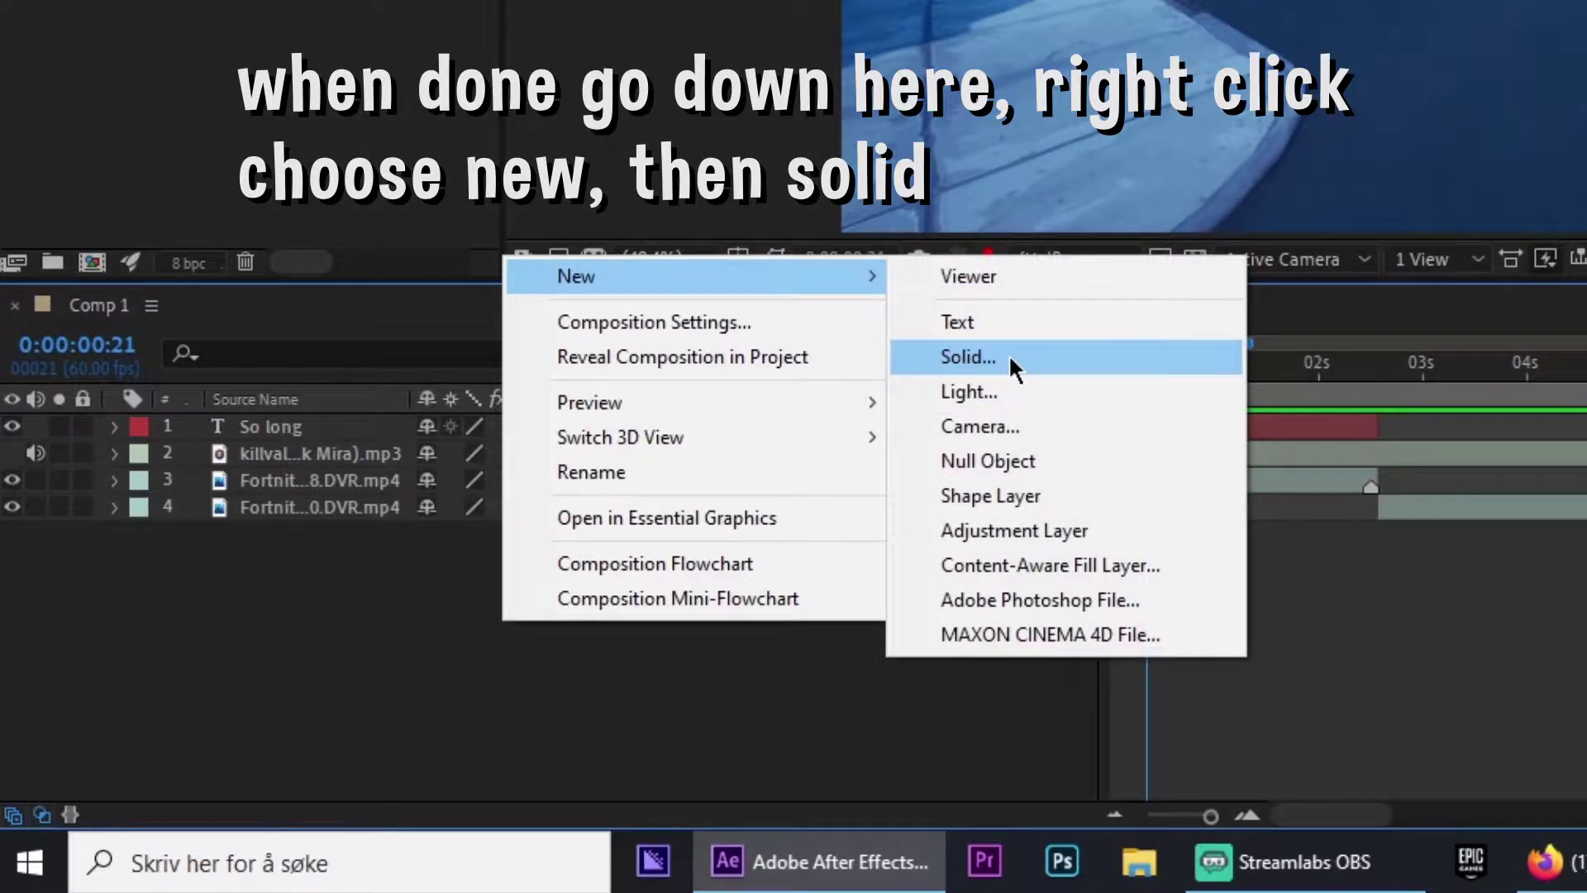
click(1008, 355)
text(So long)
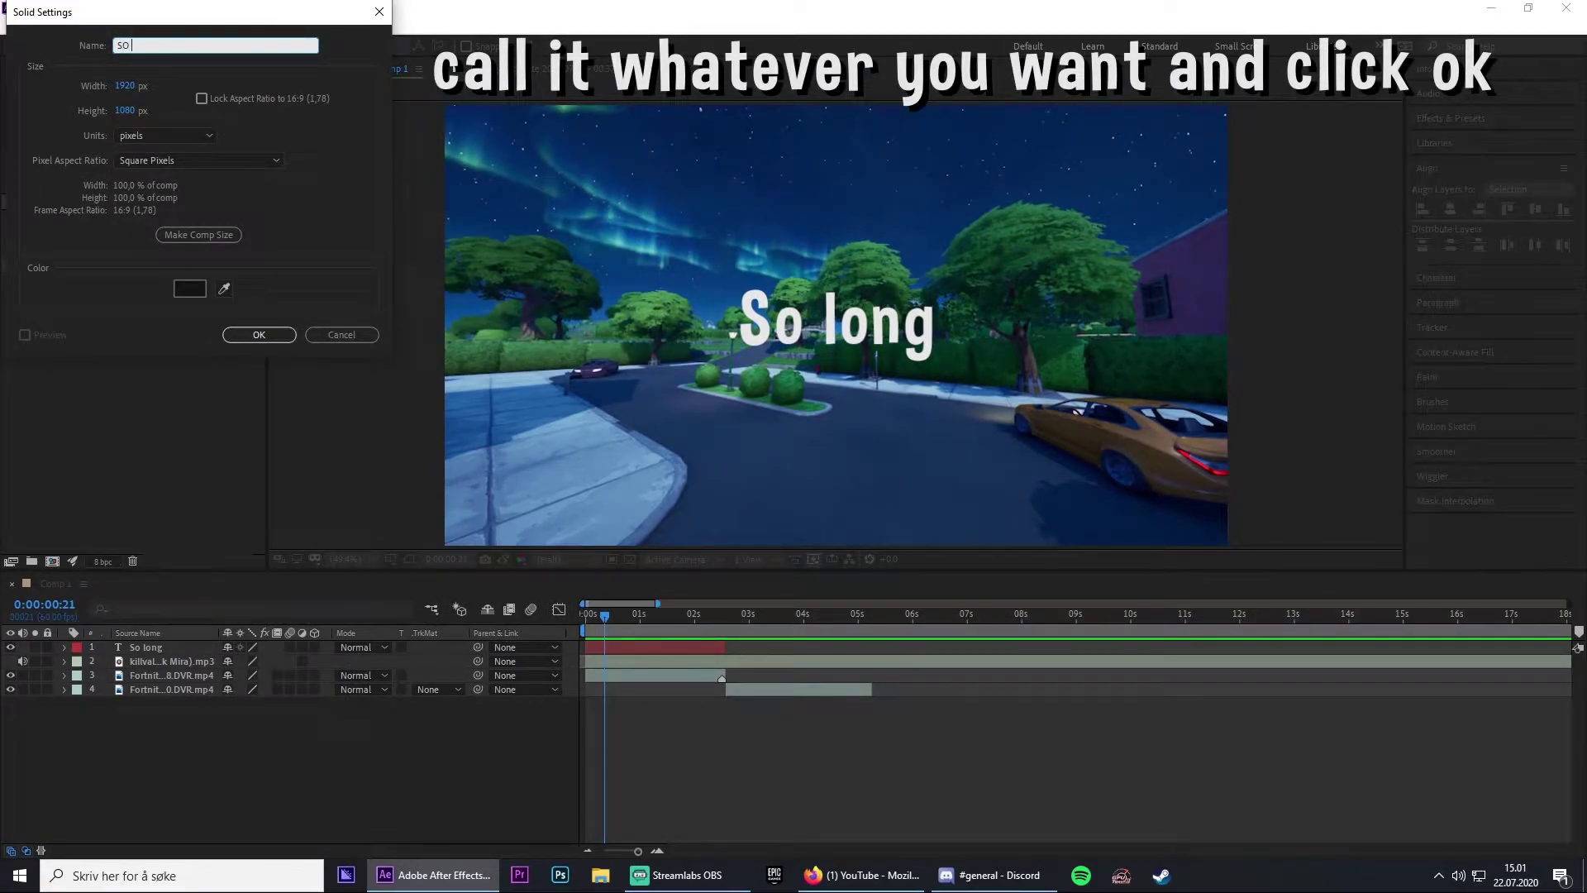
text(Effects)
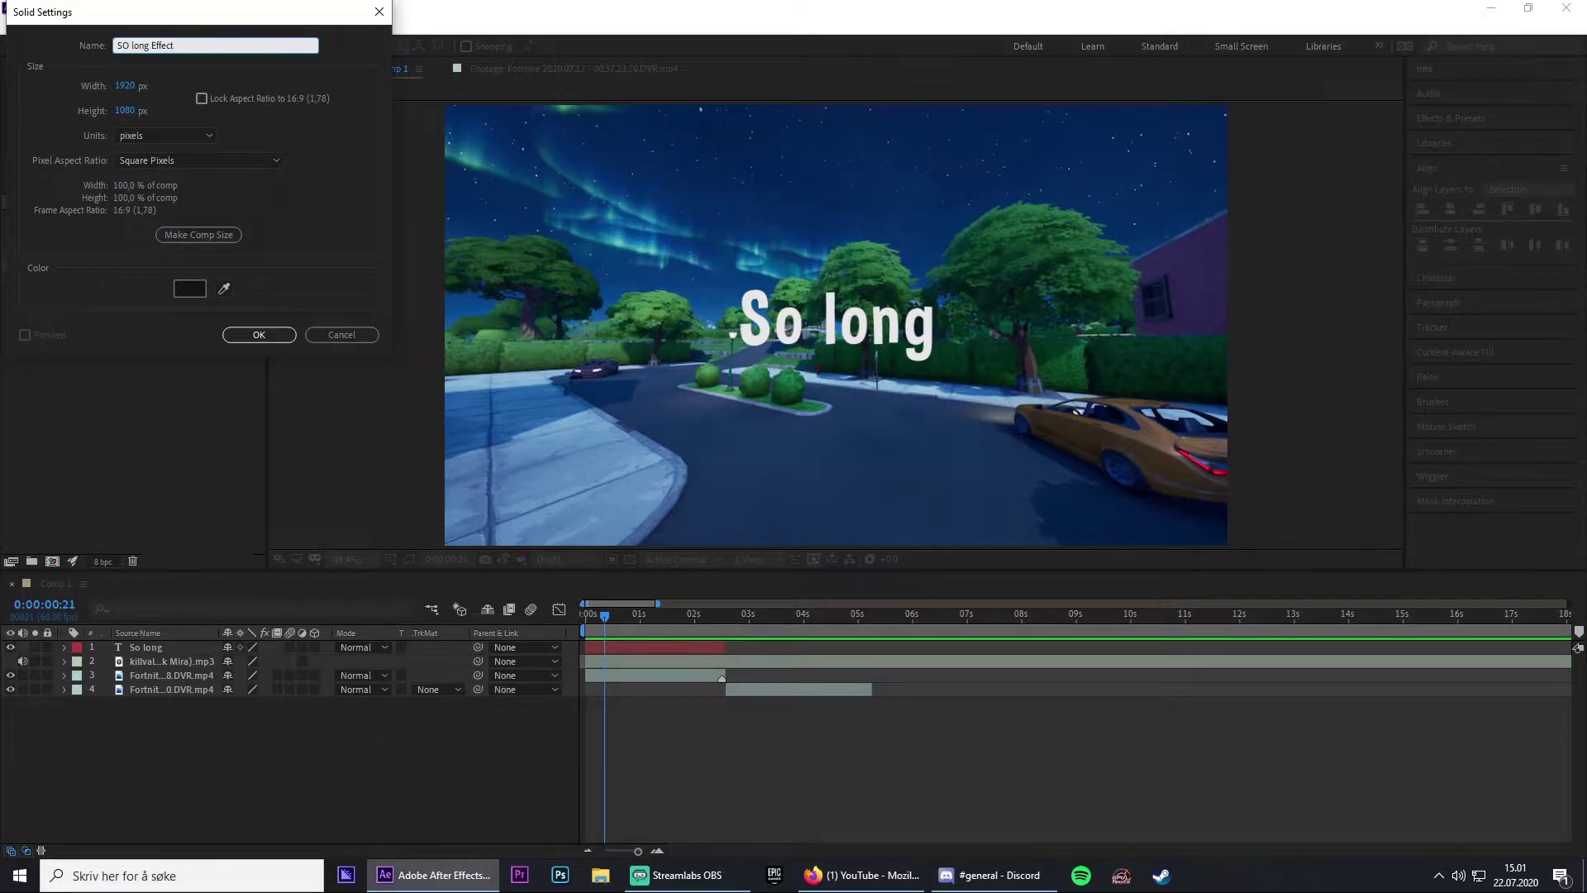
click(258, 336)
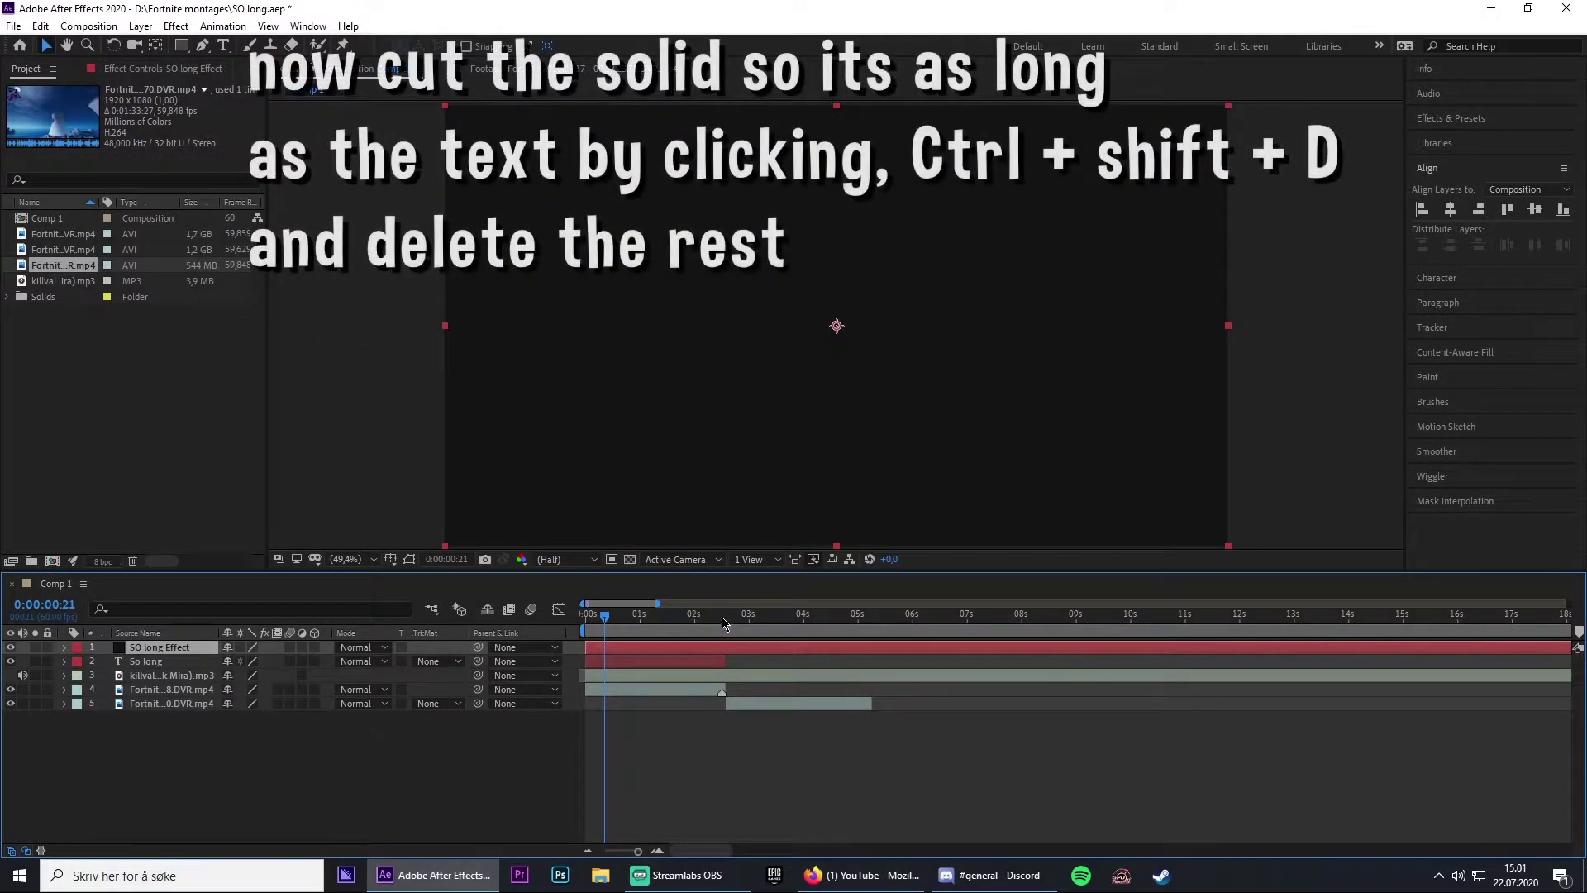
Cut the SO long Effect solid where the title ends, delete the remainder, and select it
key(ctrl+shift+d)
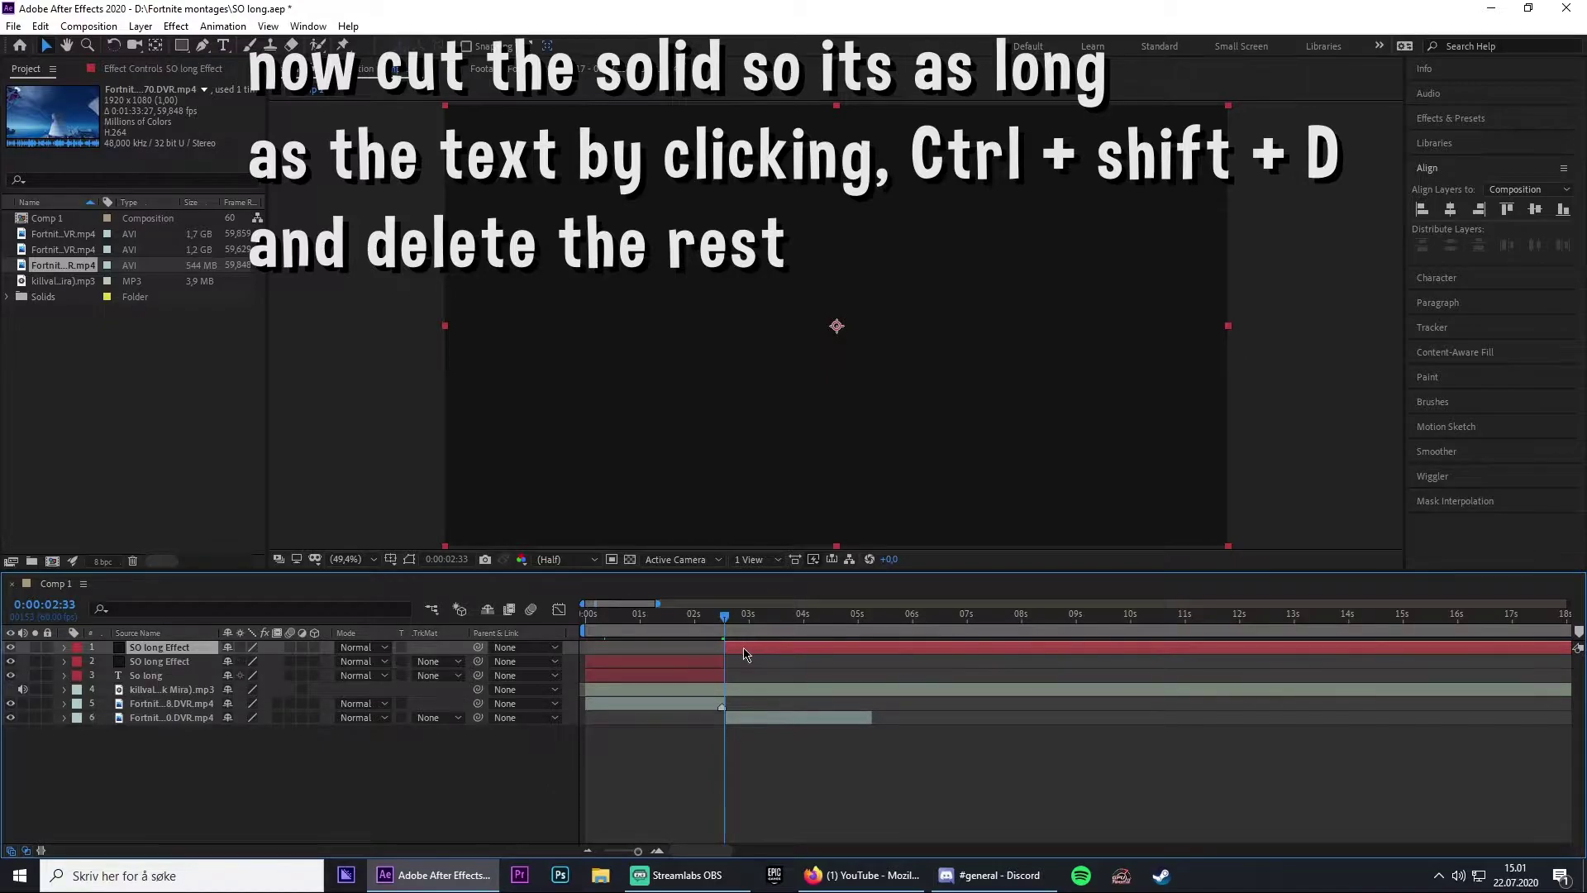
key(Delete)
drag(718, 636, 705, 641)
click(723, 645)
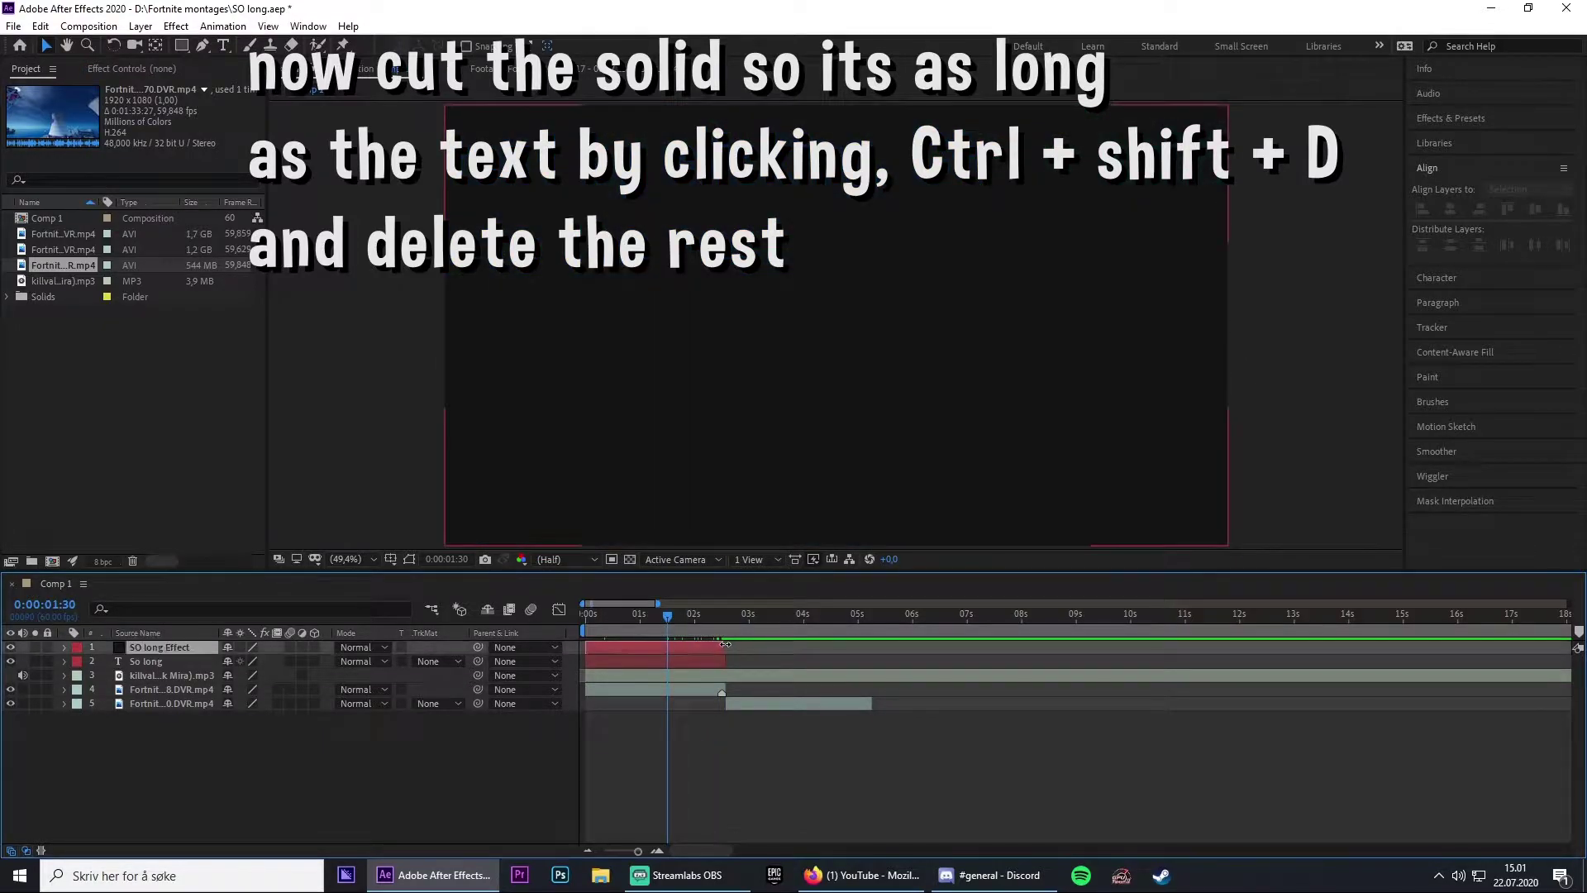
click(726, 642)
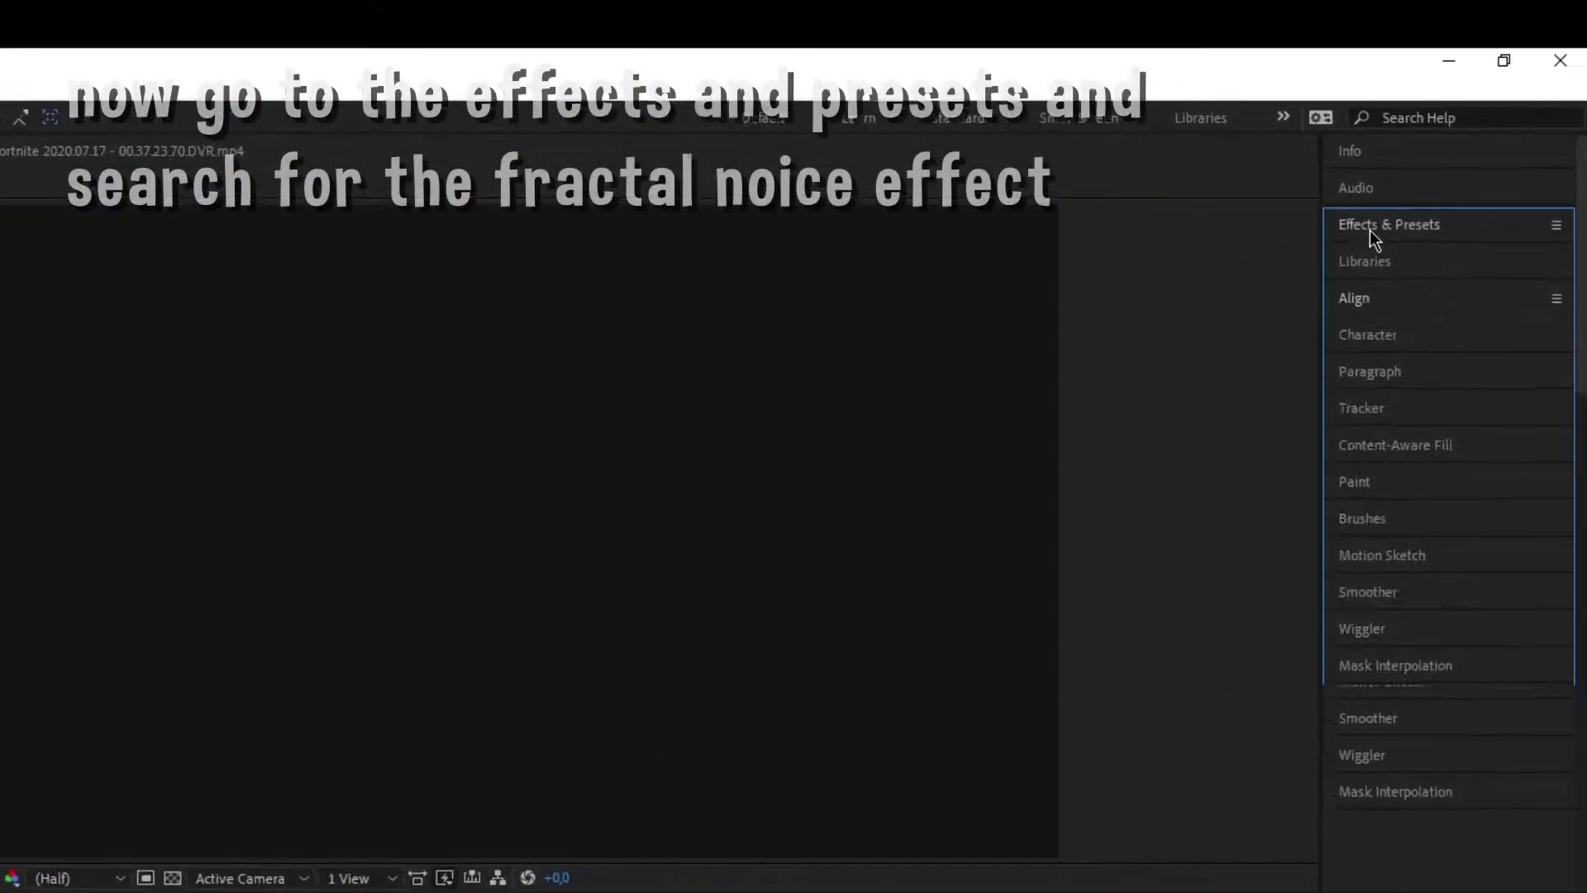
click(1442, 119)
Search 'fract' and drop Noise & Grain > Fractal Noise onto the SO long Effect solid
click(1452, 140)
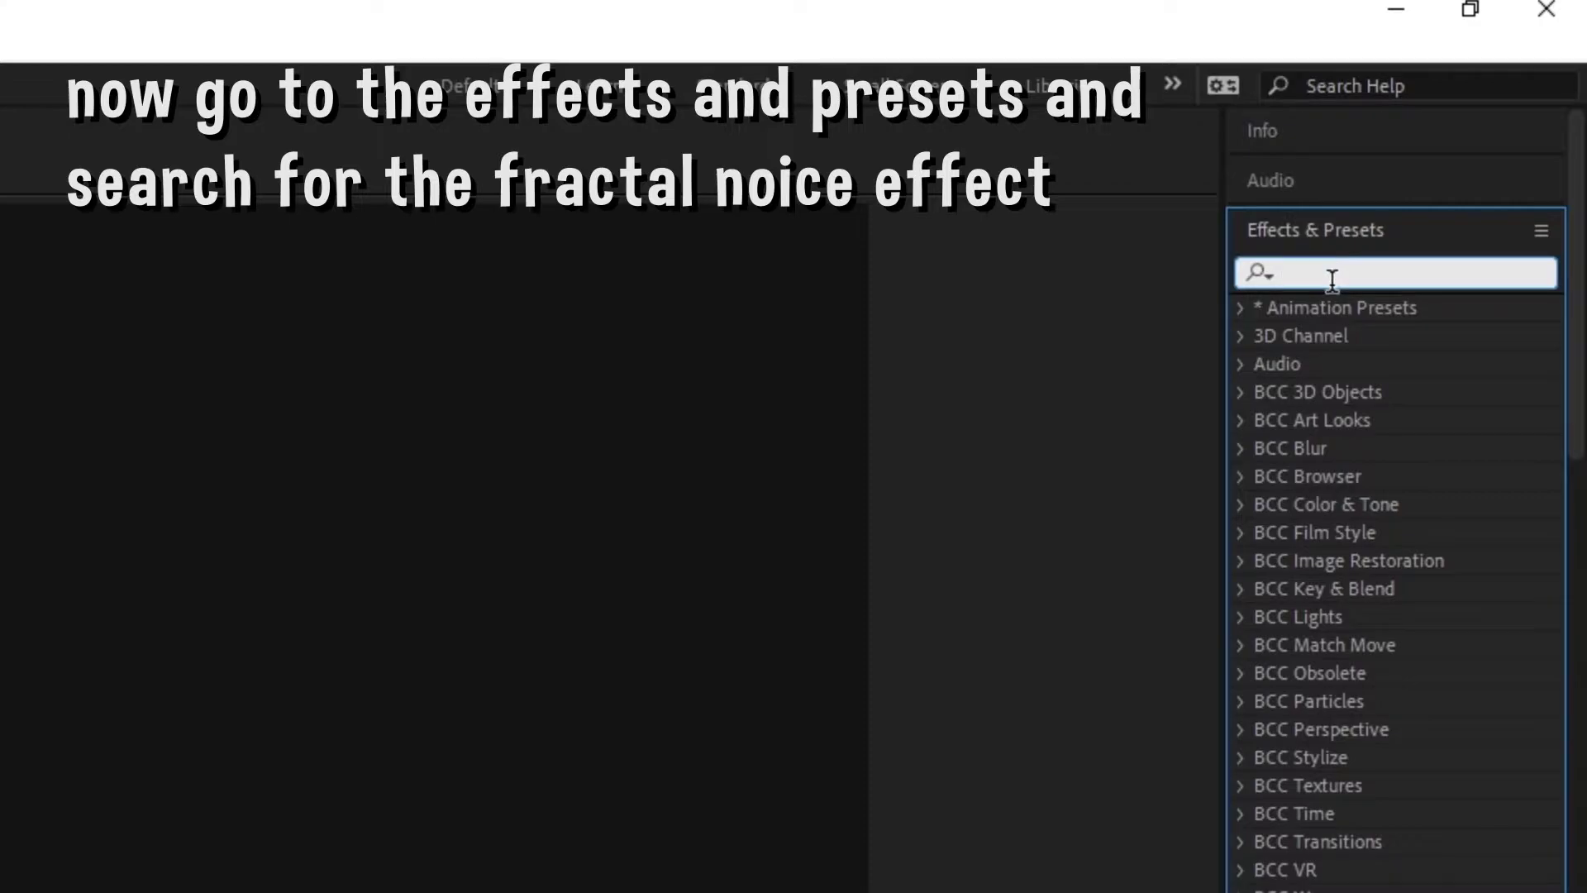
text(n)
key(BackSpace)
text(f)
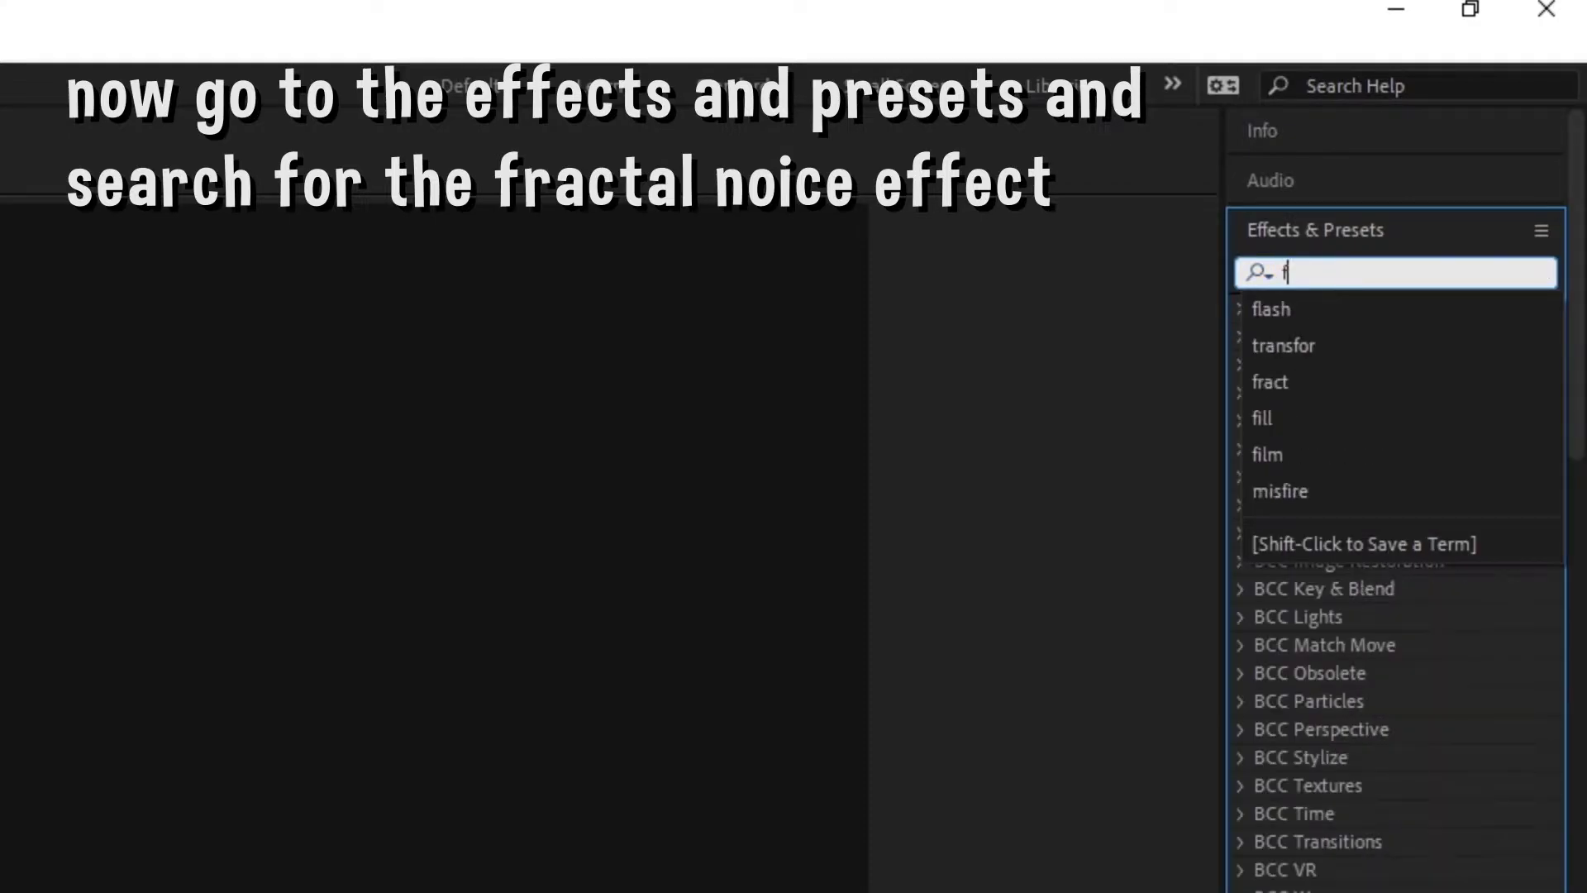
text(ract)
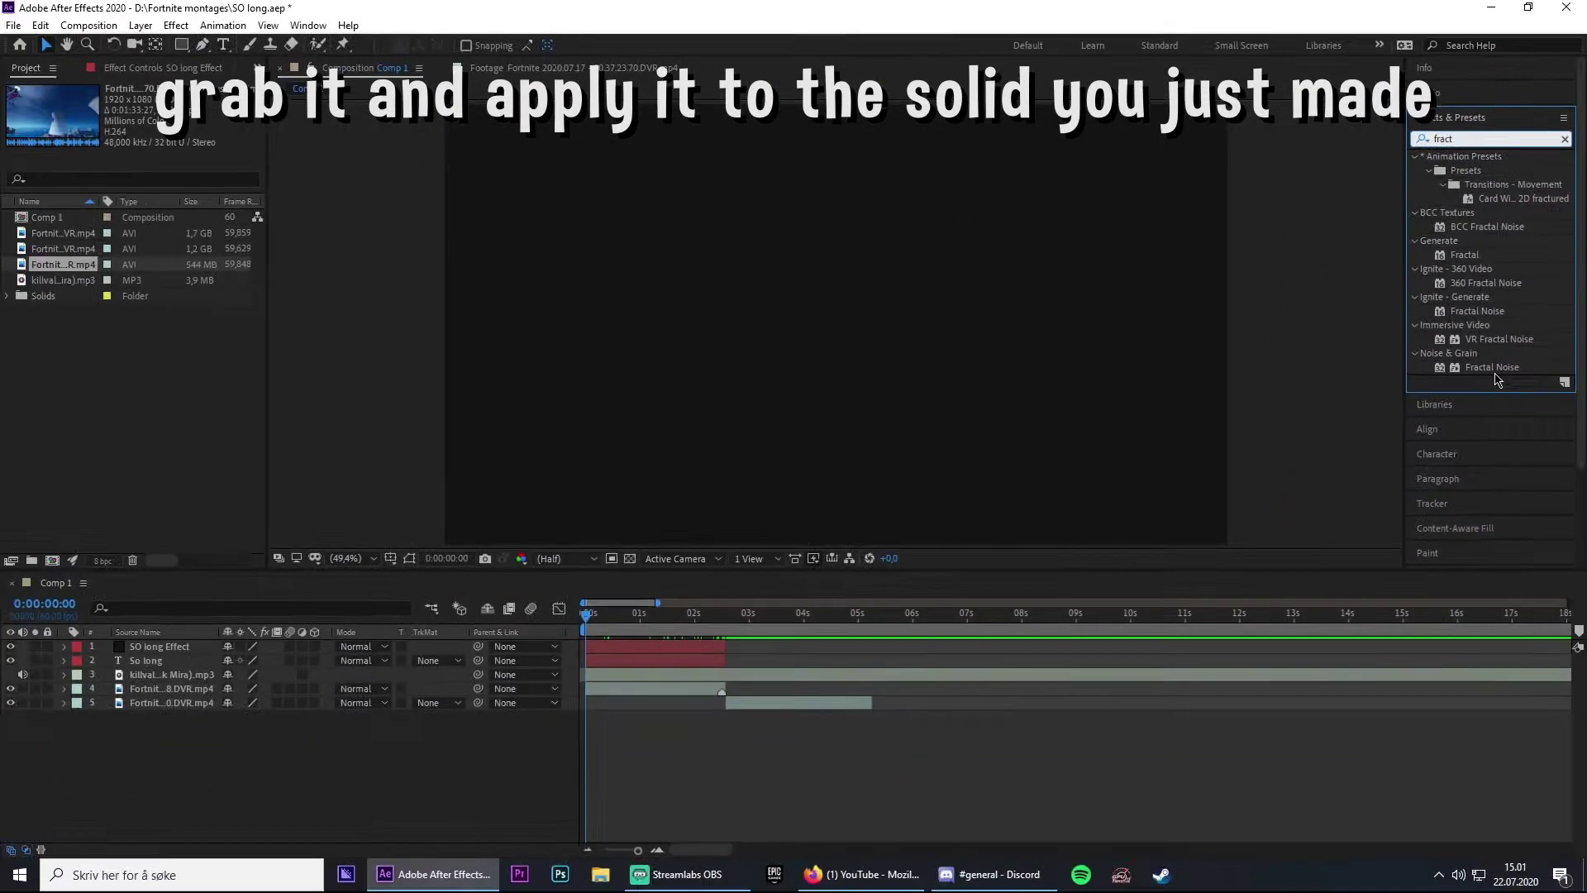
drag(1492, 367, 607, 650)
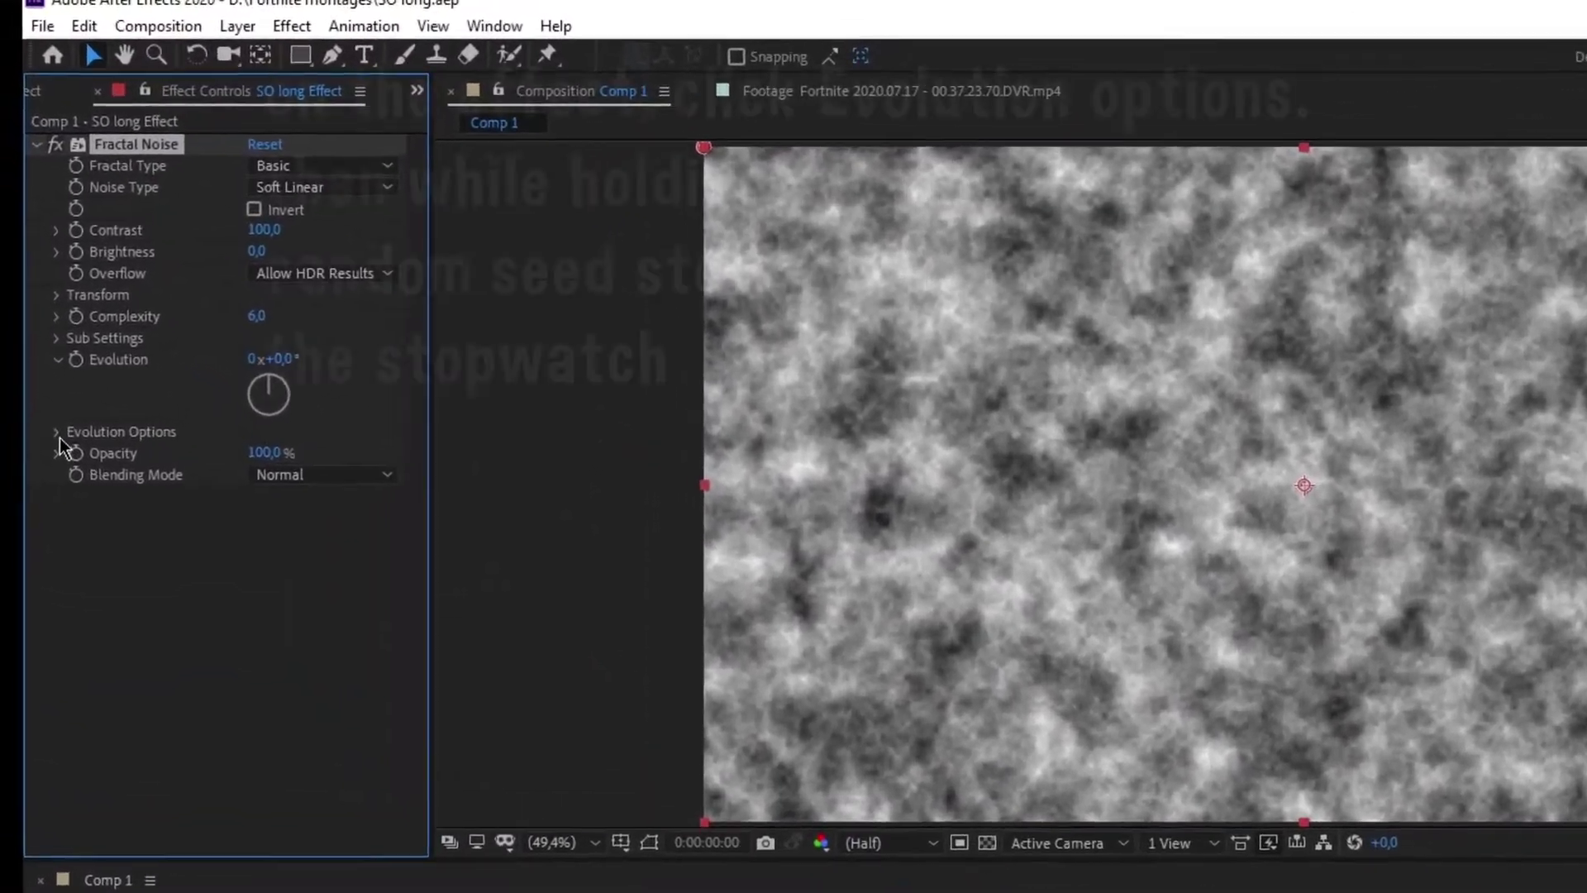
Give Fractal Noise's Random Seed, under Evolution Options, the expression time*10
click(22, 290)
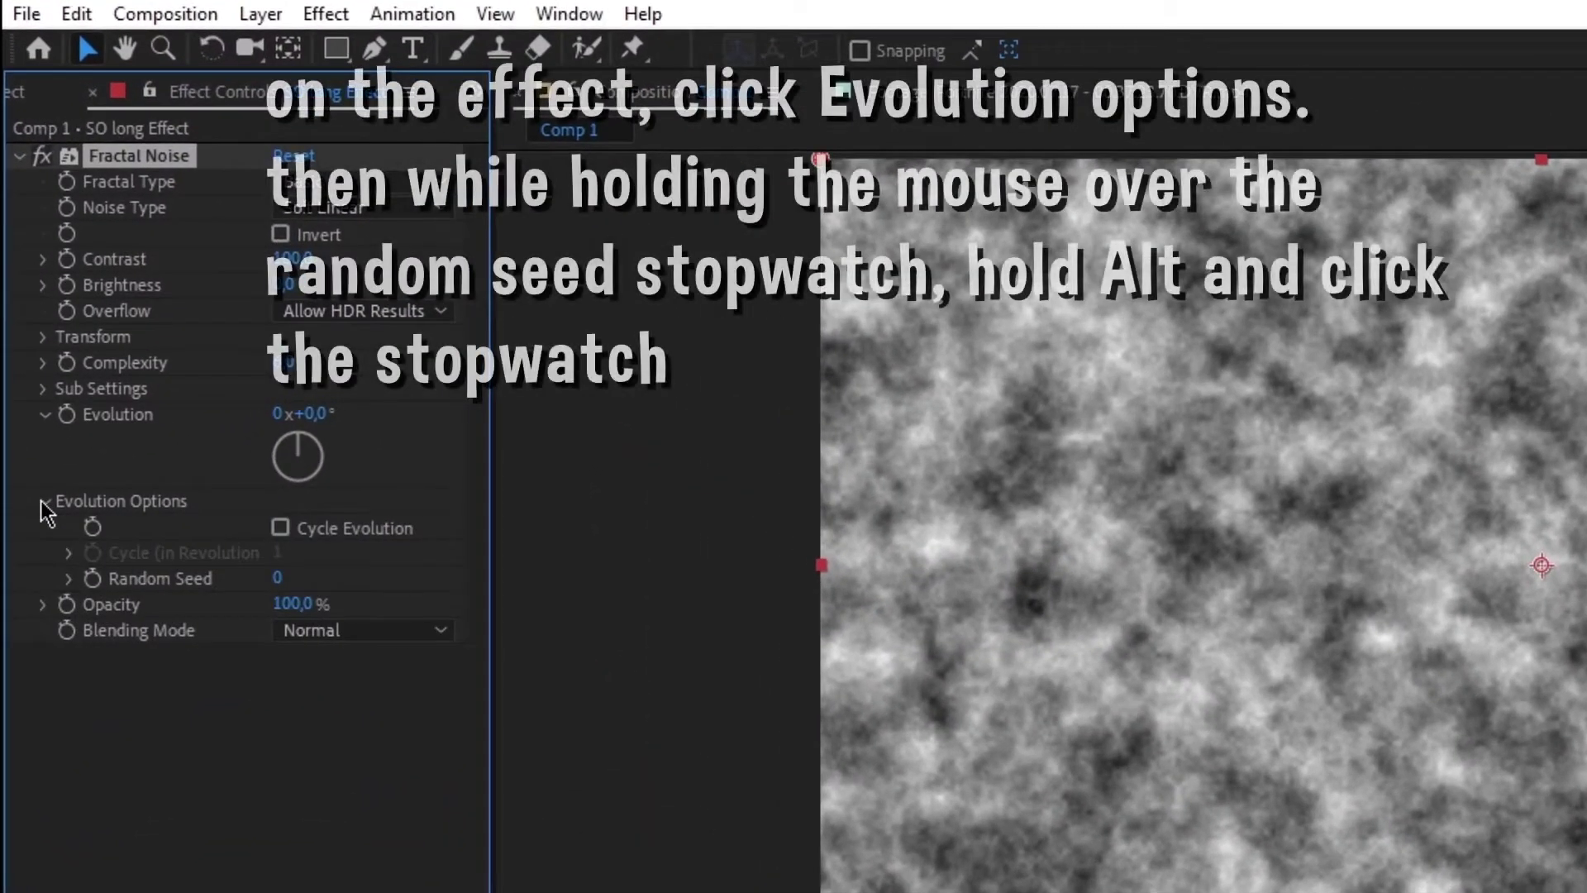
alt+click(92, 579)
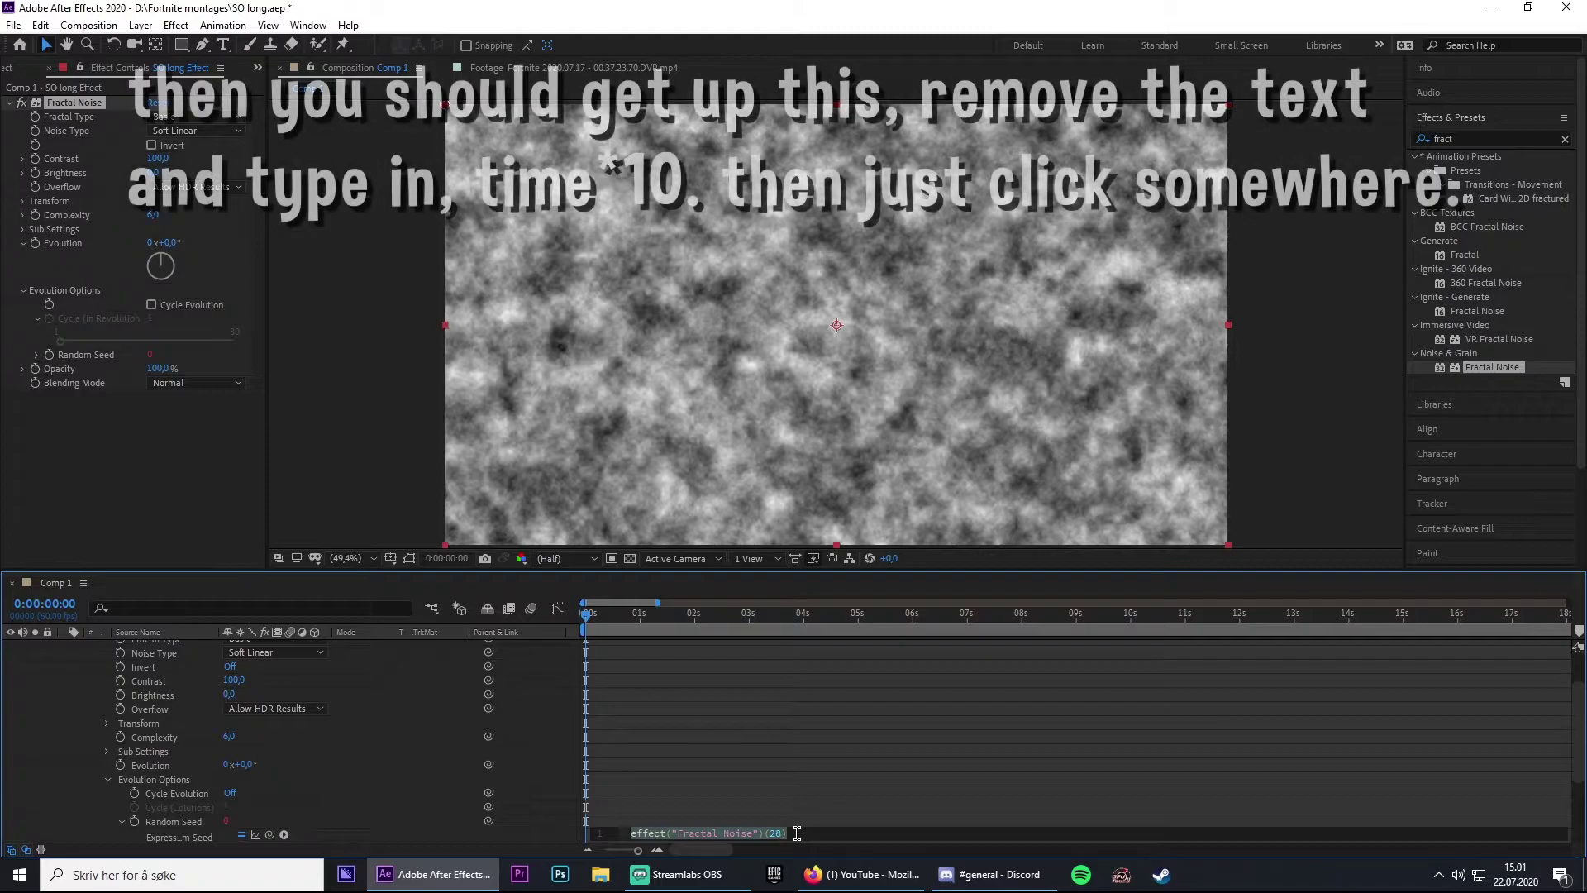
drag(797, 832, 630, 831)
key(BackSpace)
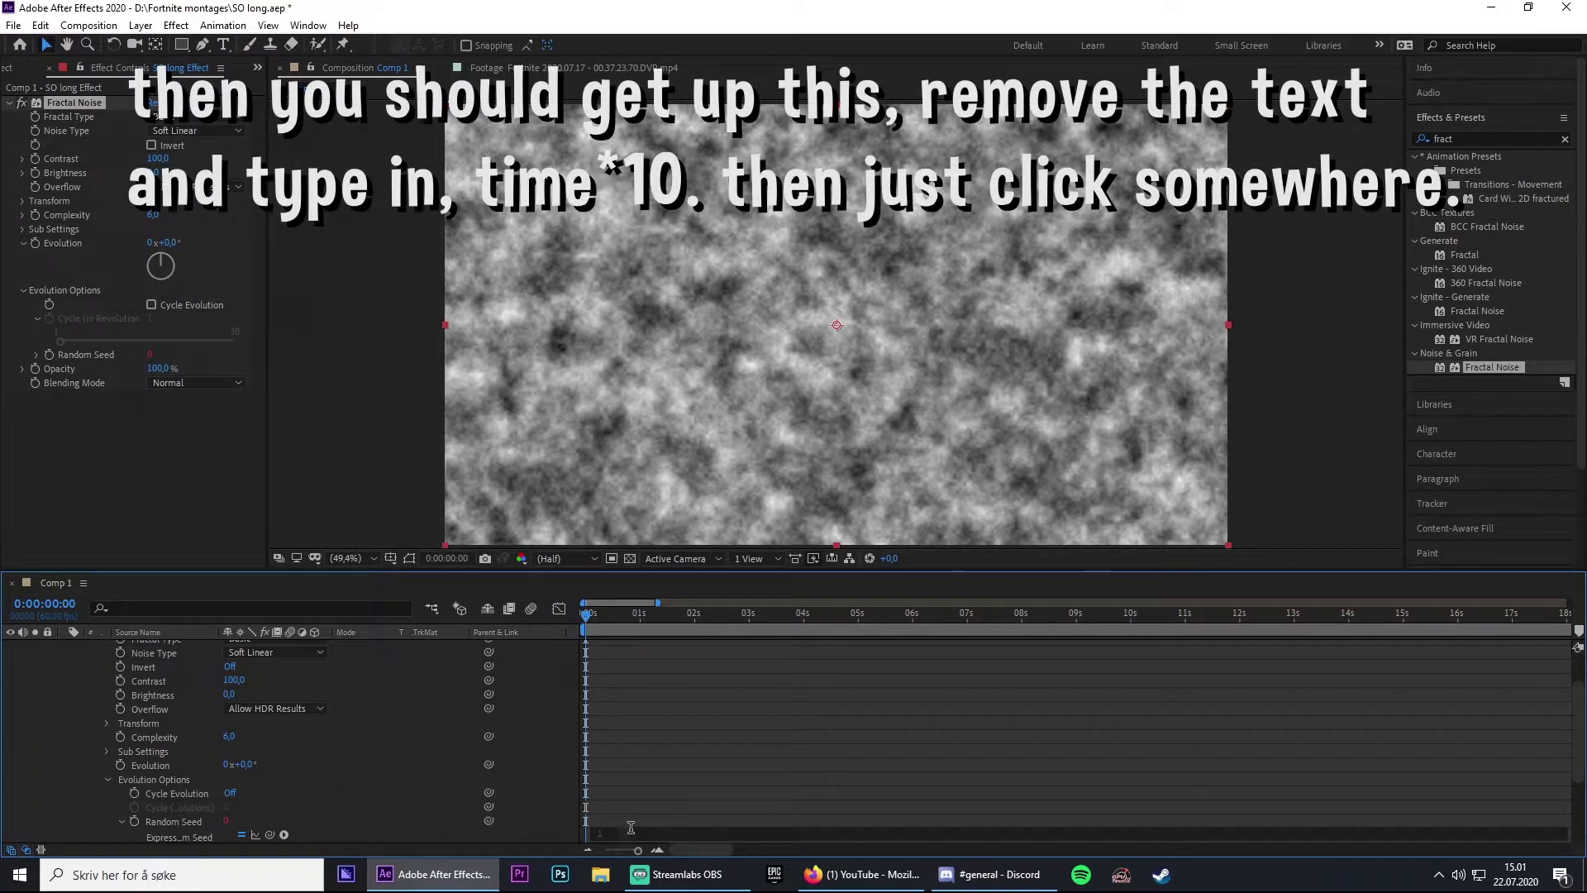
text(ime*10)
click(223, 487)
scroll(653, 799, up, 10)
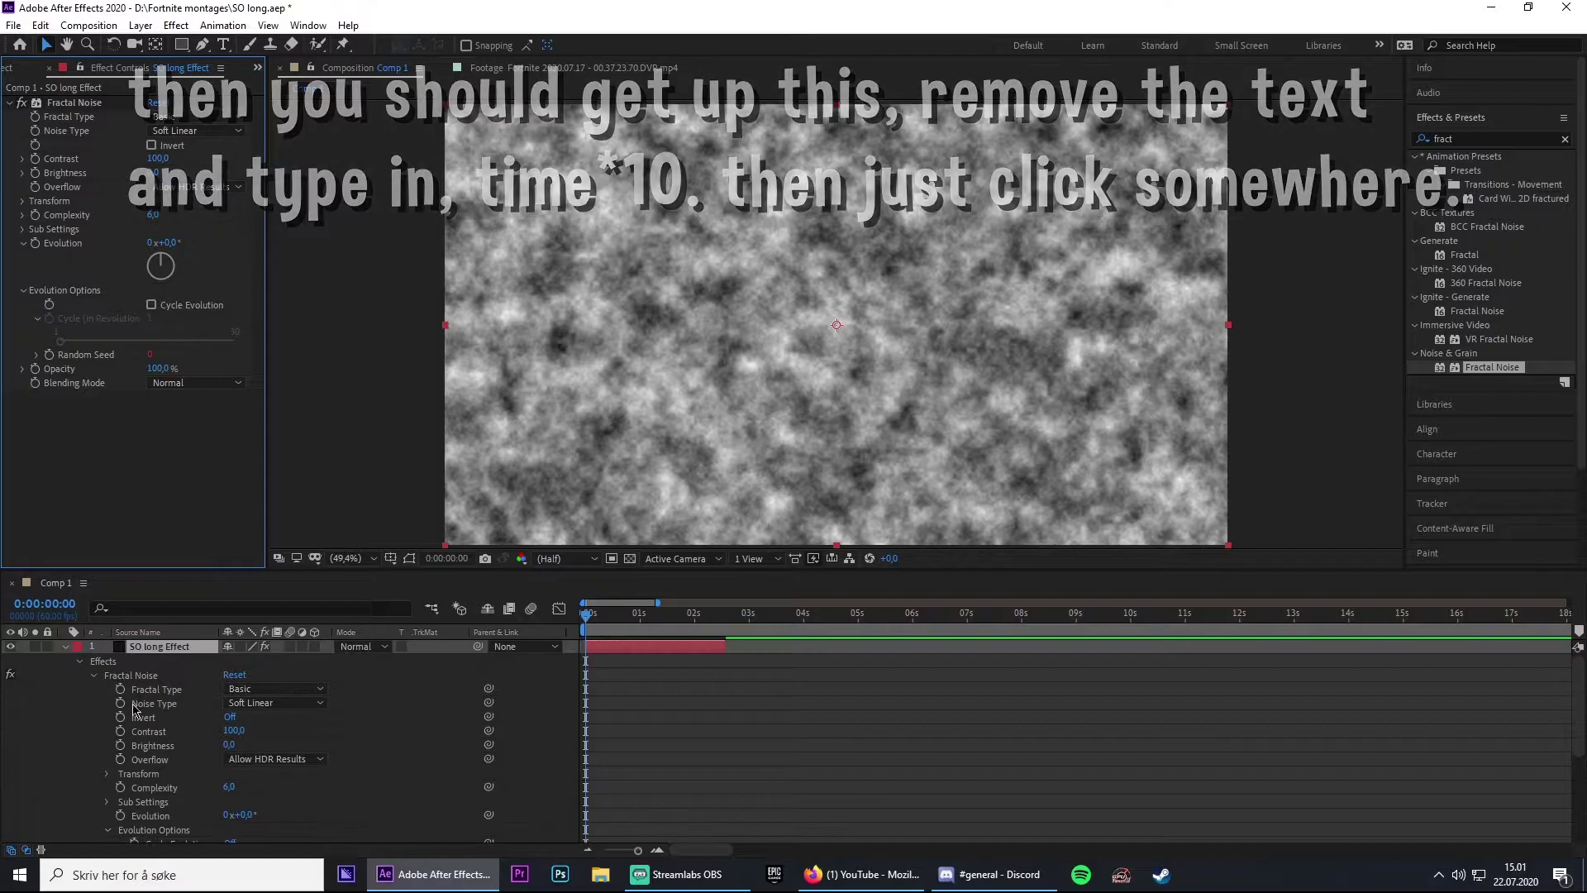
Apply Displacement Map to the So long layer and set its map layer to 1. SO long Effect
click(504, 651)
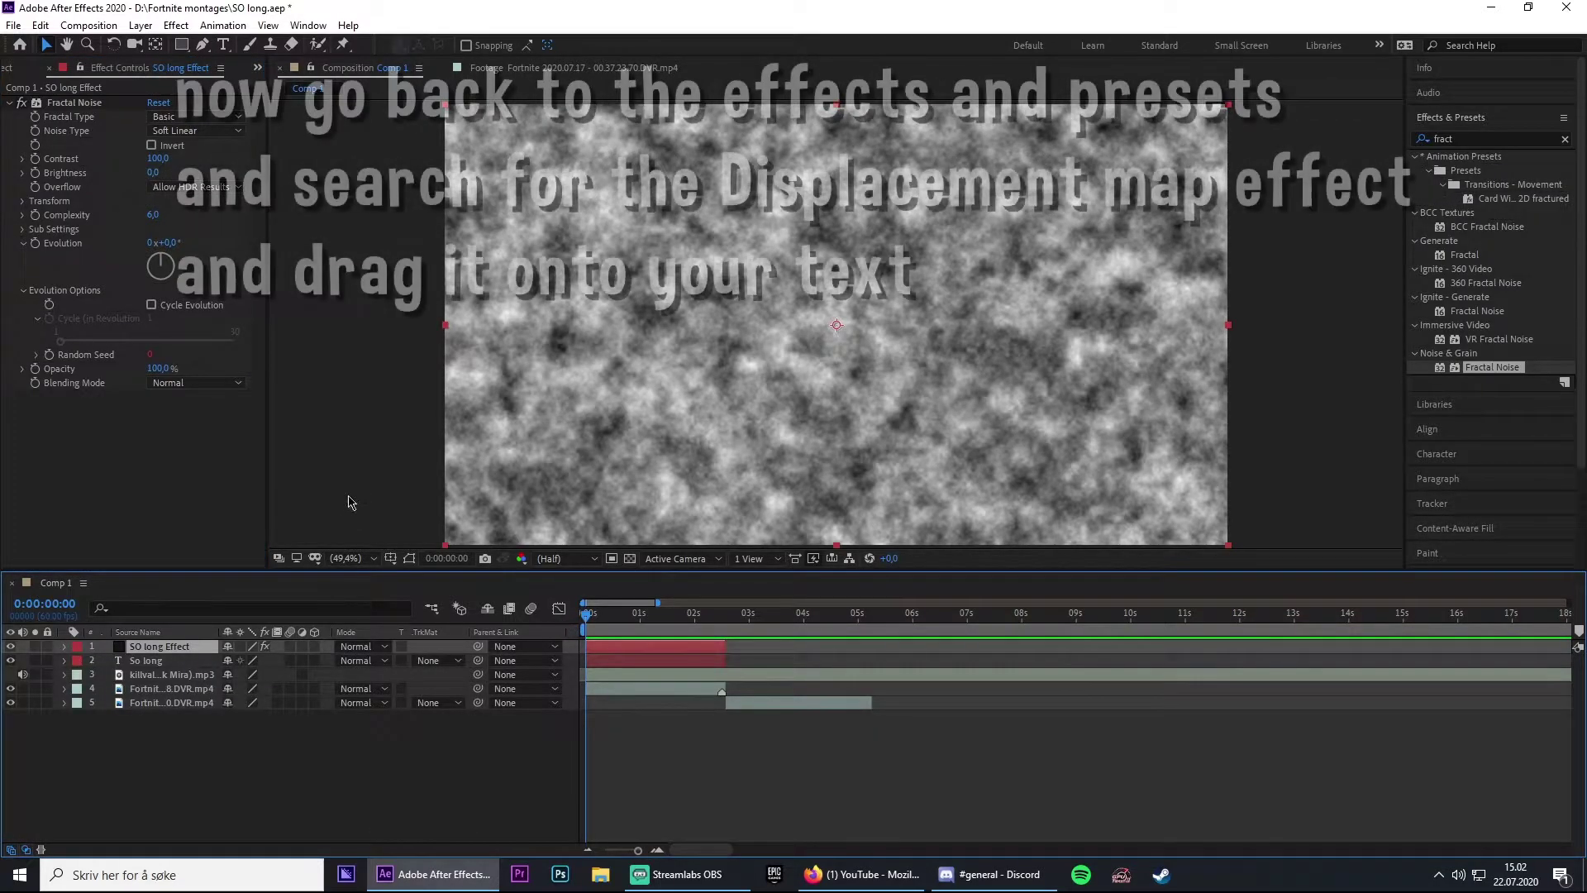
click(1565, 139)
click(1534, 135)
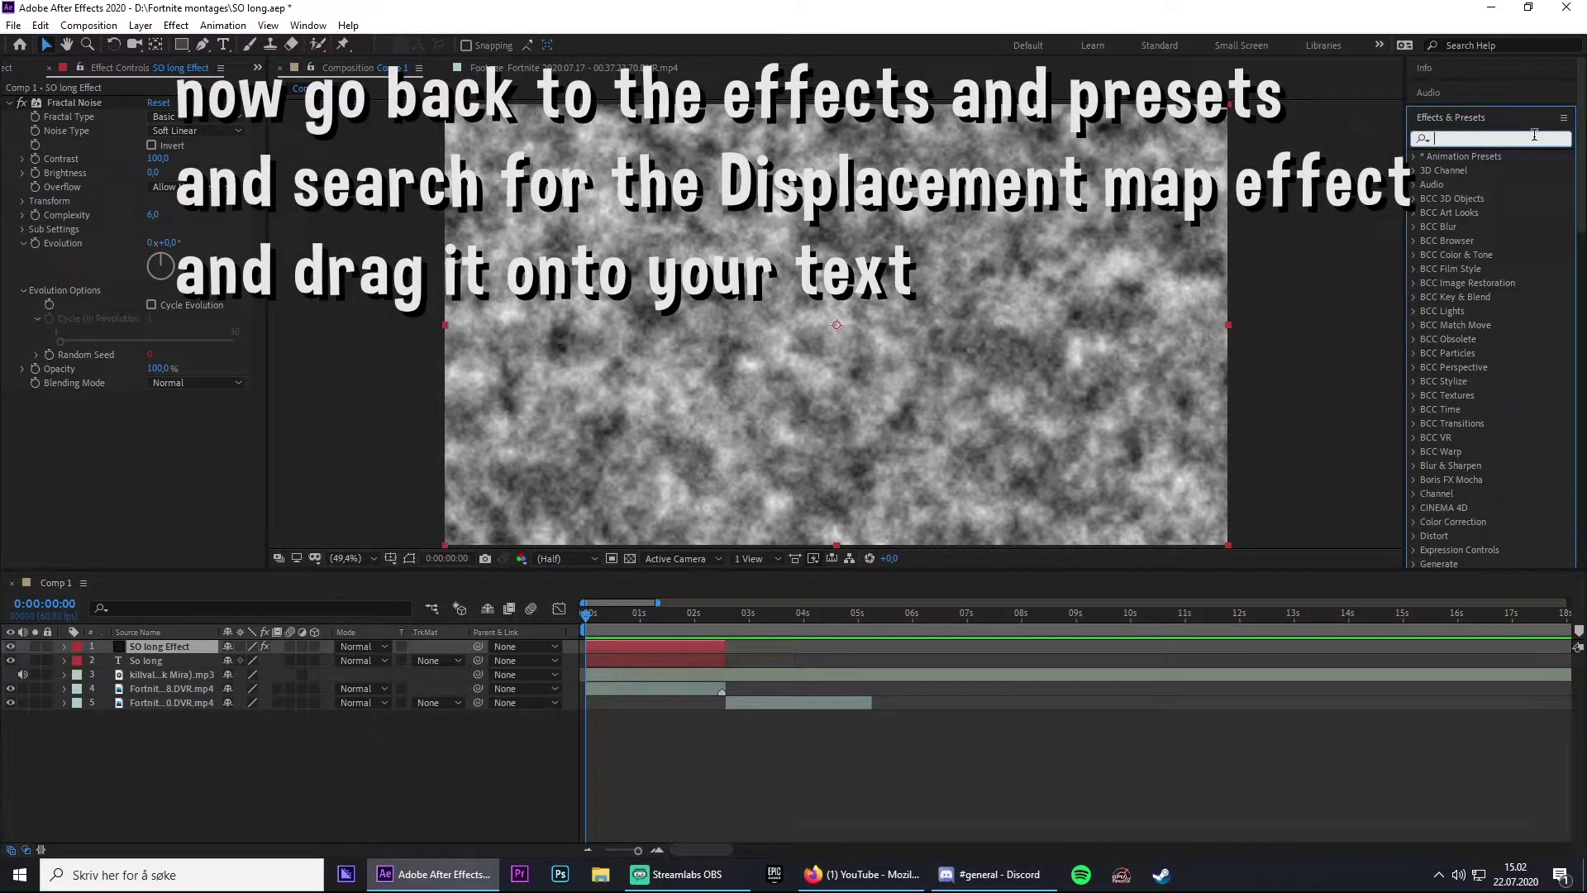
text(dis)
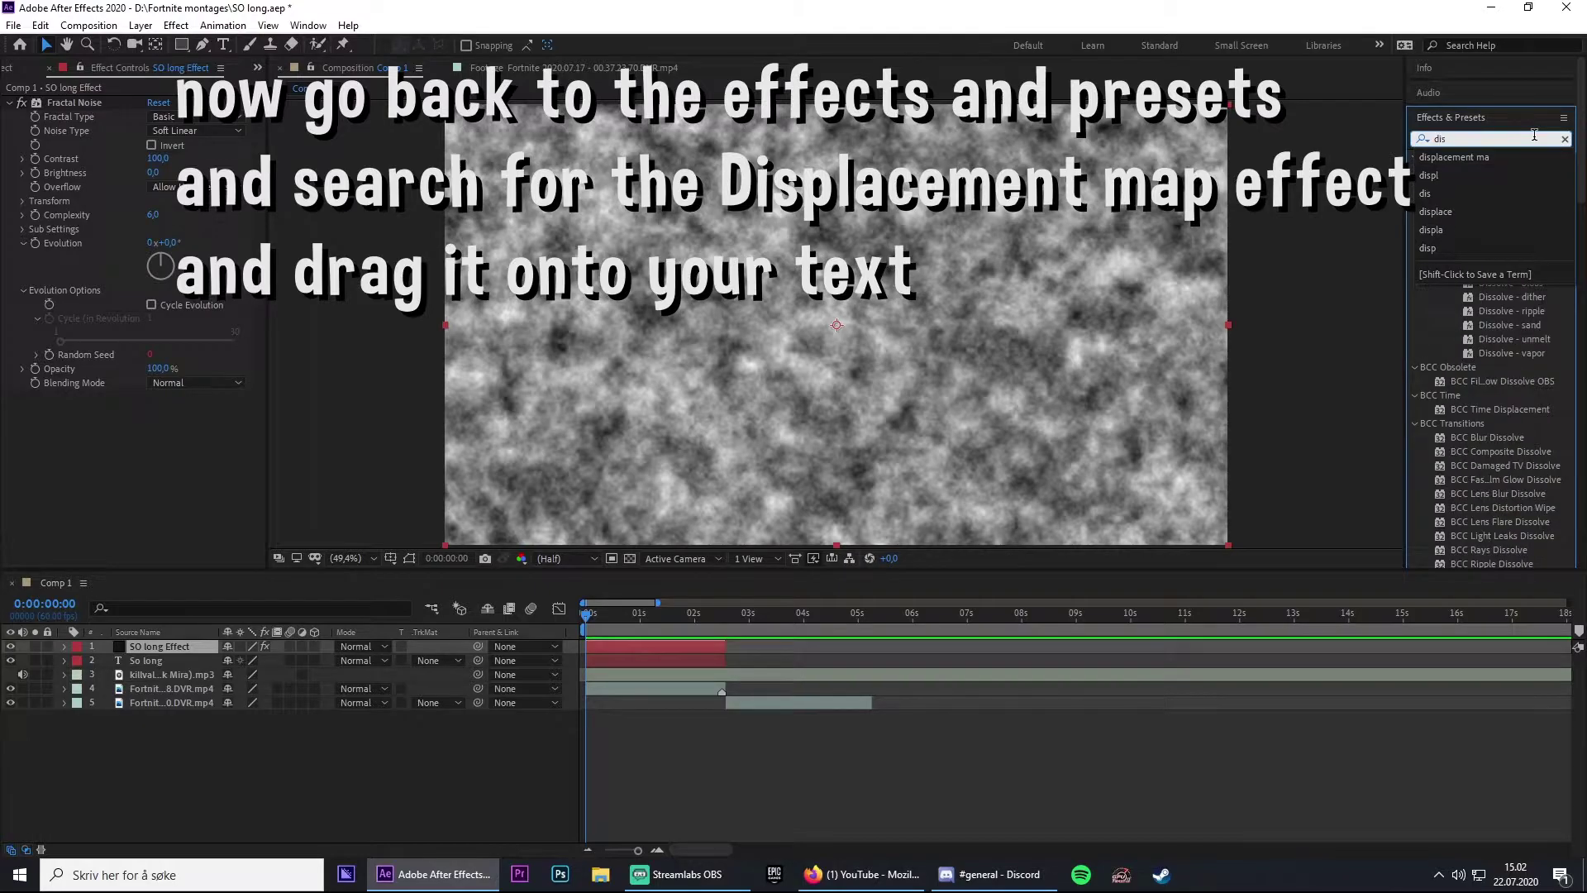
text(placeme)
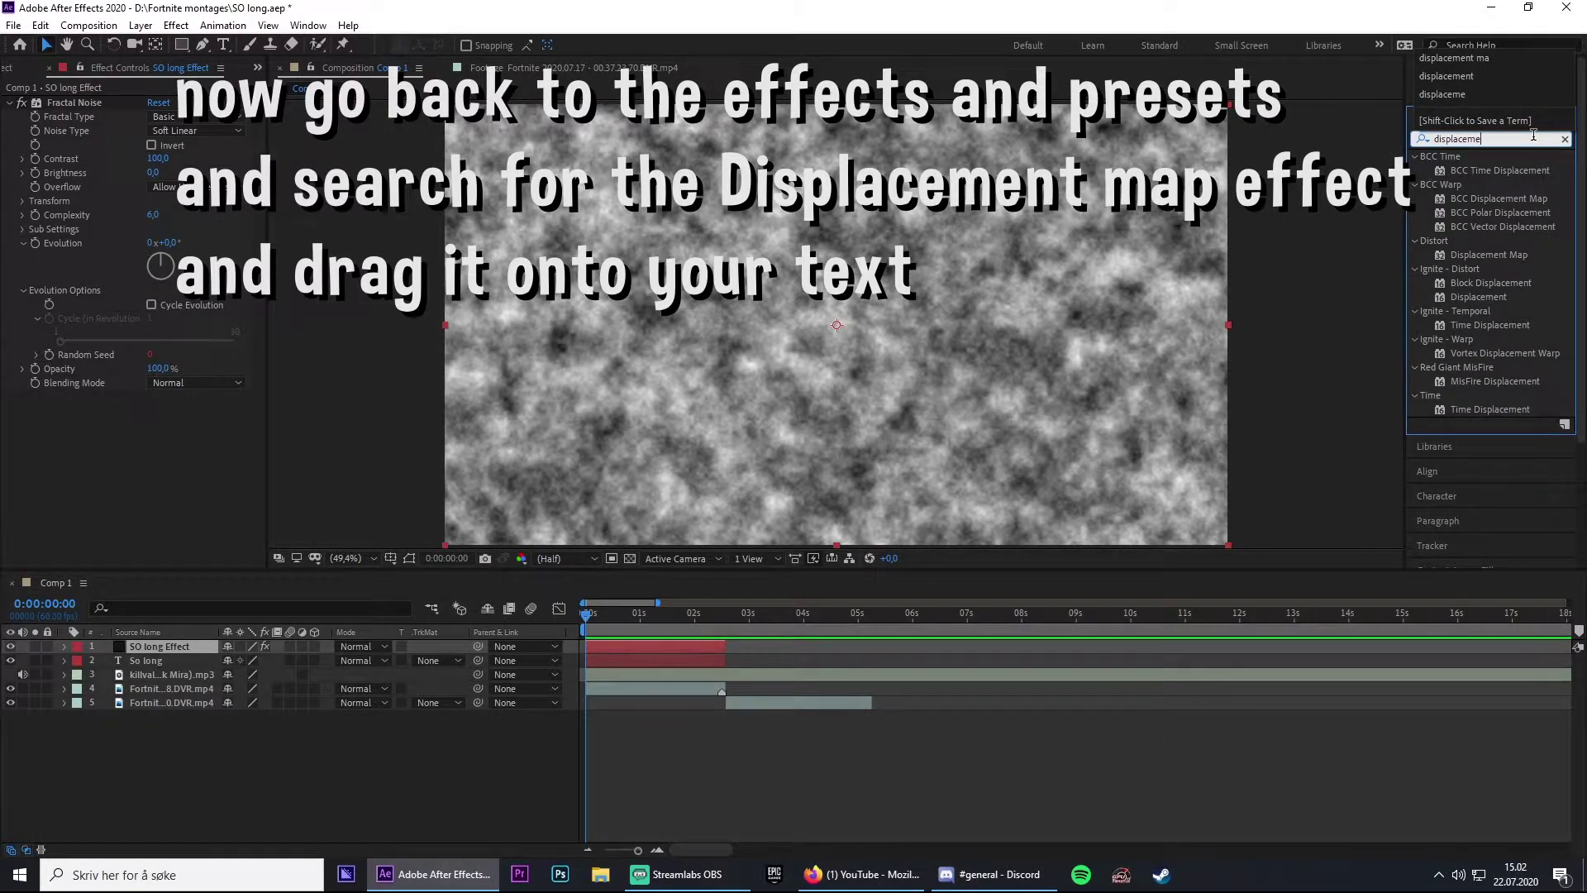
key(Return)
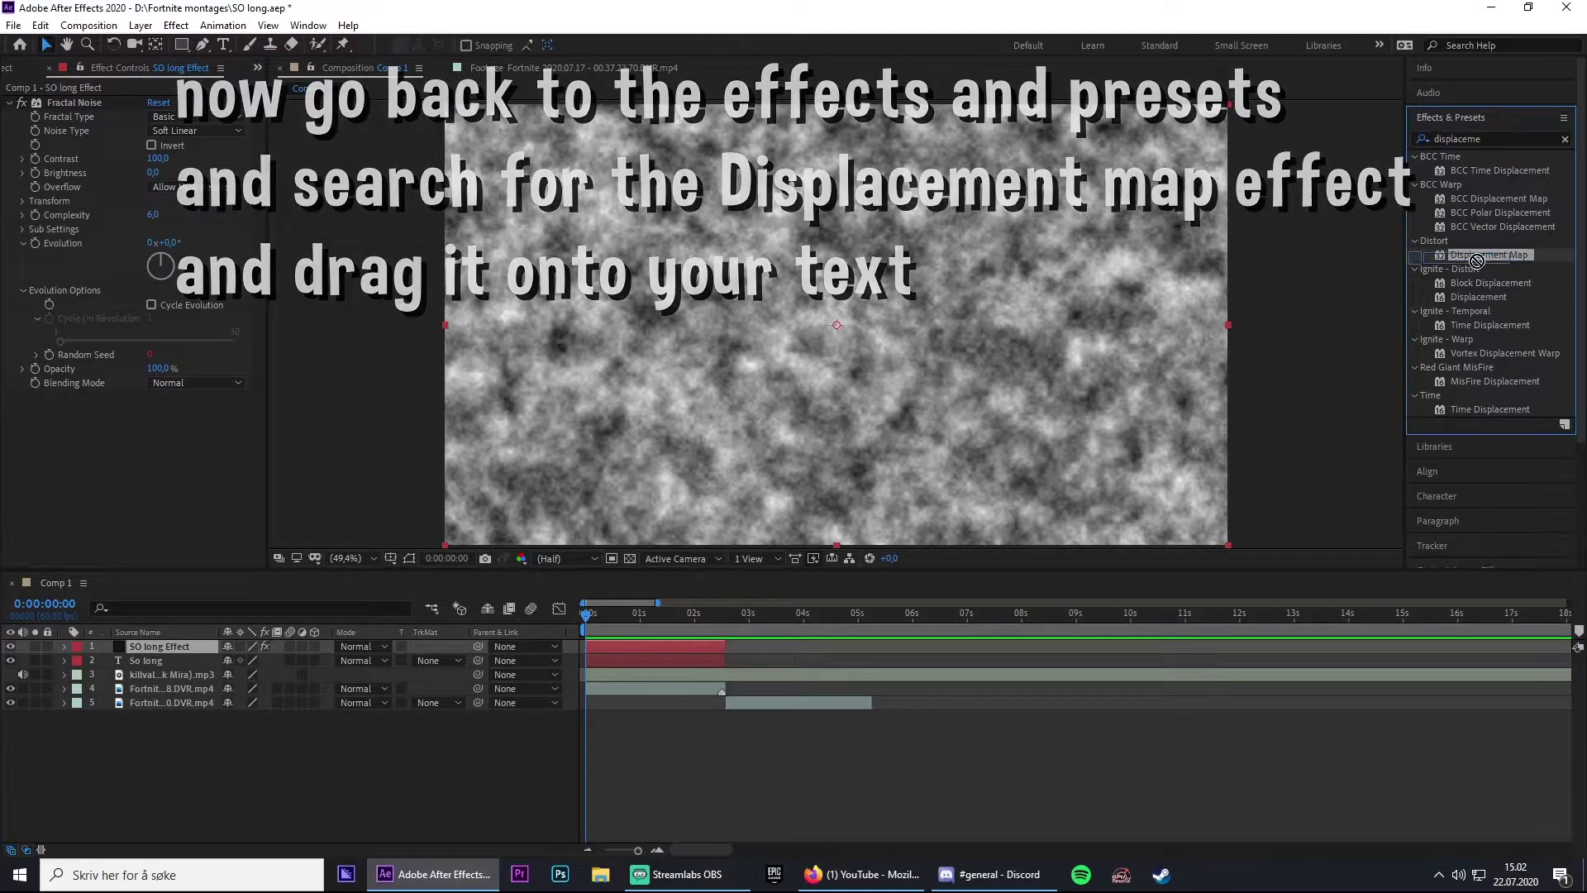
drag(1488, 255, 650, 666)
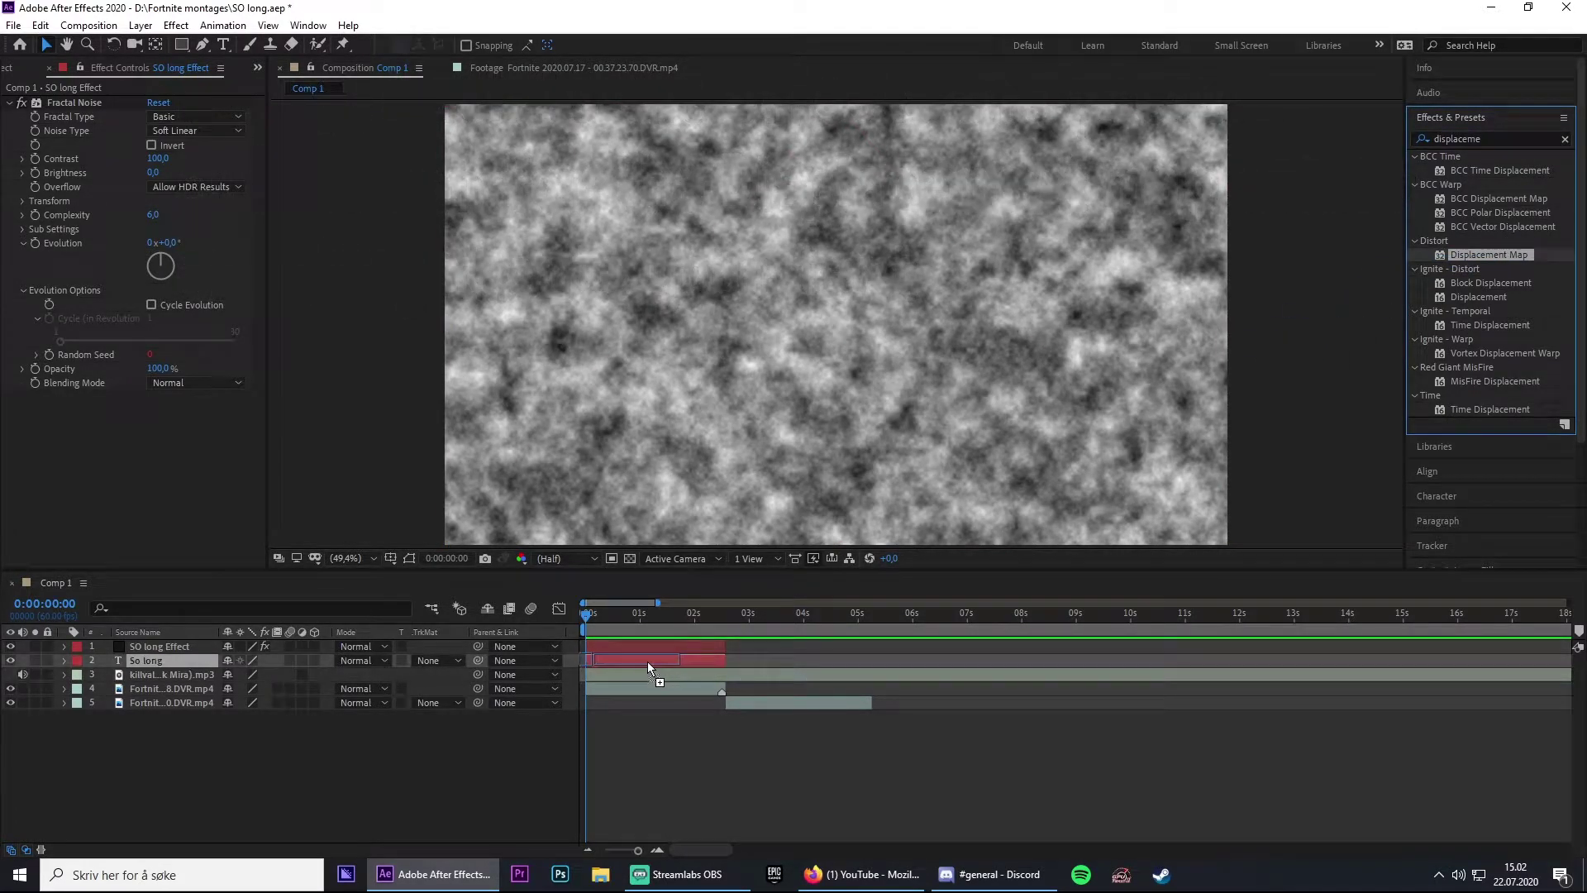
drag(636, 662, 638, 662)
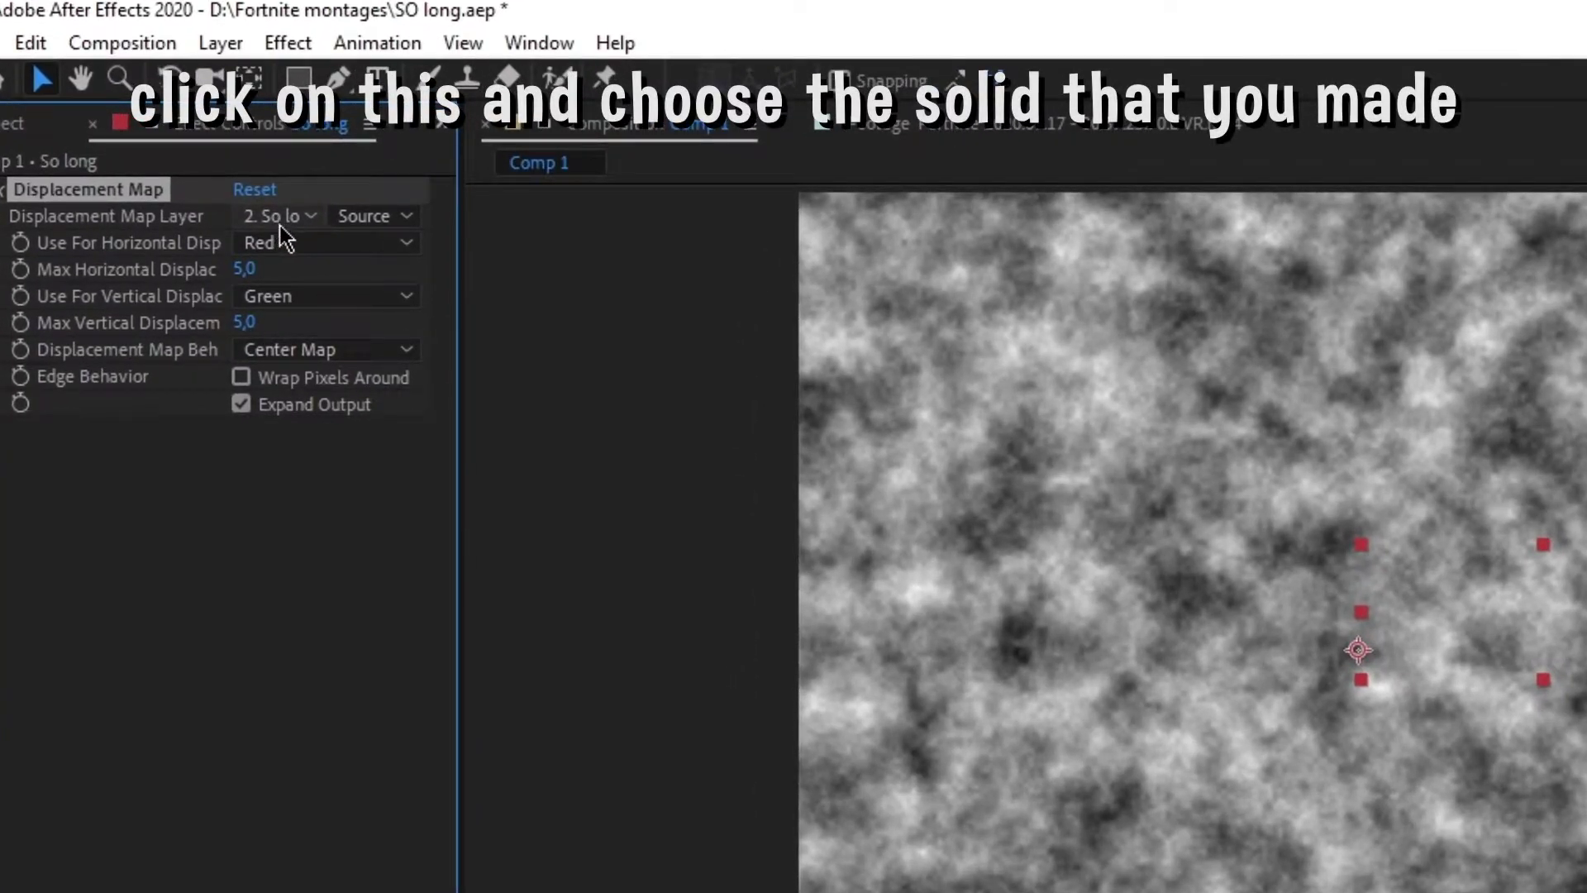
click(279, 219)
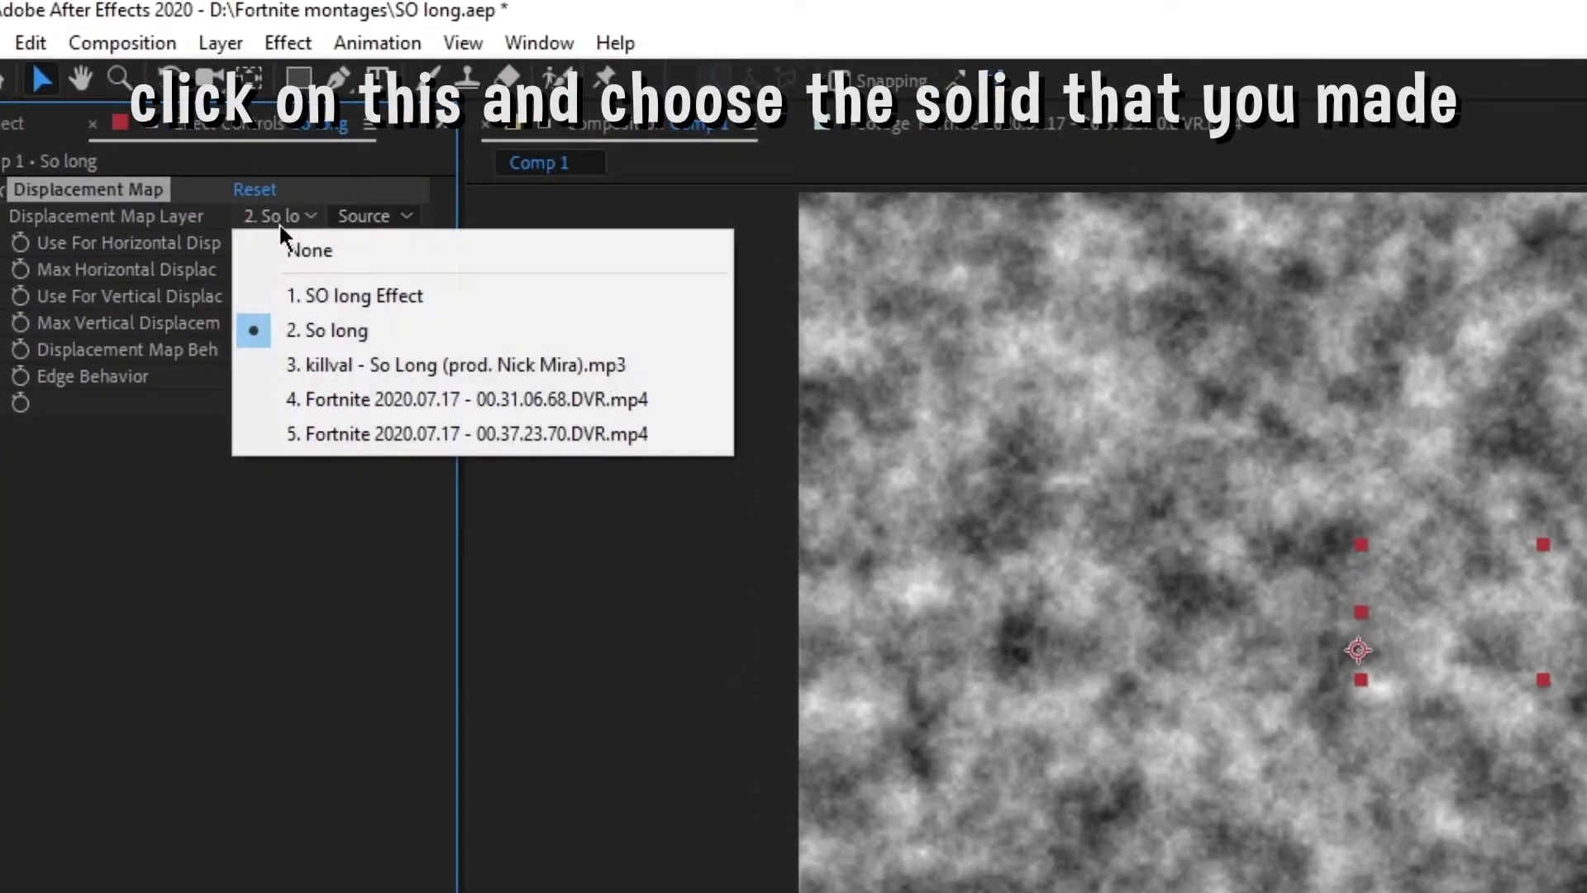
click(358, 306)
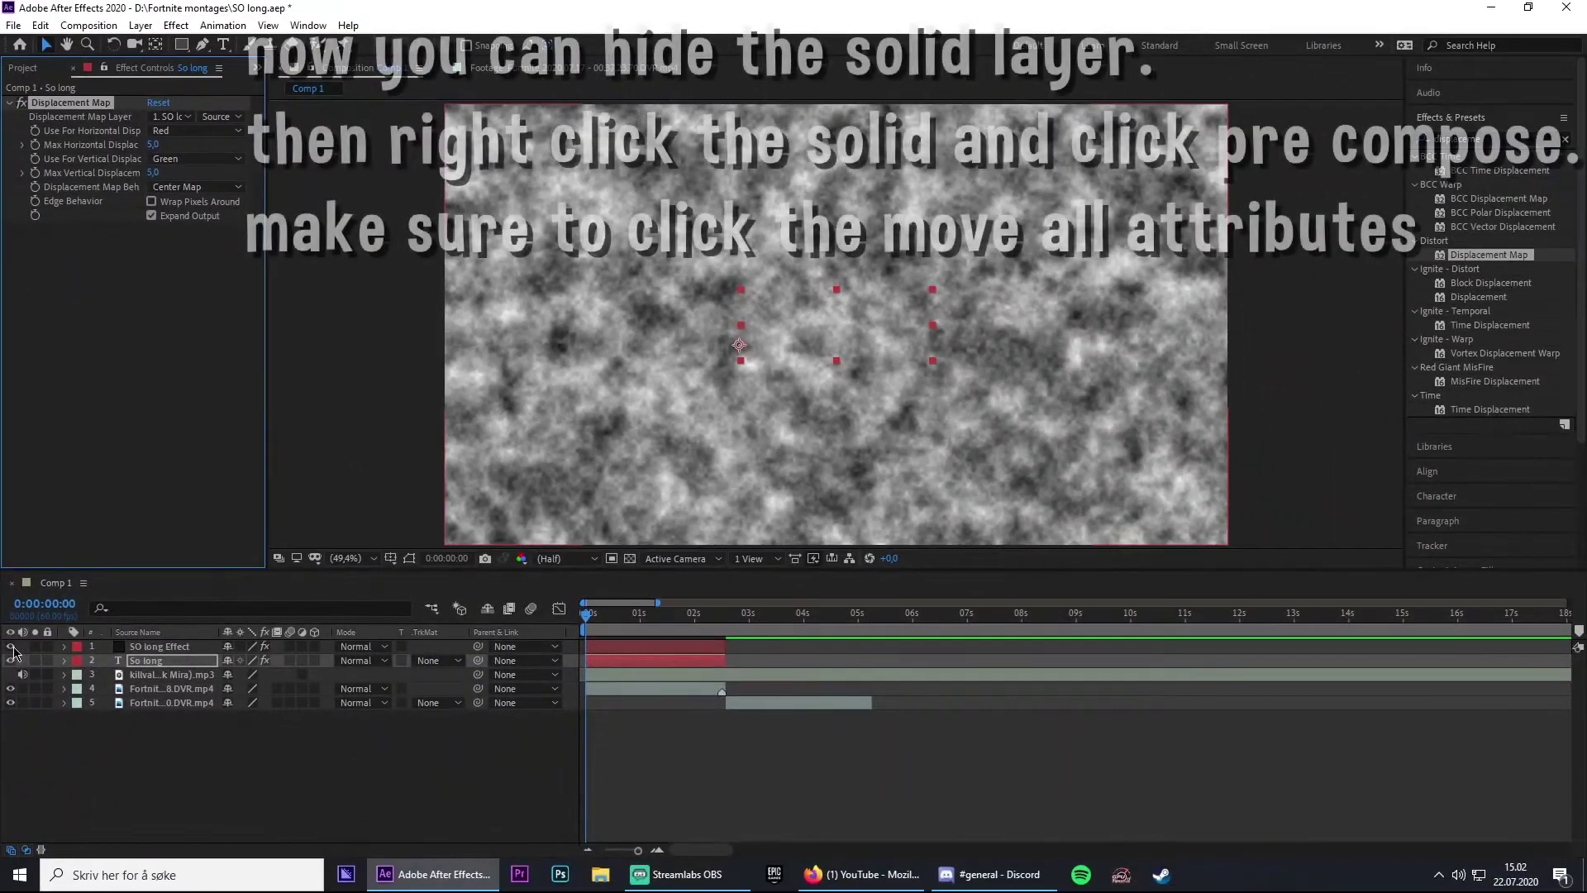
Hide the noise solid and pre-compose it, moving all attributes into SO long Effect Comp 1
click(11, 647)
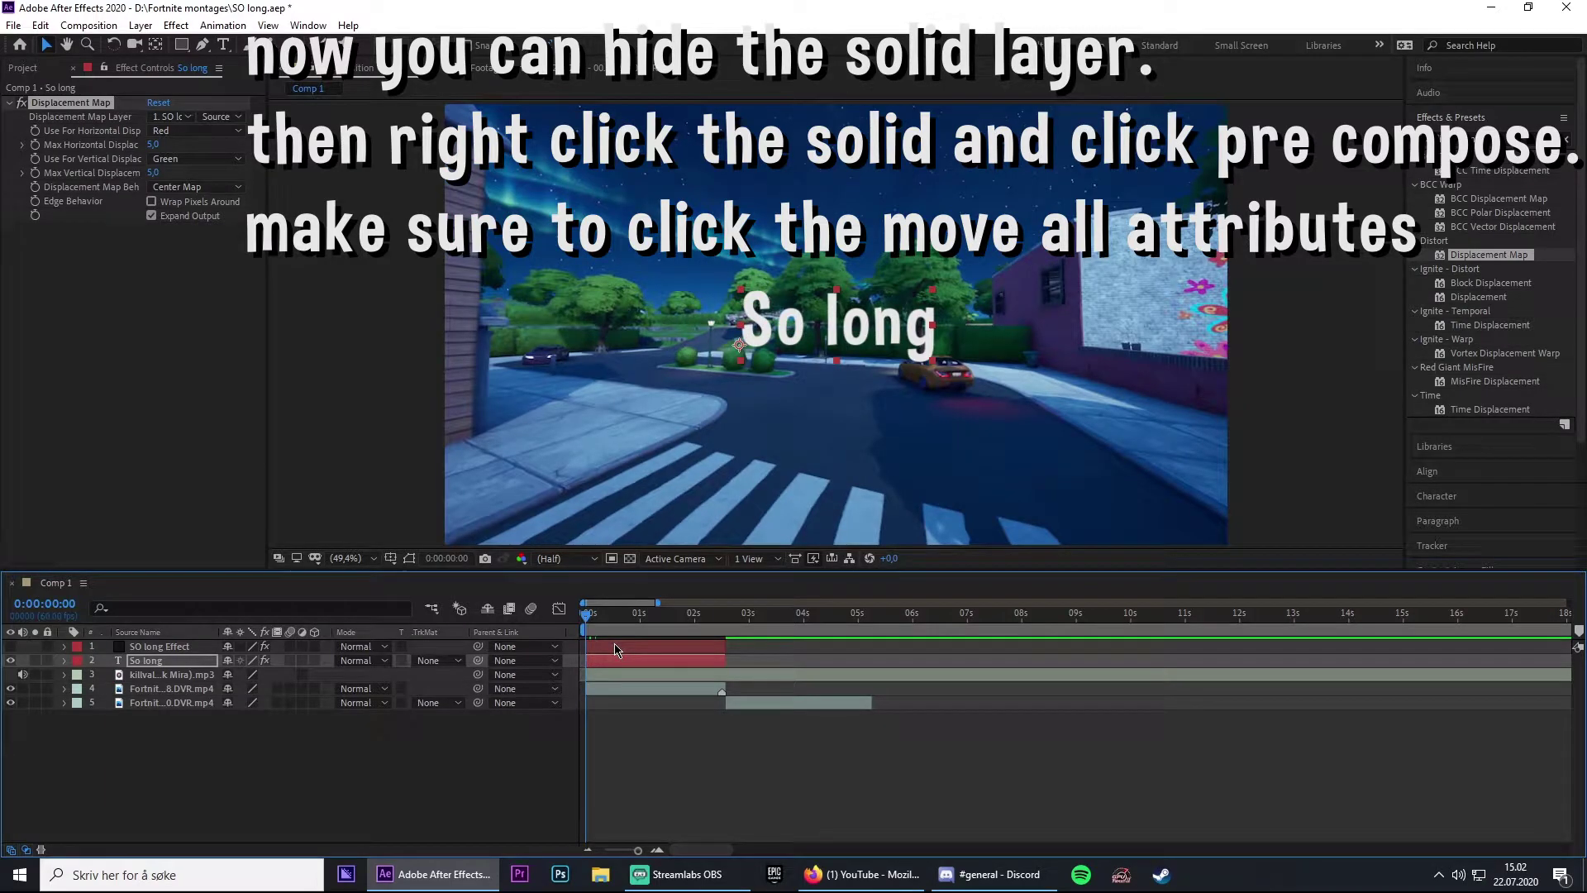
click(614, 650)
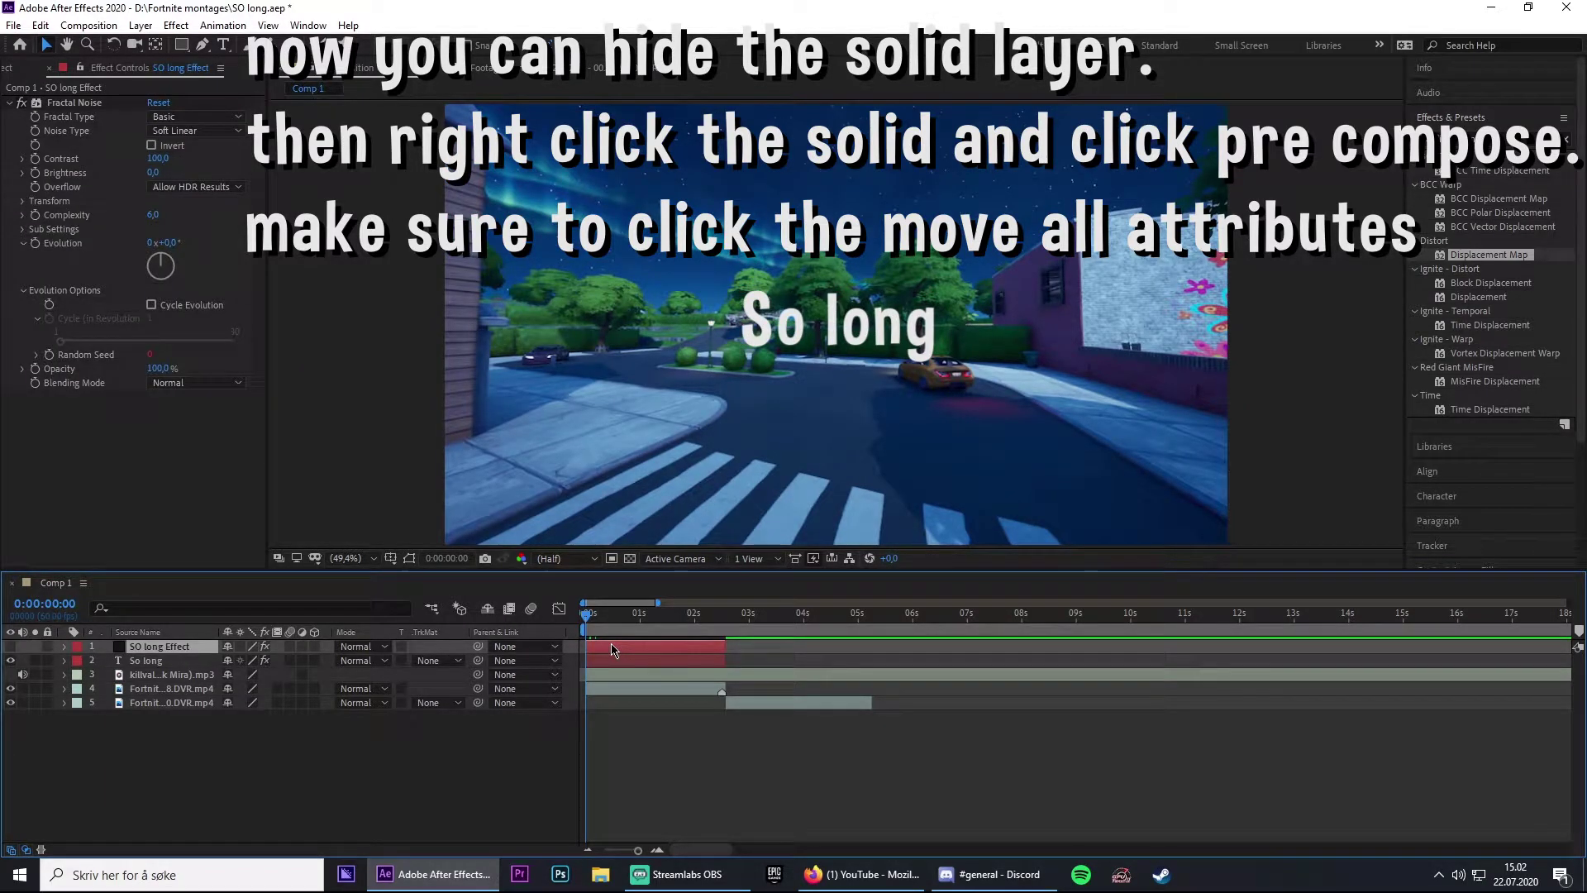
right_click(612, 650)
click(685, 575)
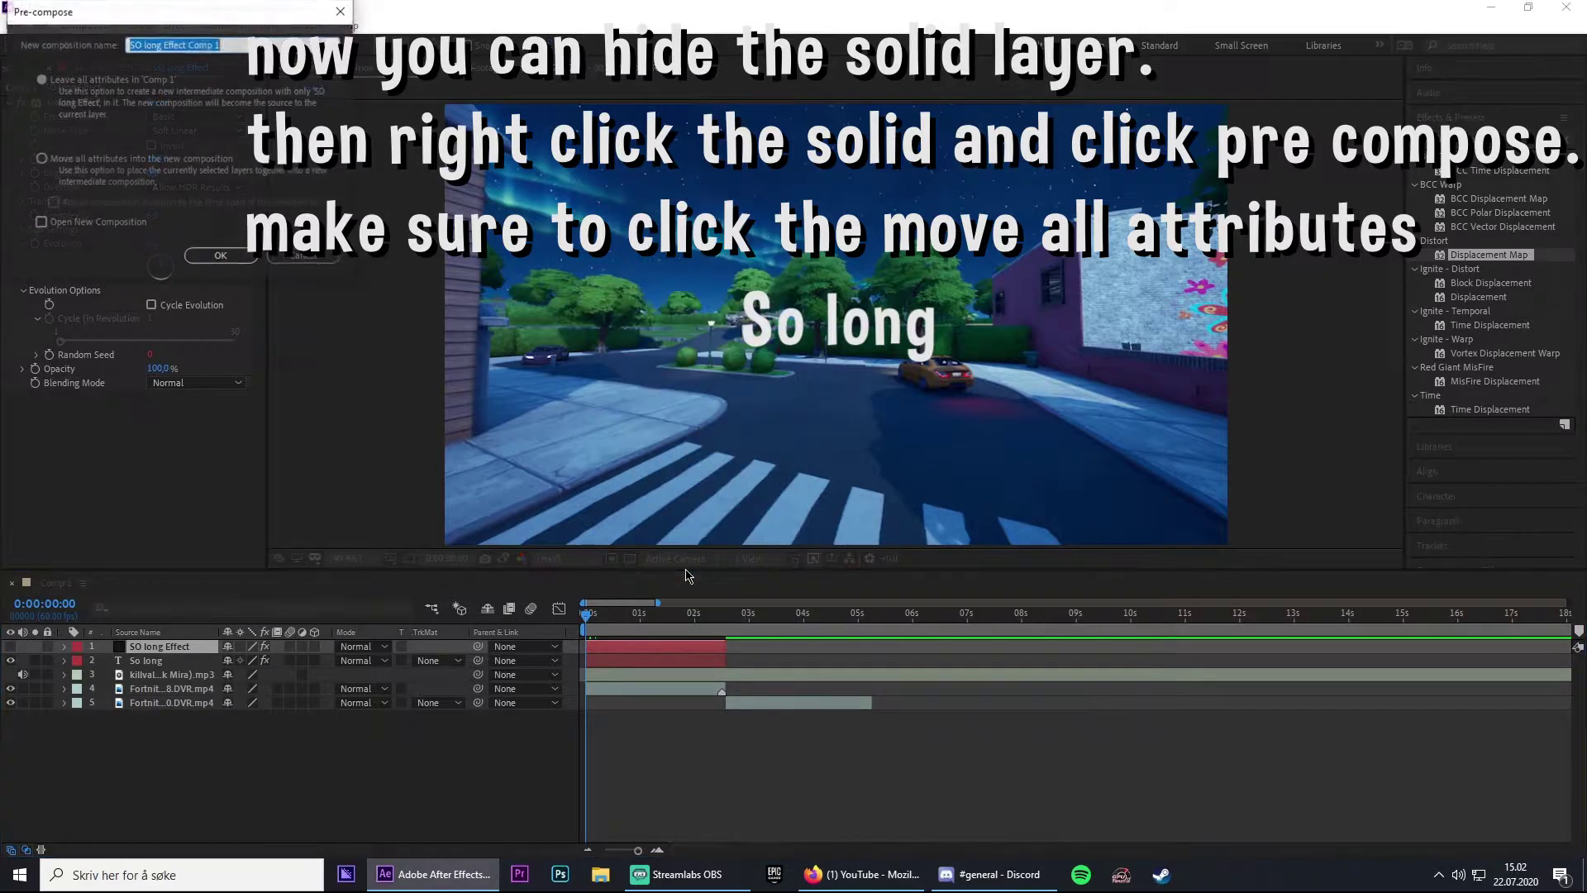
click(41, 160)
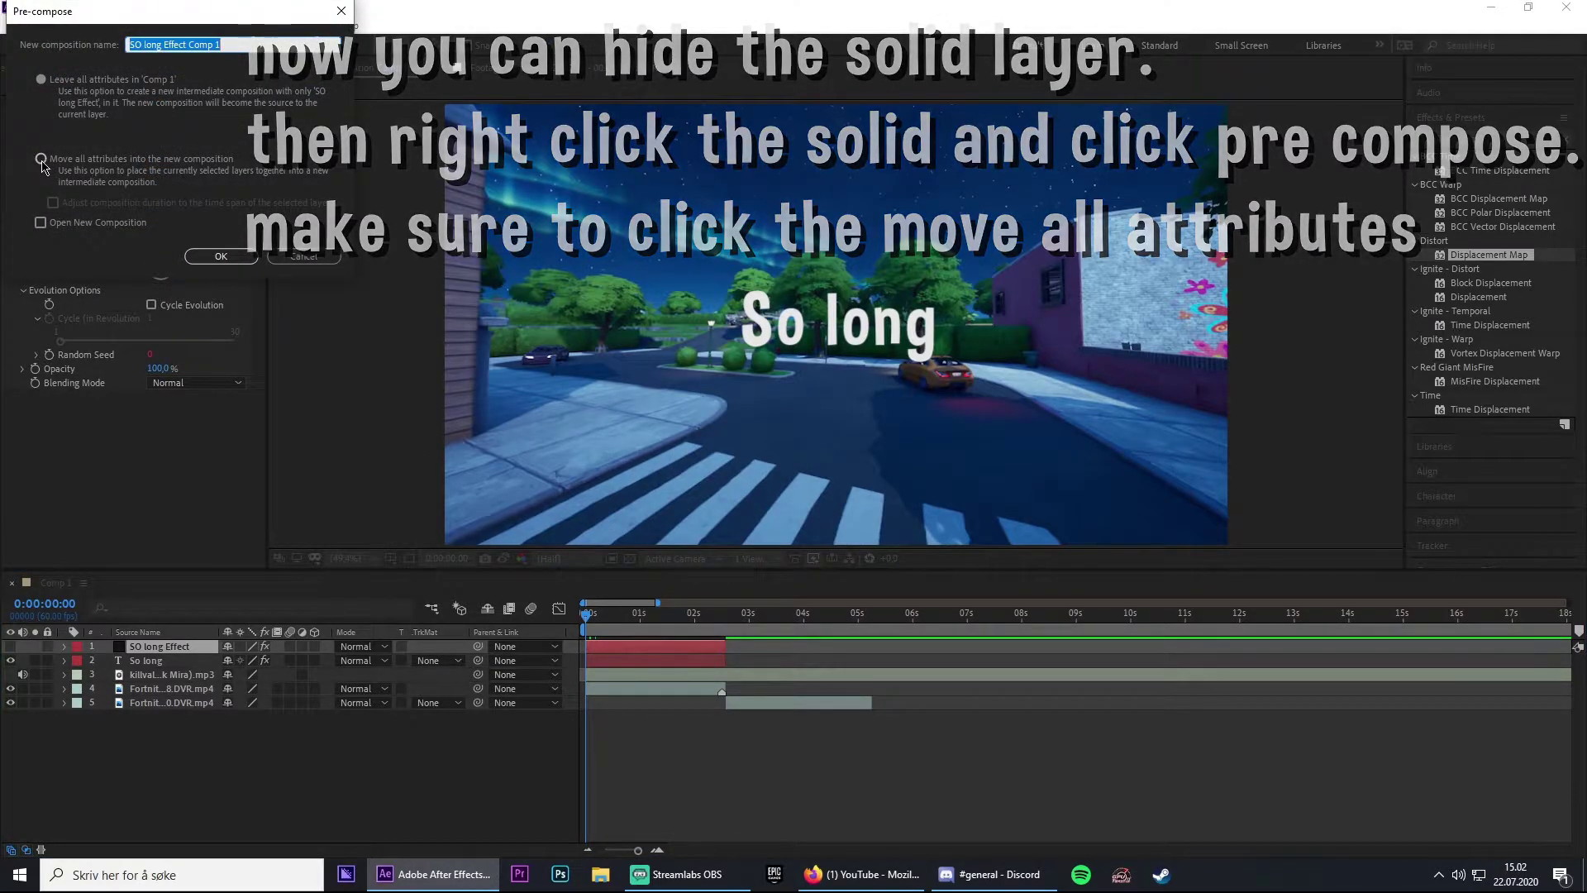
click(220, 256)
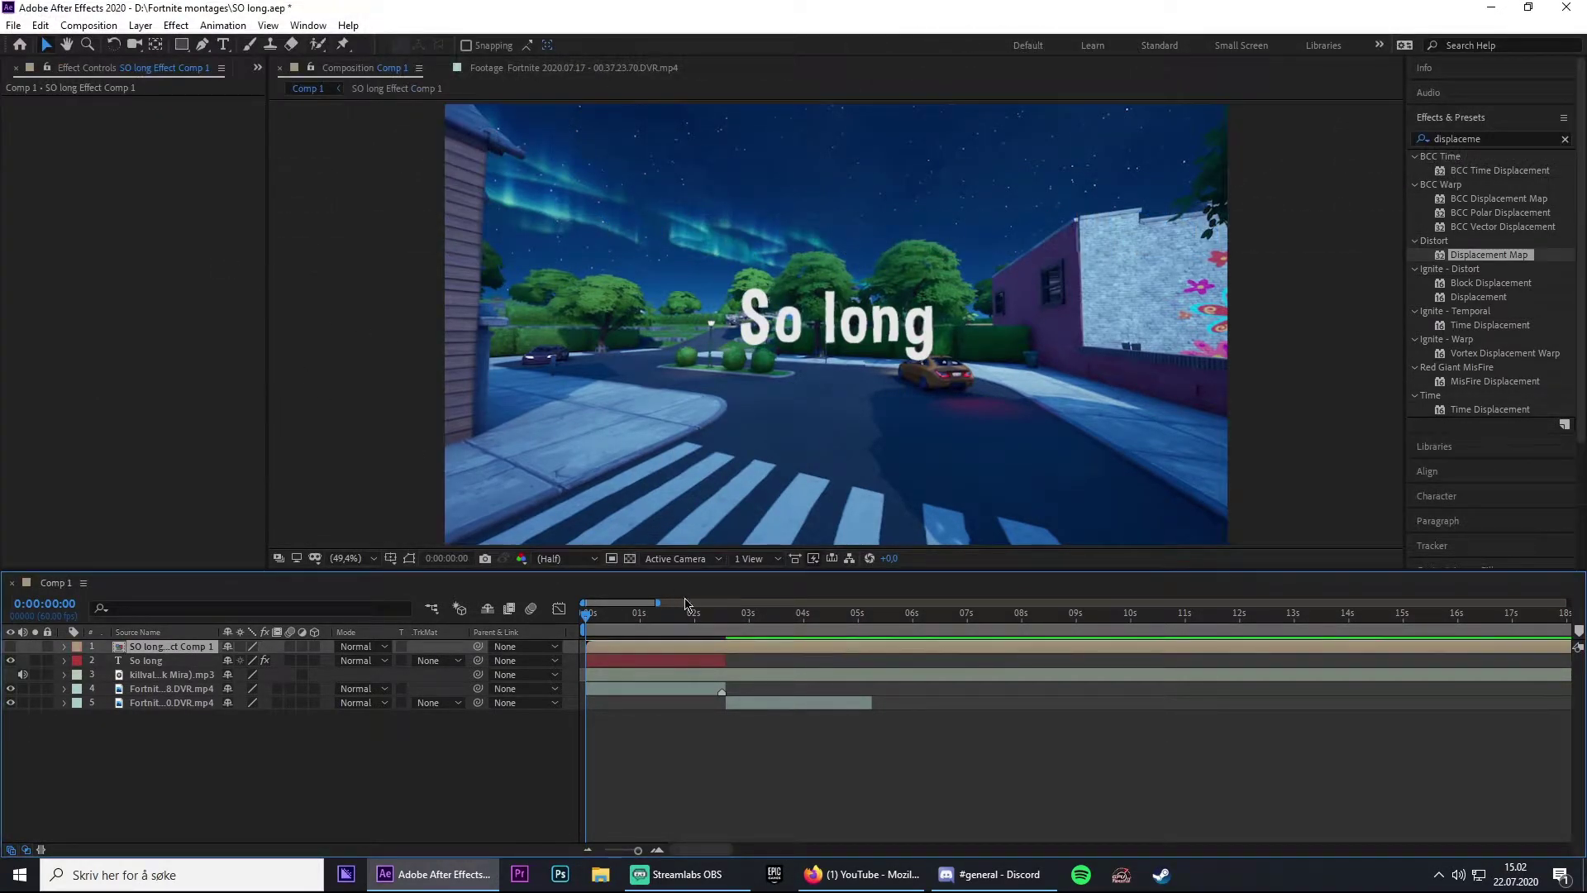
Preview the text effect from the first frame and clear the effects search
click(725, 618)
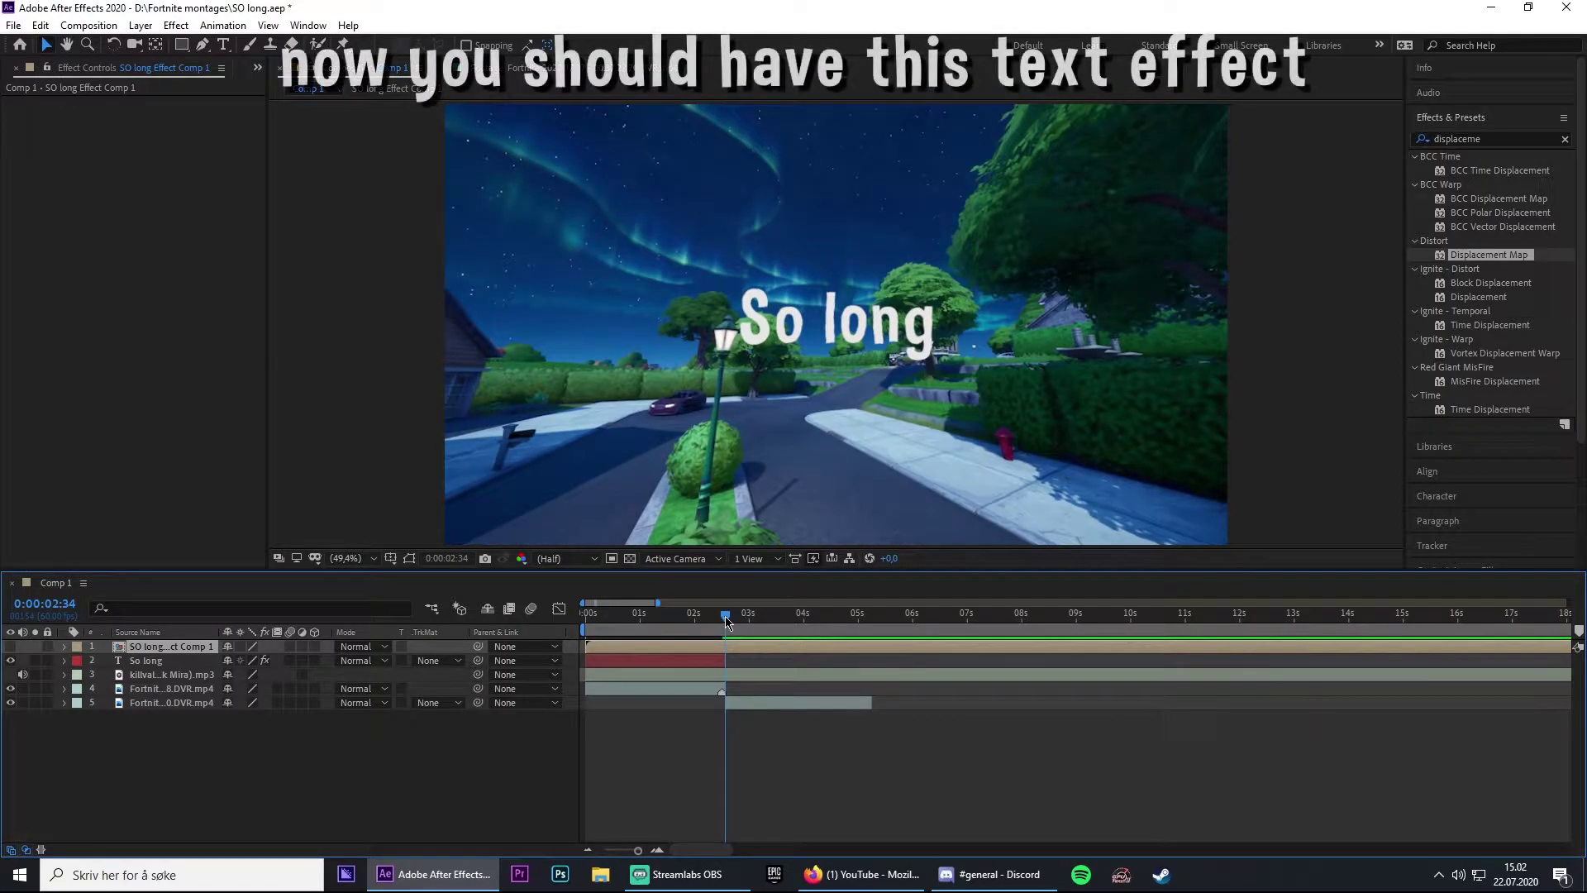
key(ctrl+d)
key(Delete)
key(Home)
key(space)
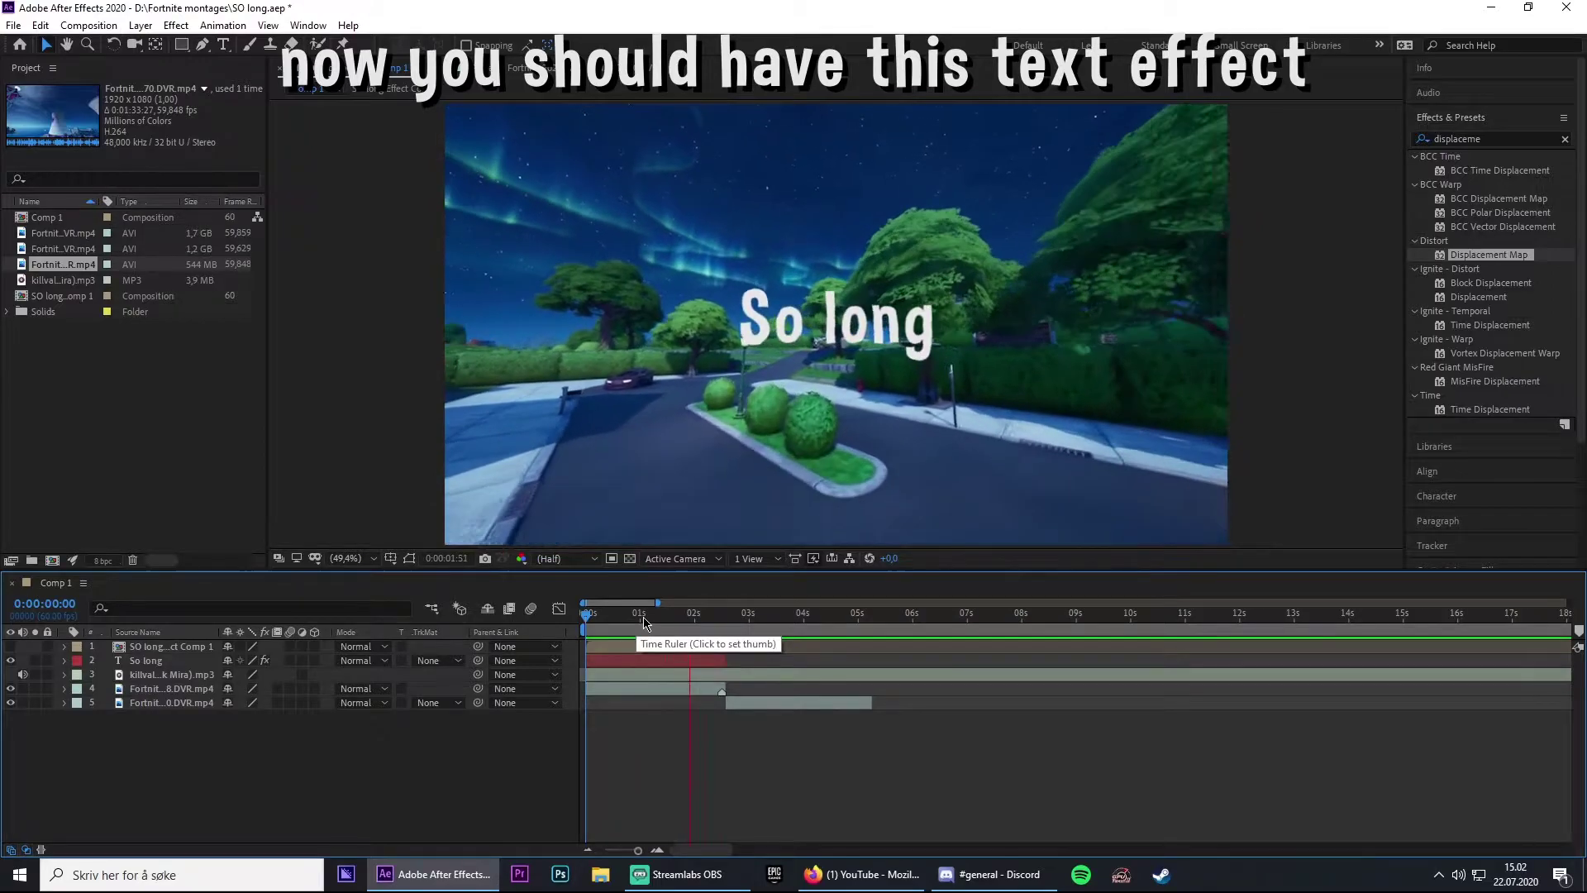
click(611, 618)
drag(612, 621, 586, 622)
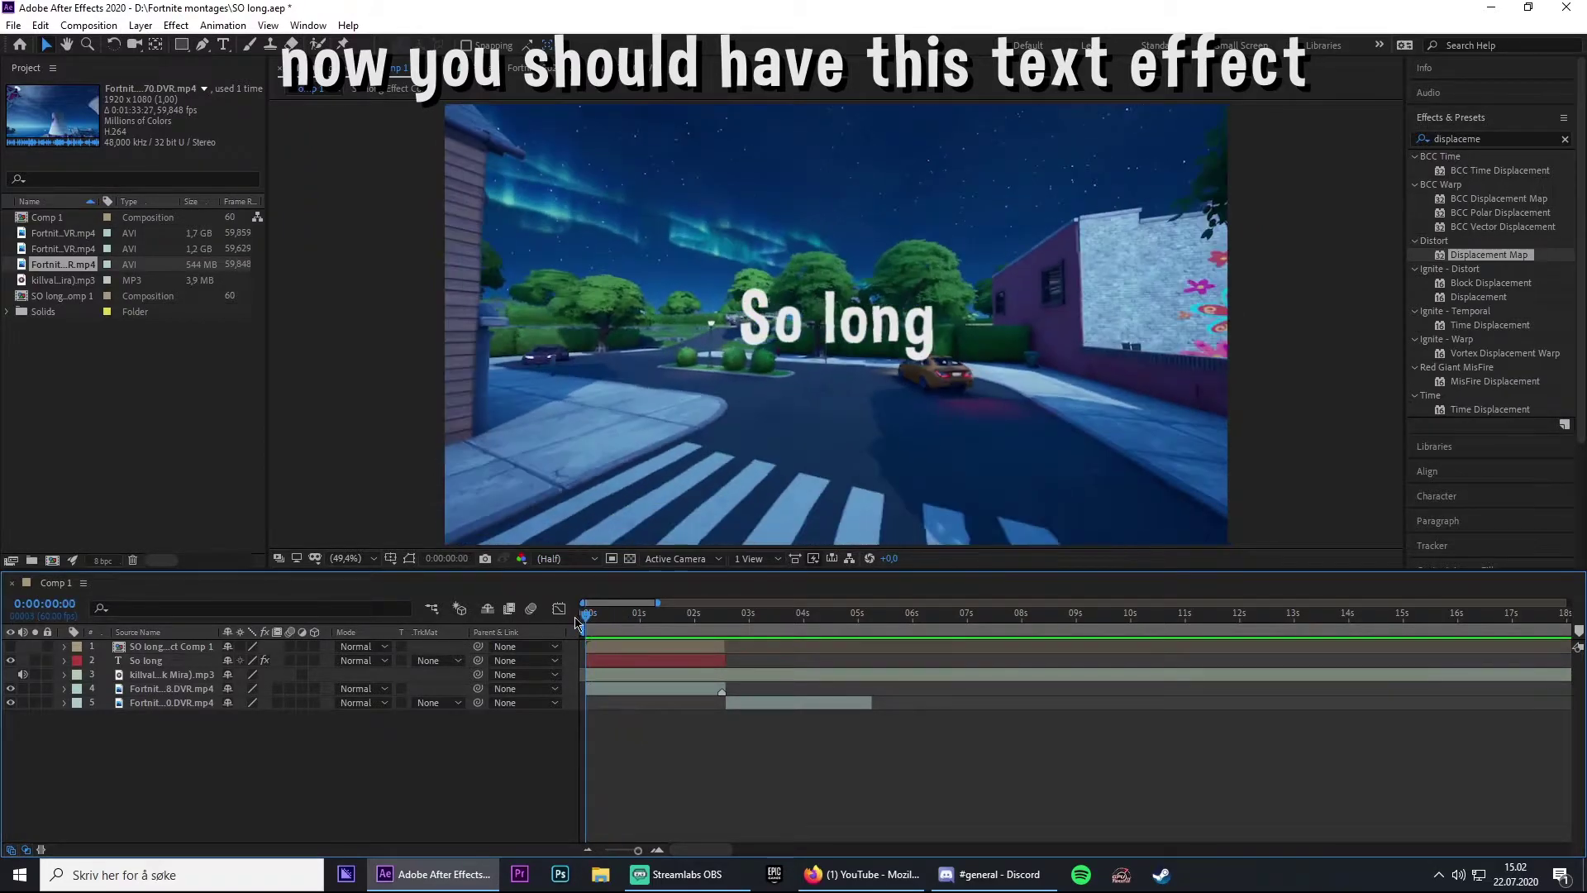
click(1565, 140)
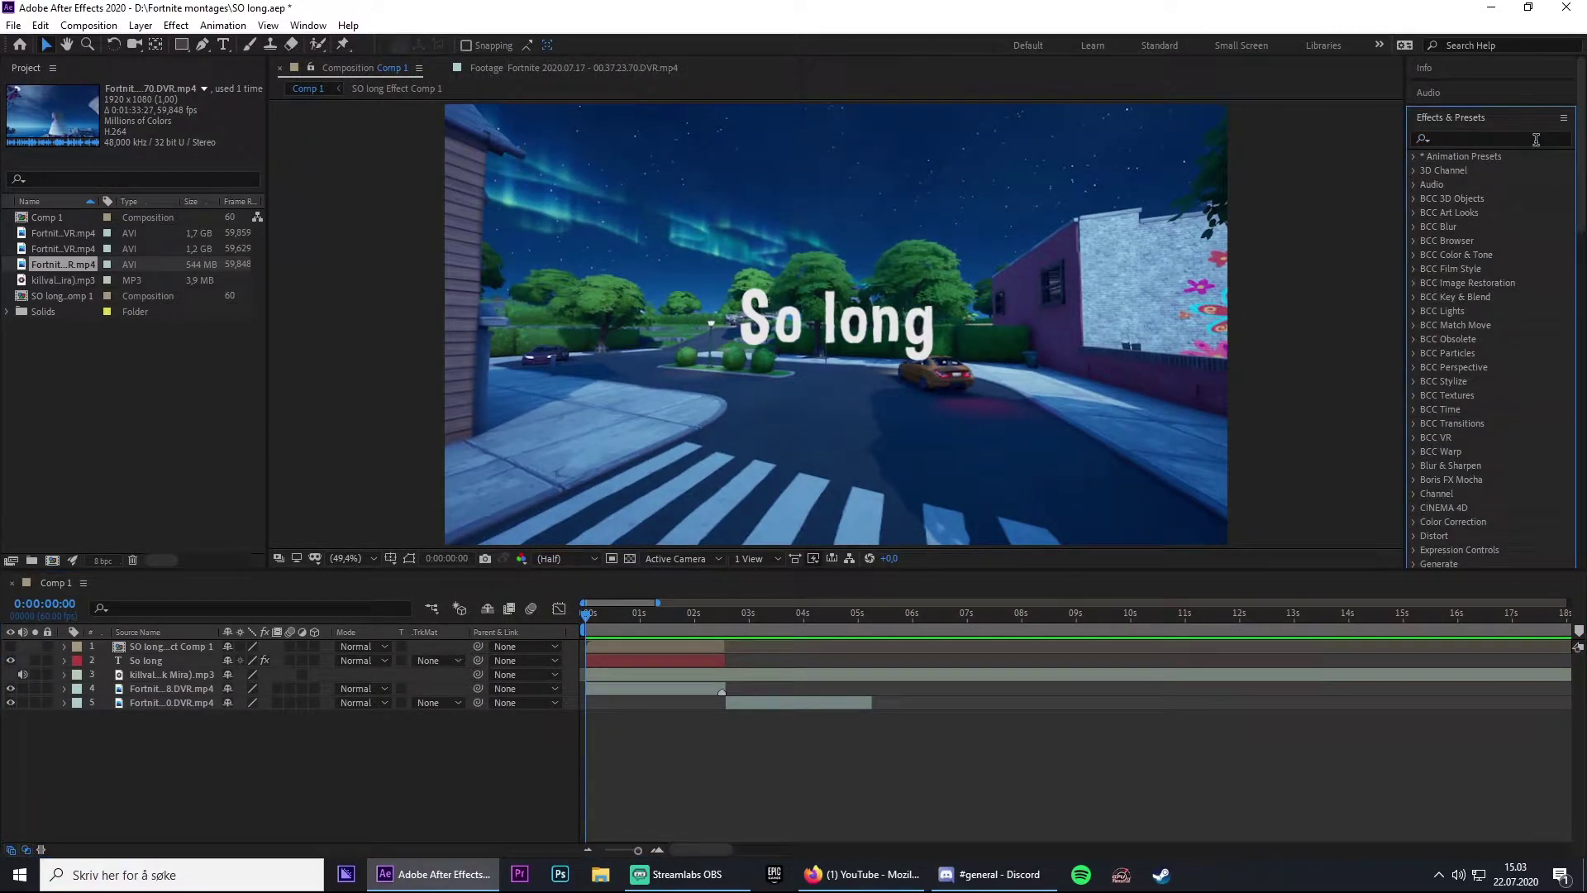
Search 'dro' and apply Perspective > Drop Shadow to the So long text
click(1536, 140)
text(d)
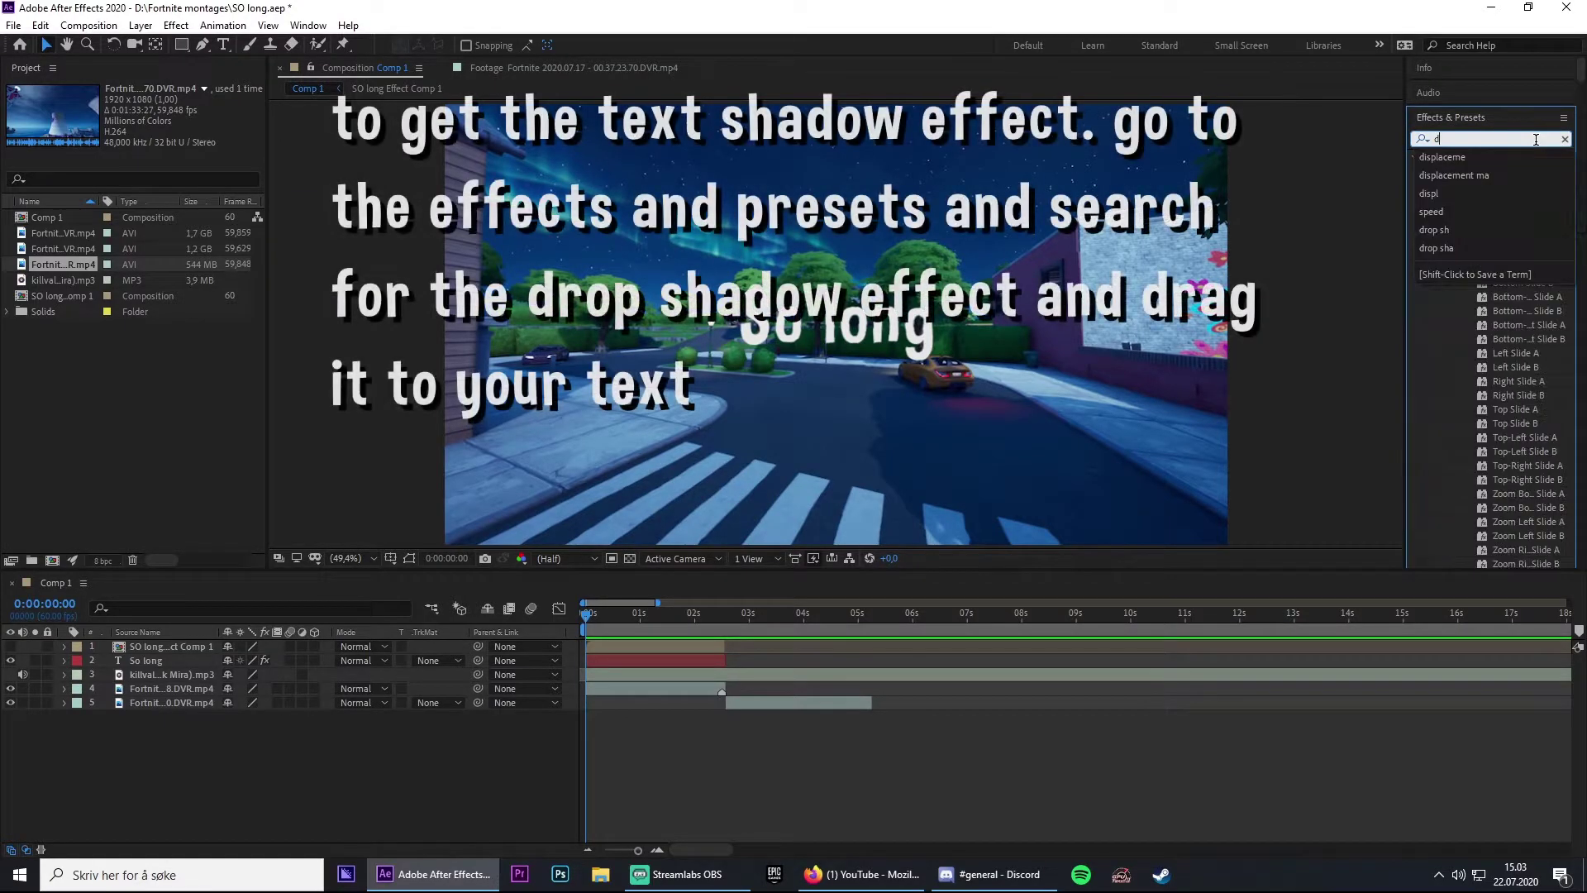
text(rop)
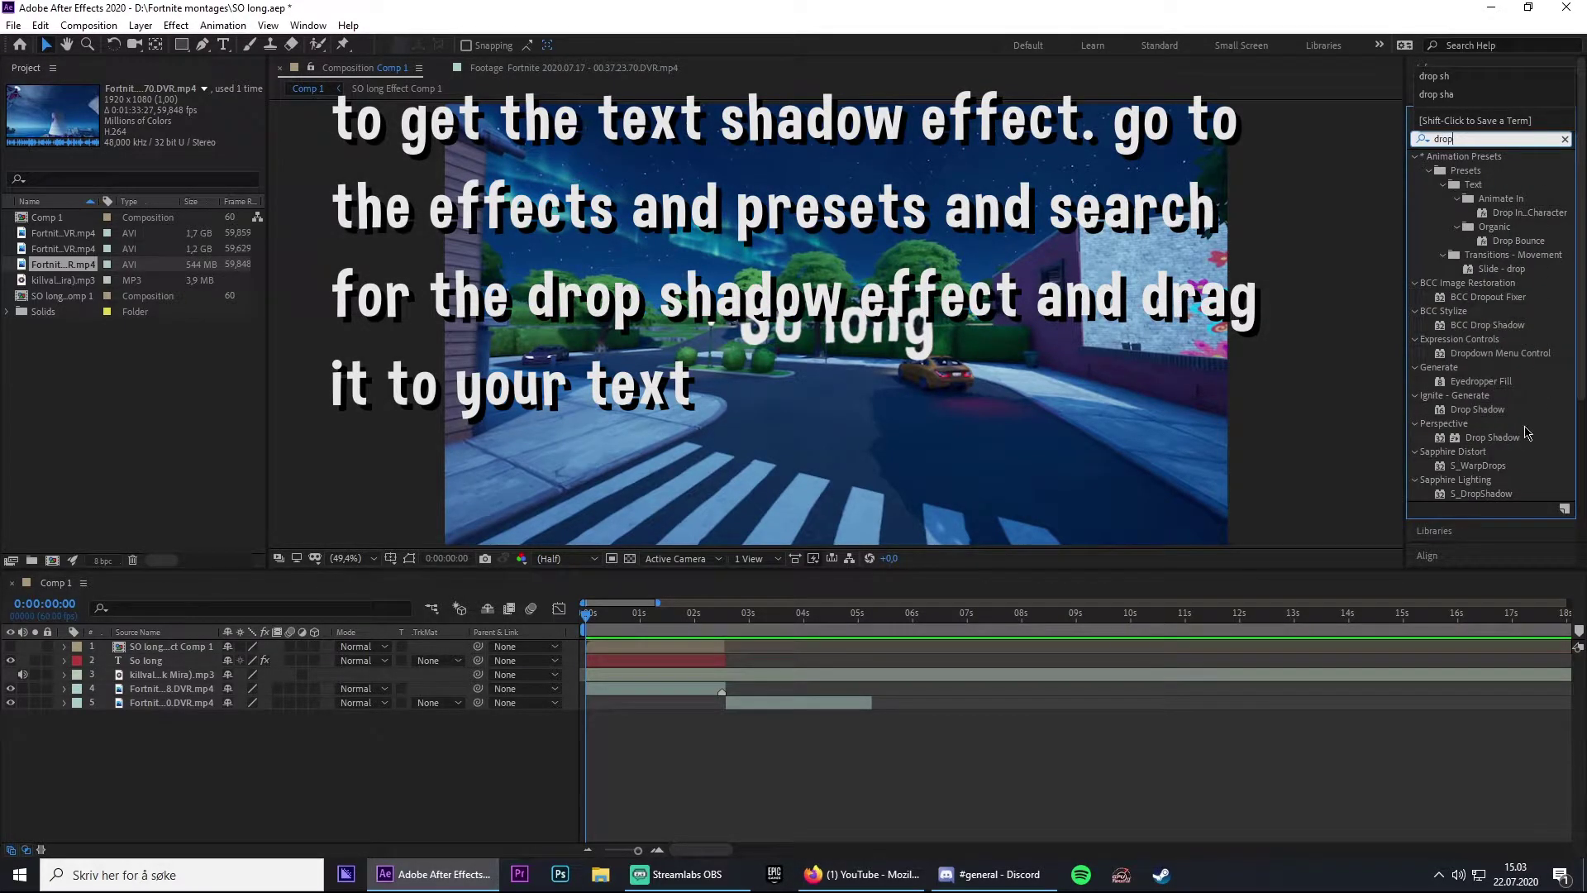
click(1518, 439)
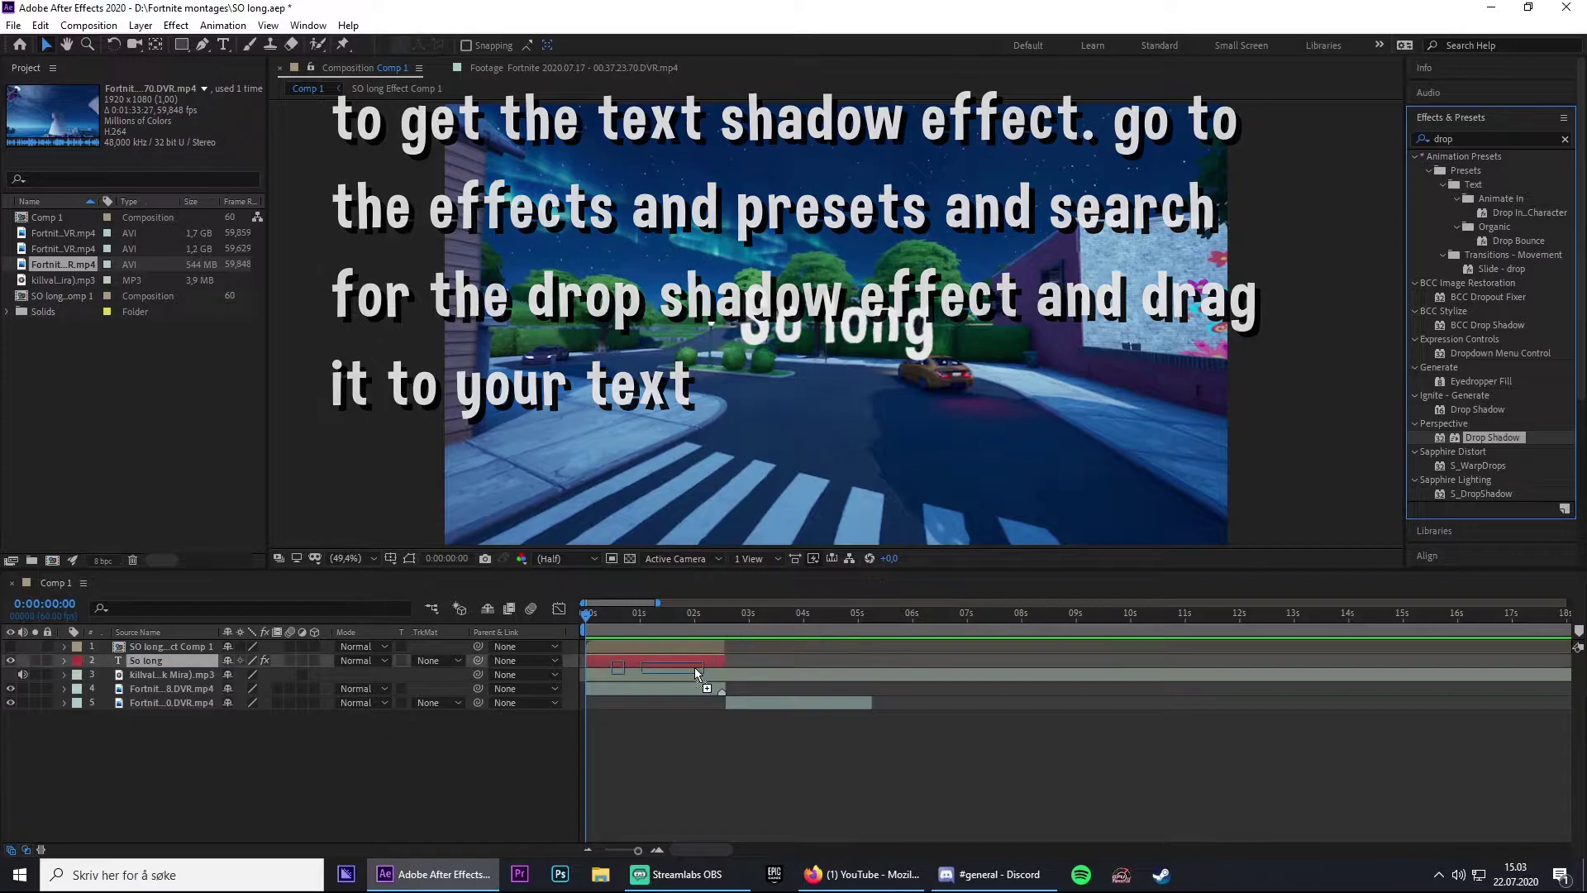
drag(980, 576, 694, 665)
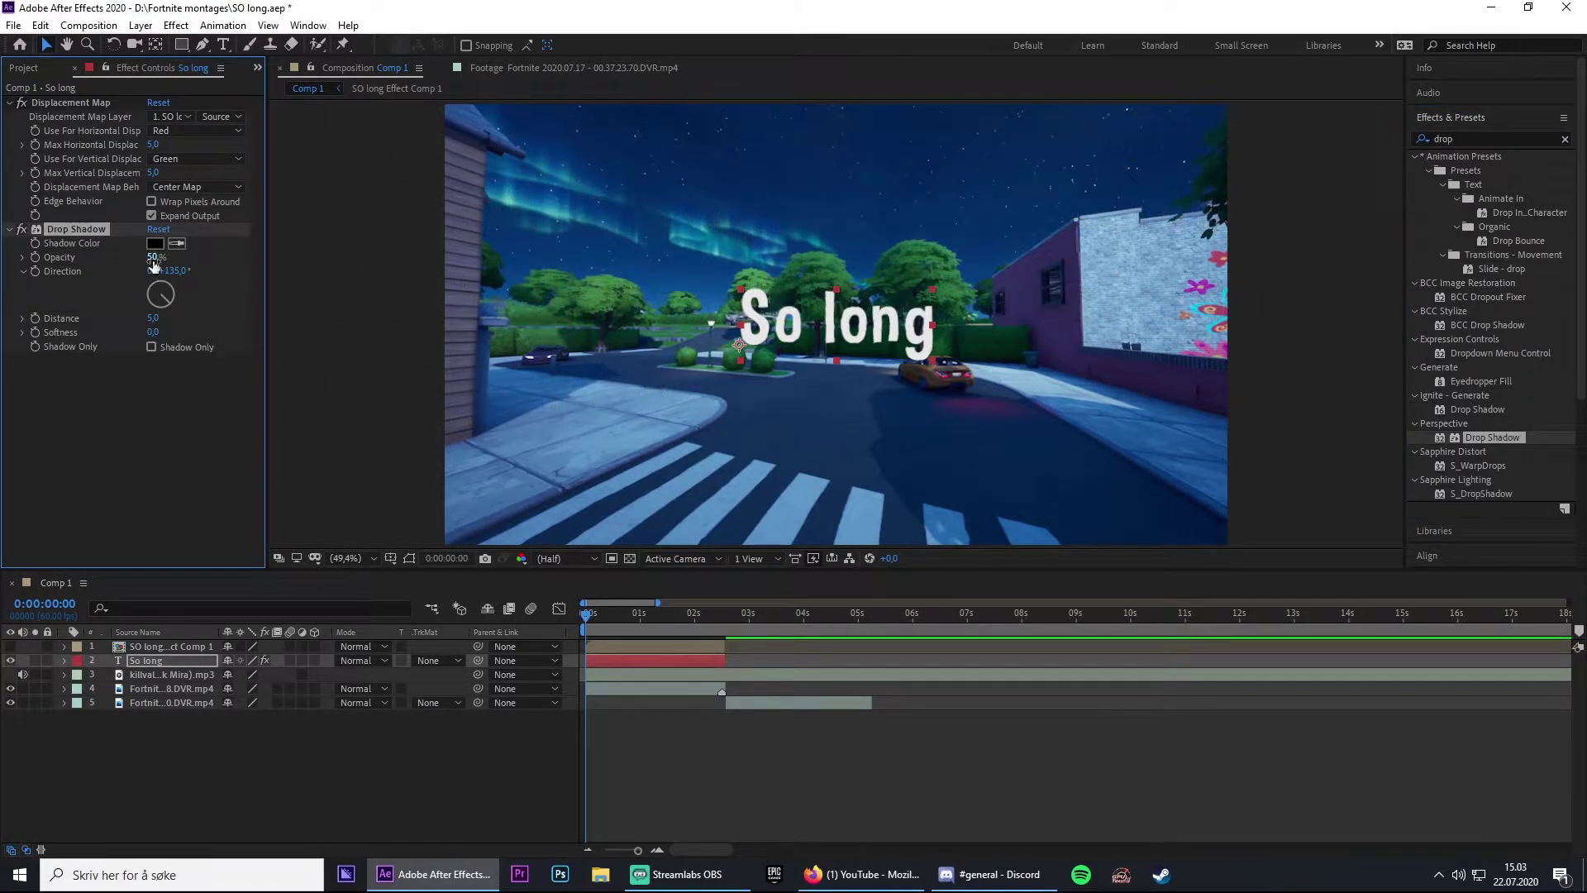
Set the Drop Shadow opacity to 100% and its distance to 15
click(154, 257)
text(100)
key(Return)
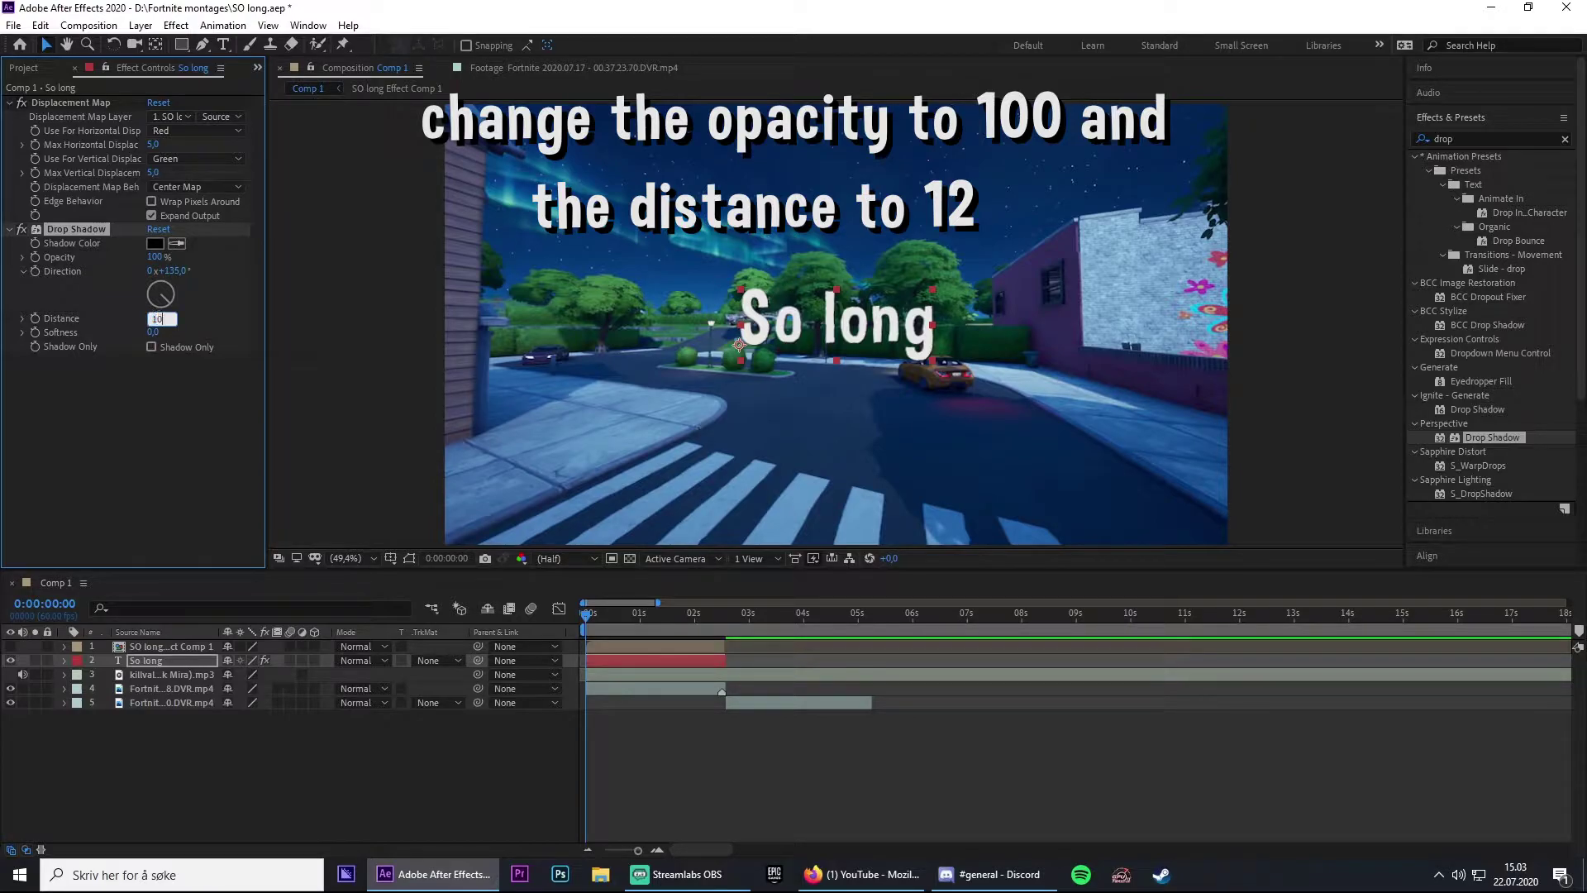
click(156, 319)
text(15)
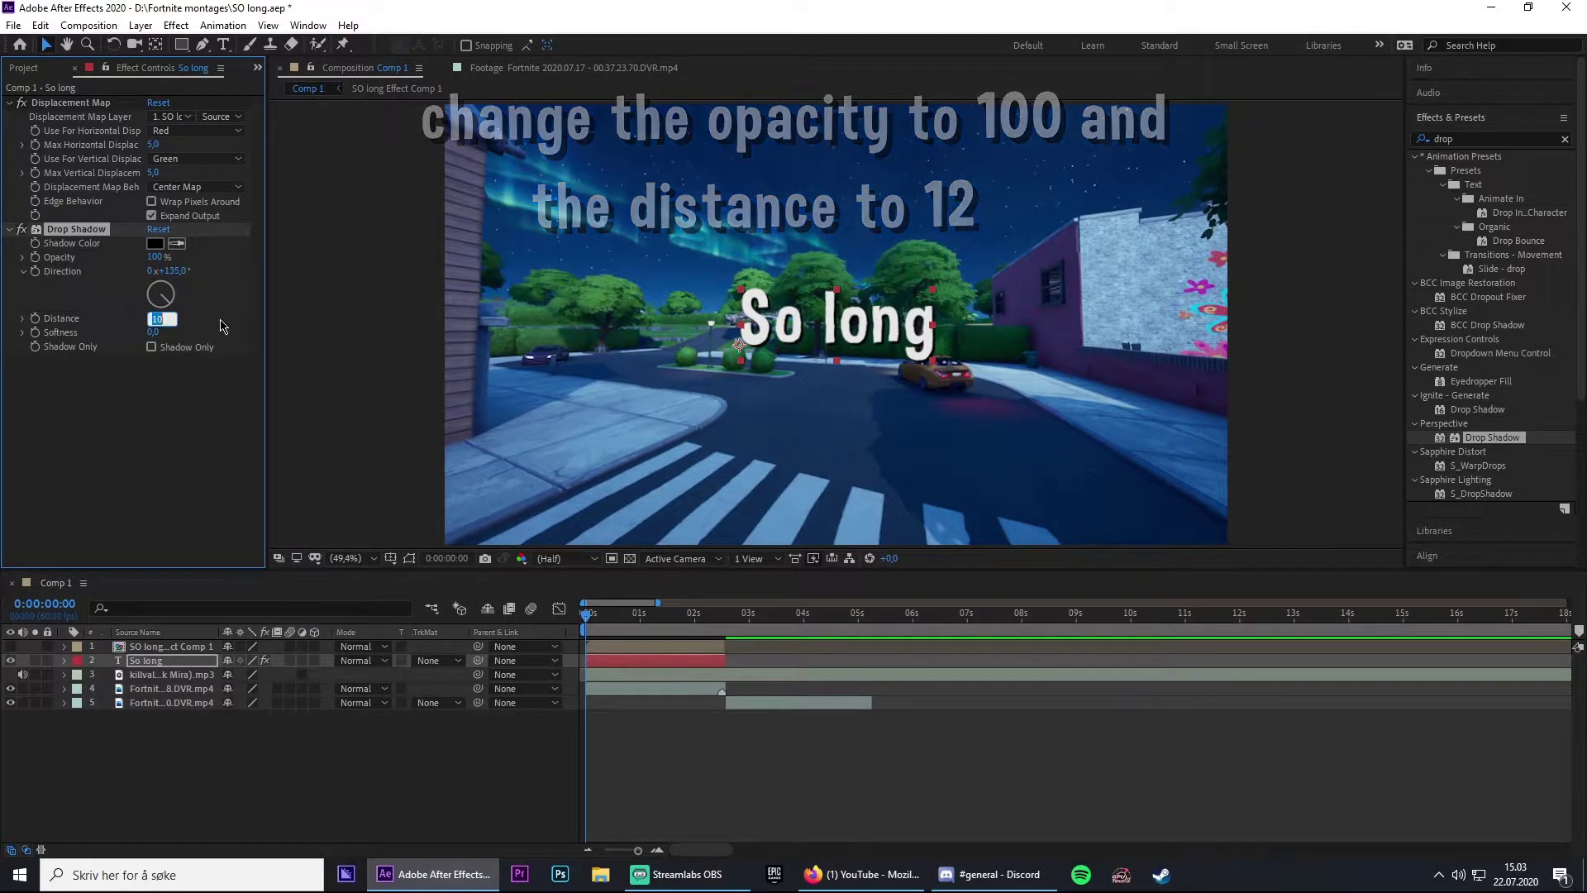
text(12)
key(Return)
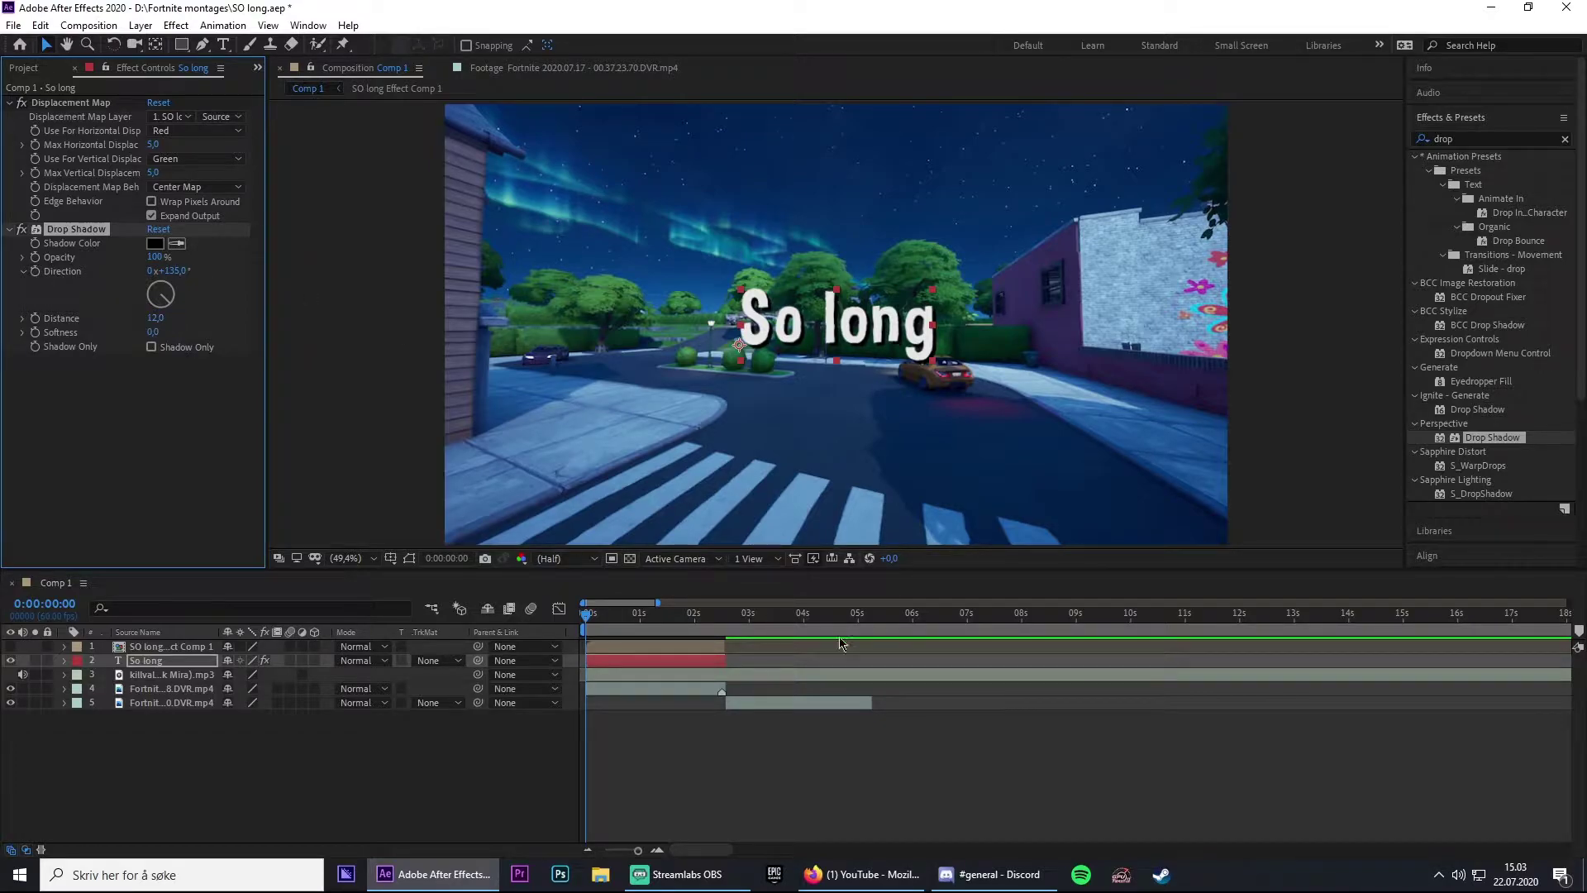
key(ctrl+0)
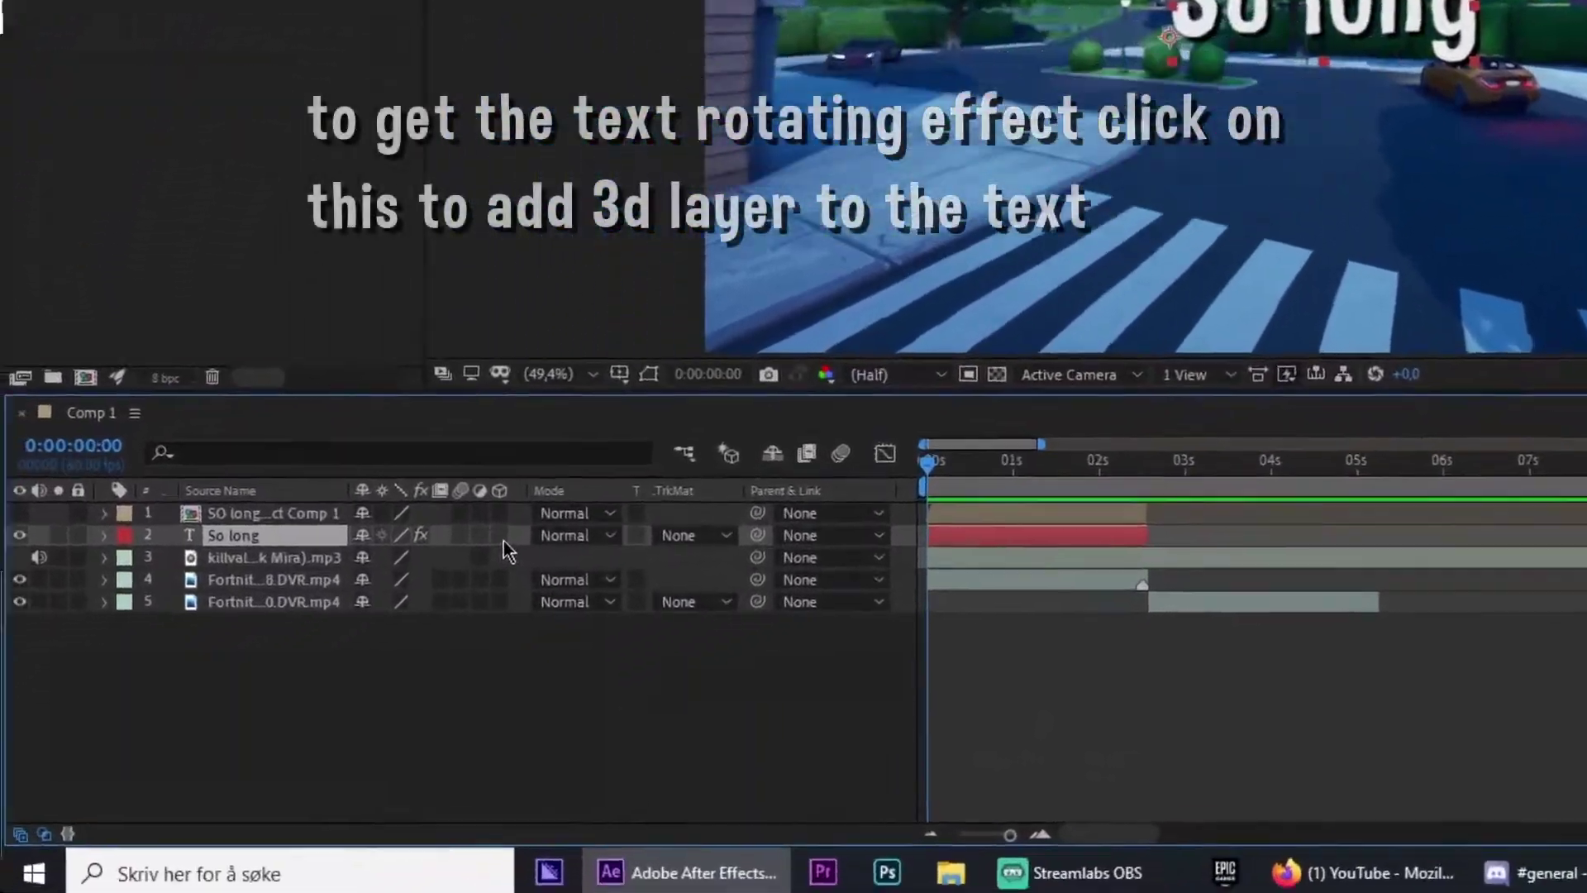
Make So long a 3D layer with a centred anchor point and reveal its rotation
click(314, 660)
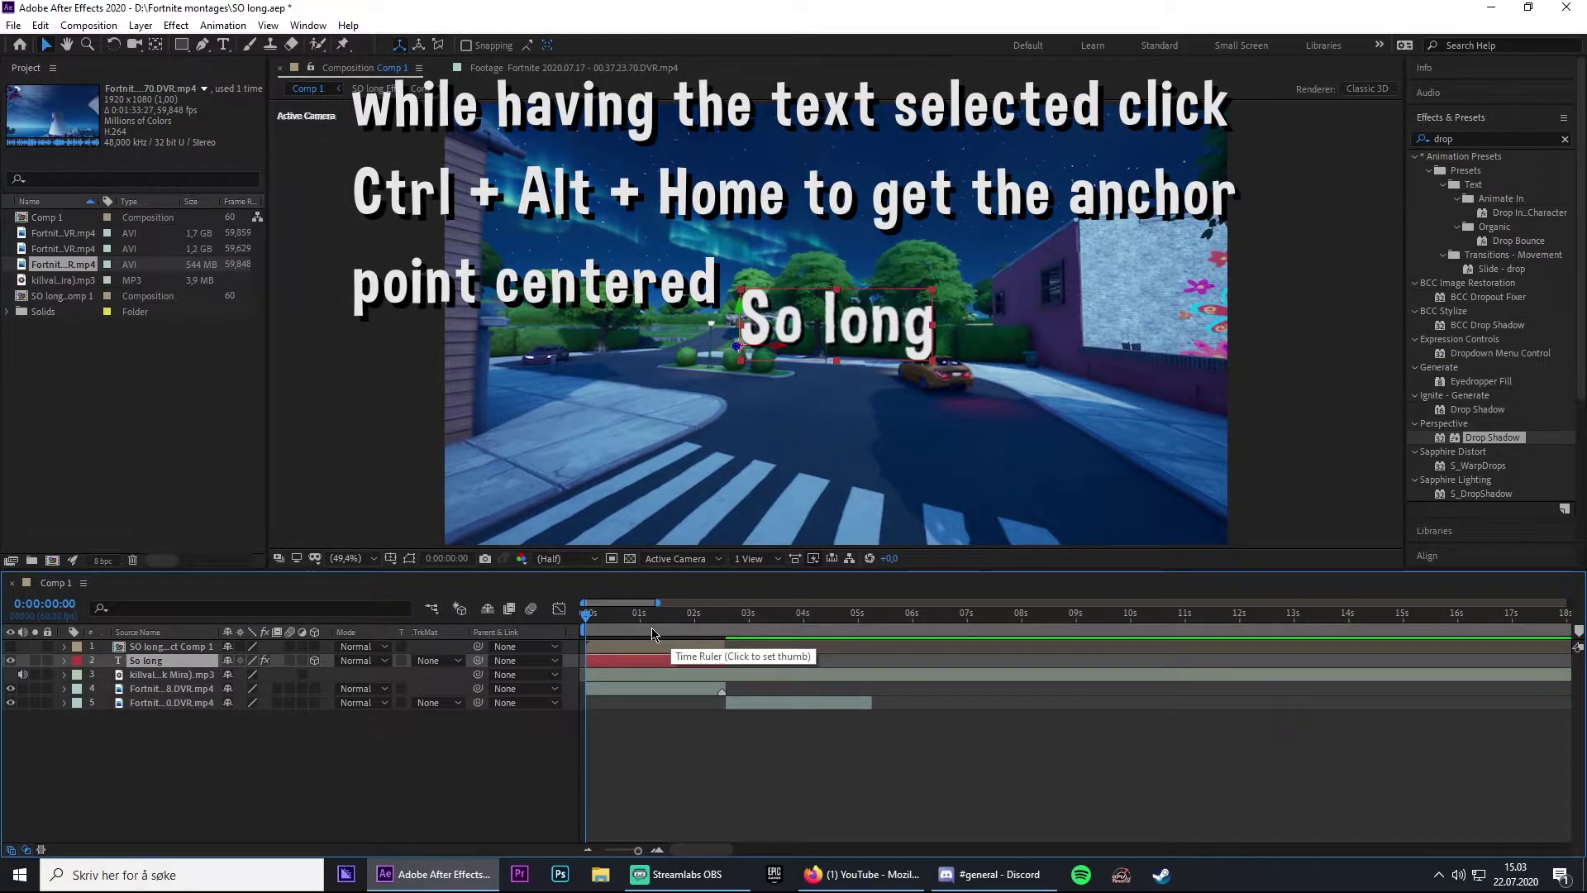
key(ctrl+alt+Home)
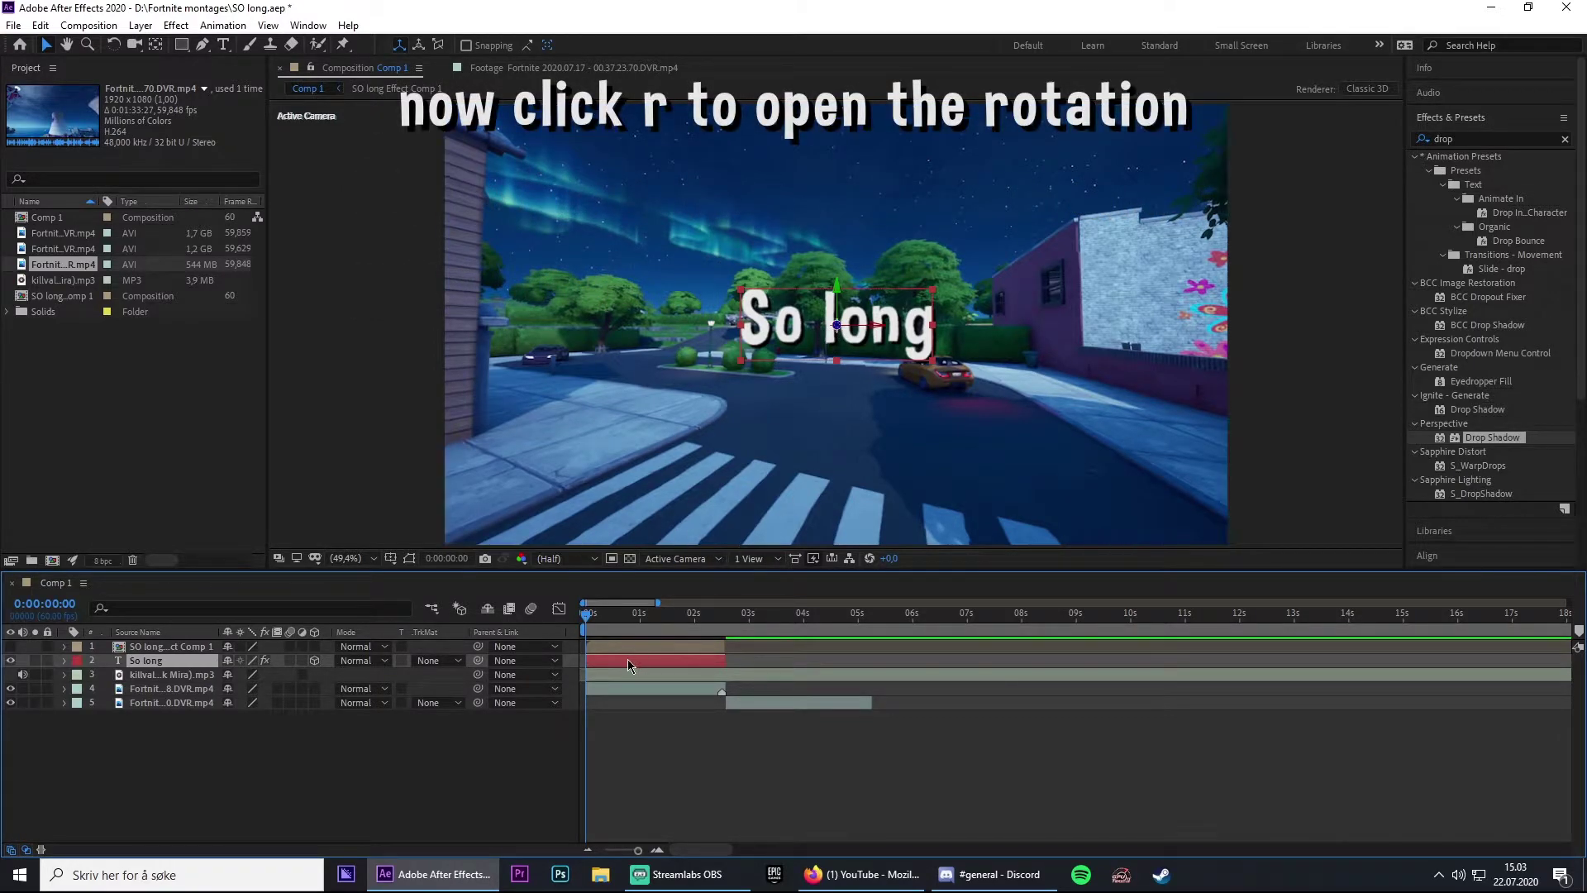
key(r)
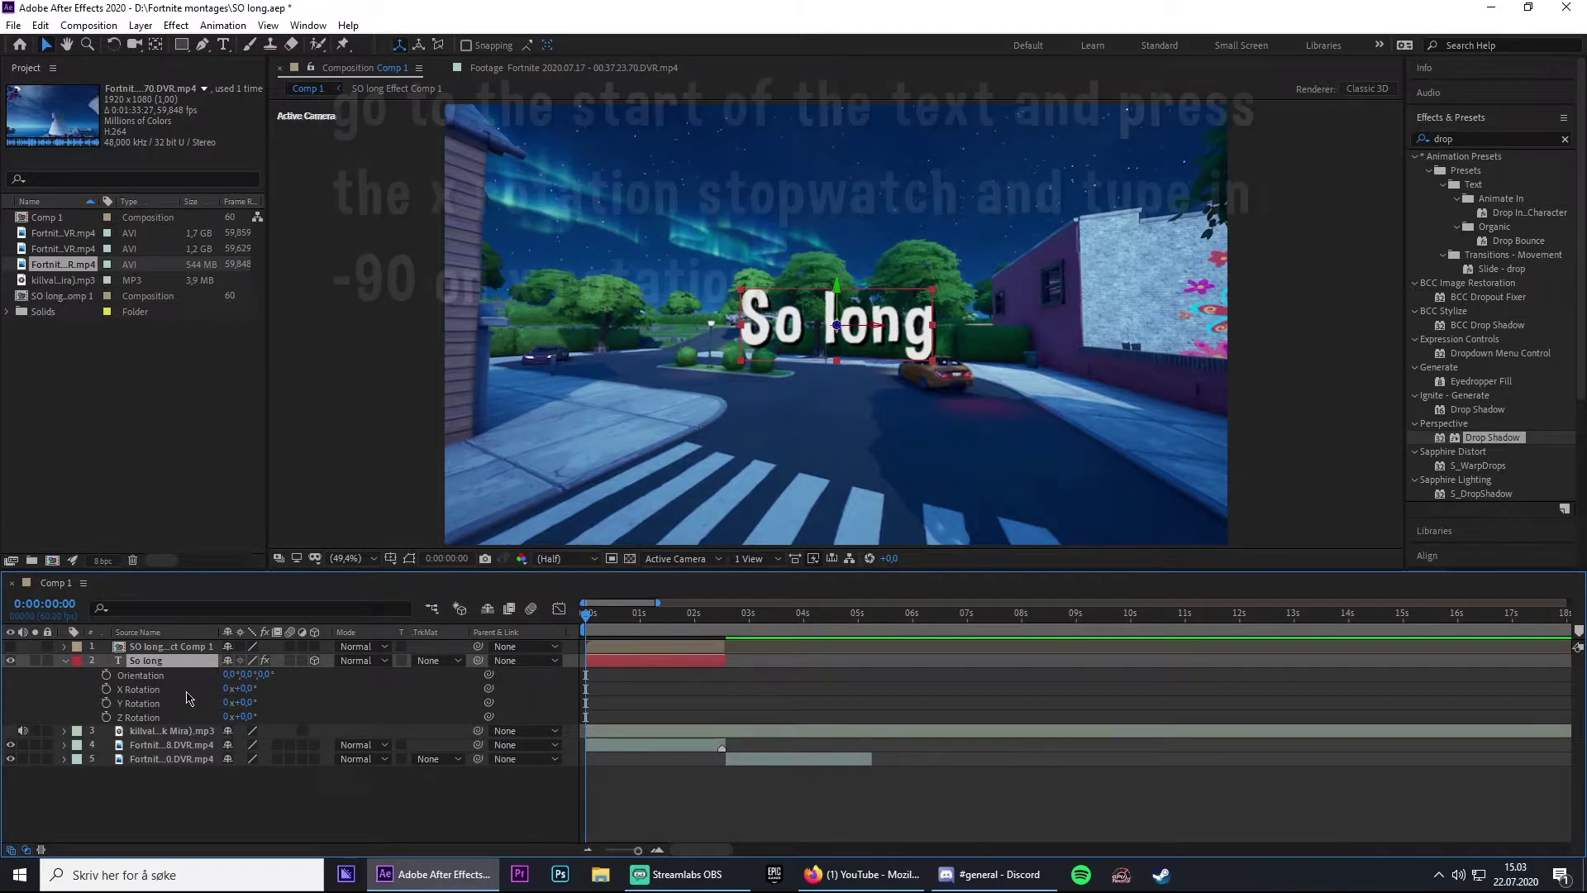
Keyframe X Rotation from -90° at 0s to 0° at frame 22, then preview
click(107, 690)
text(-90)
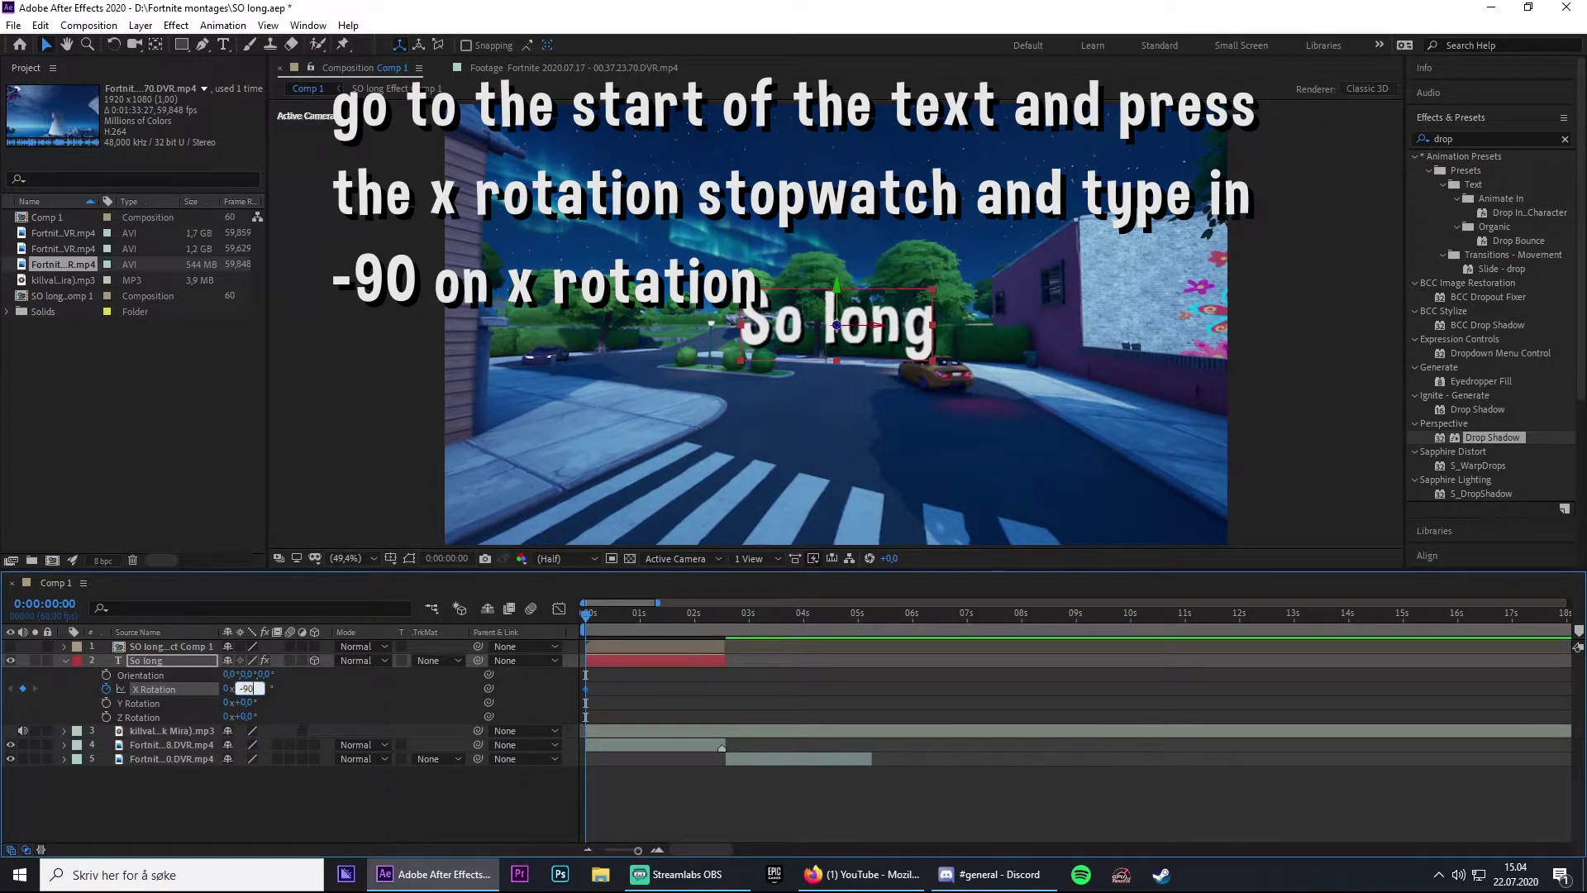
key(Return)
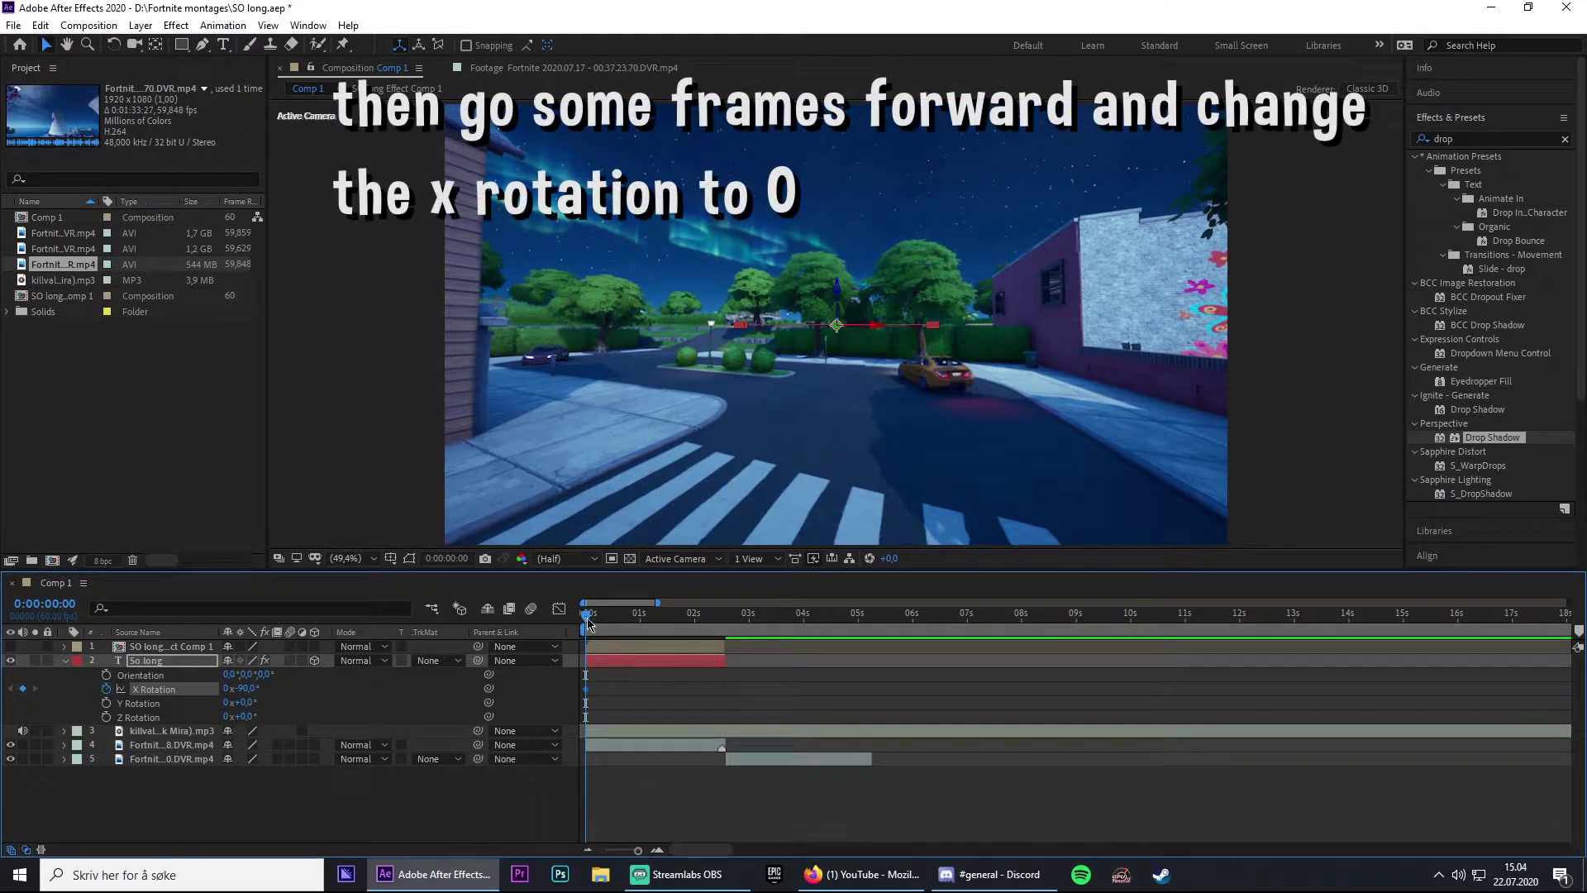
drag(588, 622, 607, 621)
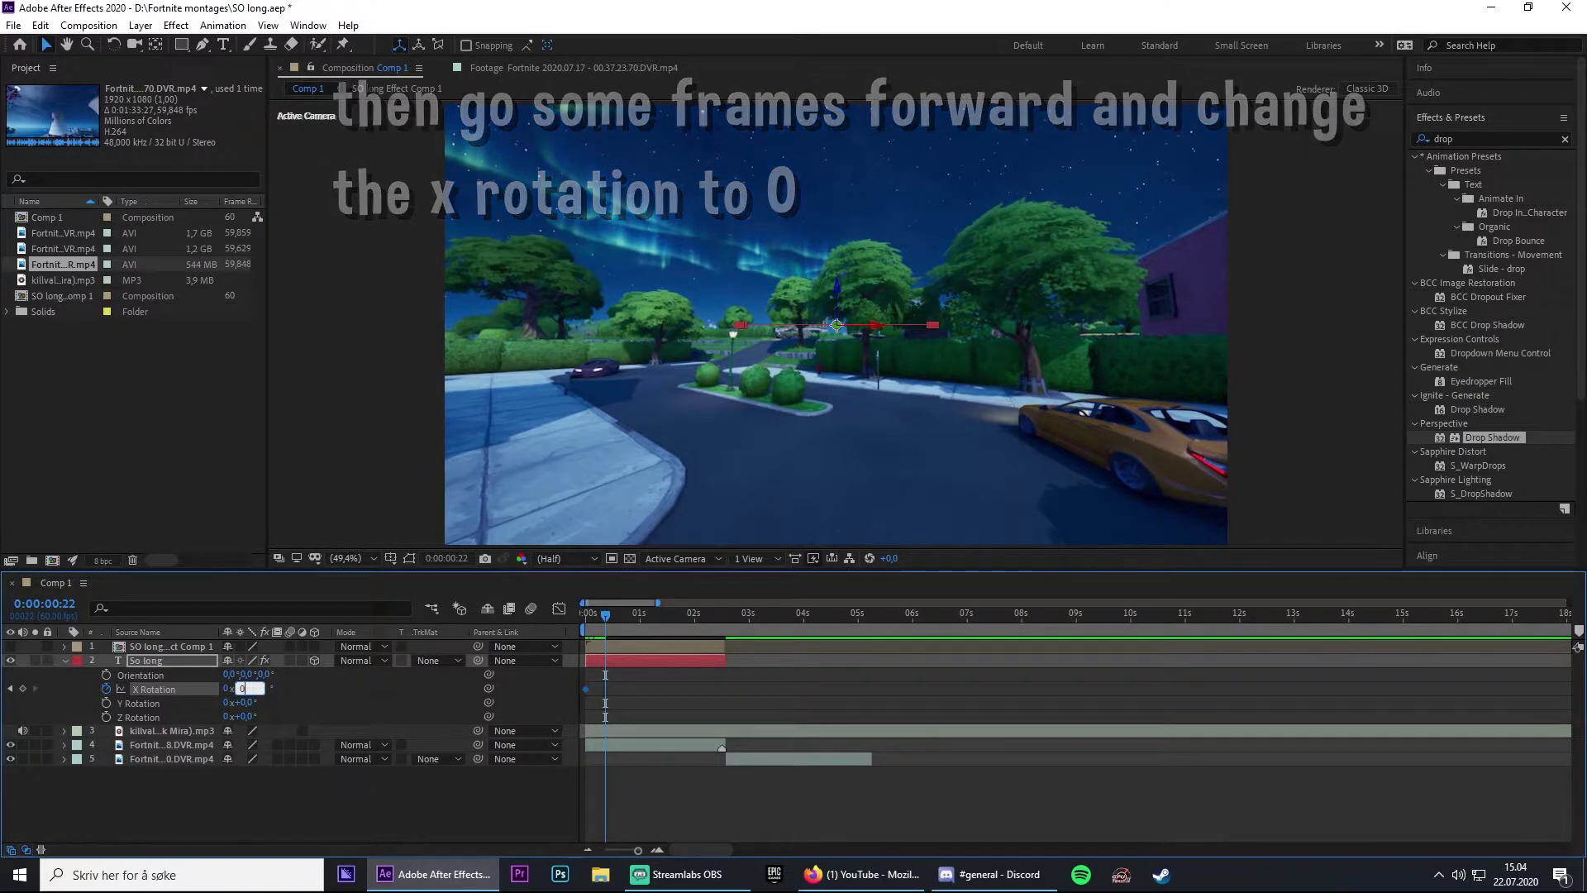
text(0)
key(Return)
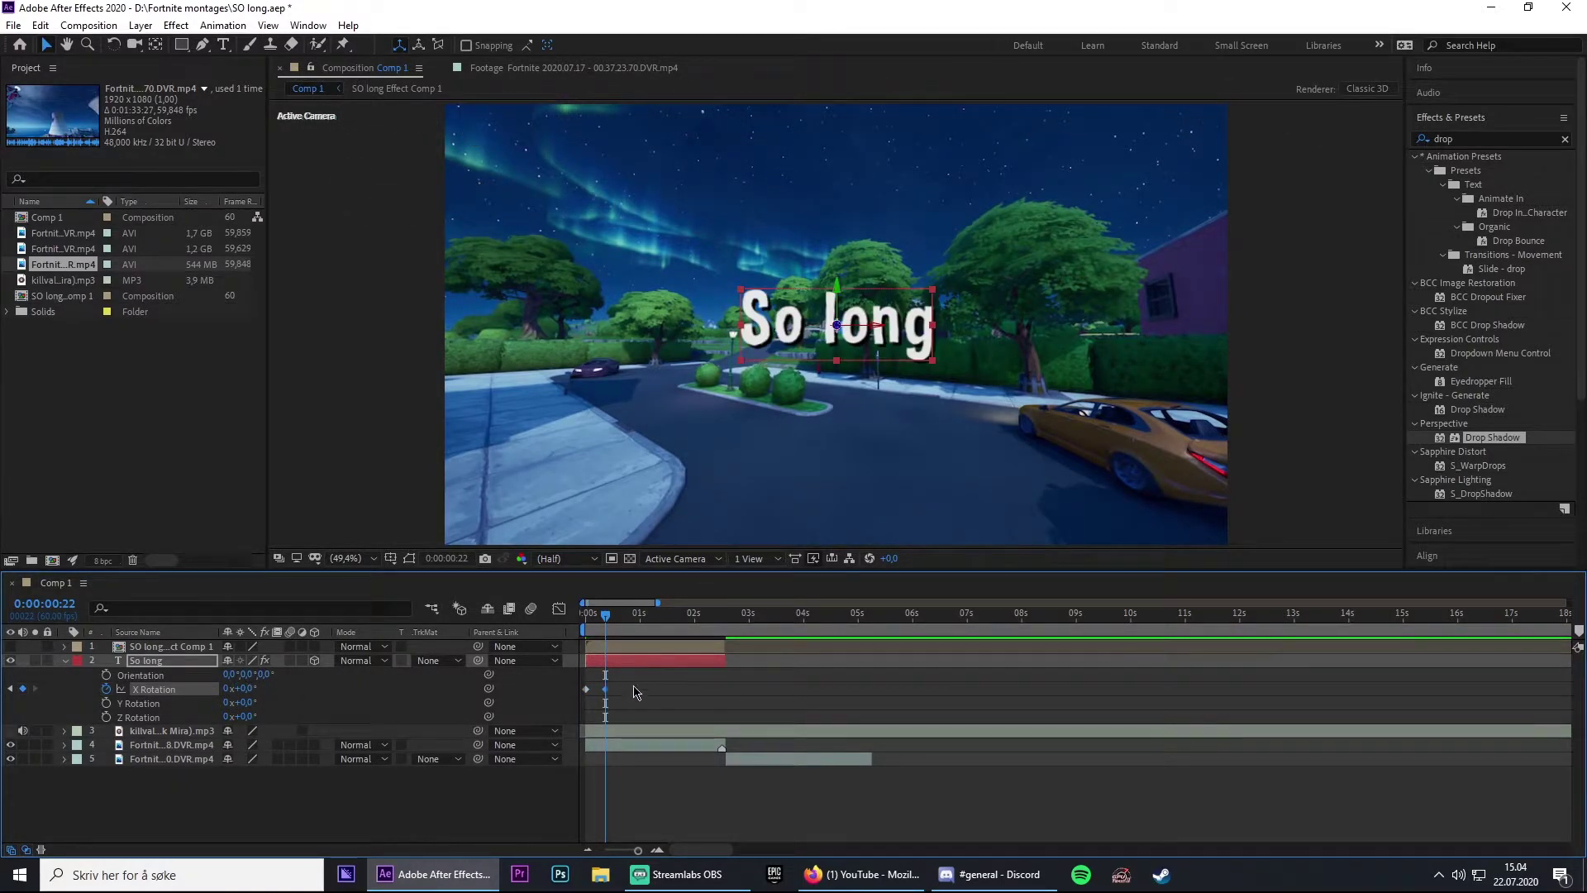
drag(607, 622, 570, 621)
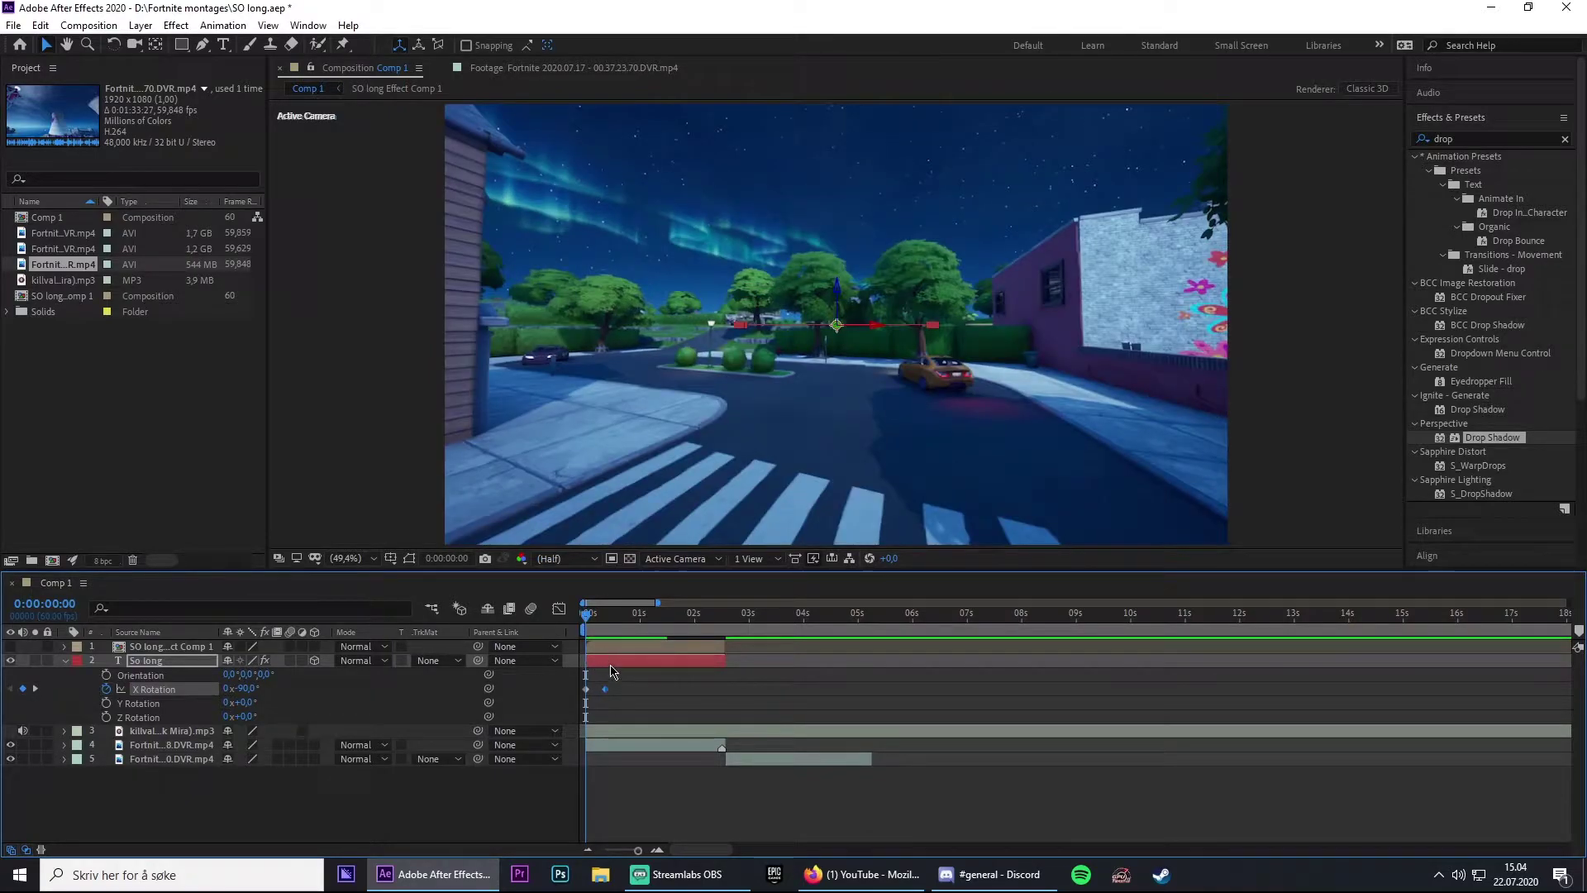
key(space)
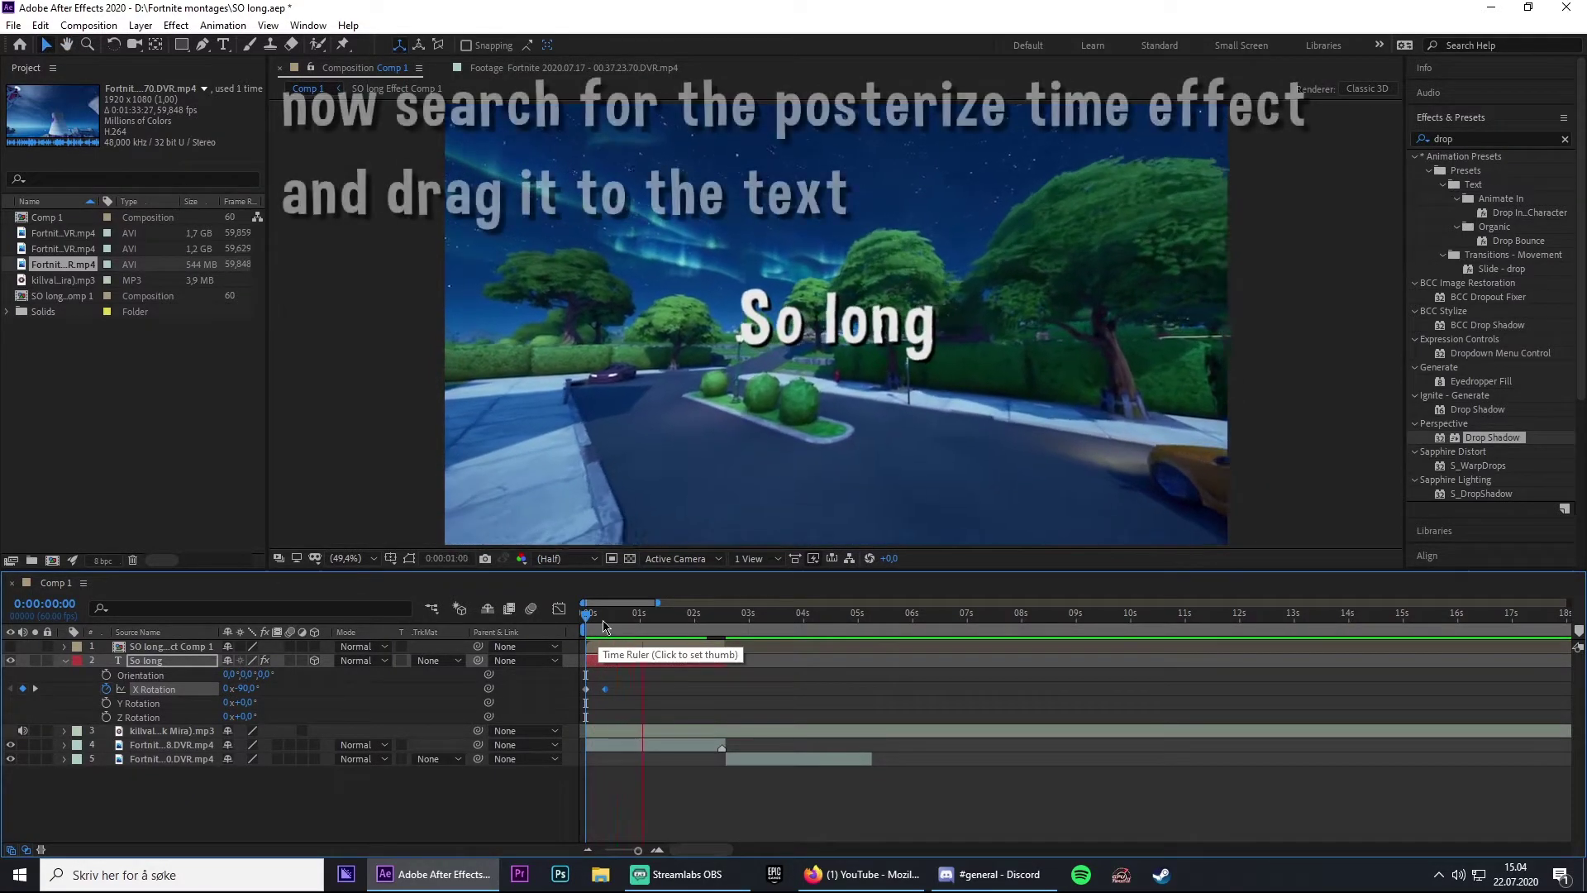
Search 'poster' and apply Time > Posterize Time to the So long layer
key(space)
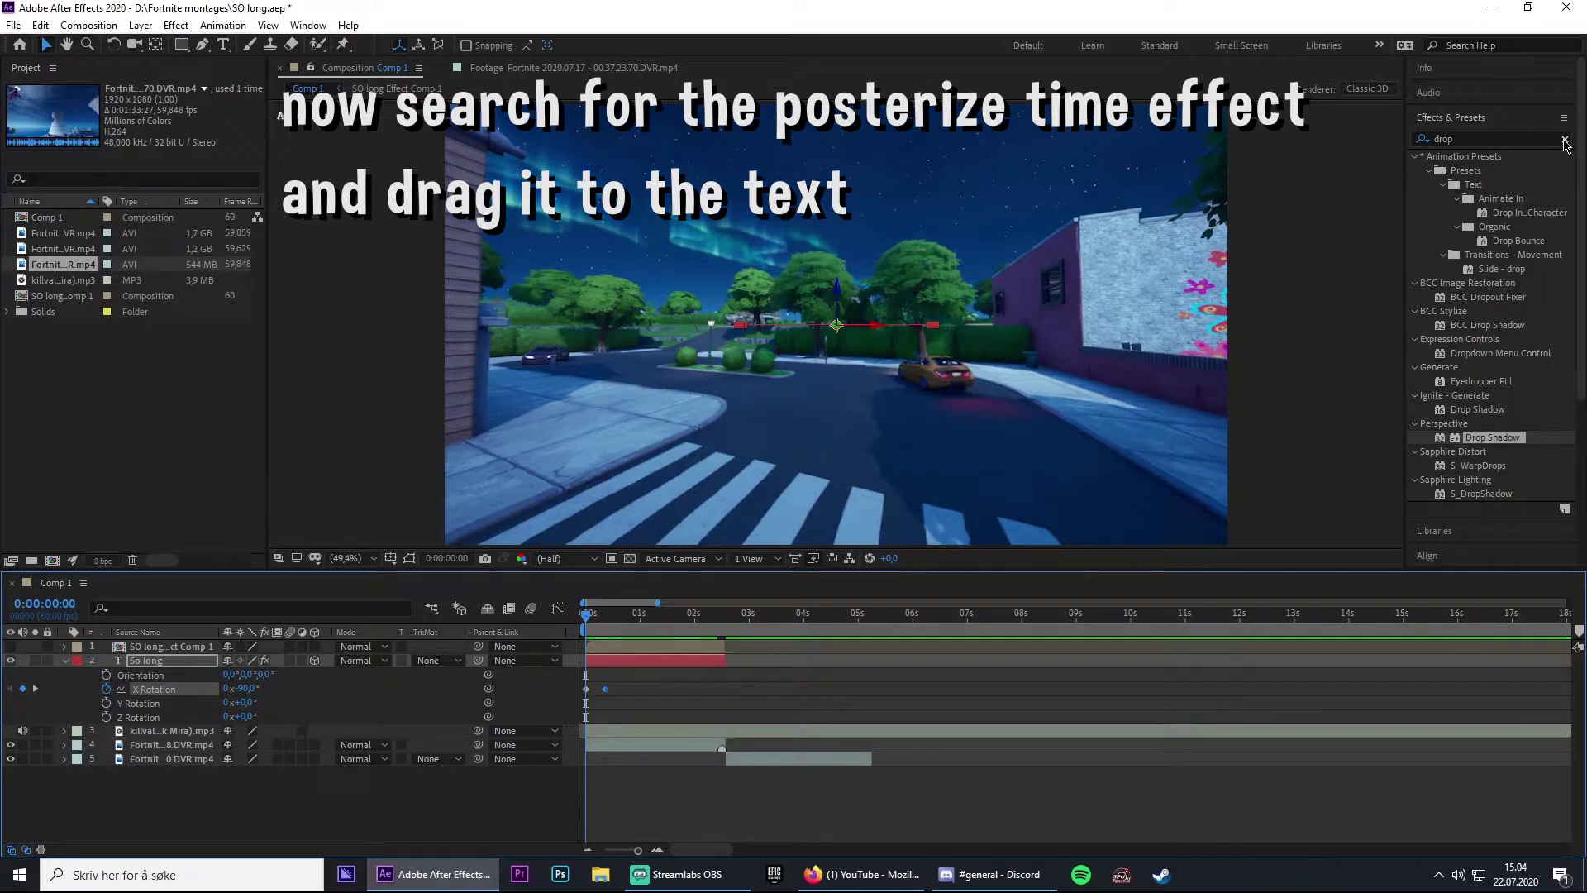
click(1563, 140)
text(poster)
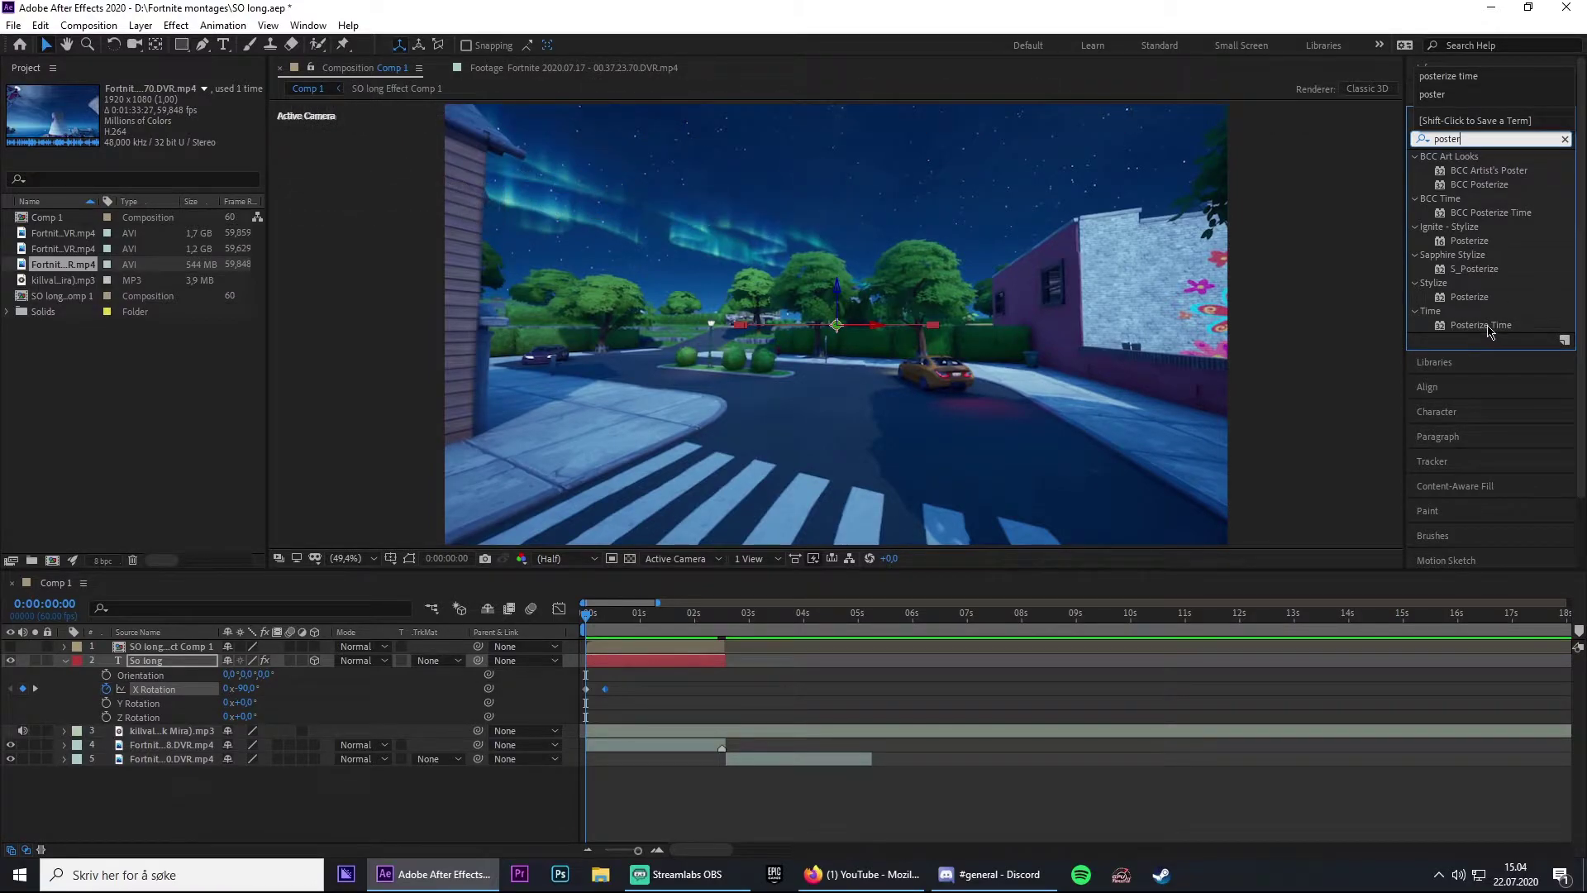
drag(1487, 331, 622, 666)
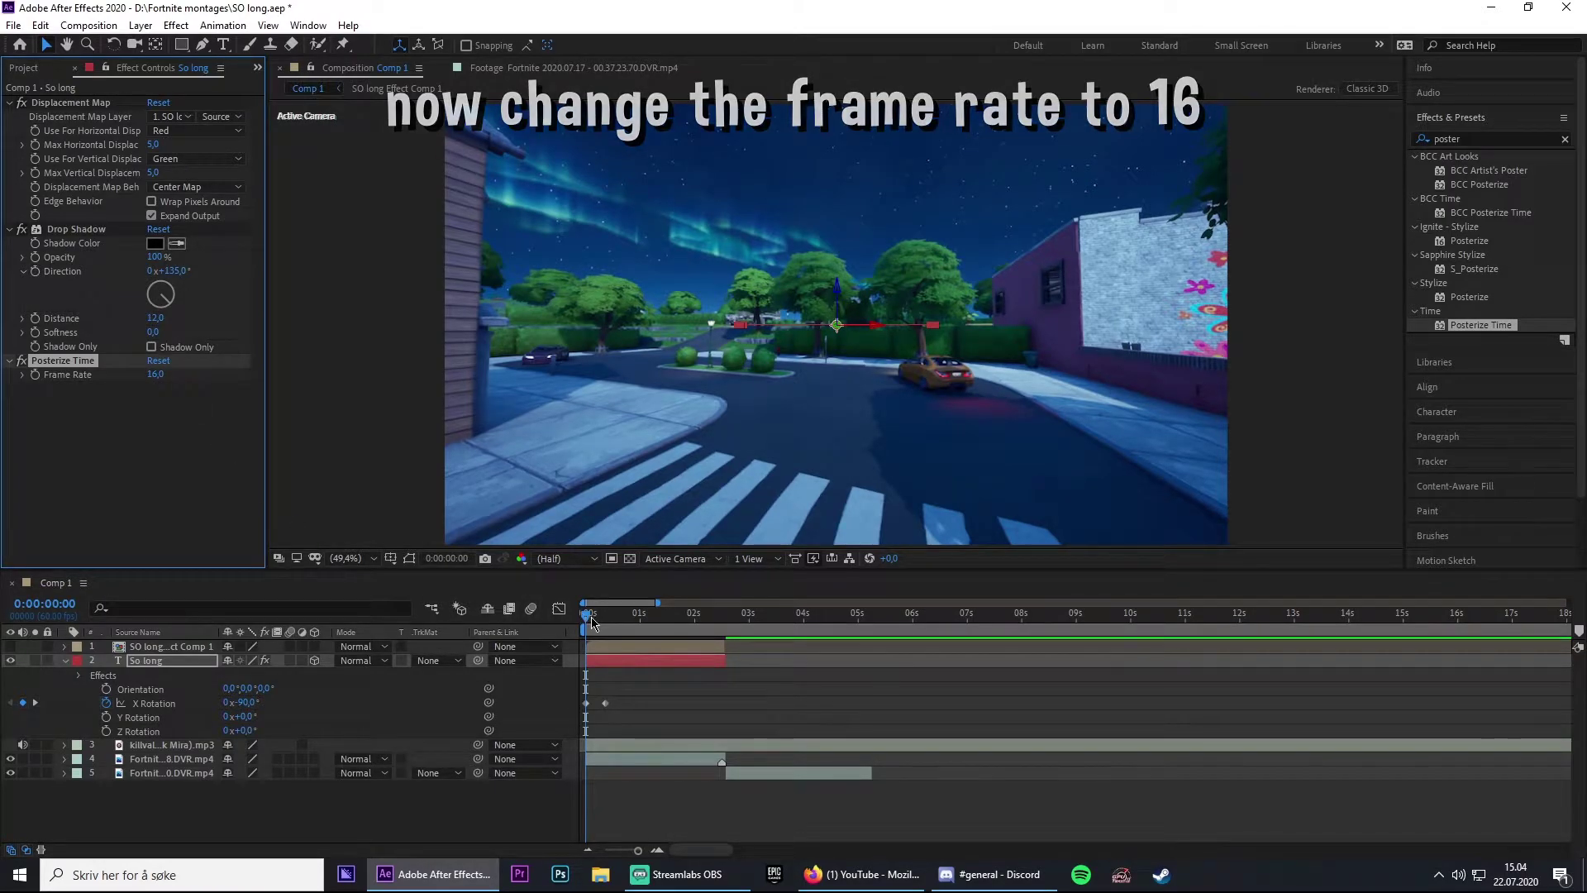
Keyframe X Rotation at 0:00:02:12 and set it to -90° at the title's end
drag(628, 616, 706, 615)
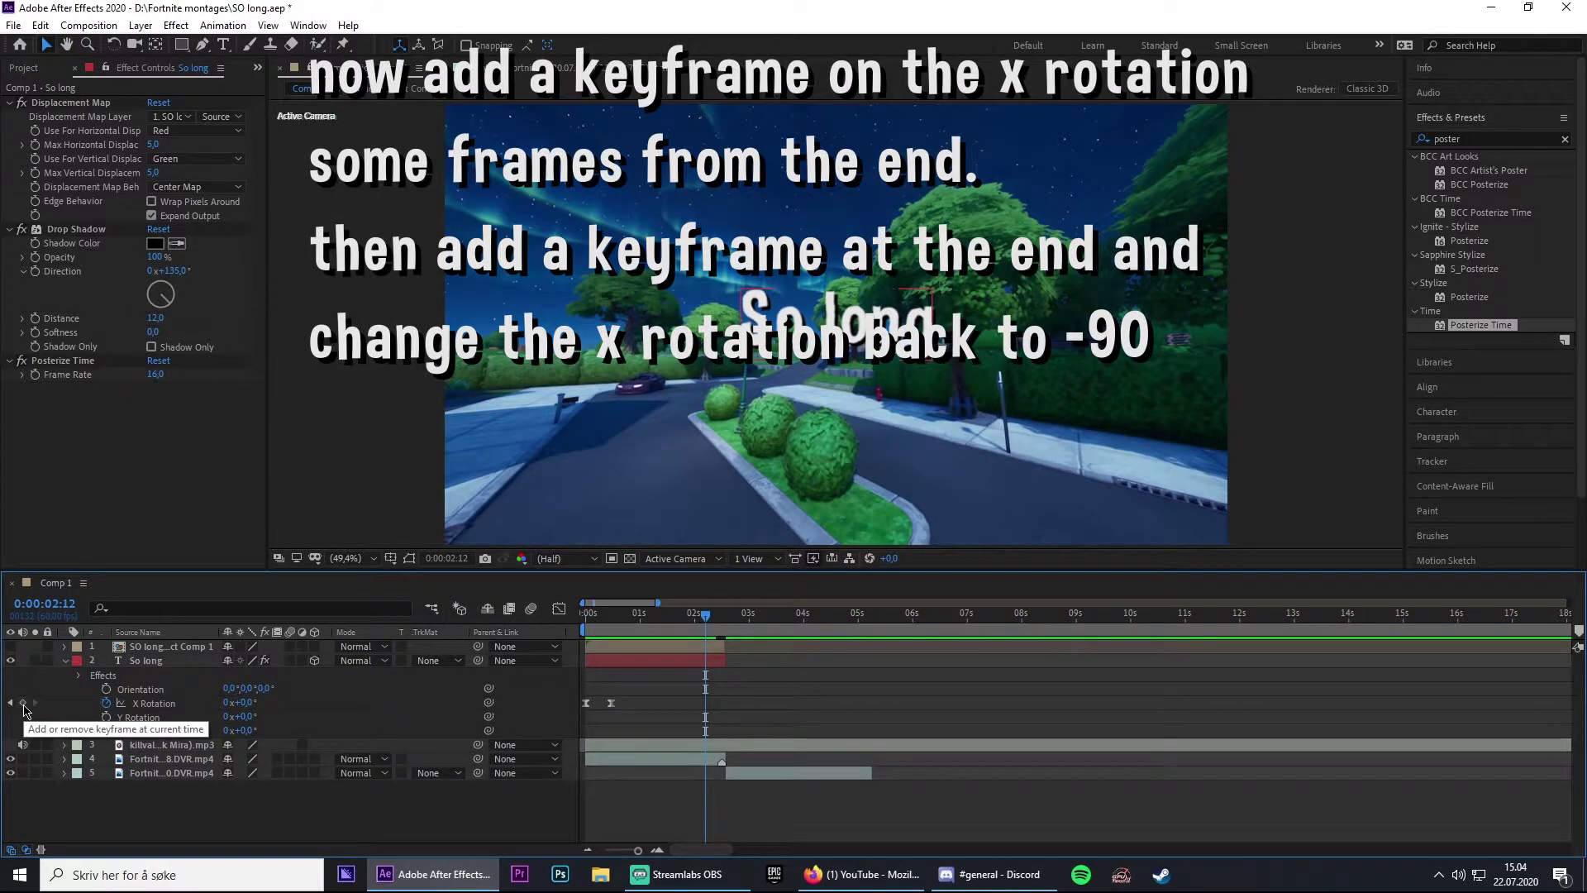
click(23, 702)
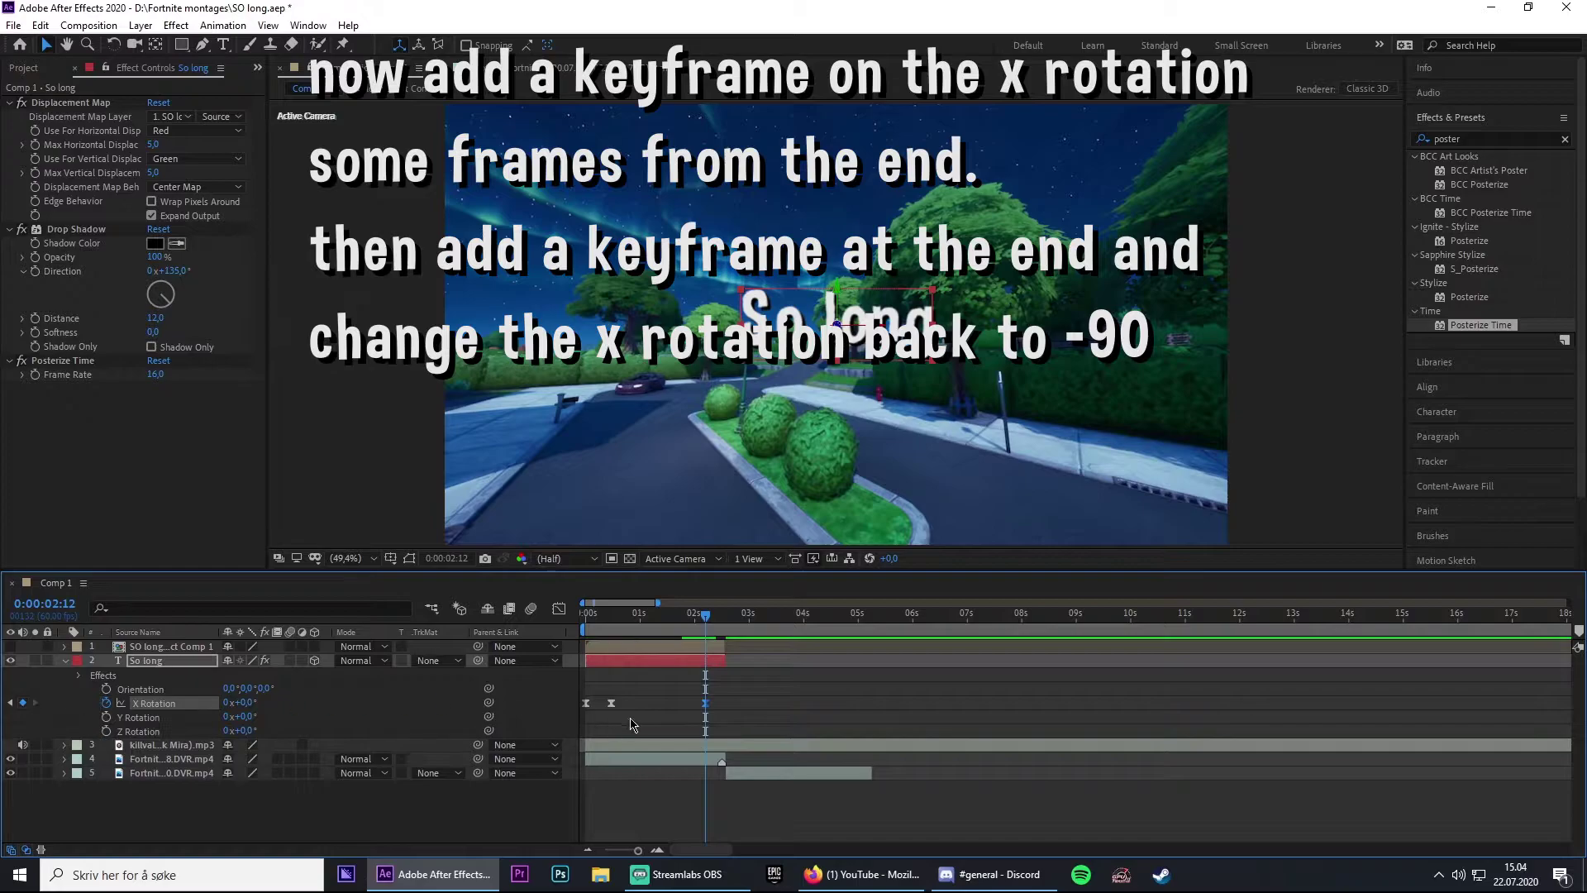
drag(709, 616, 726, 616)
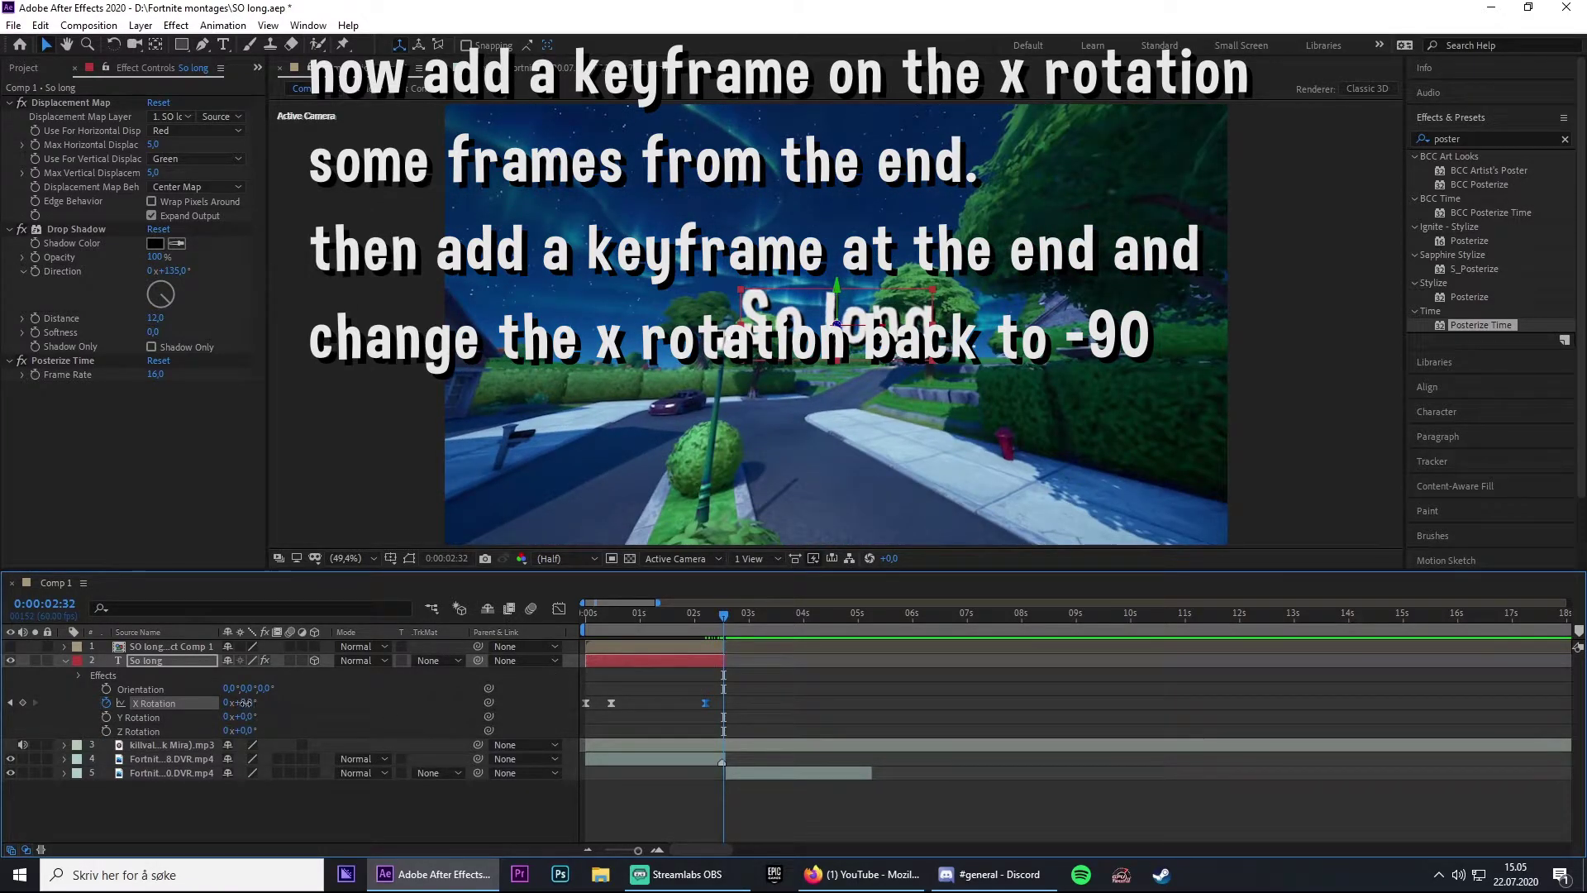
text(-90)
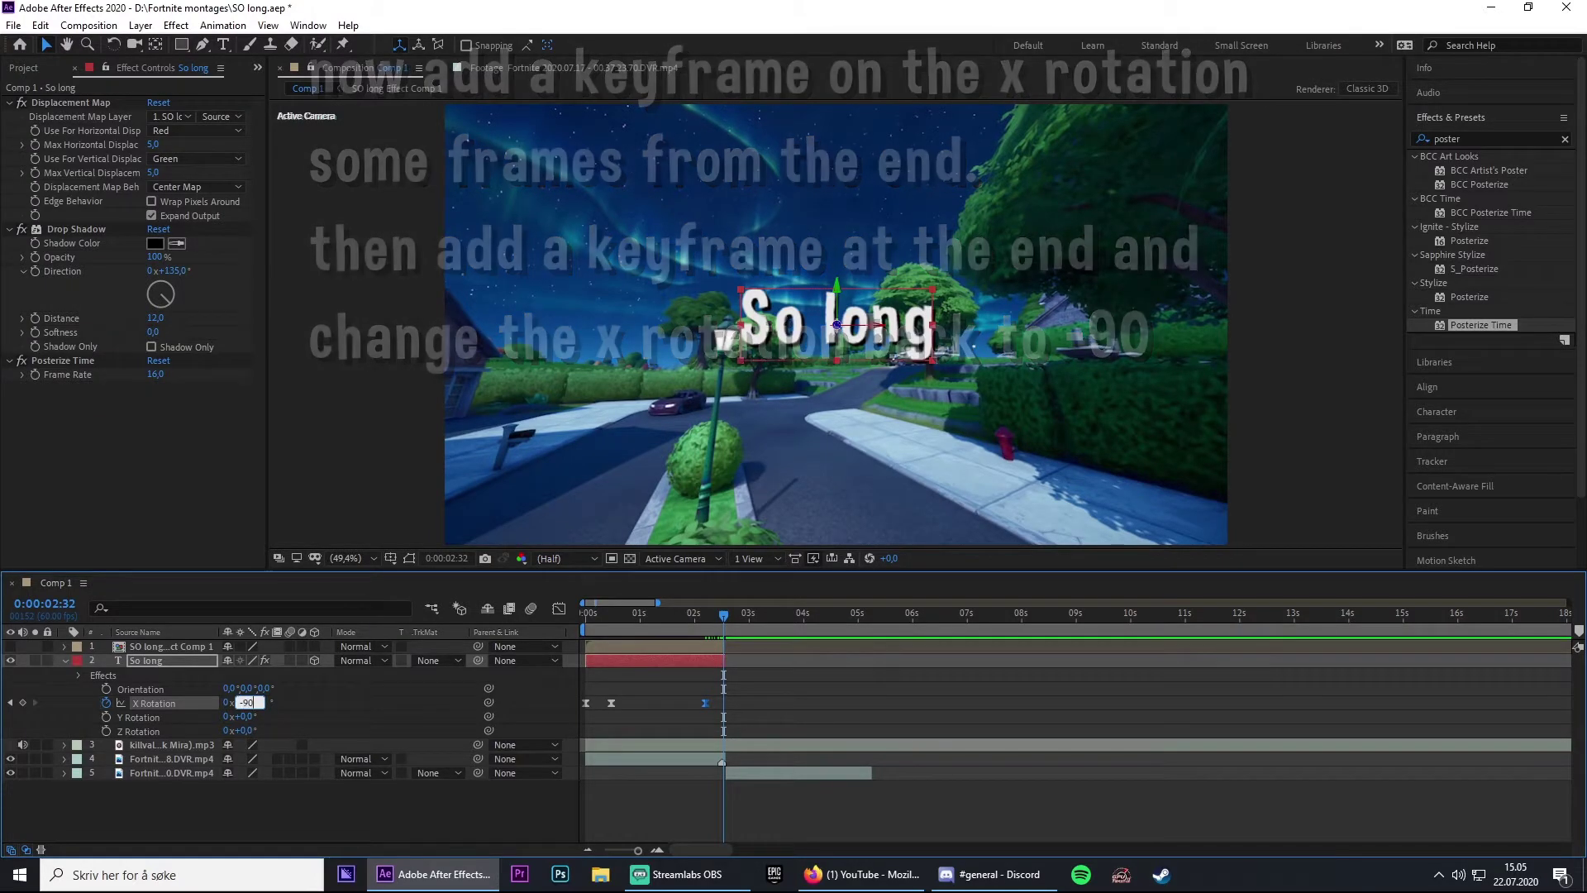
key(Return)
drag(707, 618, 585, 616)
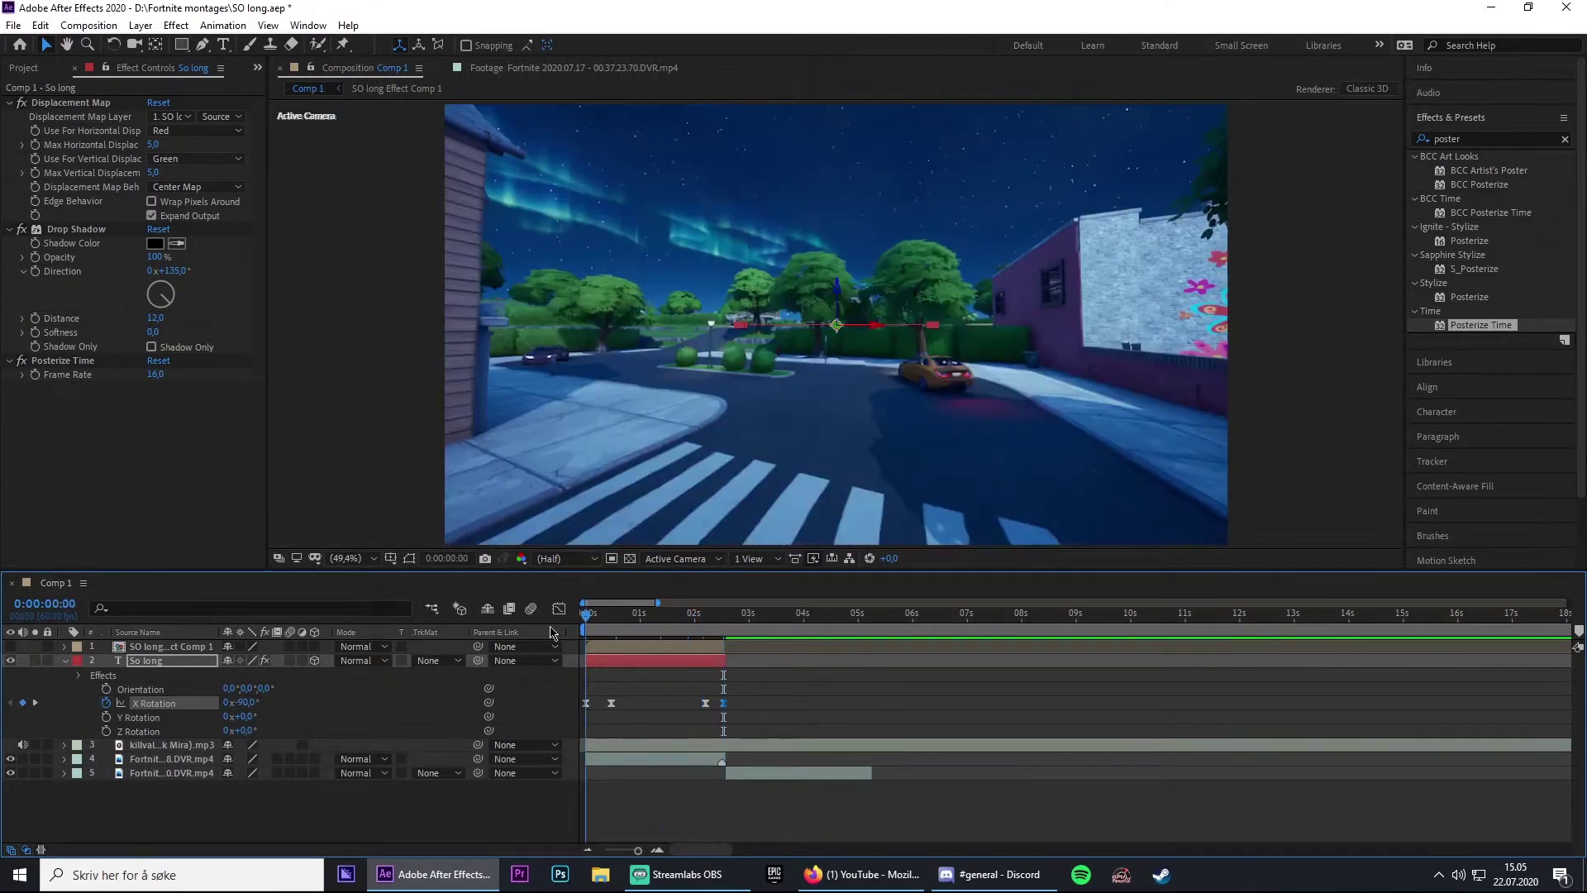
click(653, 759)
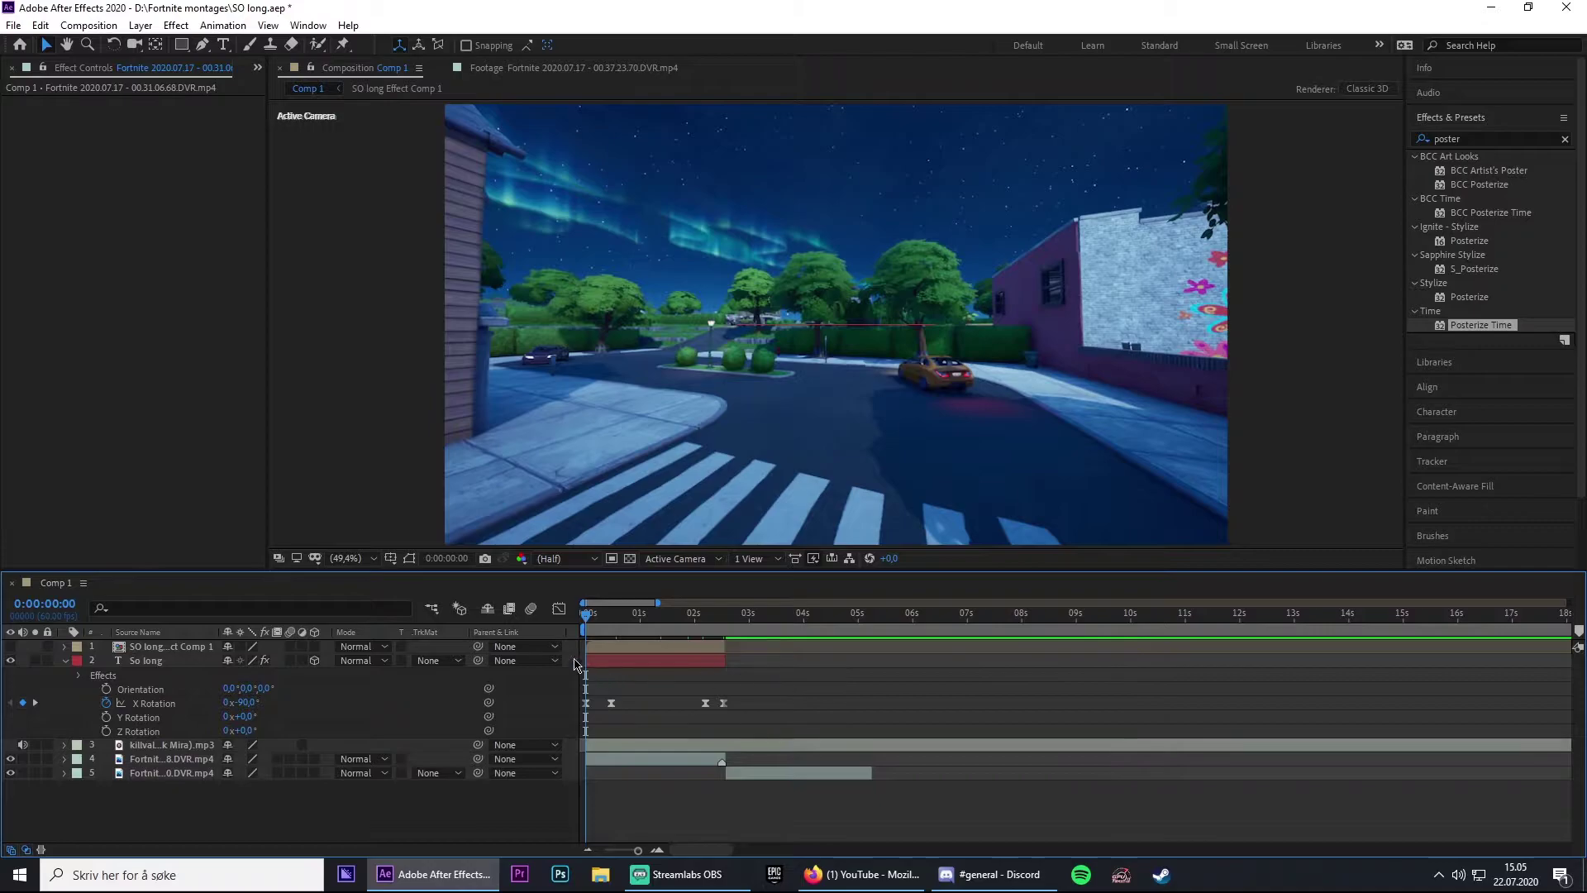
Preview the composition and locate the cut into the second gameplay clip at 0:00:02:35
click(64, 660)
key(space)
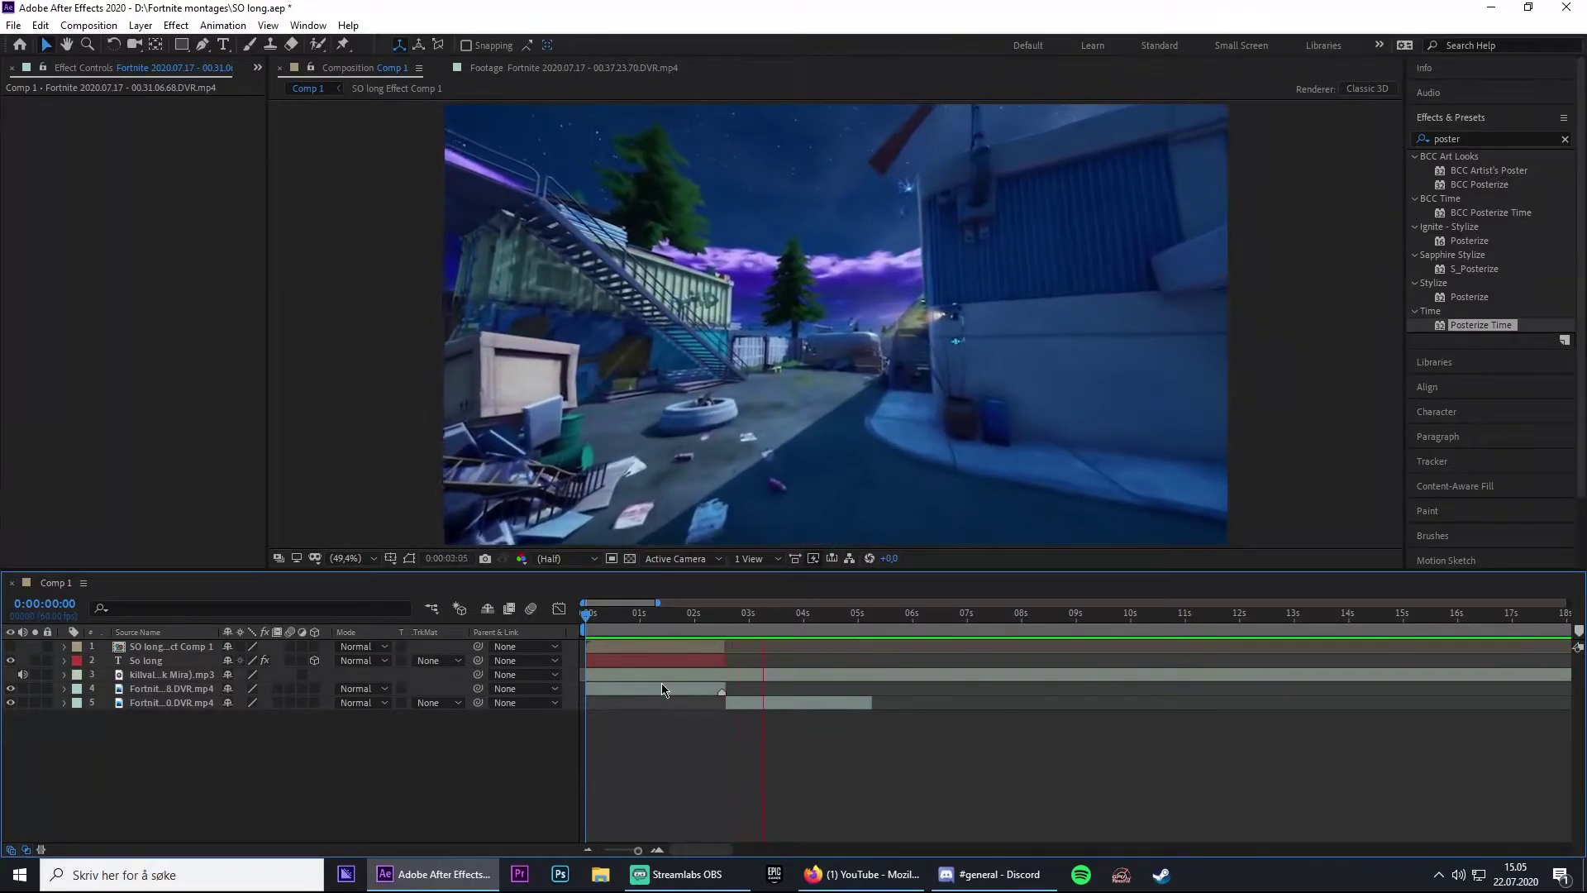
click(726, 615)
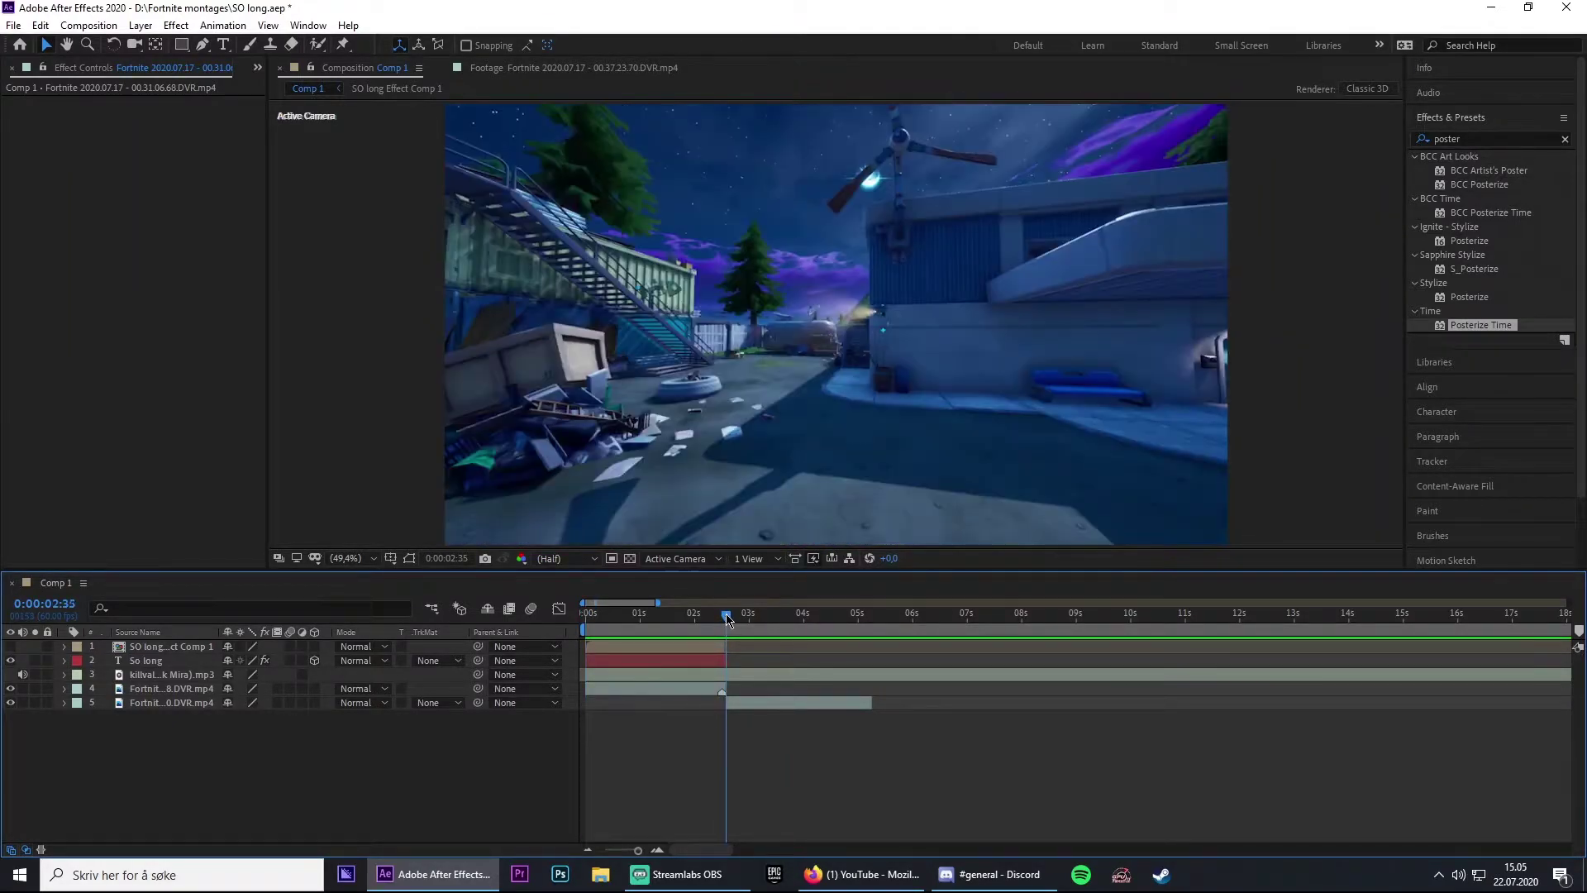
key(Page_Down)
key(Page_Down)
key(Page_Up)
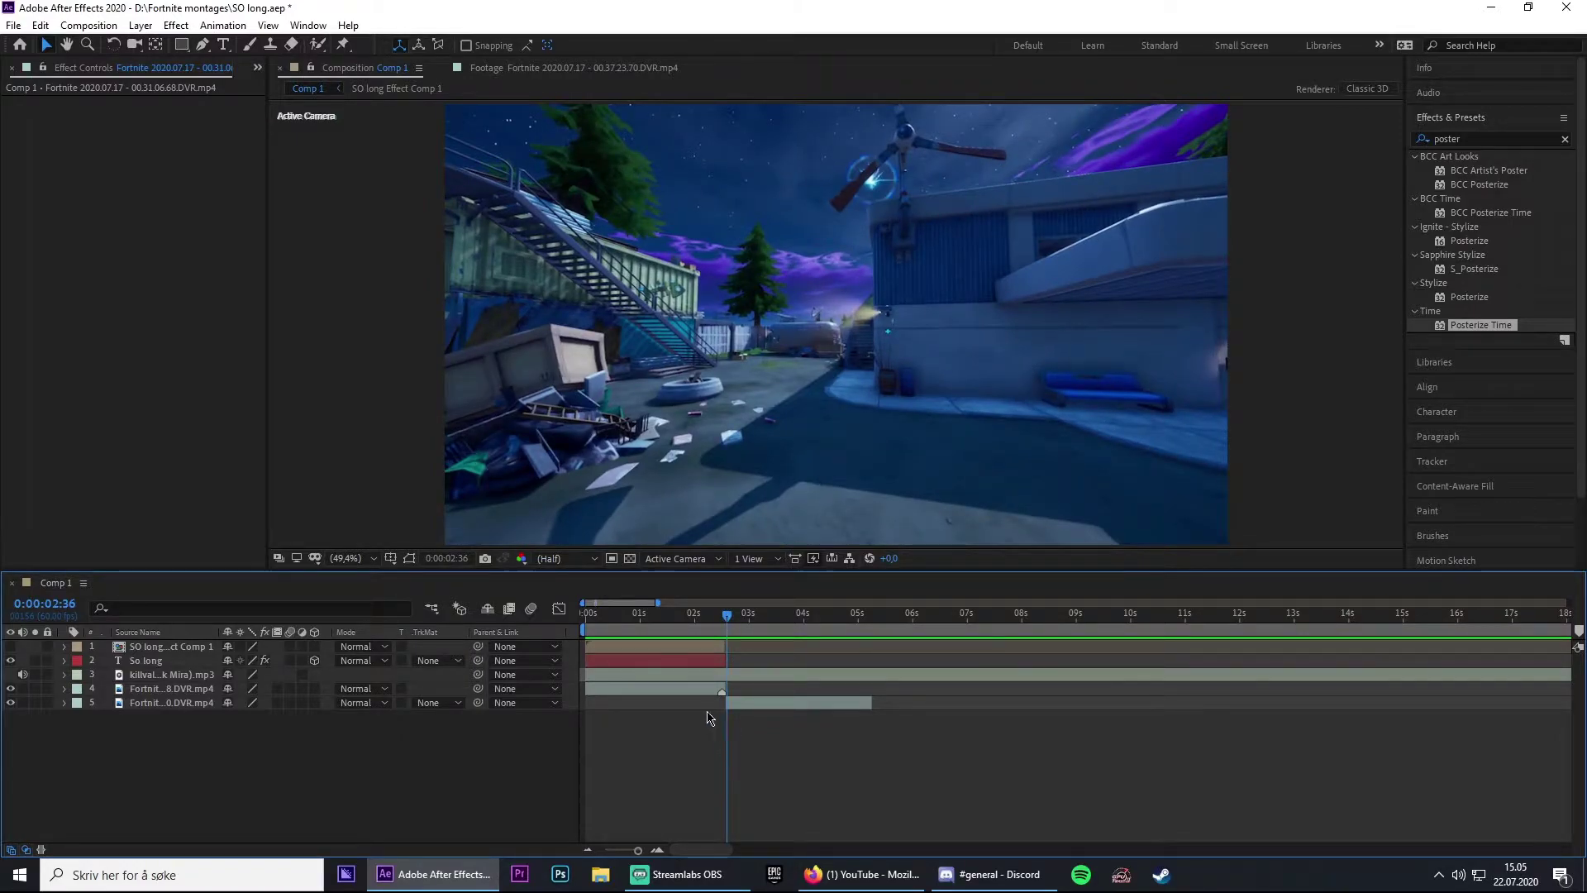
Paste copies of the So long text and effect comp, starting at the second clip, below the originals
click(691, 661)
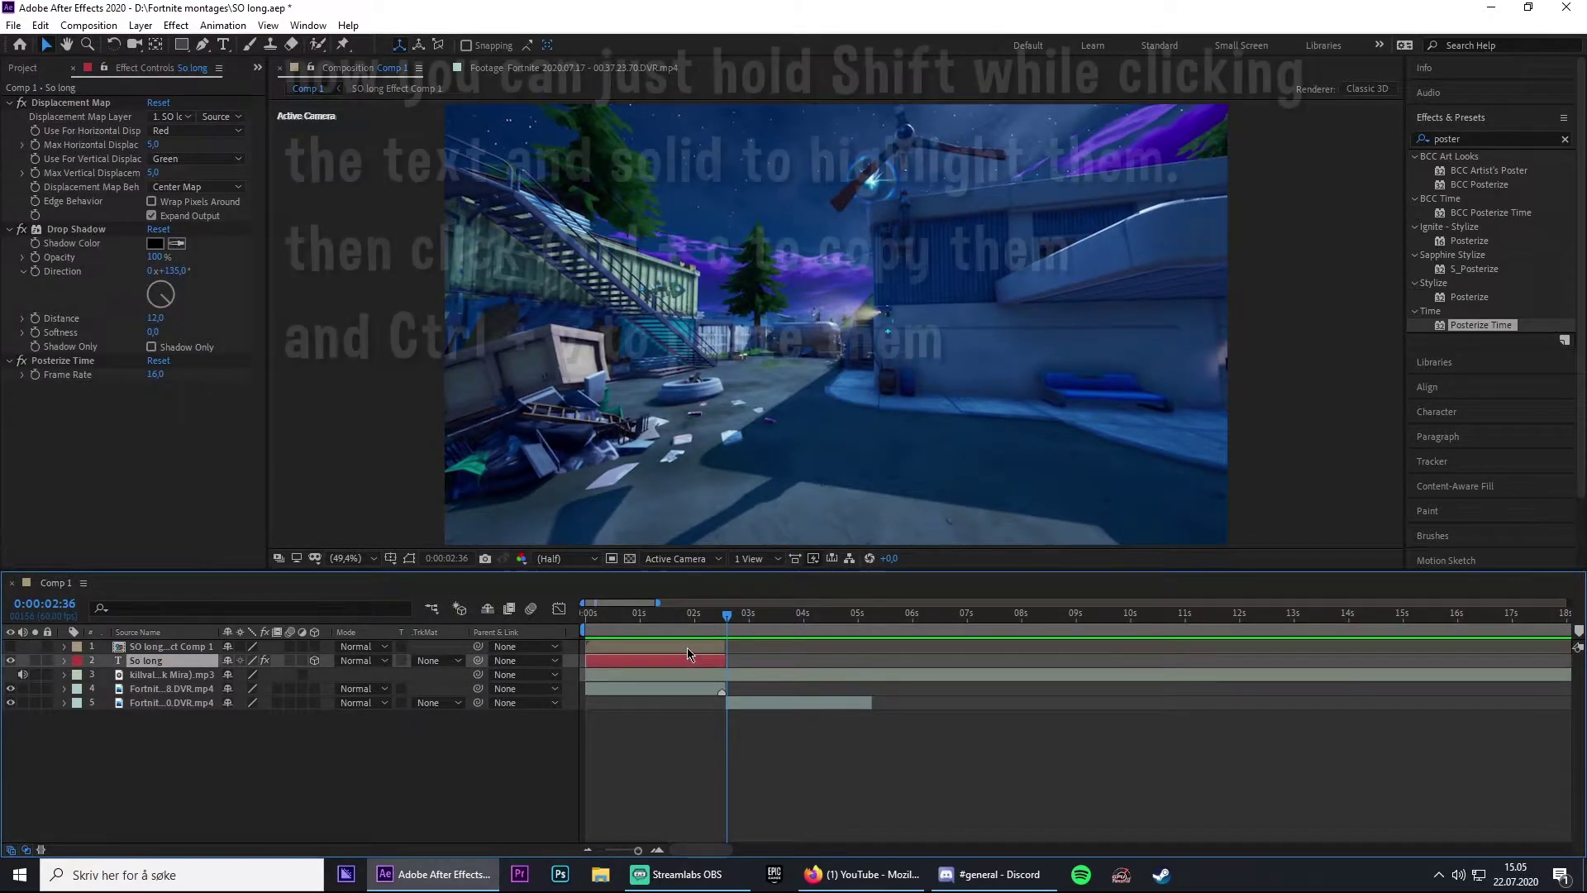
shift+click(686, 646)
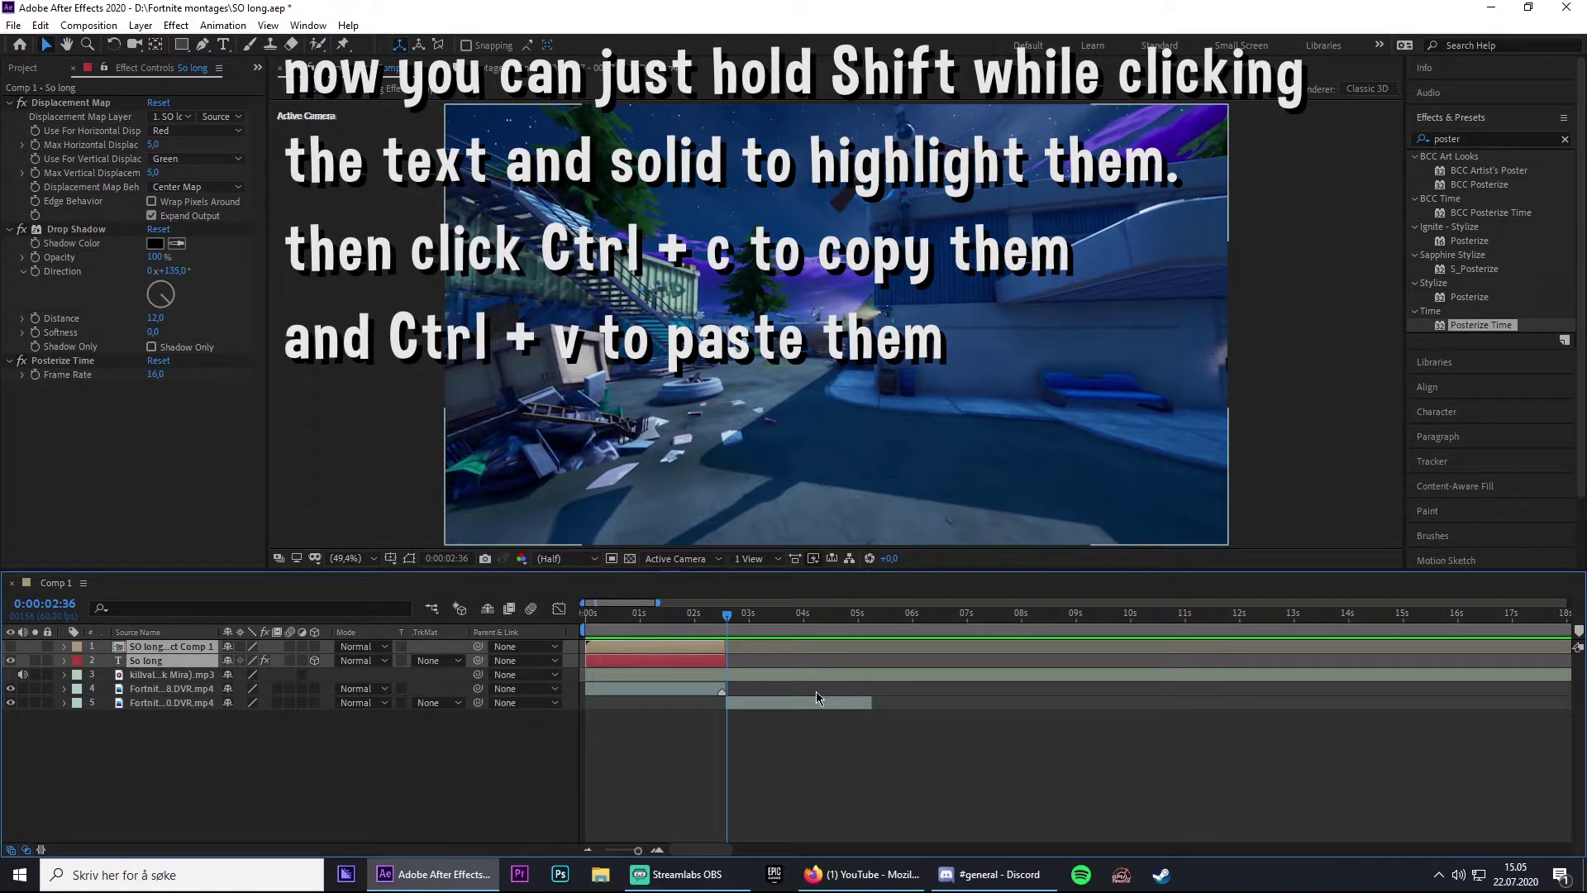
key(ctrl+v)
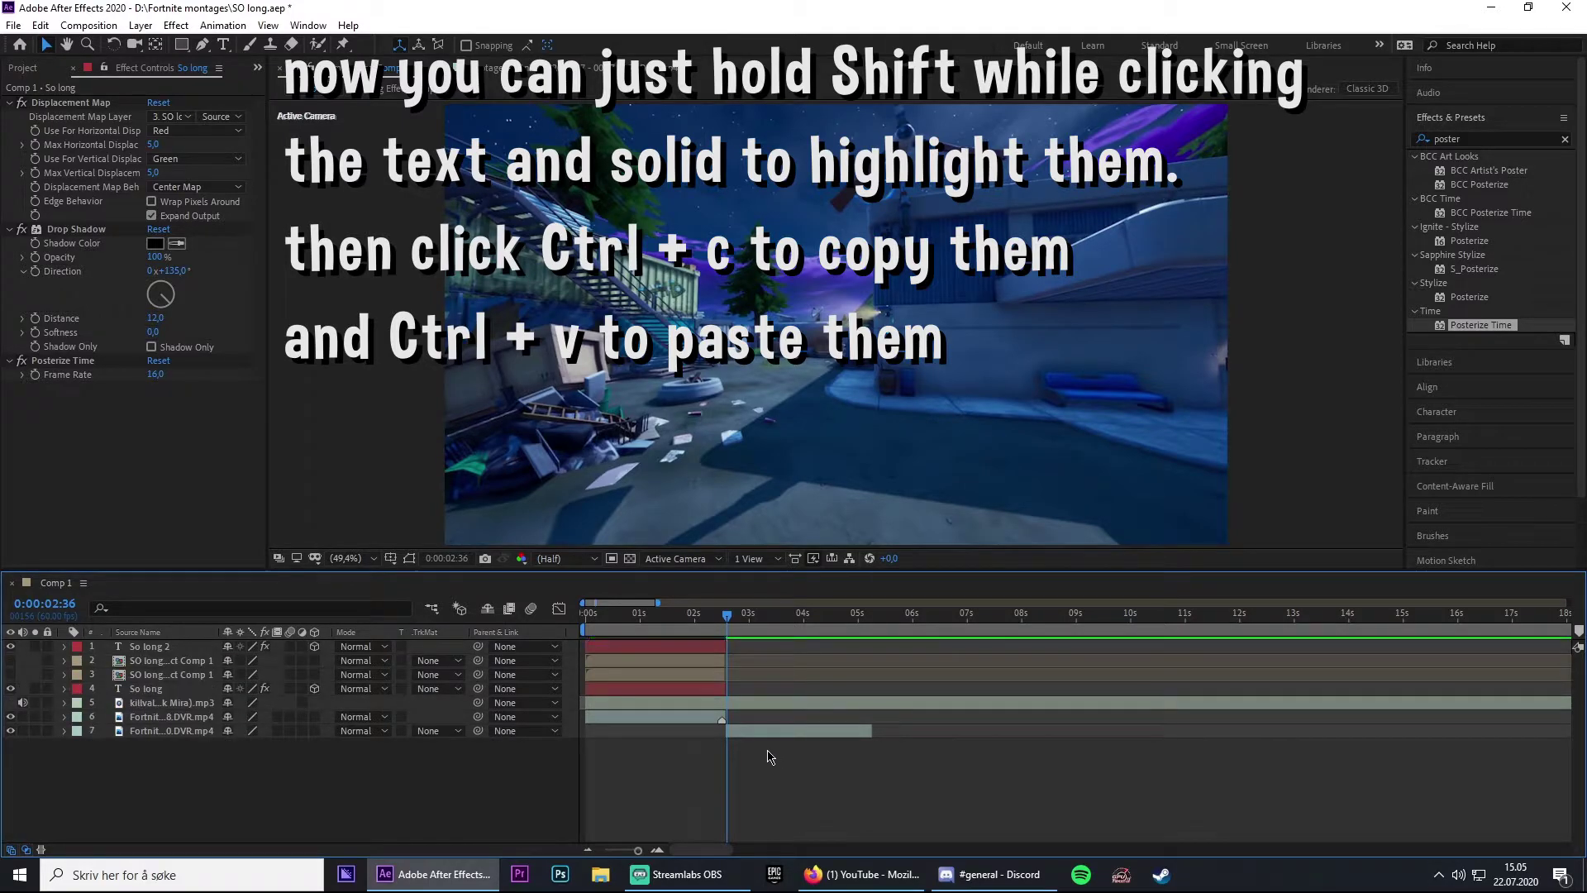
click(704, 651)
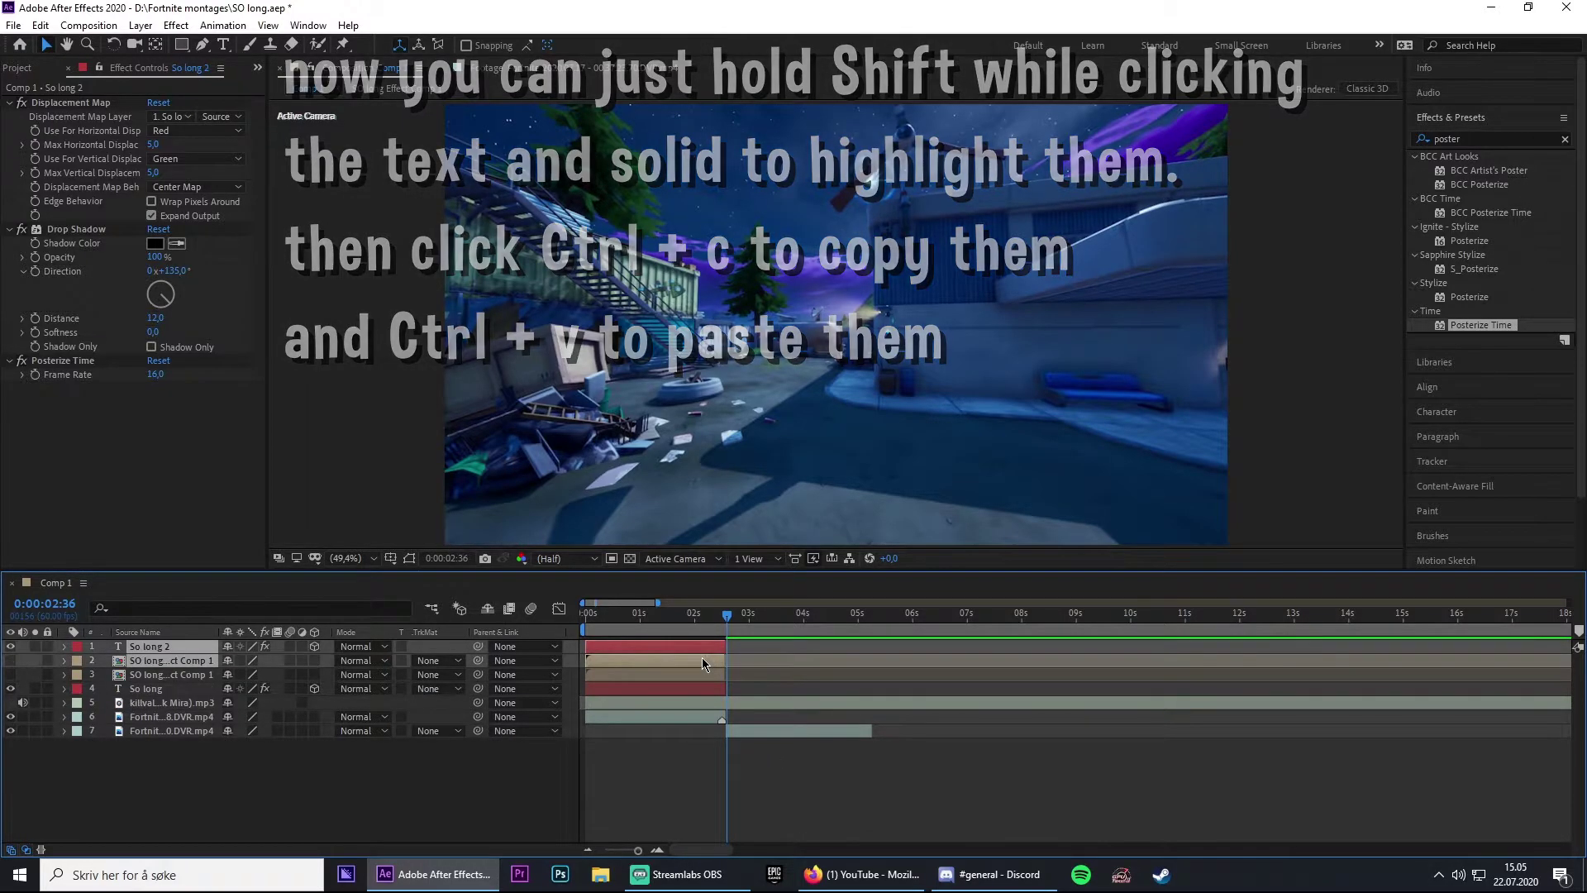
drag(704, 663, 820, 668)
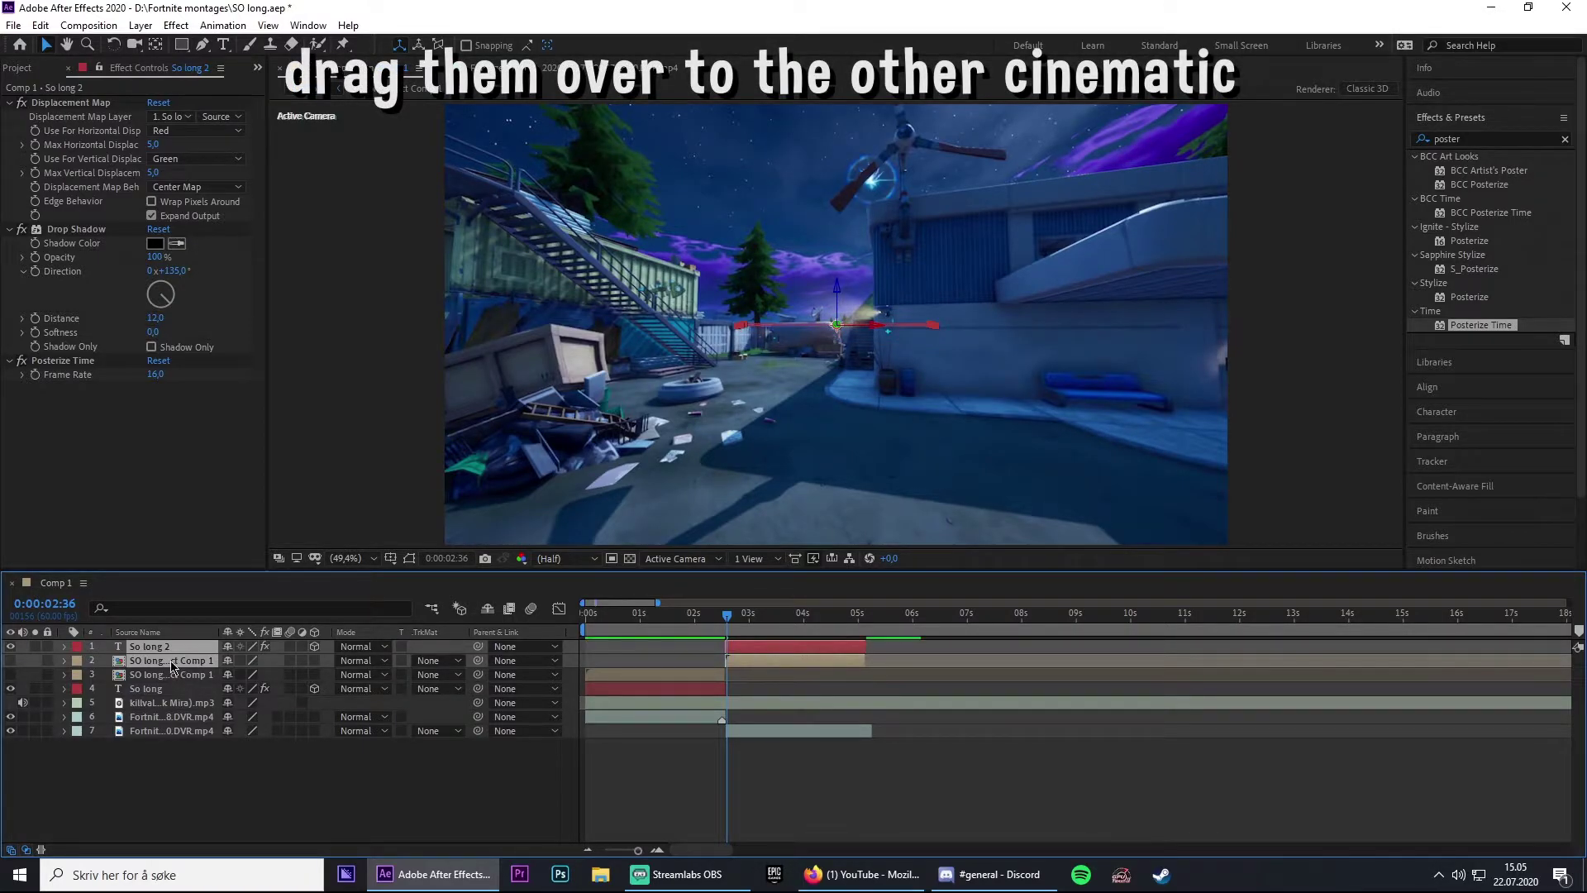
drag(178, 667, 179, 704)
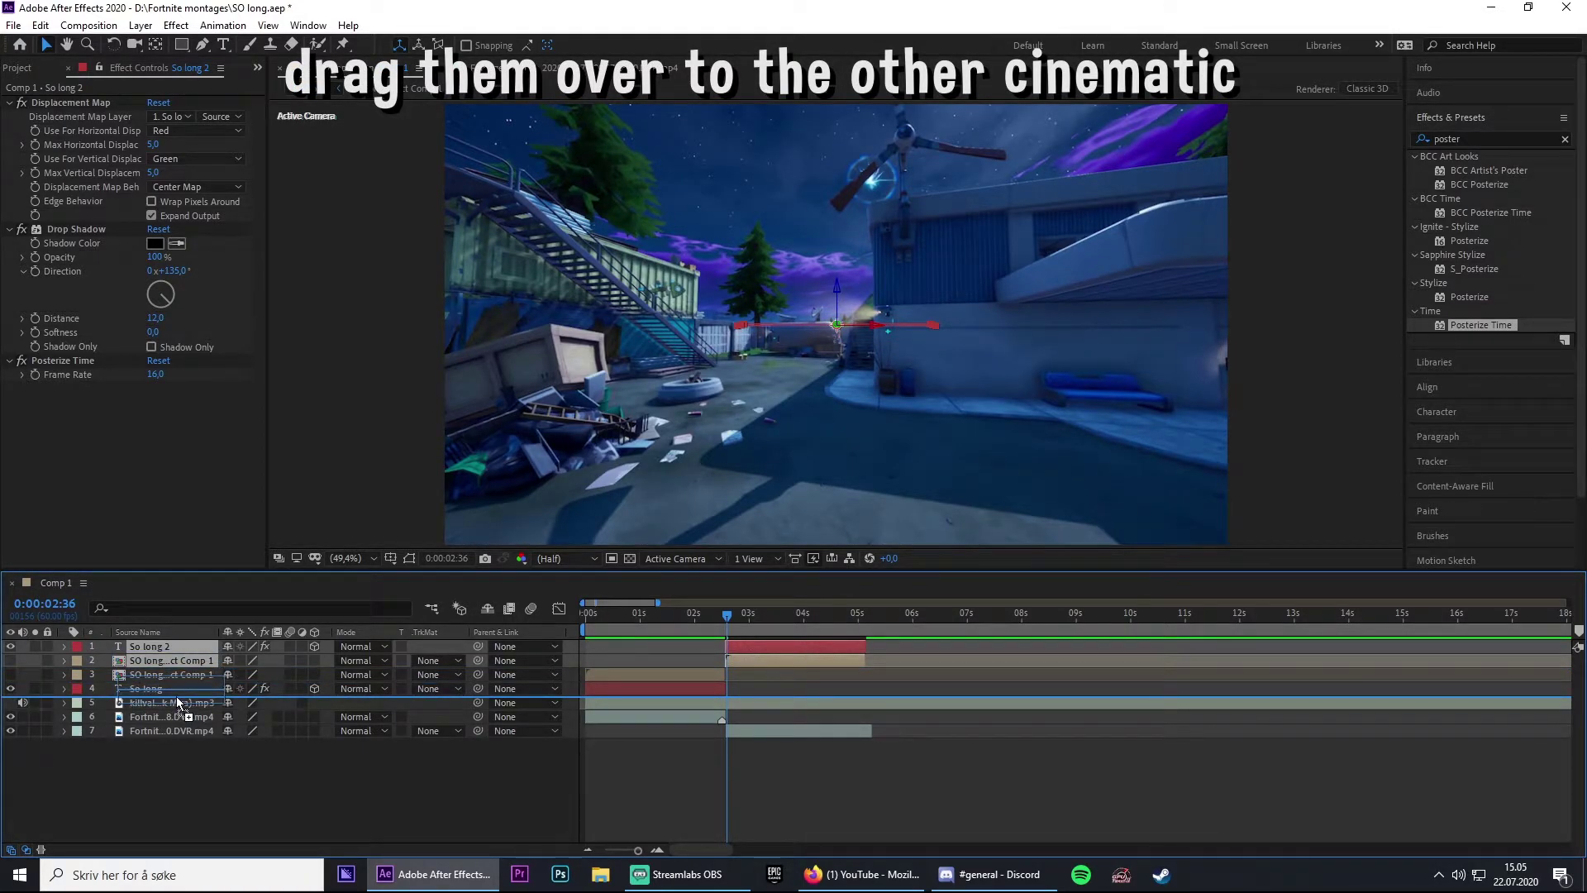
drag(178, 701, 179, 702)
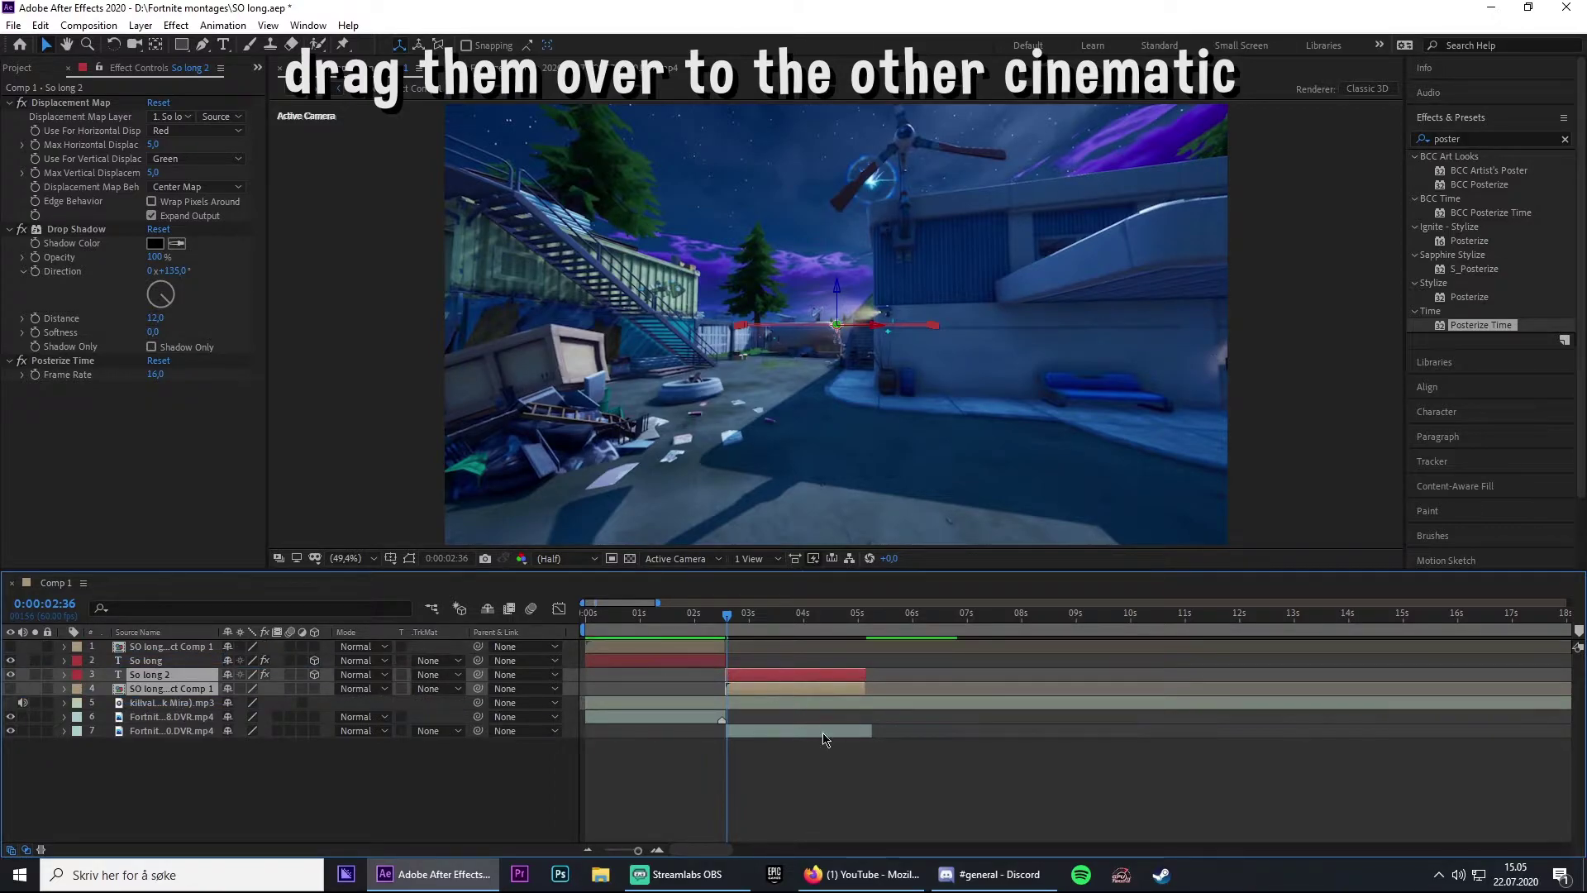
drag(727, 615, 686, 625)
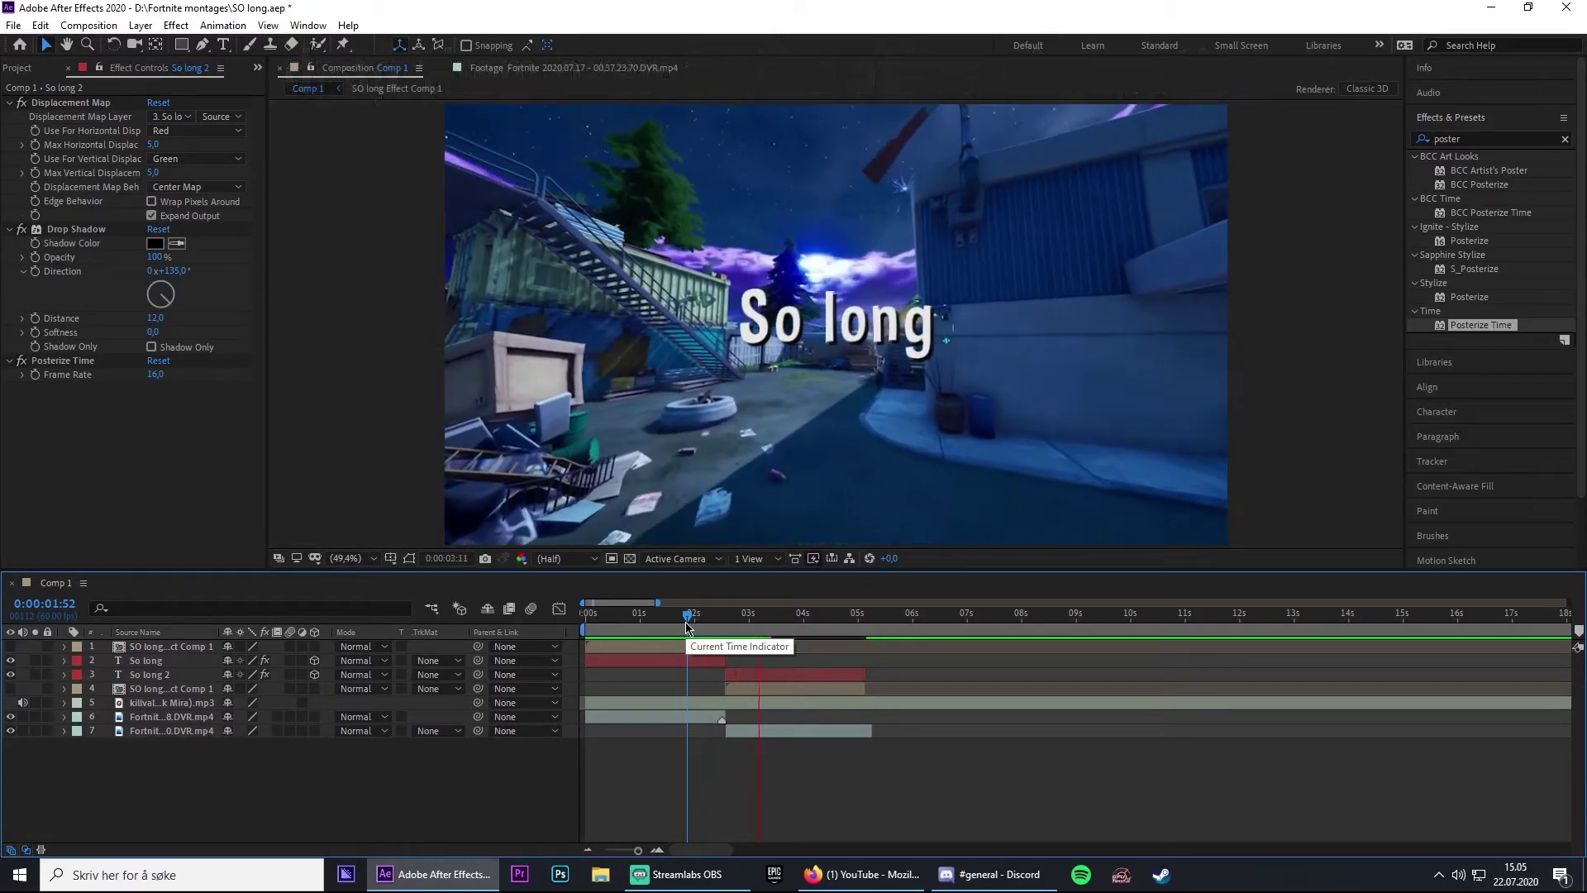
Replace the So long 2 layer's wording with 'Highlights #1' over the second clip
drag(686, 625, 762, 628)
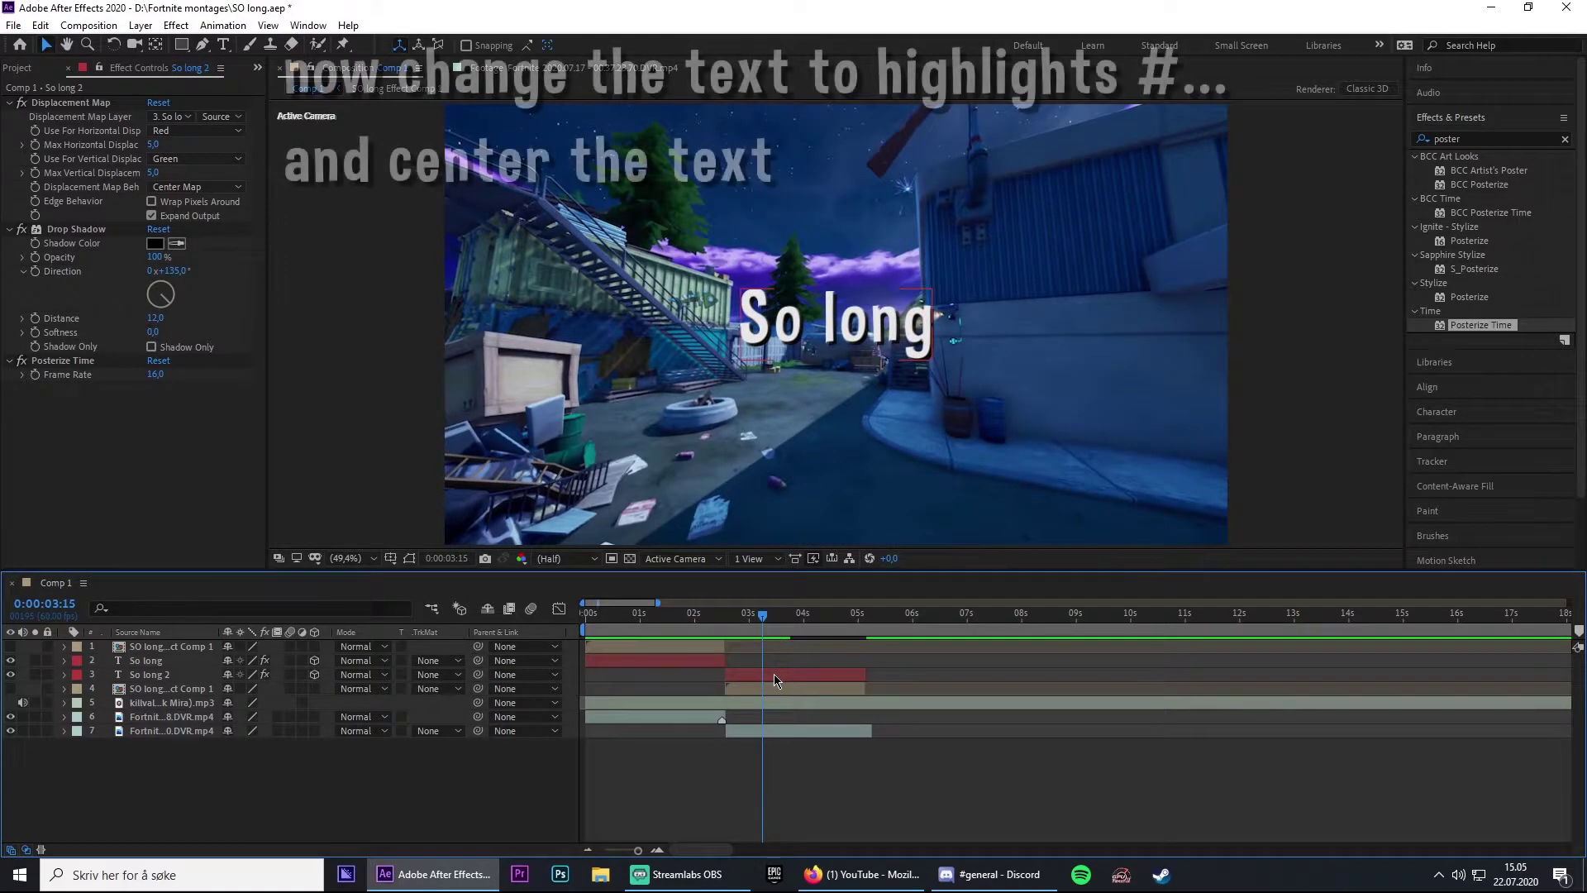
click(775, 678)
double_click(774, 673)
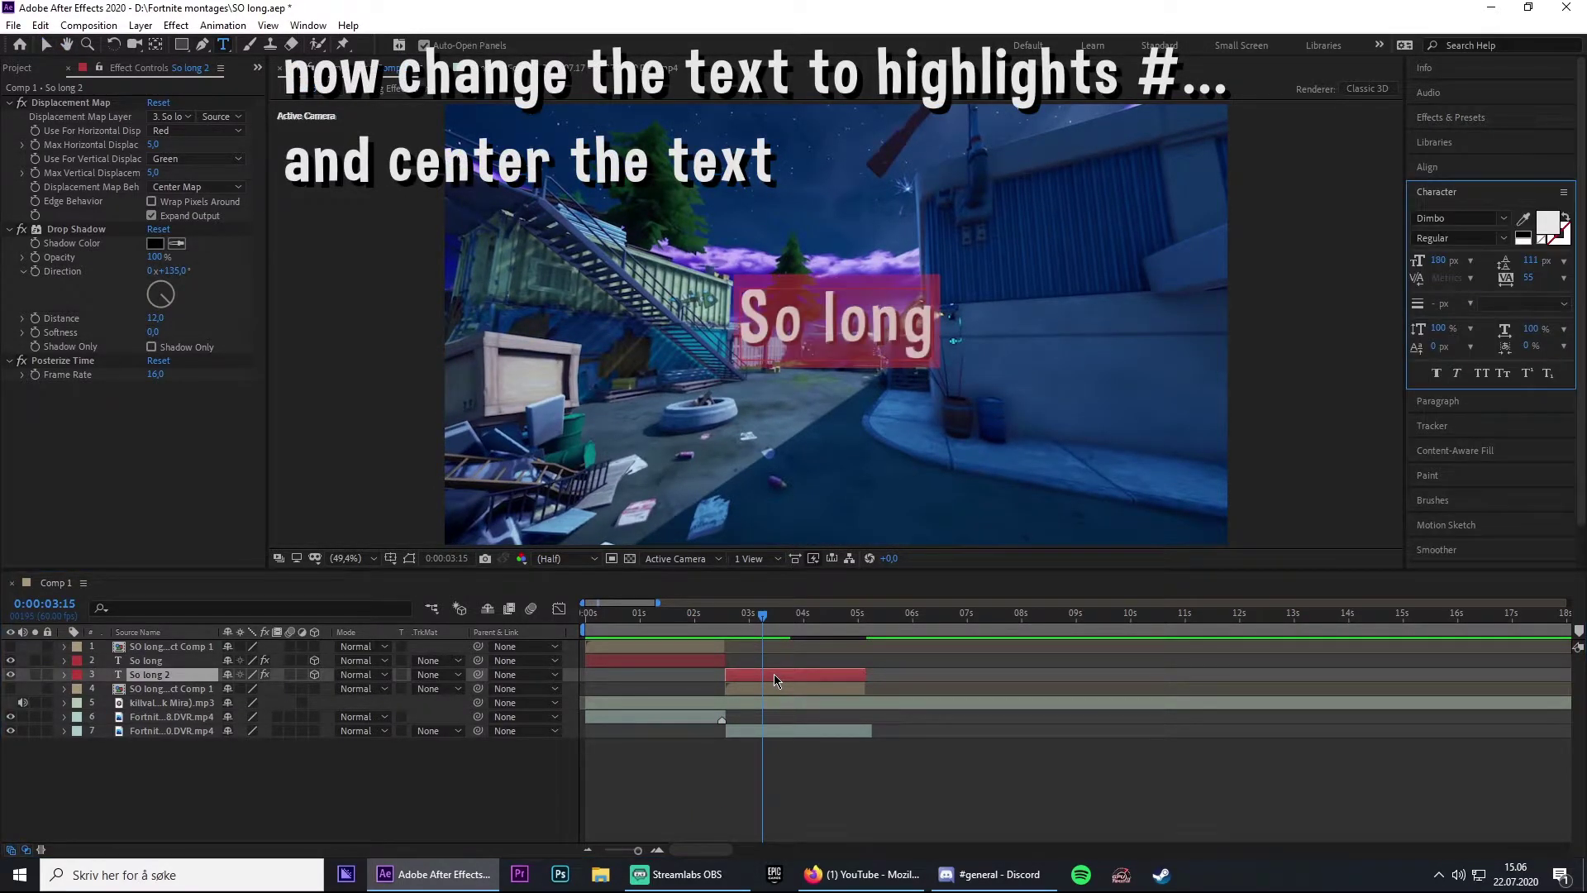
key(BackSpace)
text(Hi)
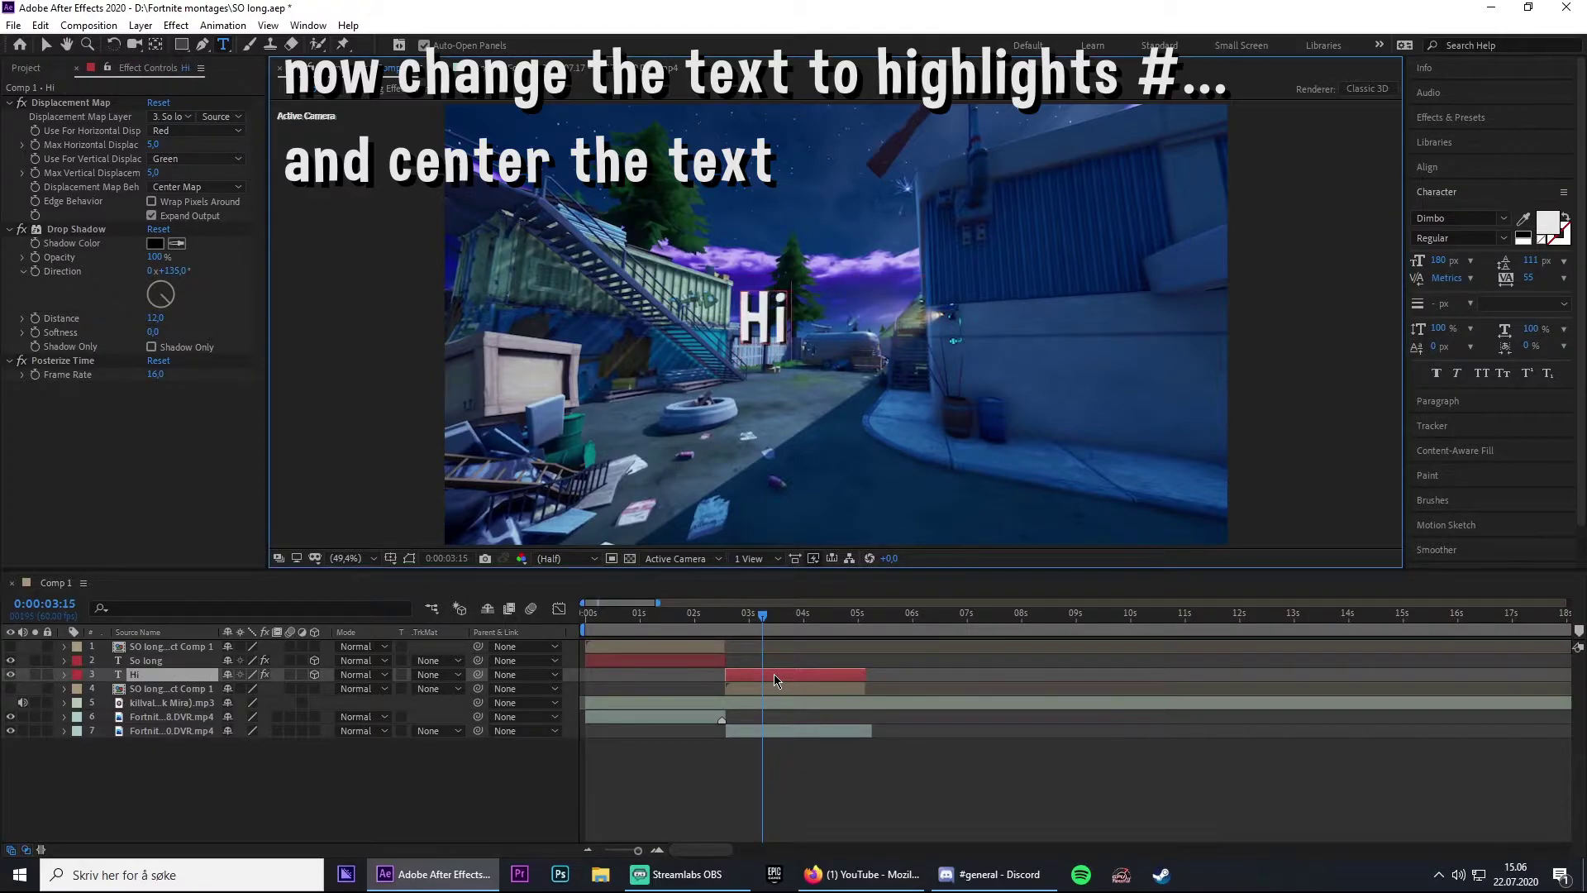
text(ghlight)
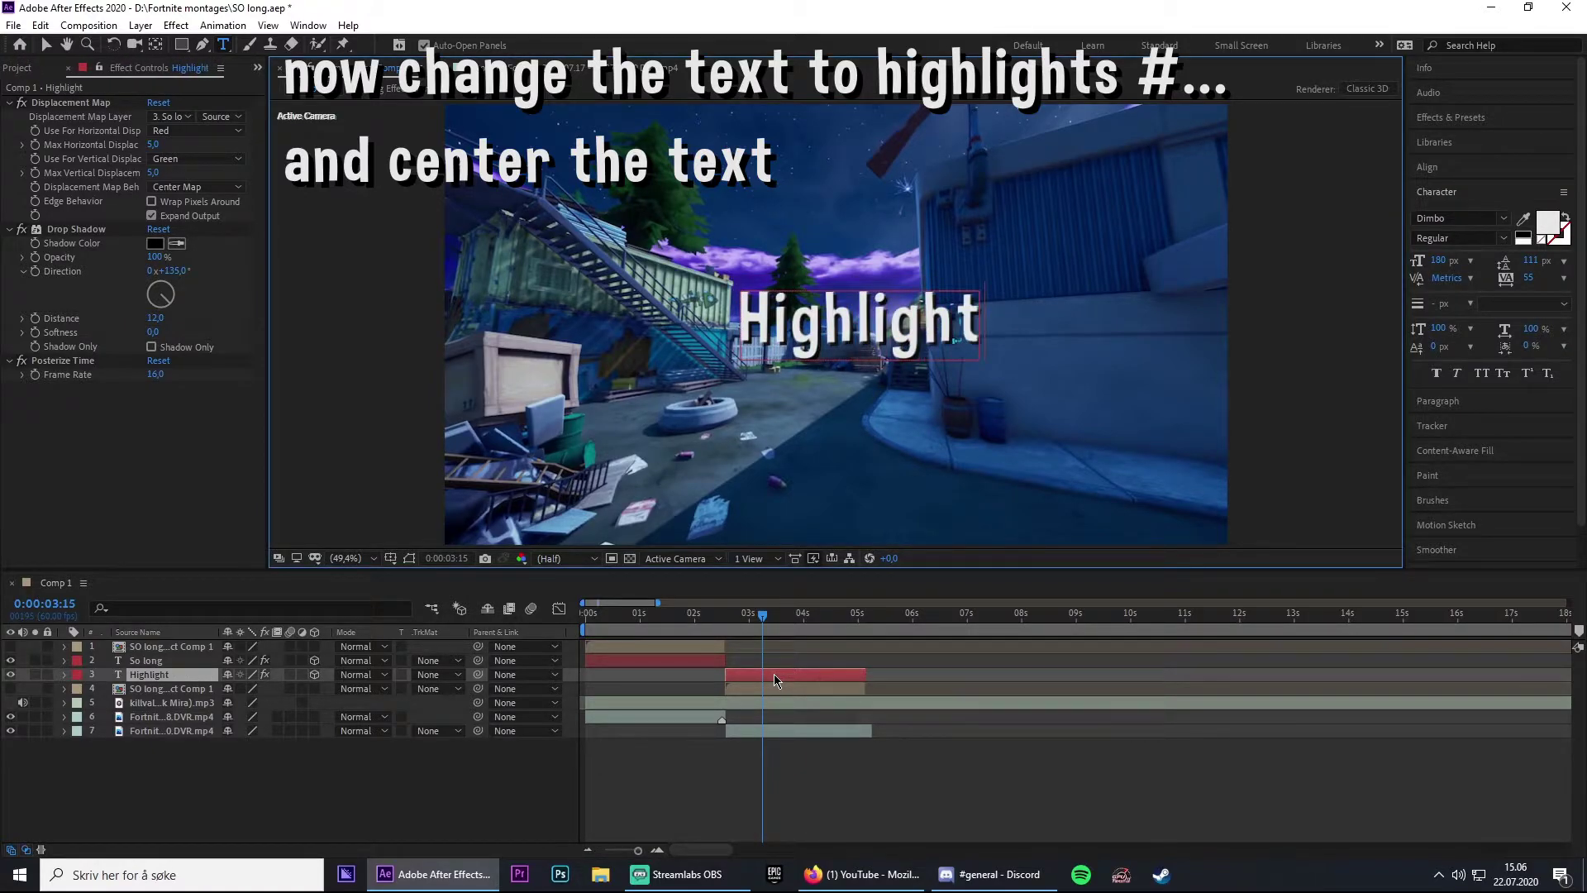
text(s)
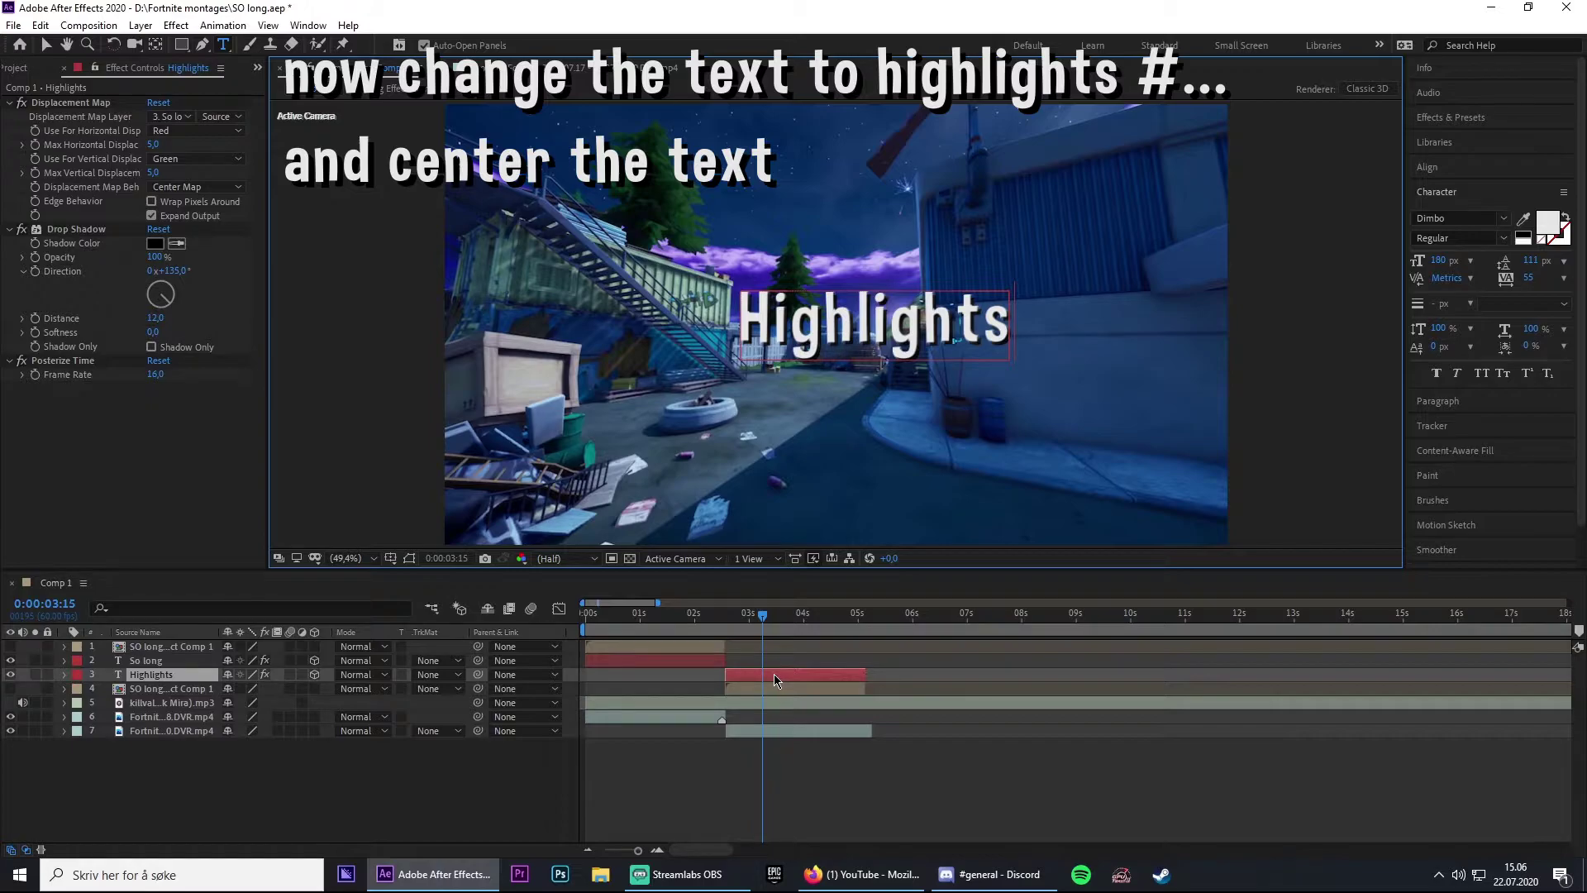
text( #)
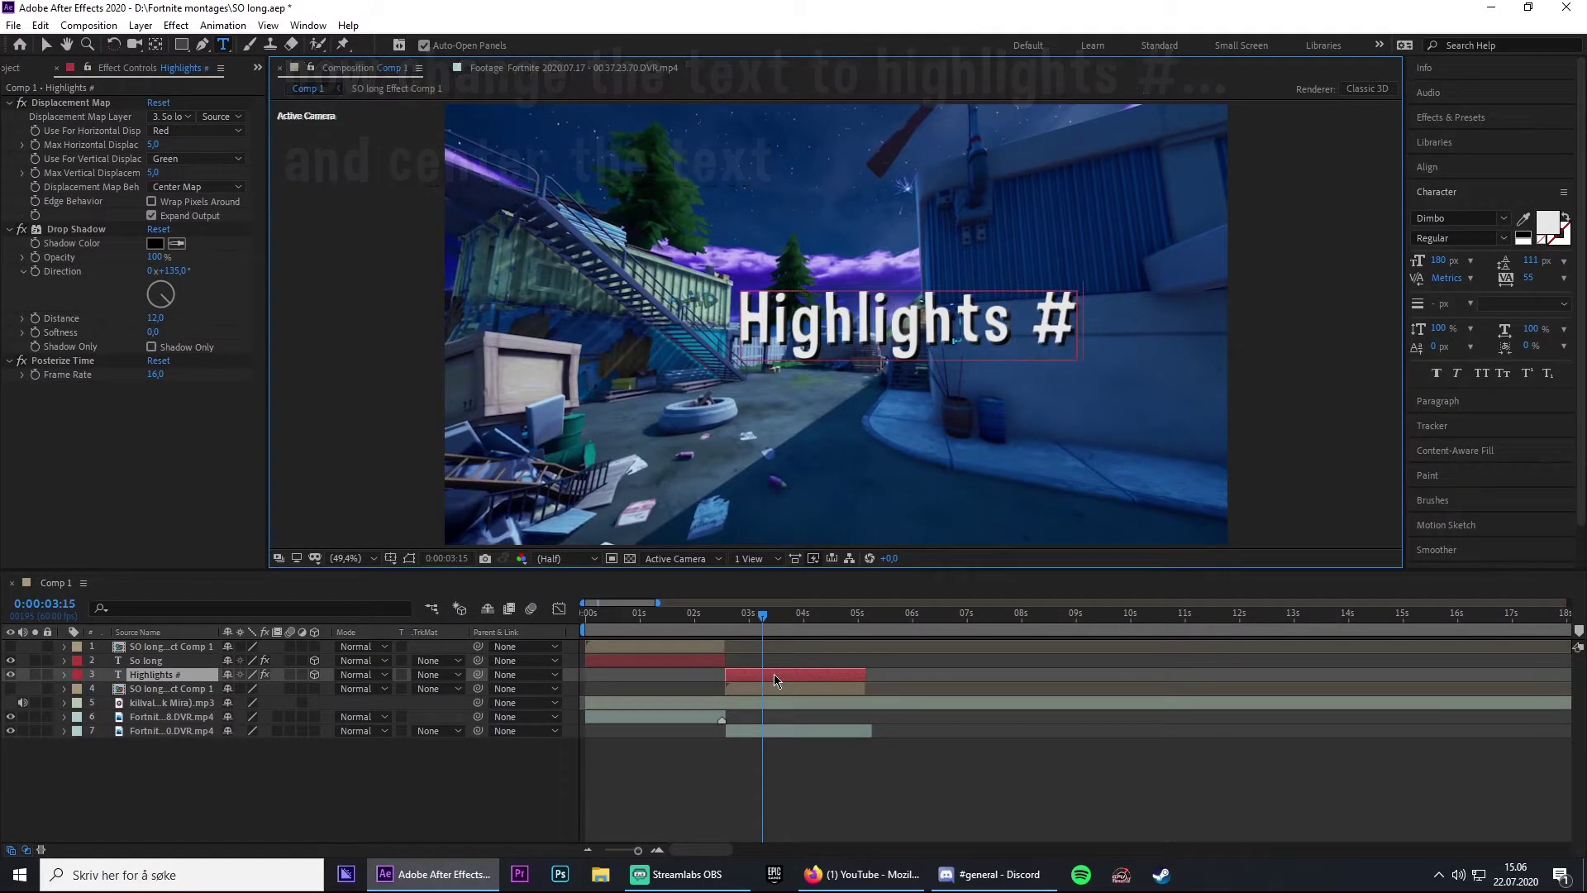
text(1)
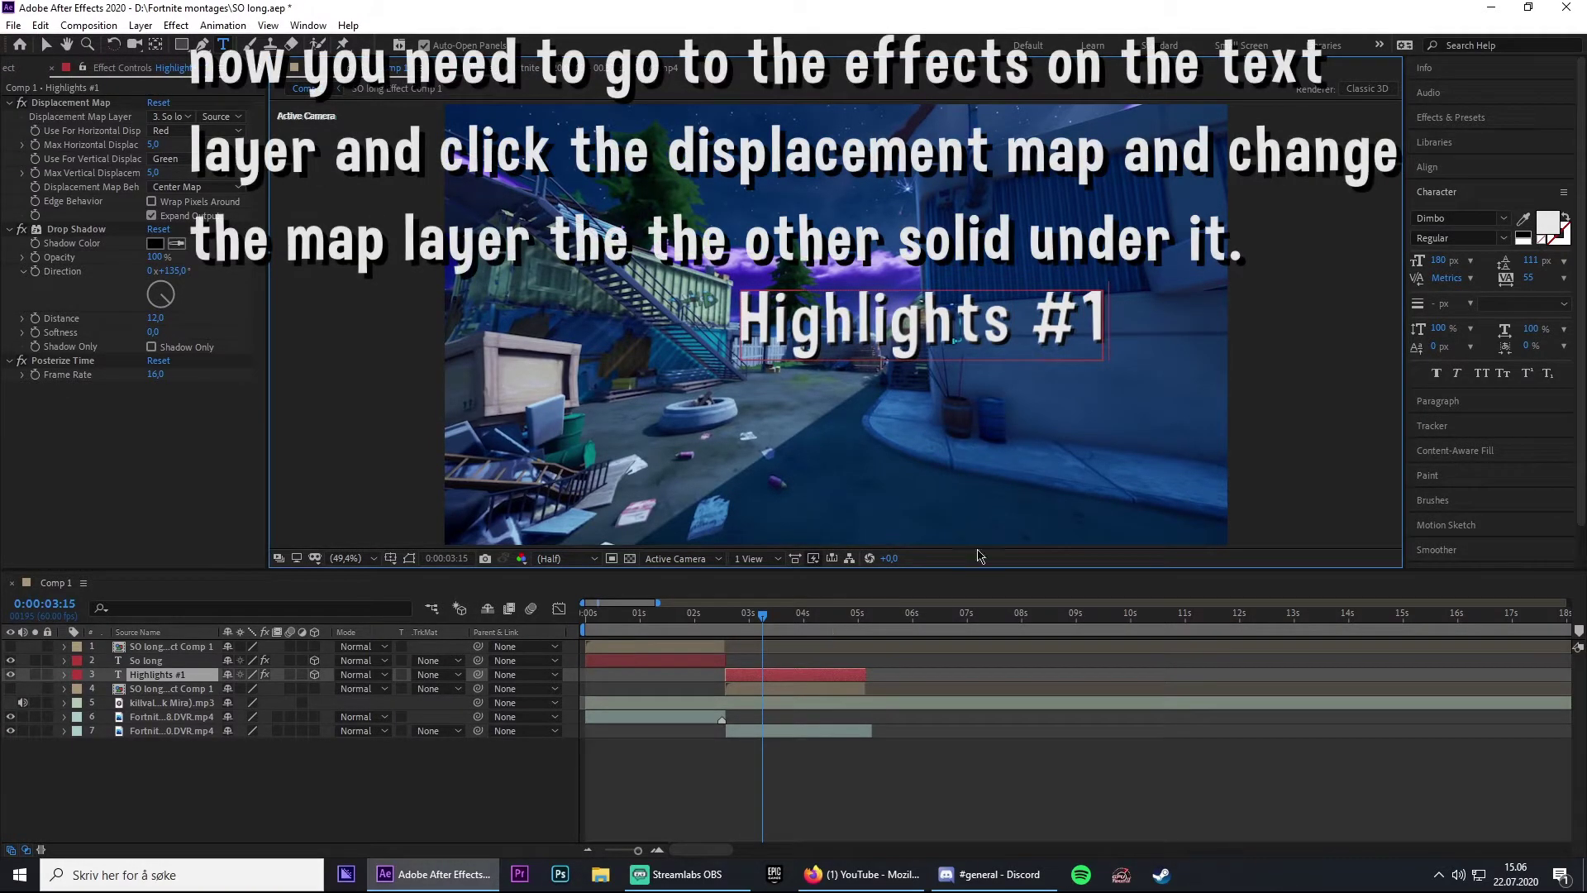
Point the Highlights #1 Displacement Map at the duplicate effect comp layer below it
click(724, 621)
click(171, 680)
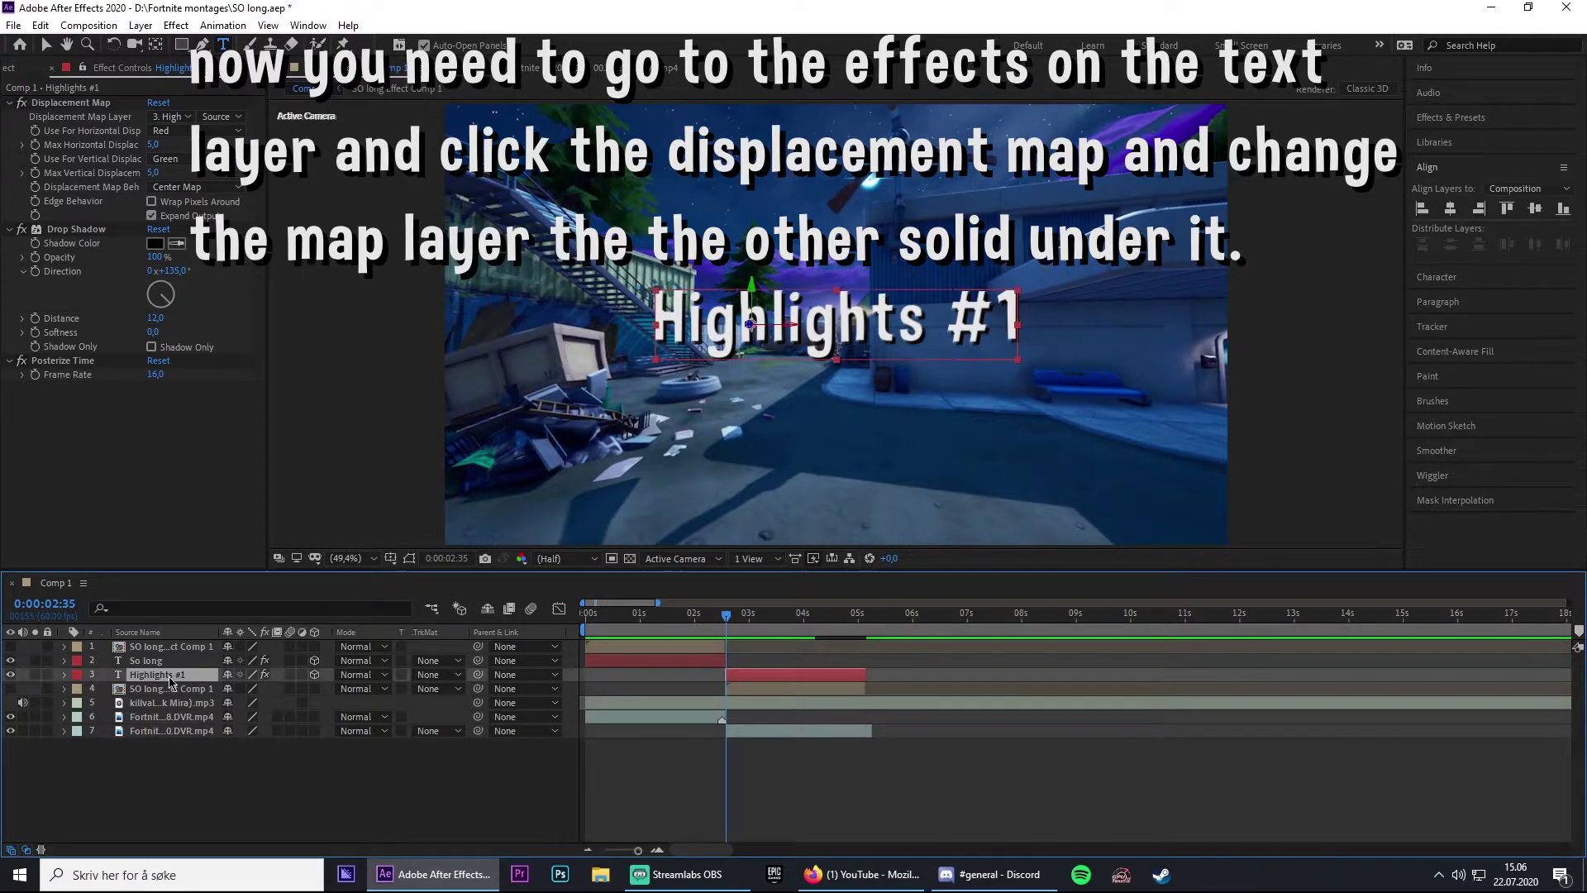
click(65, 675)
click(80, 703)
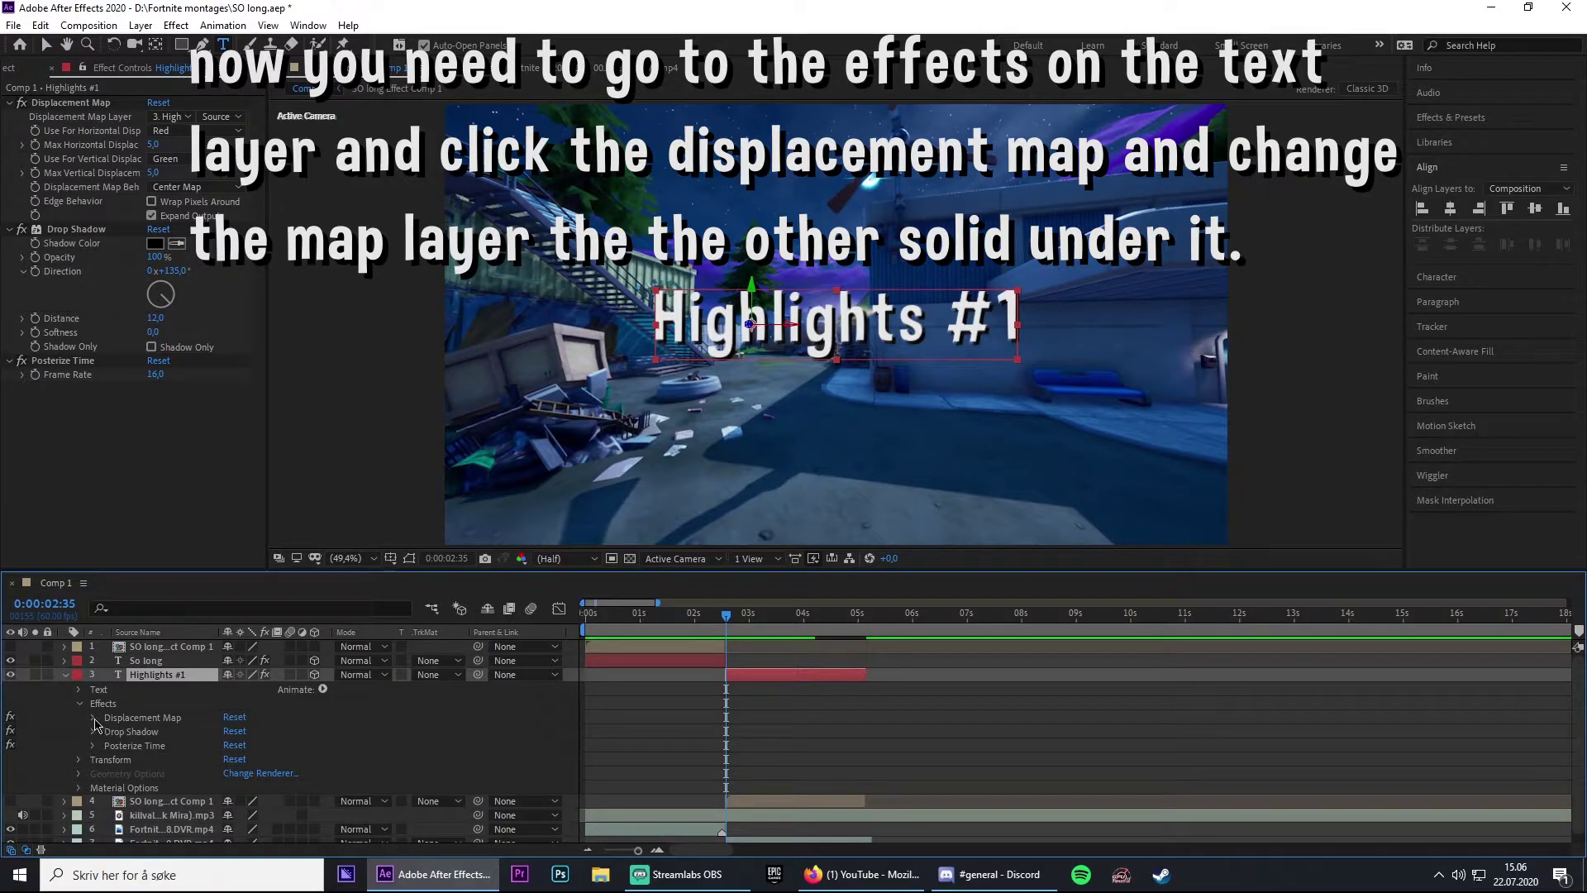
click(94, 718)
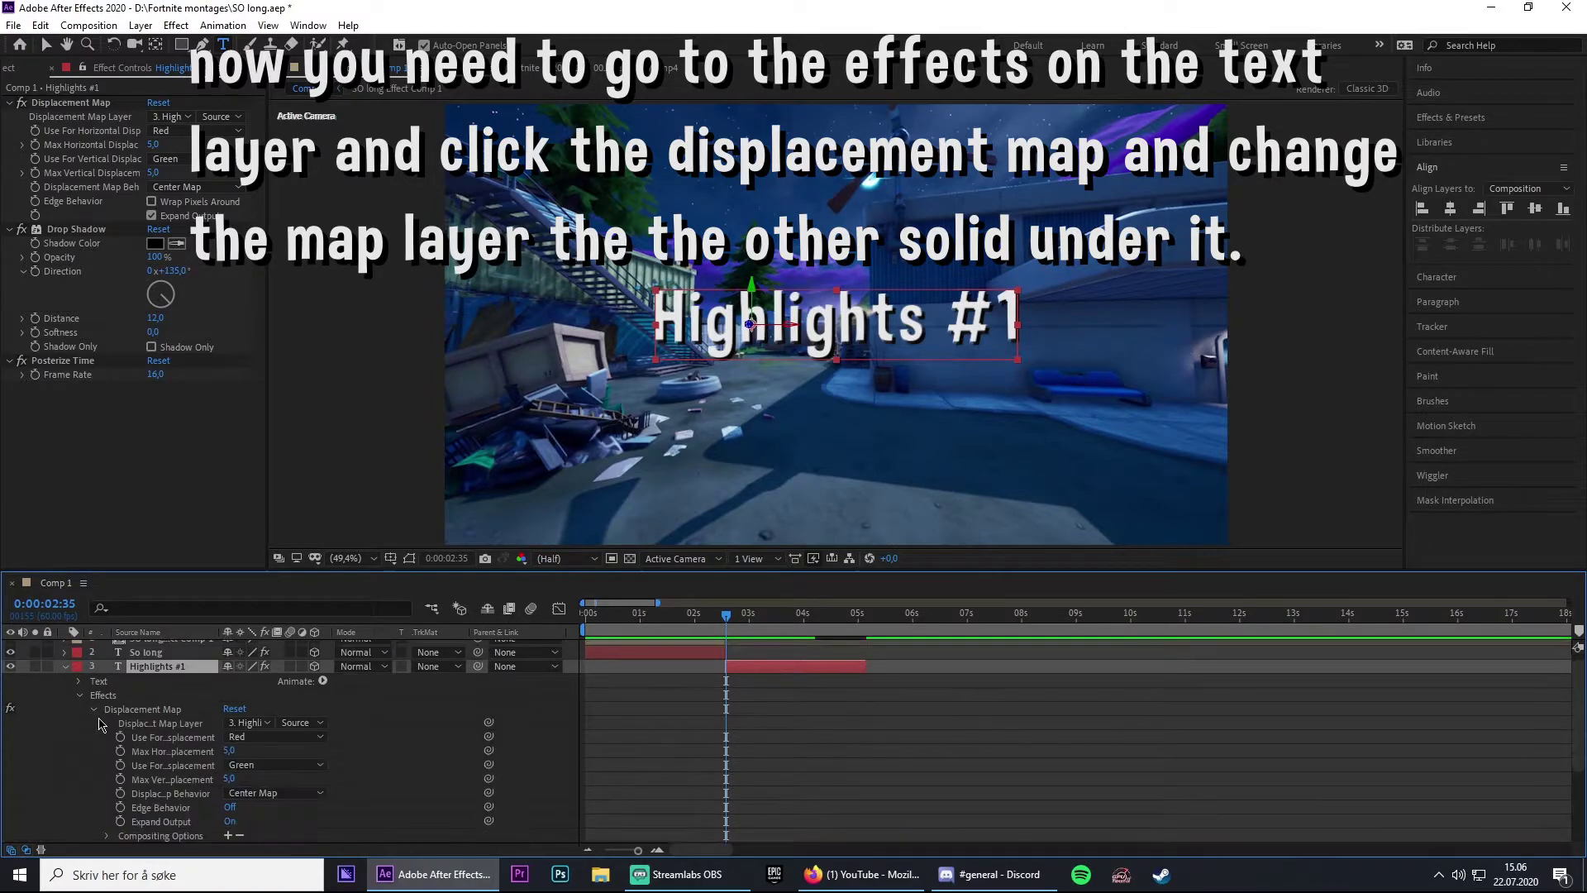
click(248, 723)
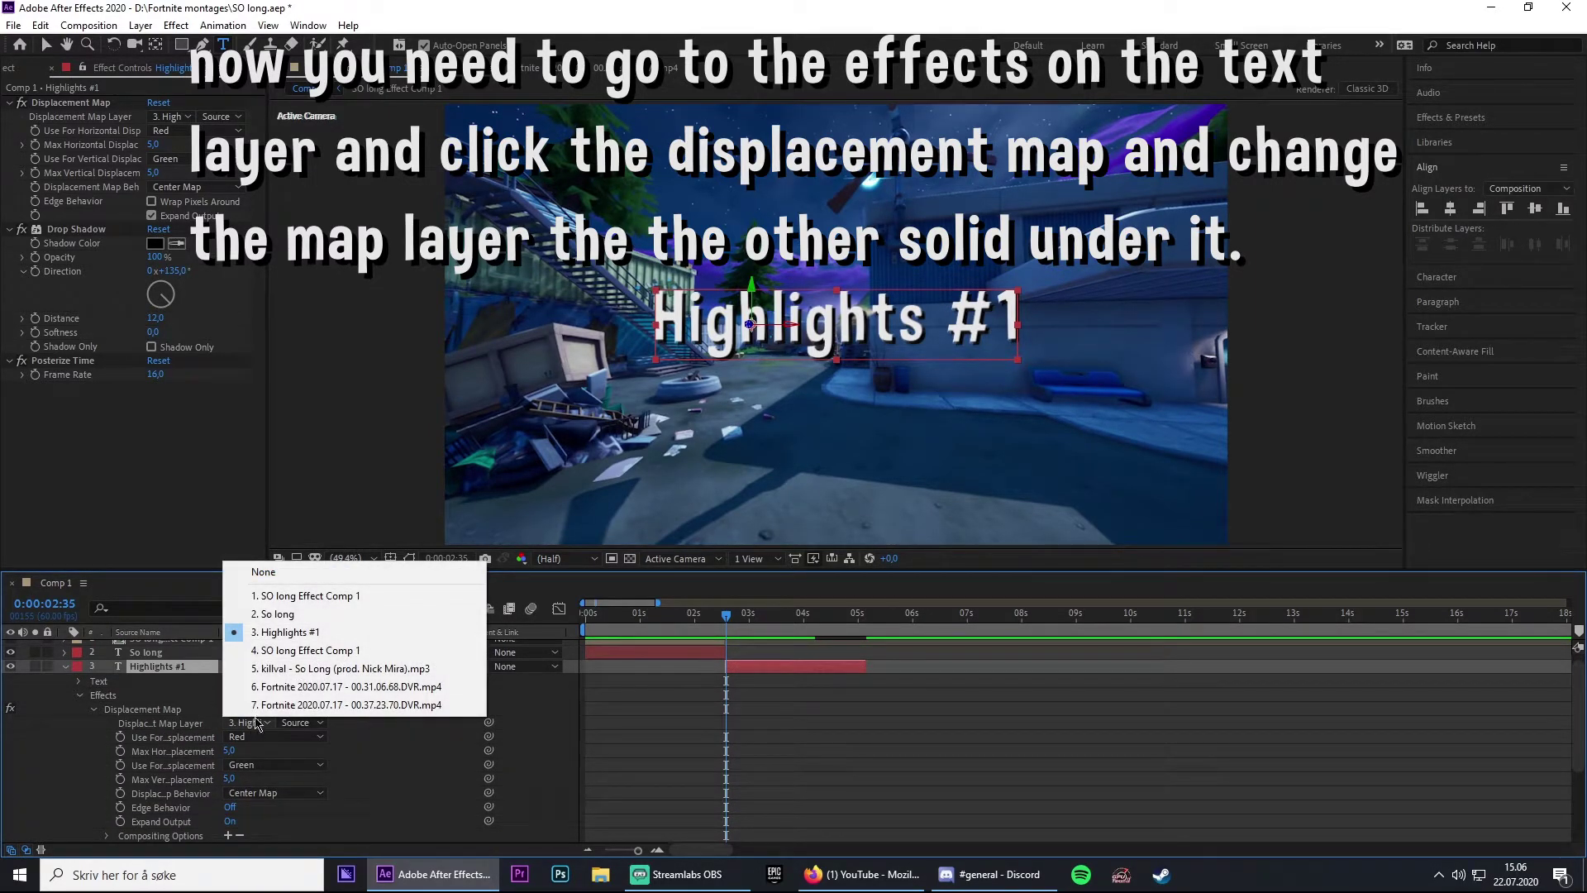
click(297, 650)
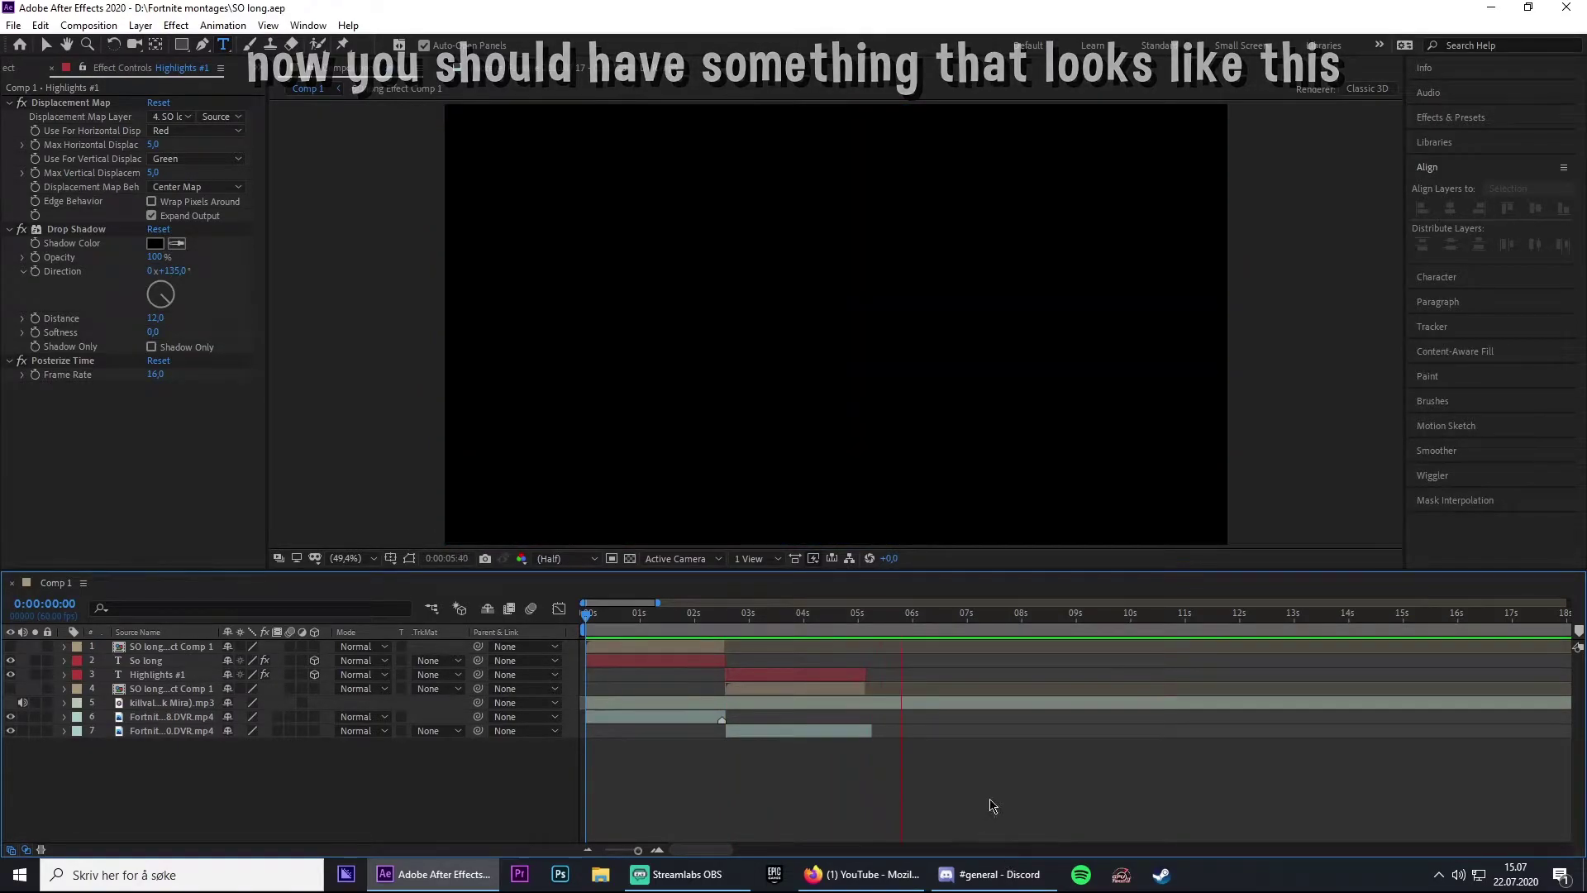
Open the Desktop gameplay recording in the Footage viewer and set its In point at 0:04:30:26
click(746, 618)
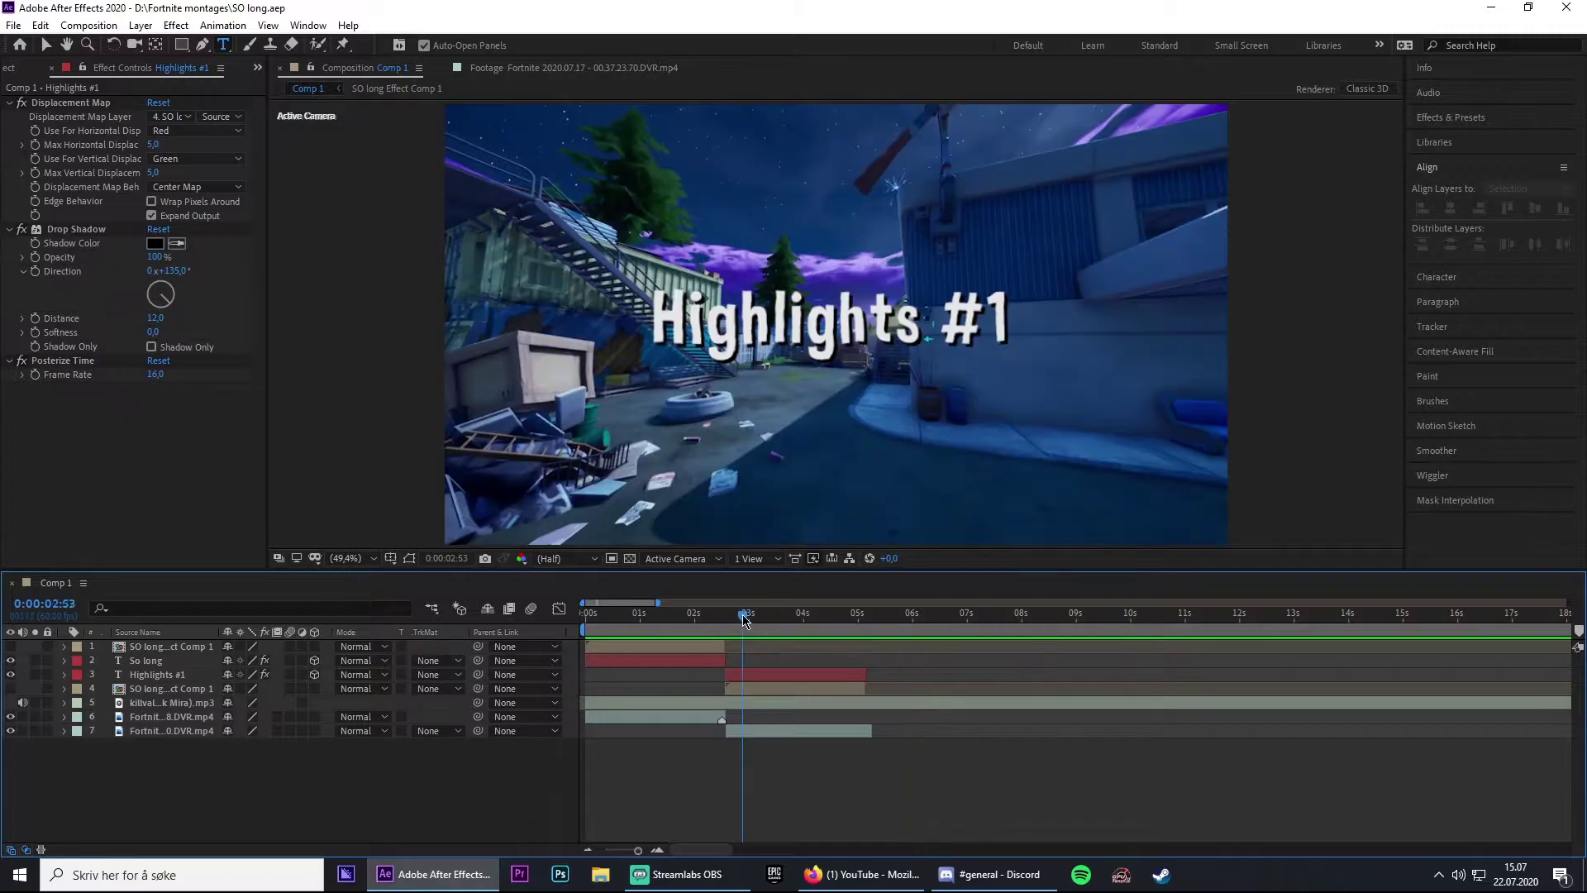
click(53, 68)
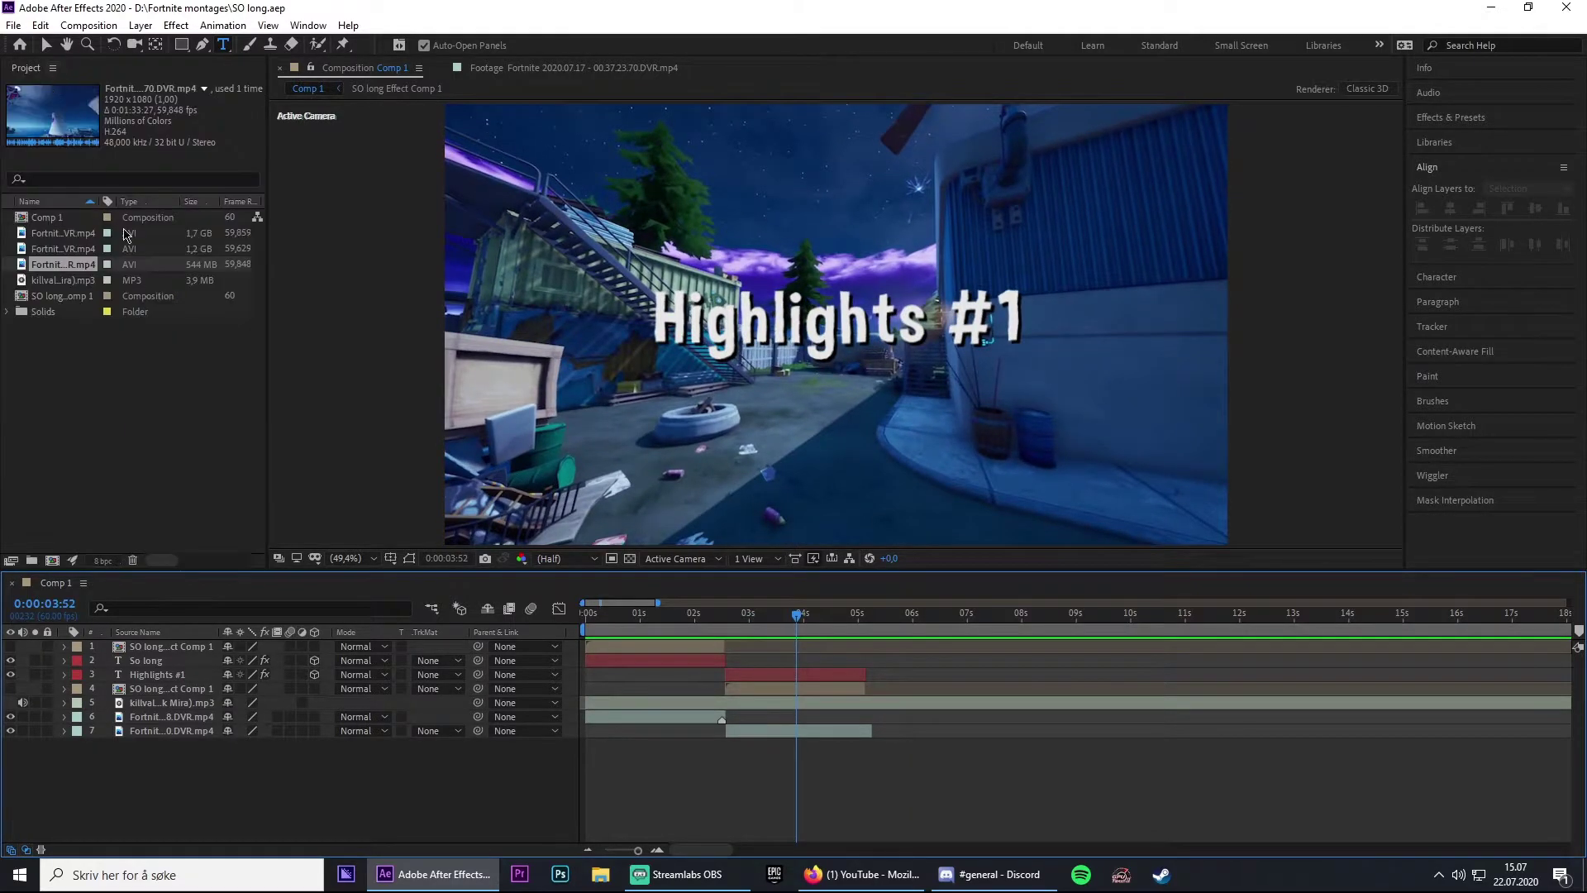
double_click(62, 233)
click(1265, 522)
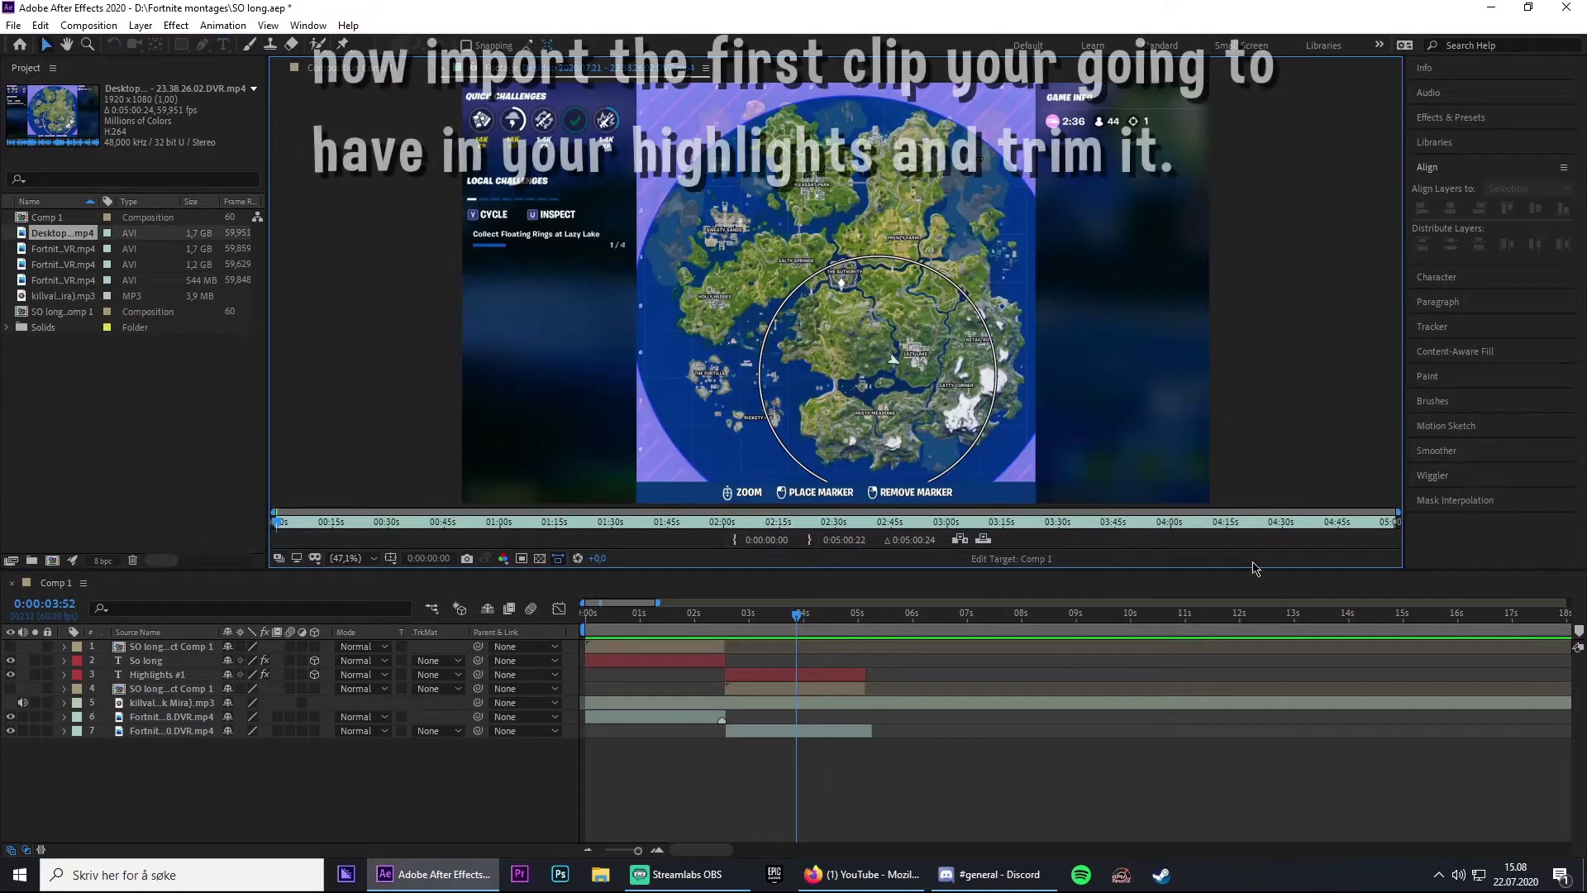
drag(1318, 533, 1293, 545)
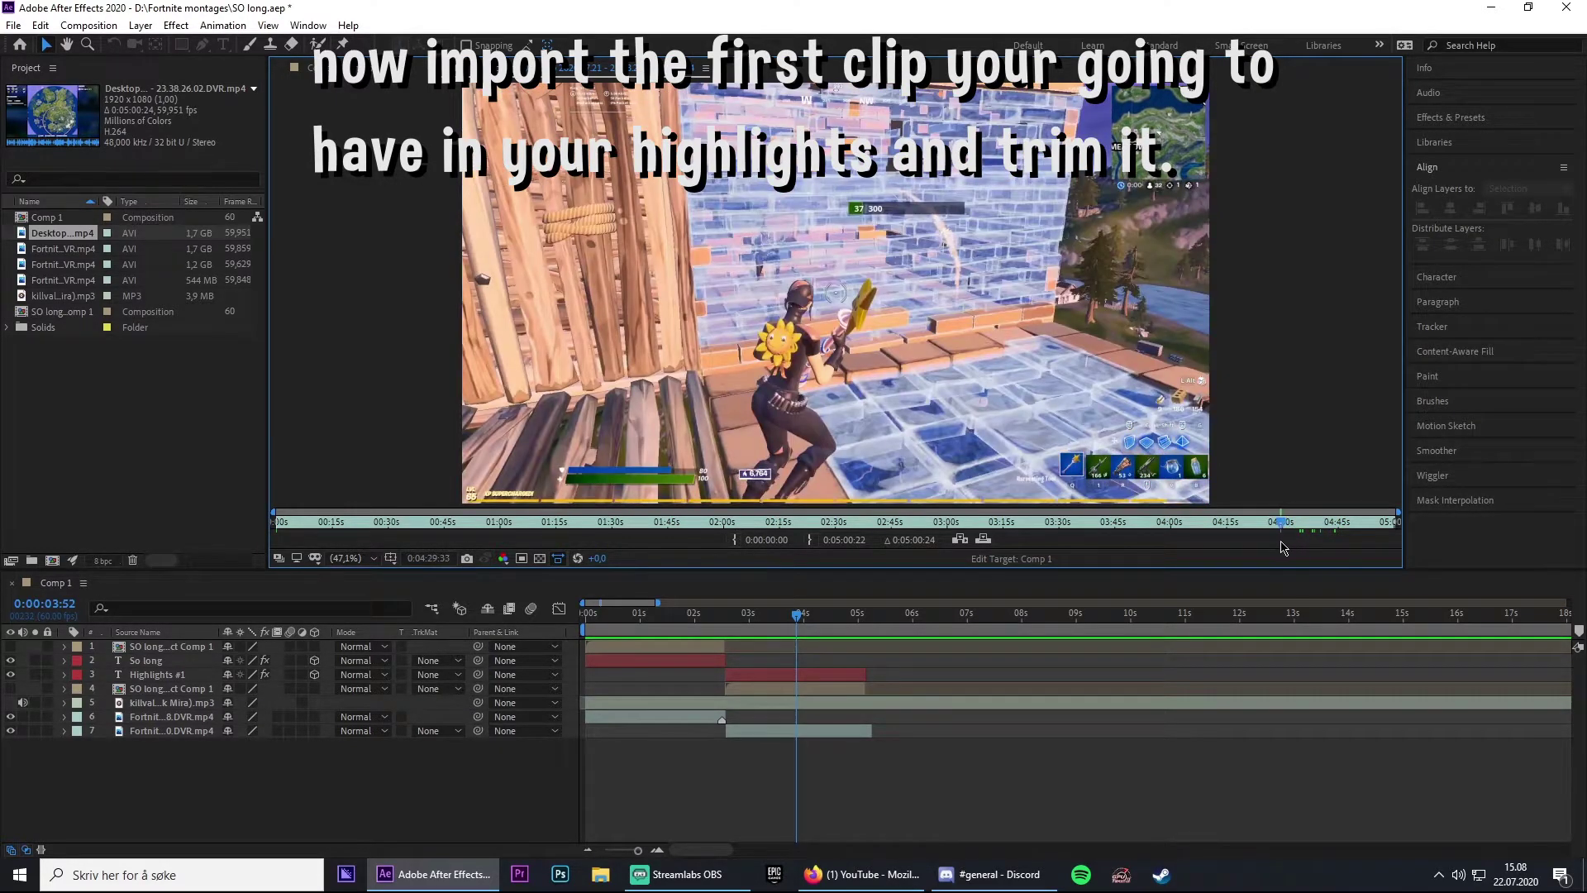
click(733, 541)
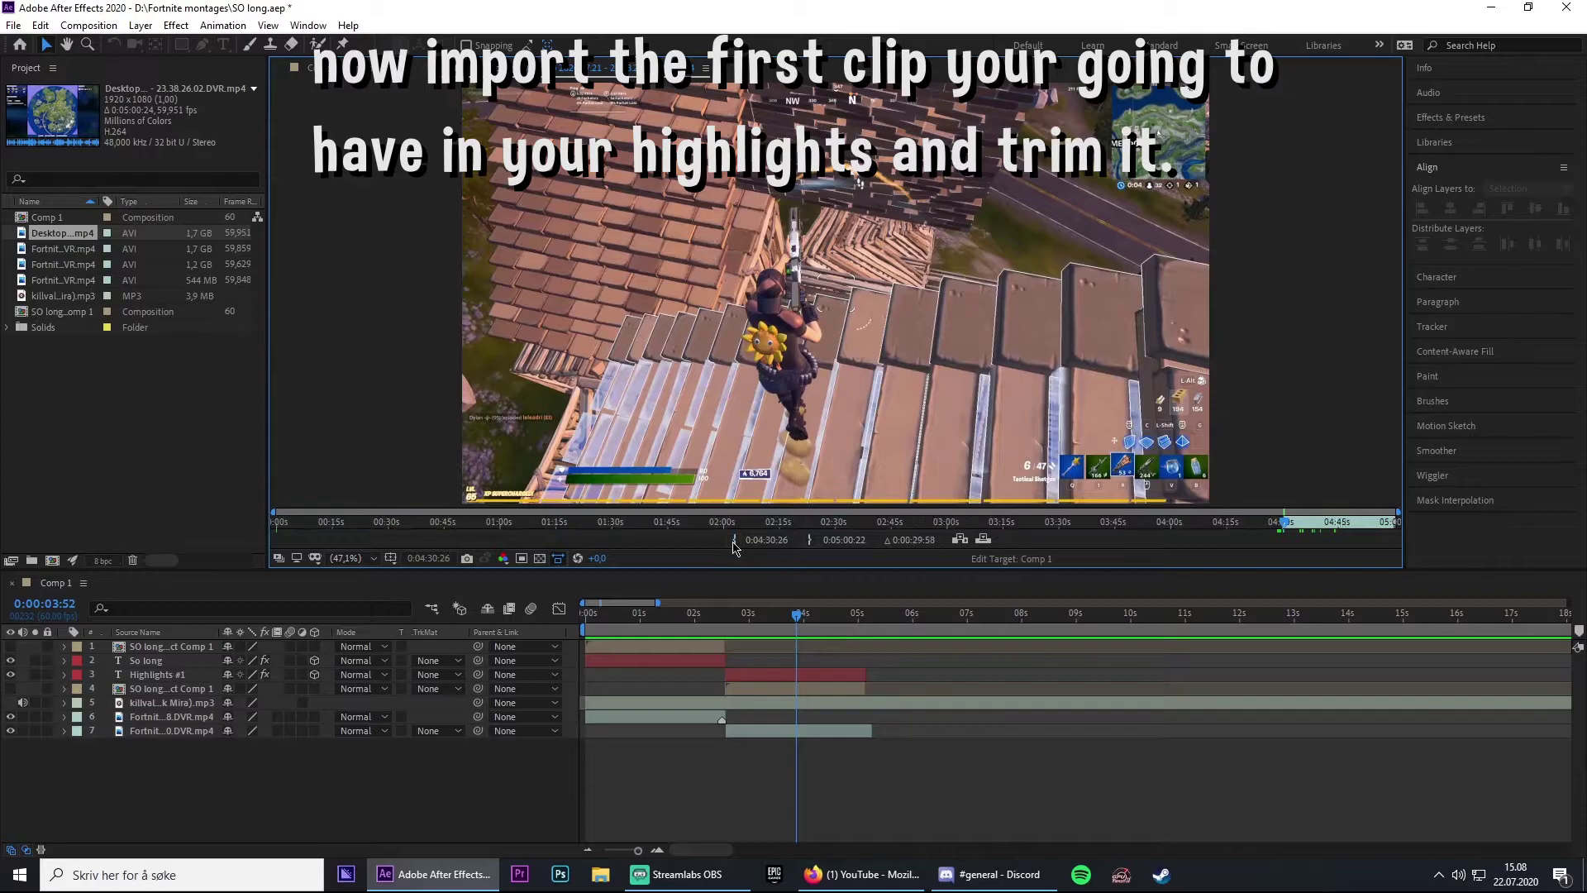
drag(1289, 525, 1331, 527)
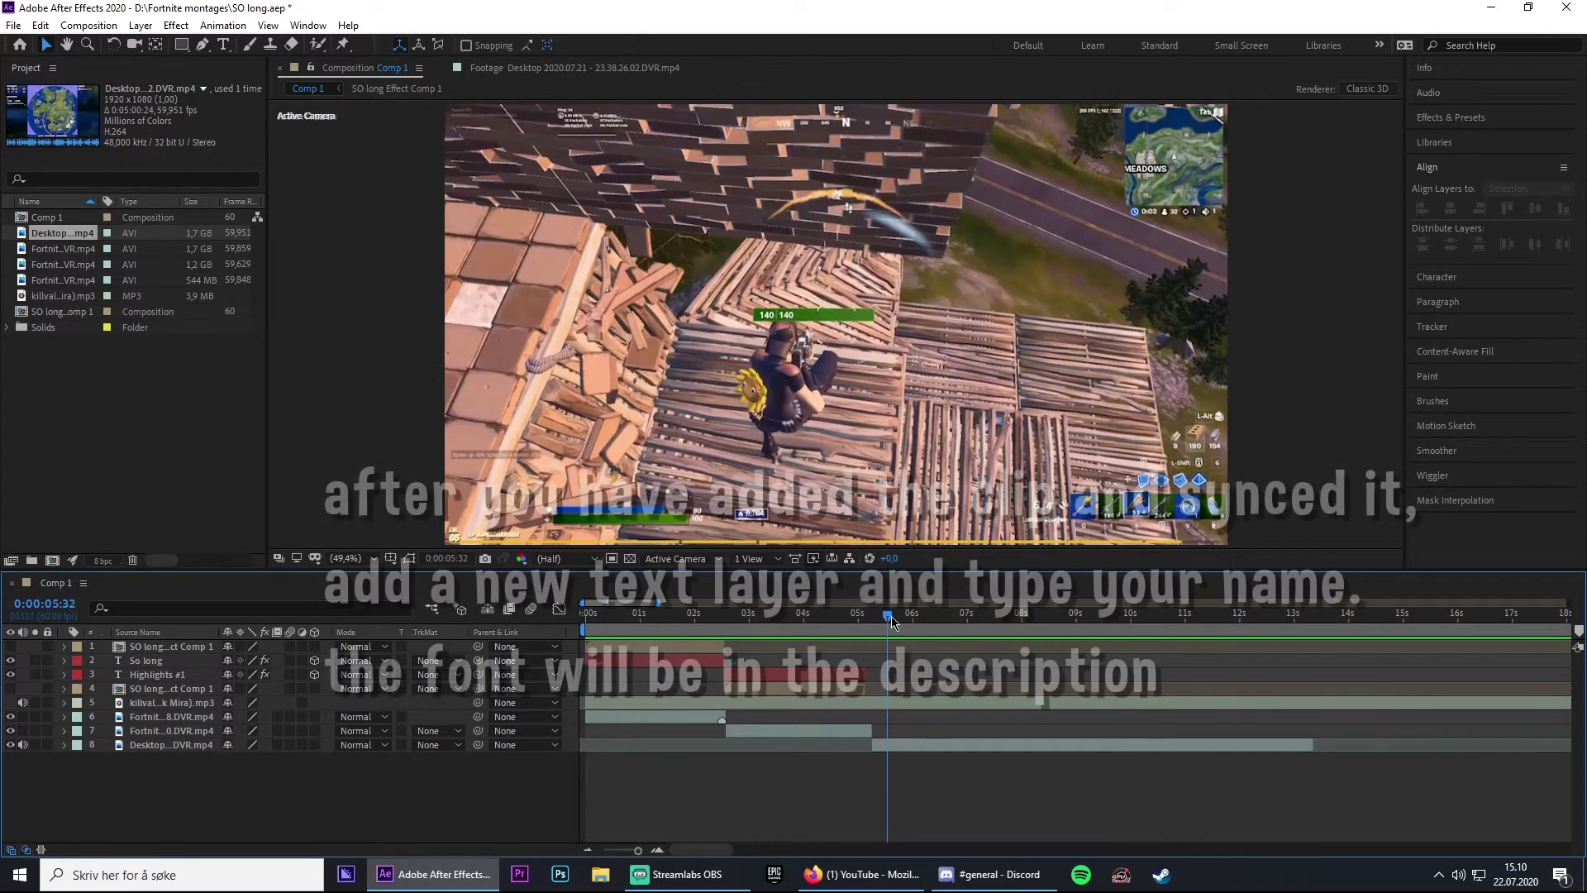
Create a new text layer reading 'OliX' over the gameplay
click(224, 43)
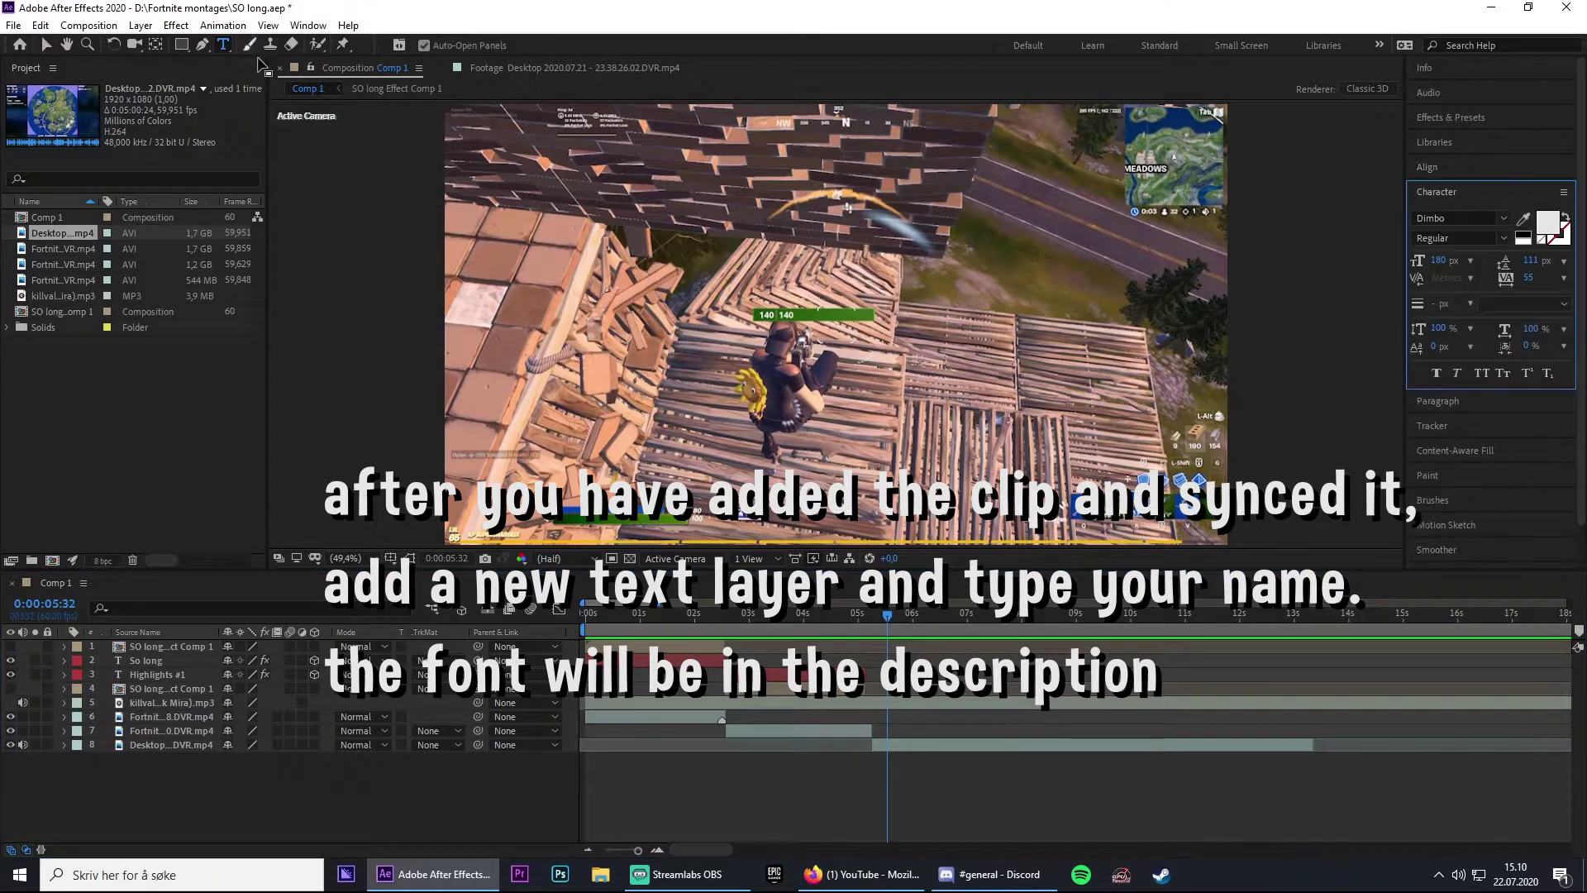
click(787, 287)
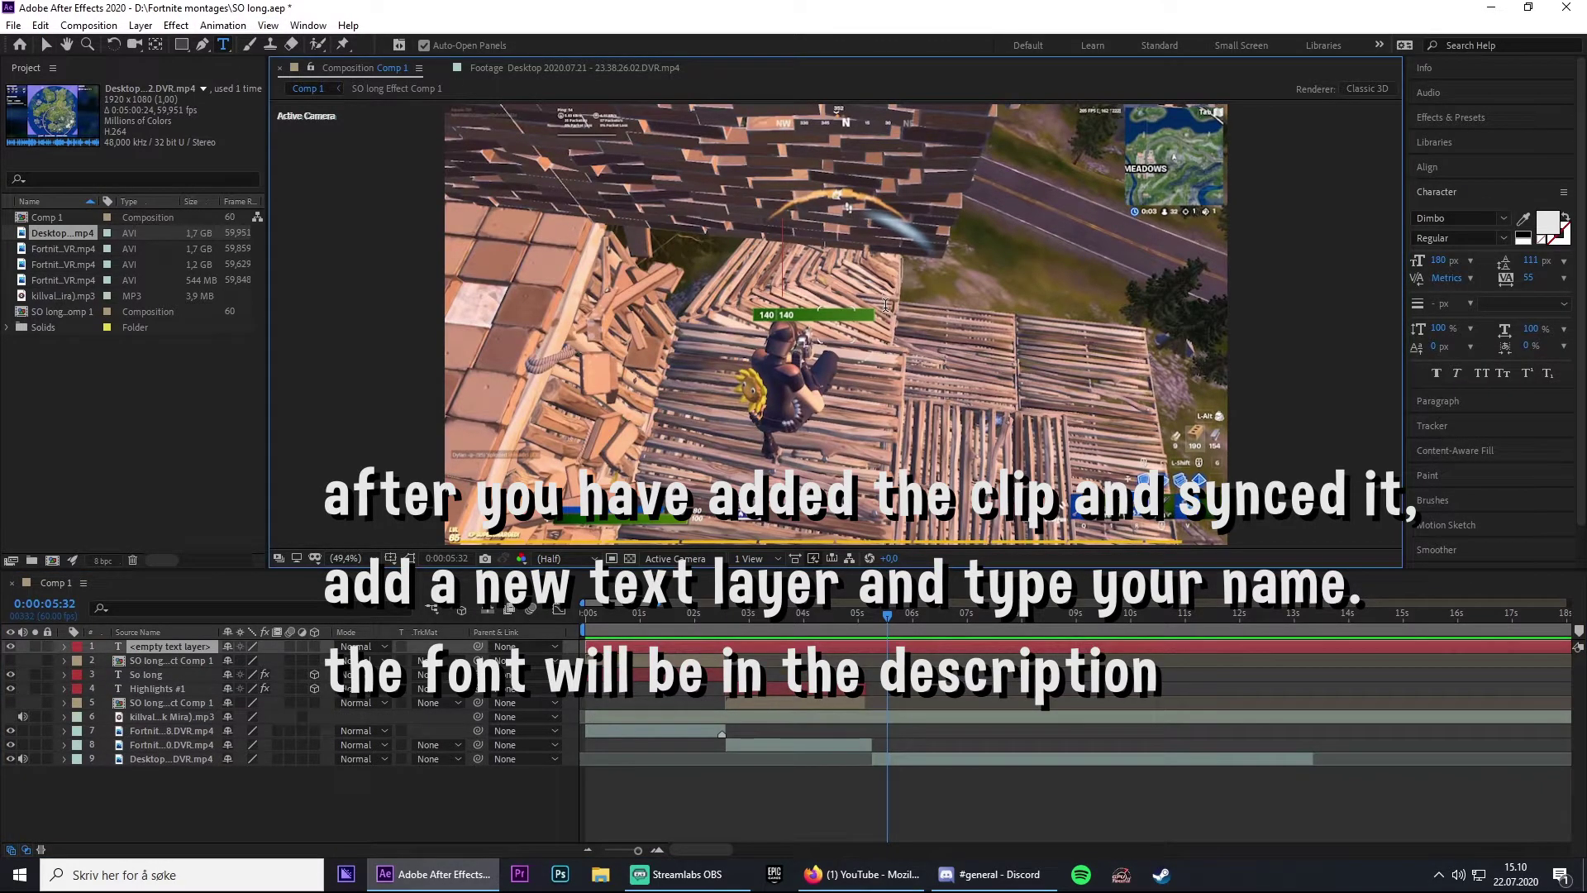
text(OliX)
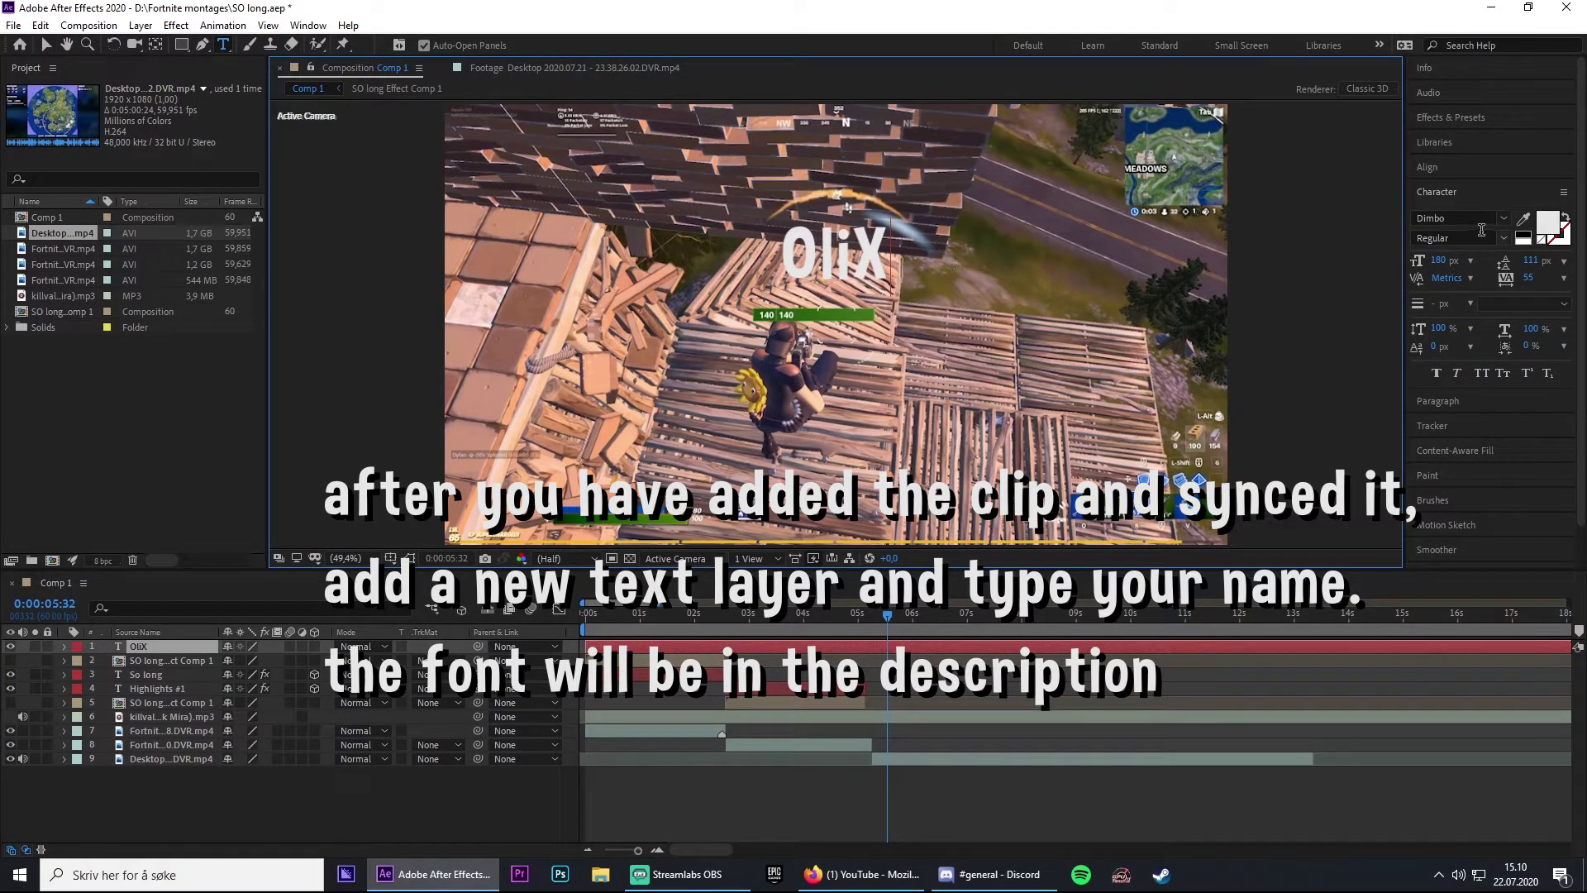
Set the OliX text in the Playball font and clear the Effects & Presets search
click(1458, 218)
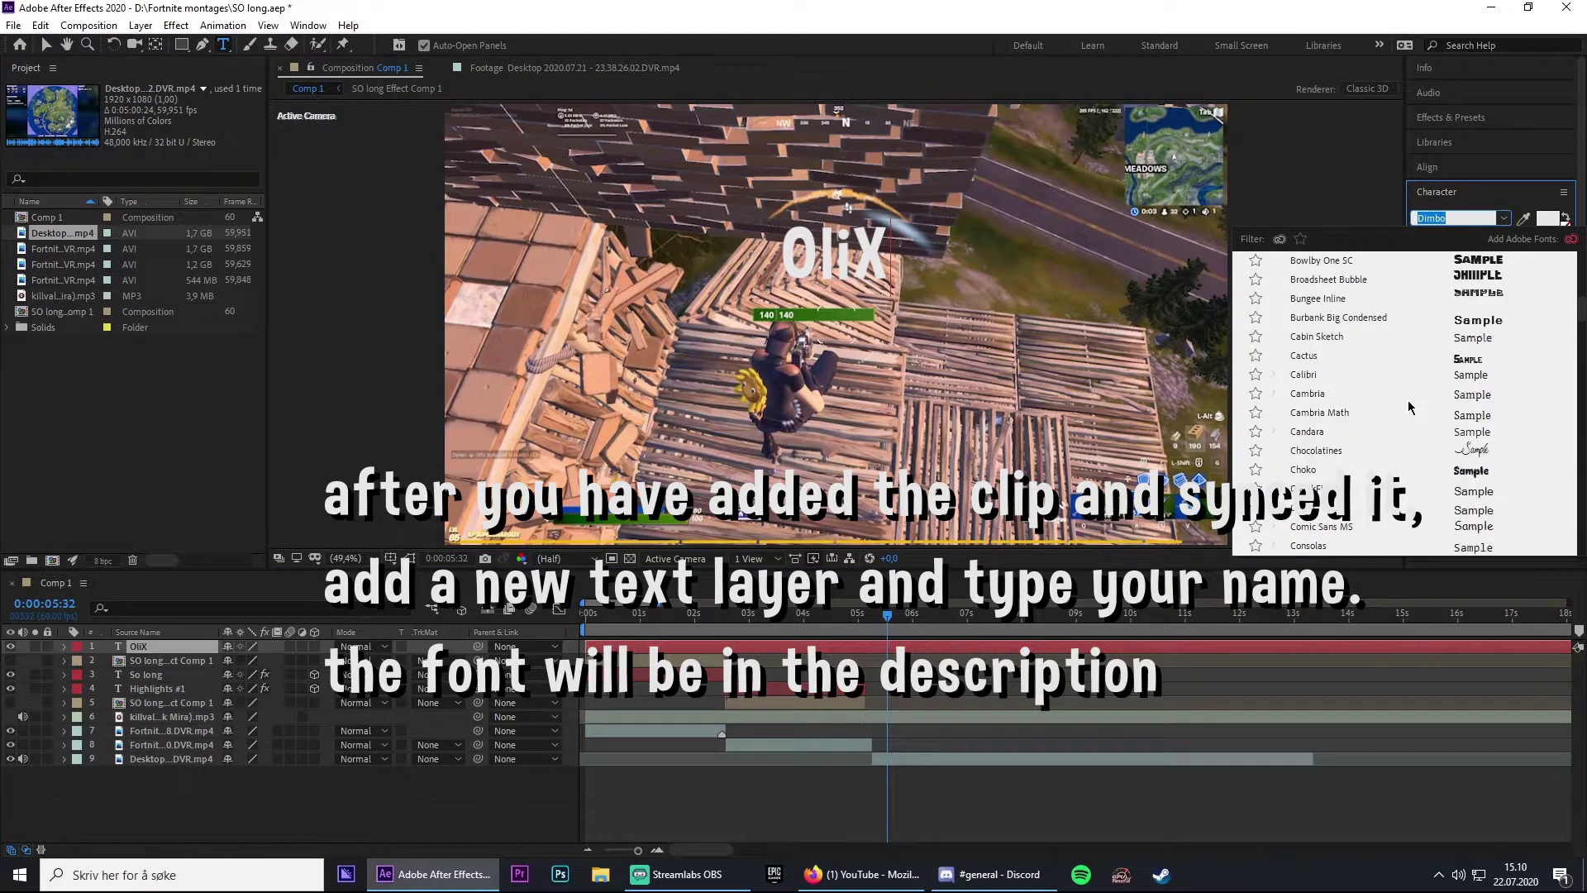
scroll(1410, 406, up, 10)
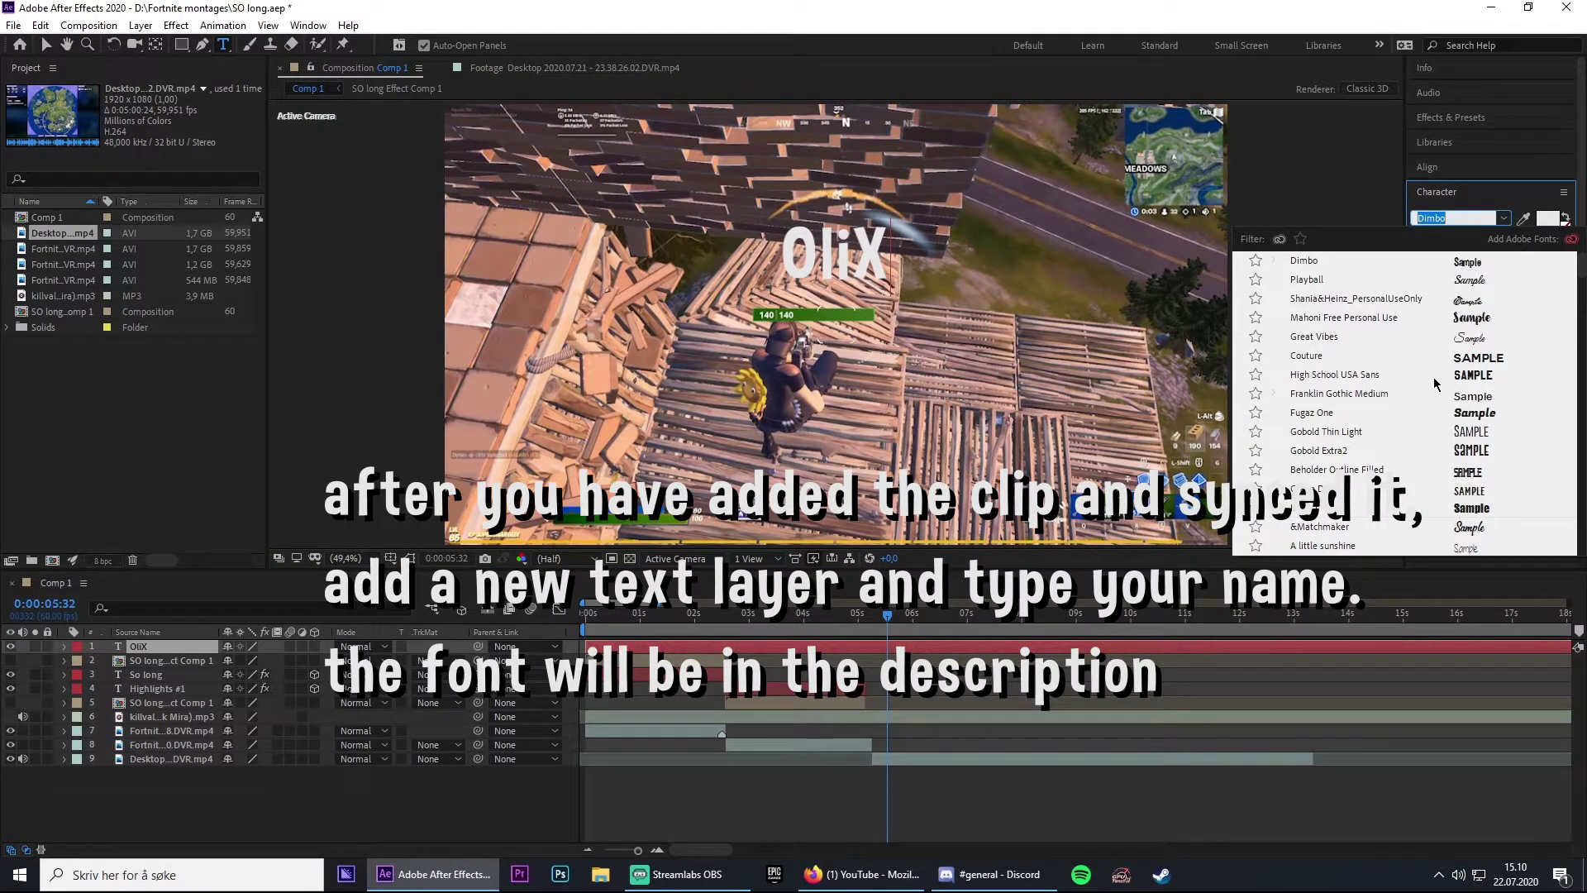
click(1479, 283)
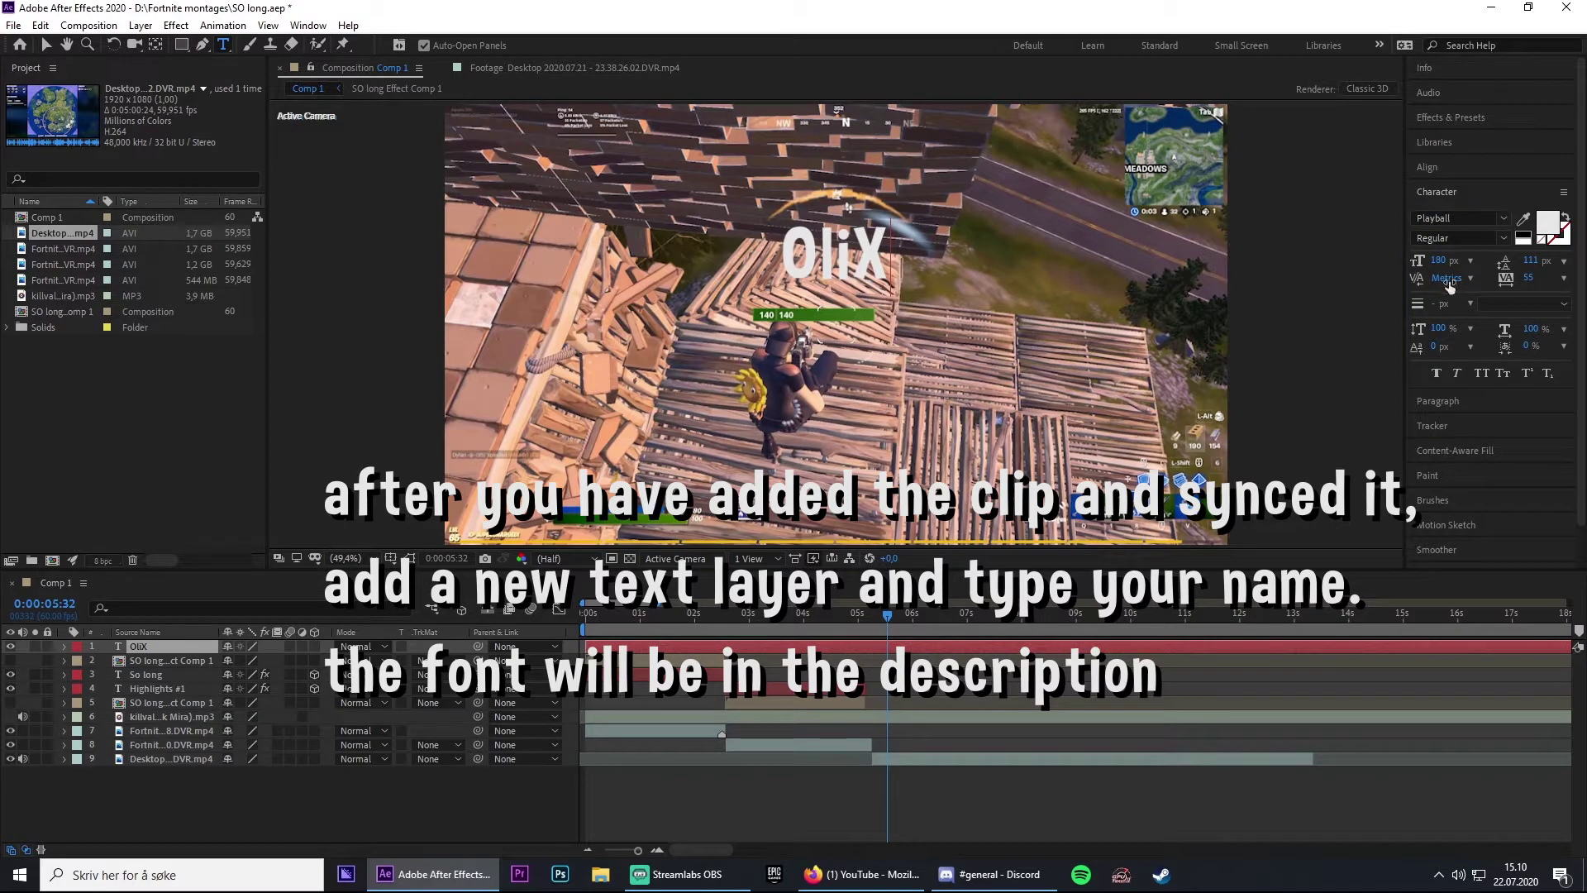
drag(889, 266, 777, 264)
click(1459, 218)
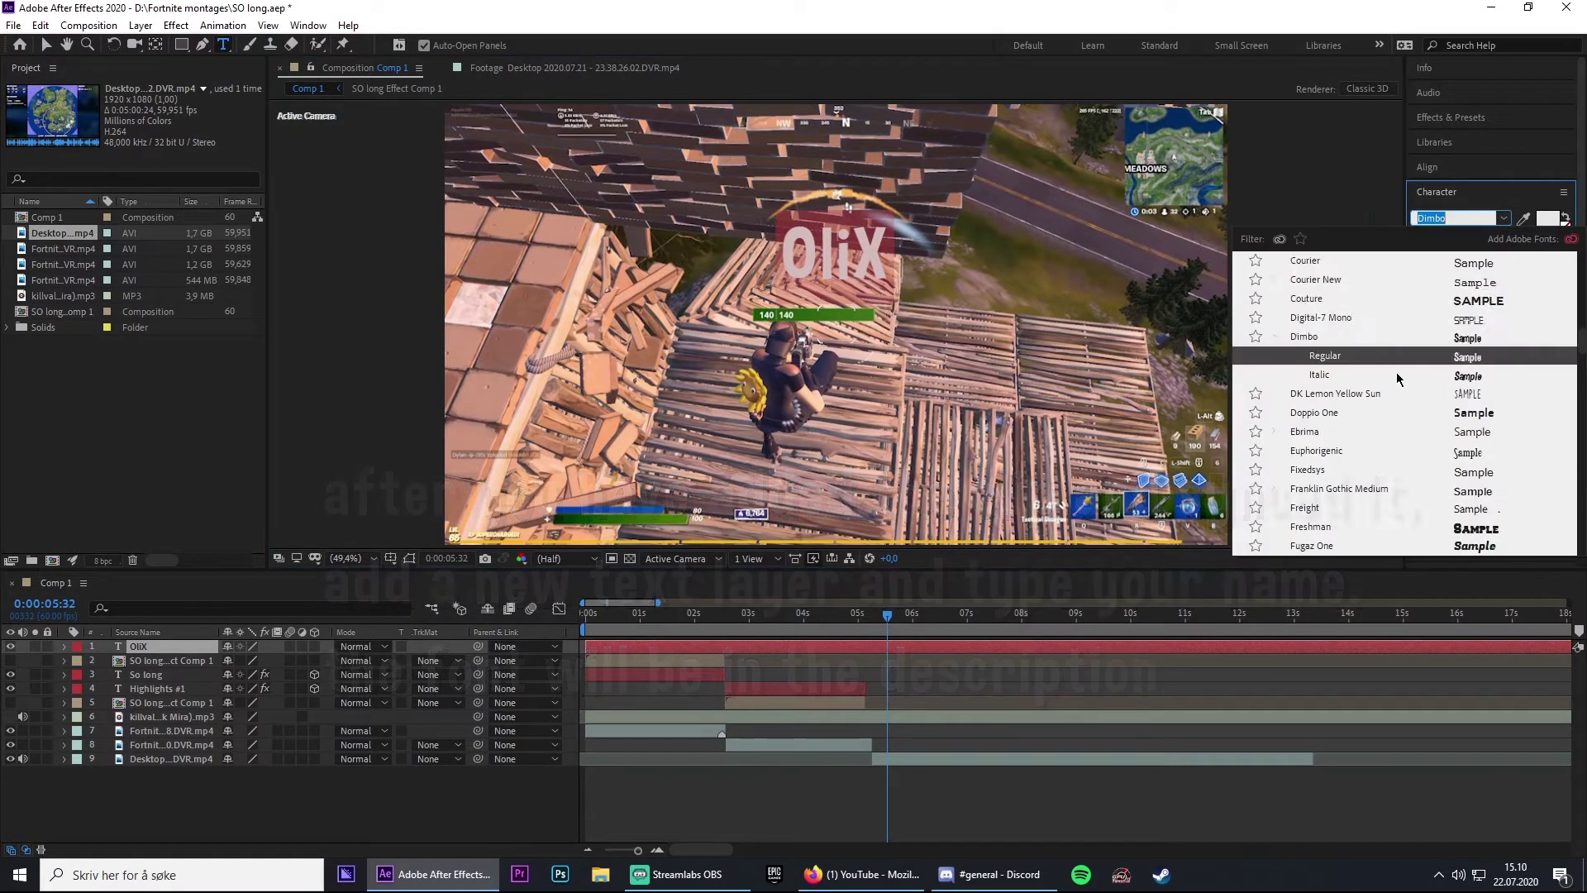
click(1466, 263)
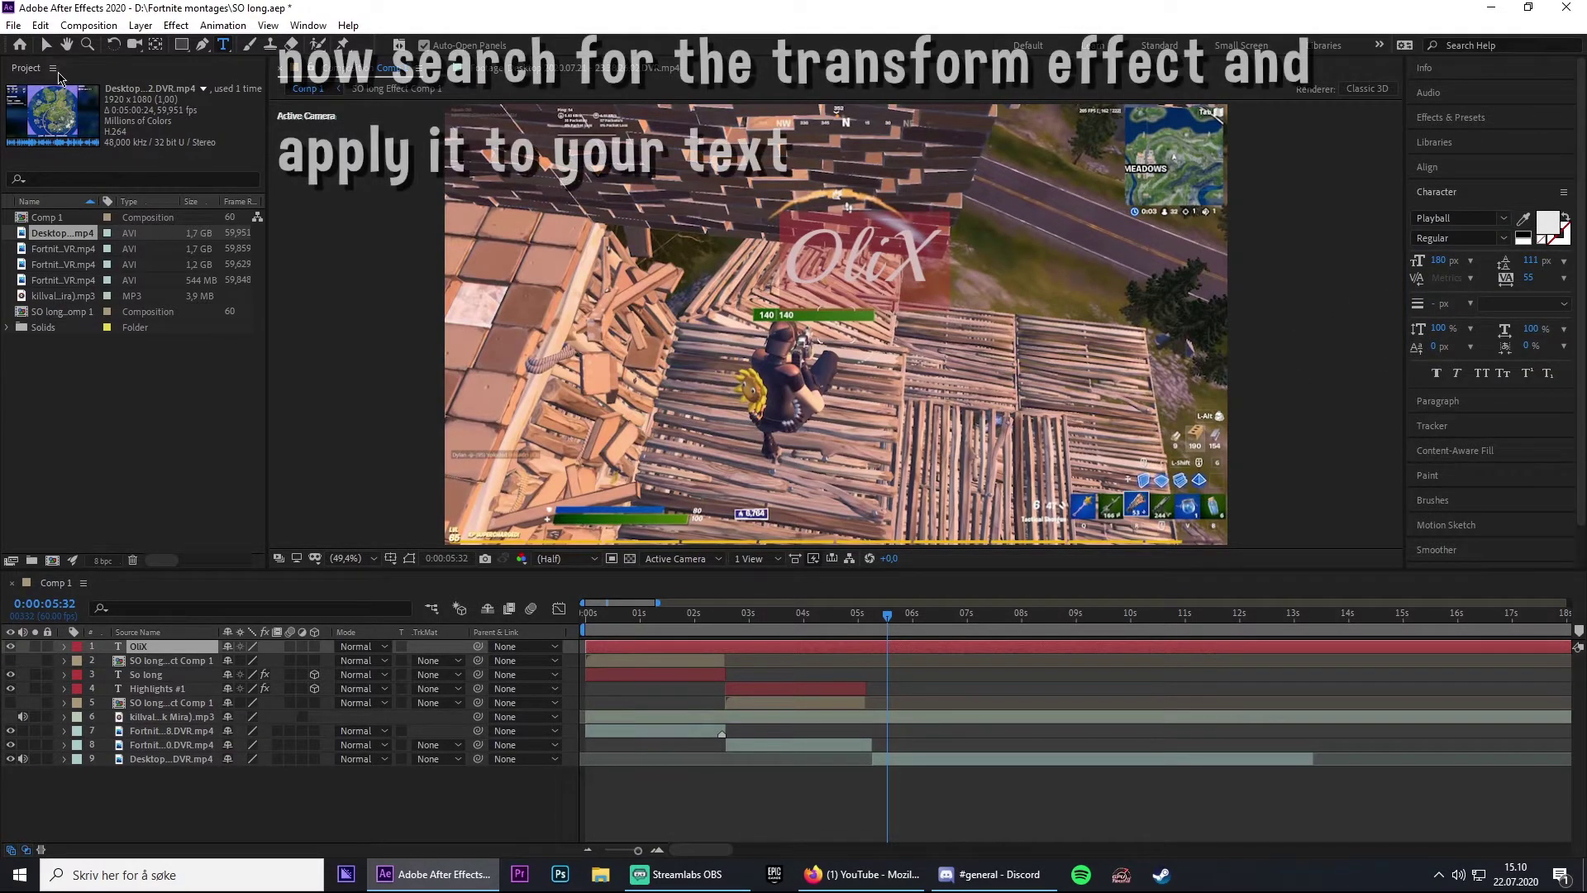
click(1438, 119)
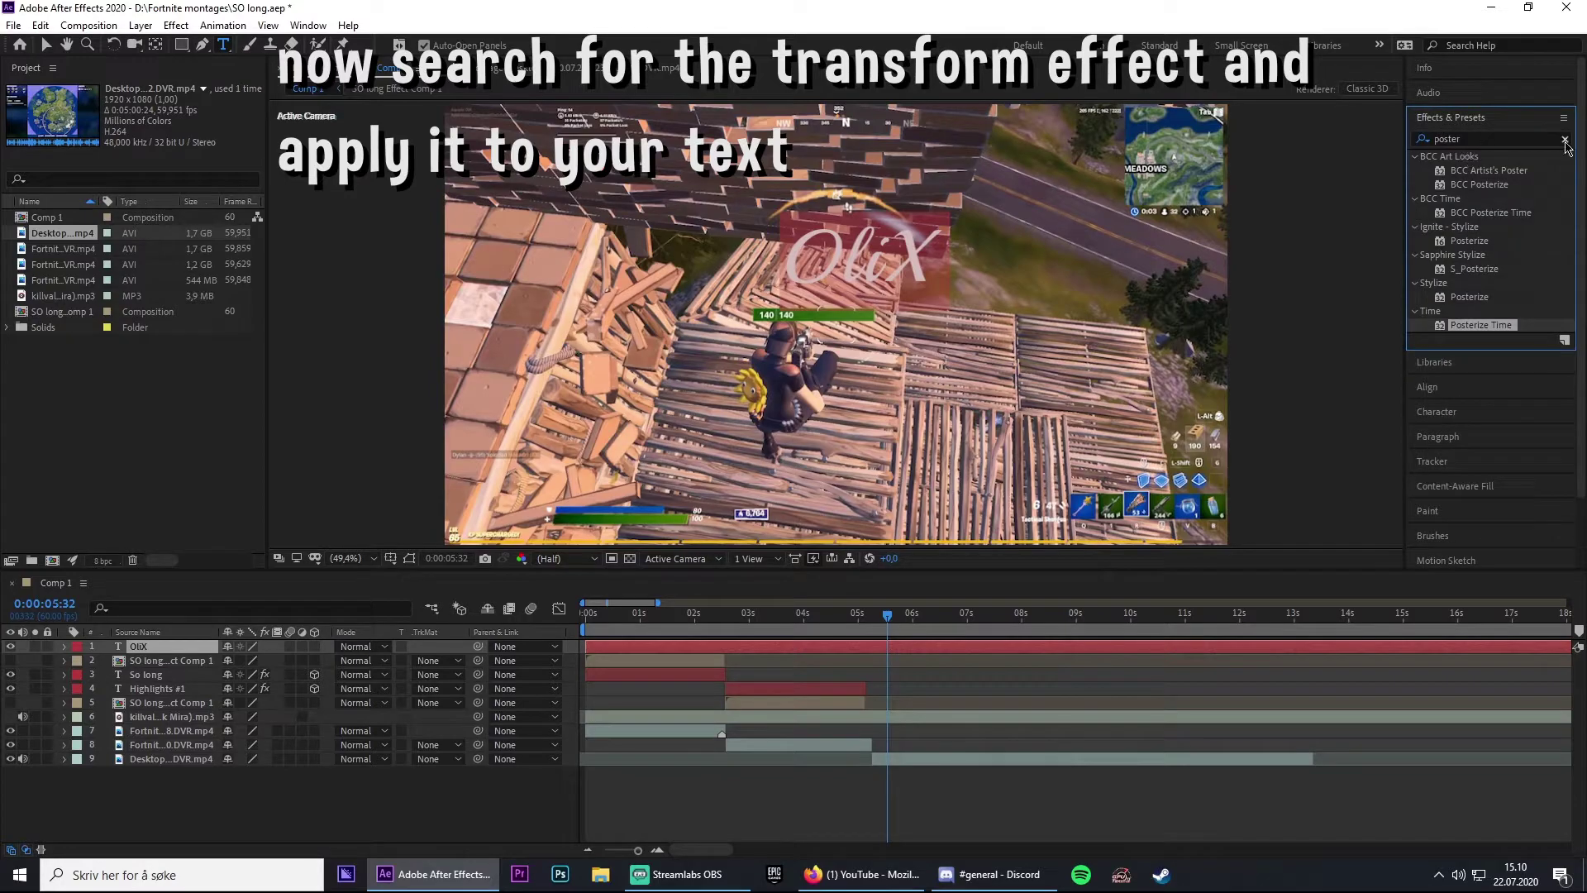
click(1565, 140)
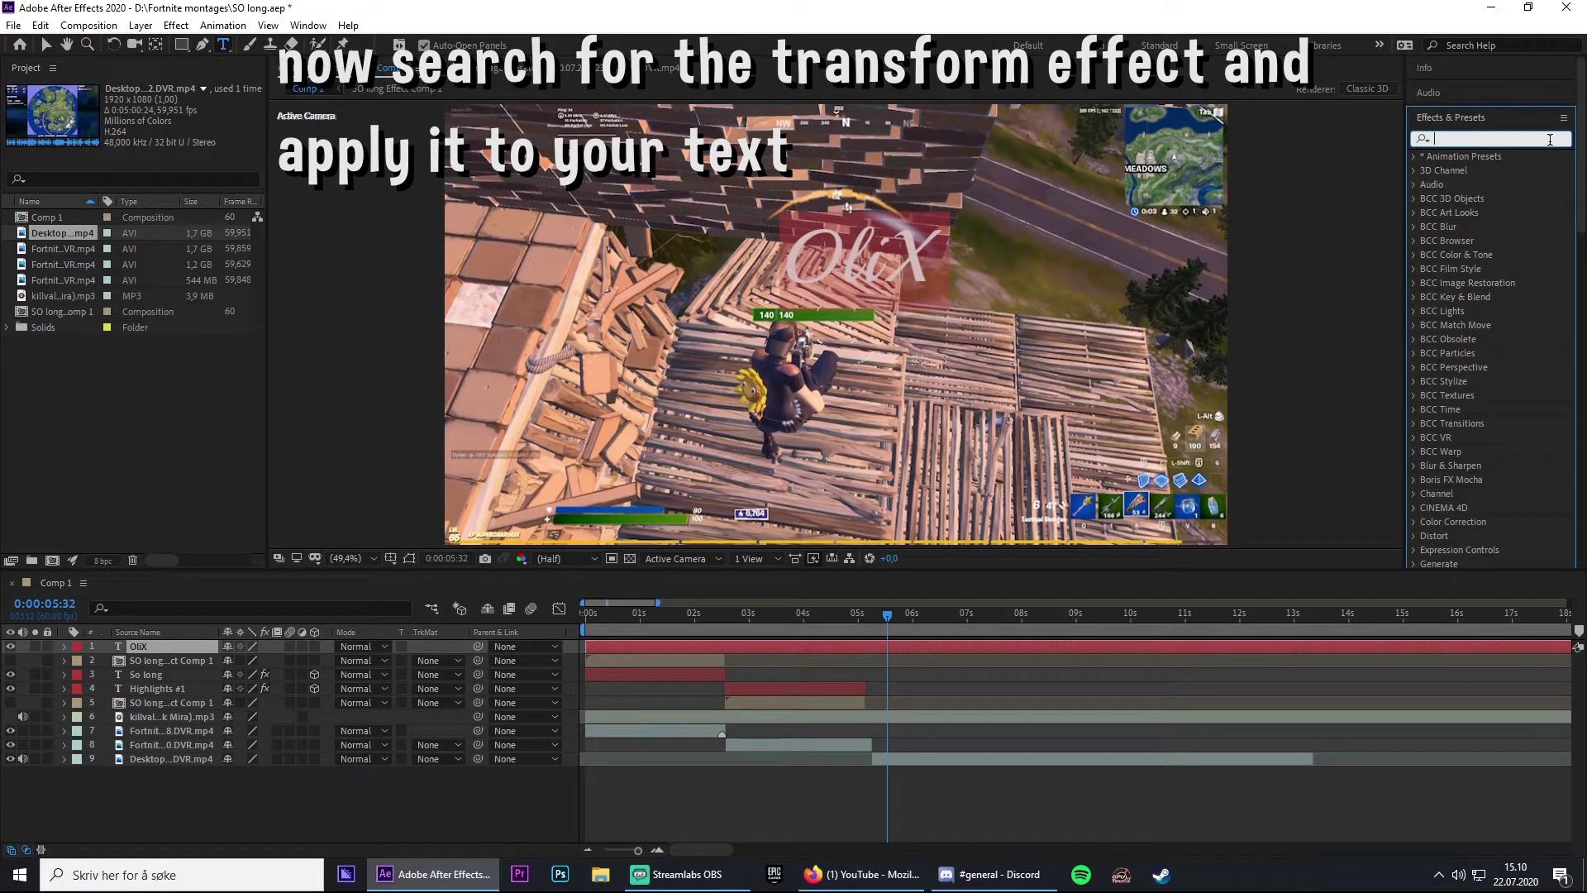
Apply a Transform effect to the OliX layer with Skew set to -10
text(tra)
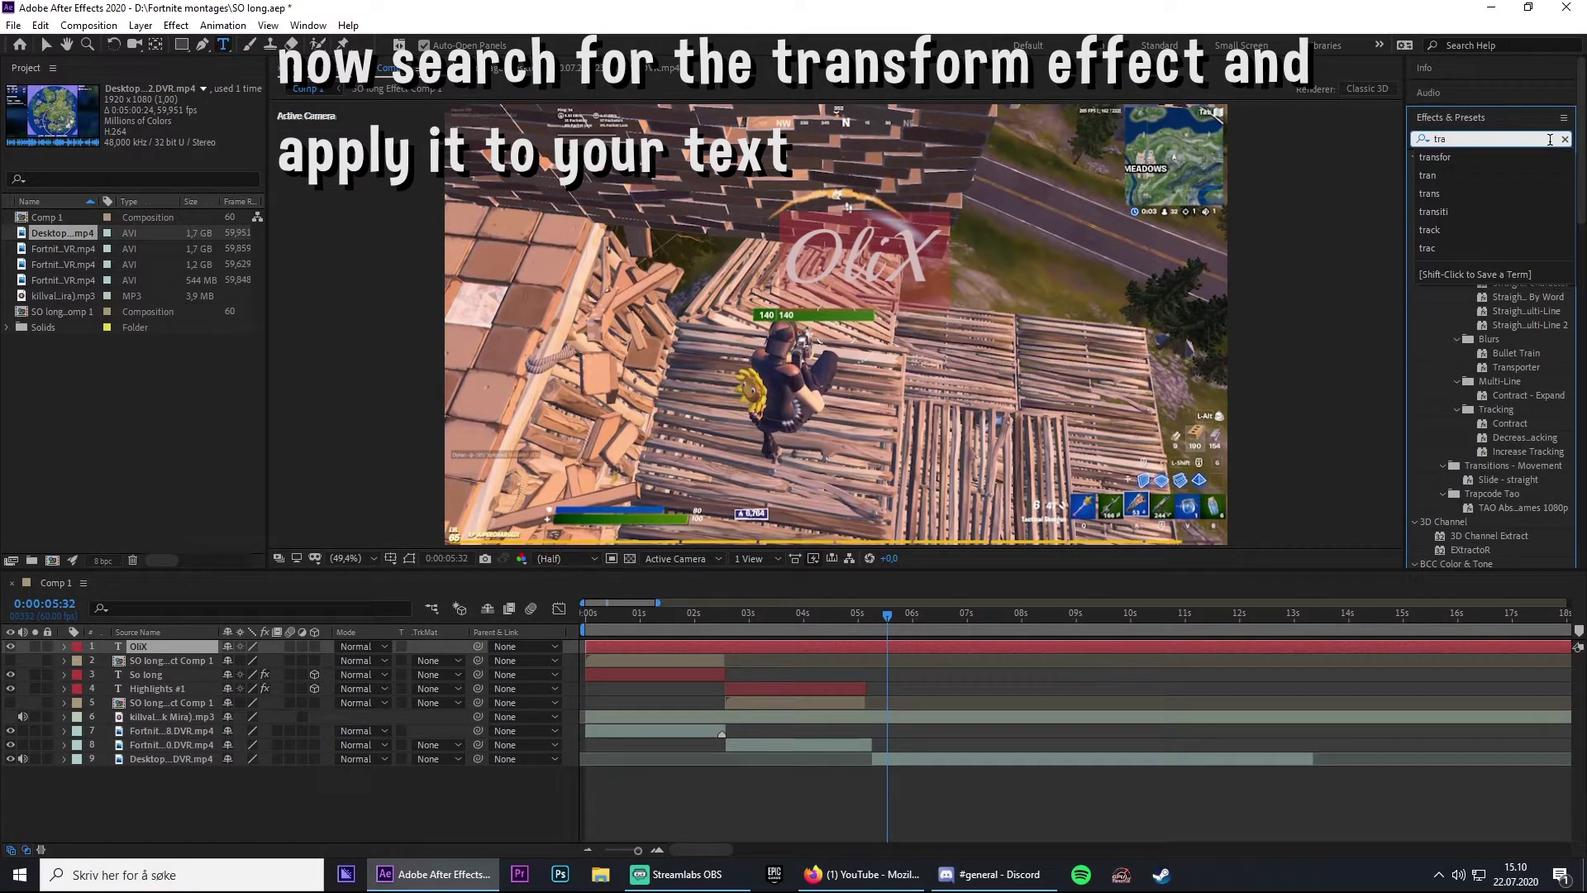
click(1454, 157)
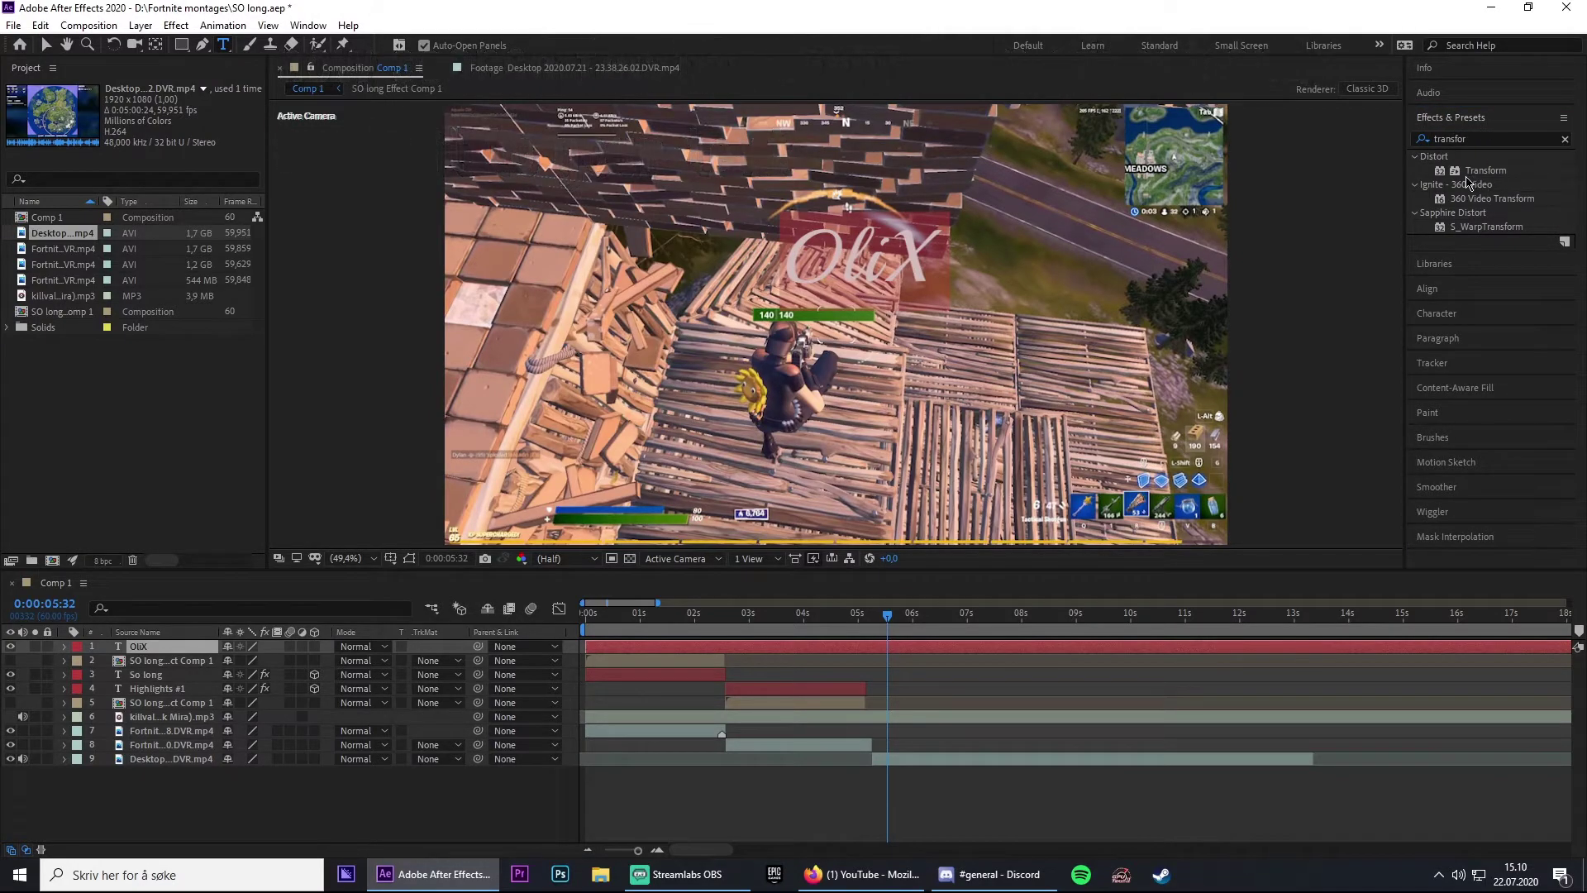
drag(1502, 174, 856, 654)
text(-10)
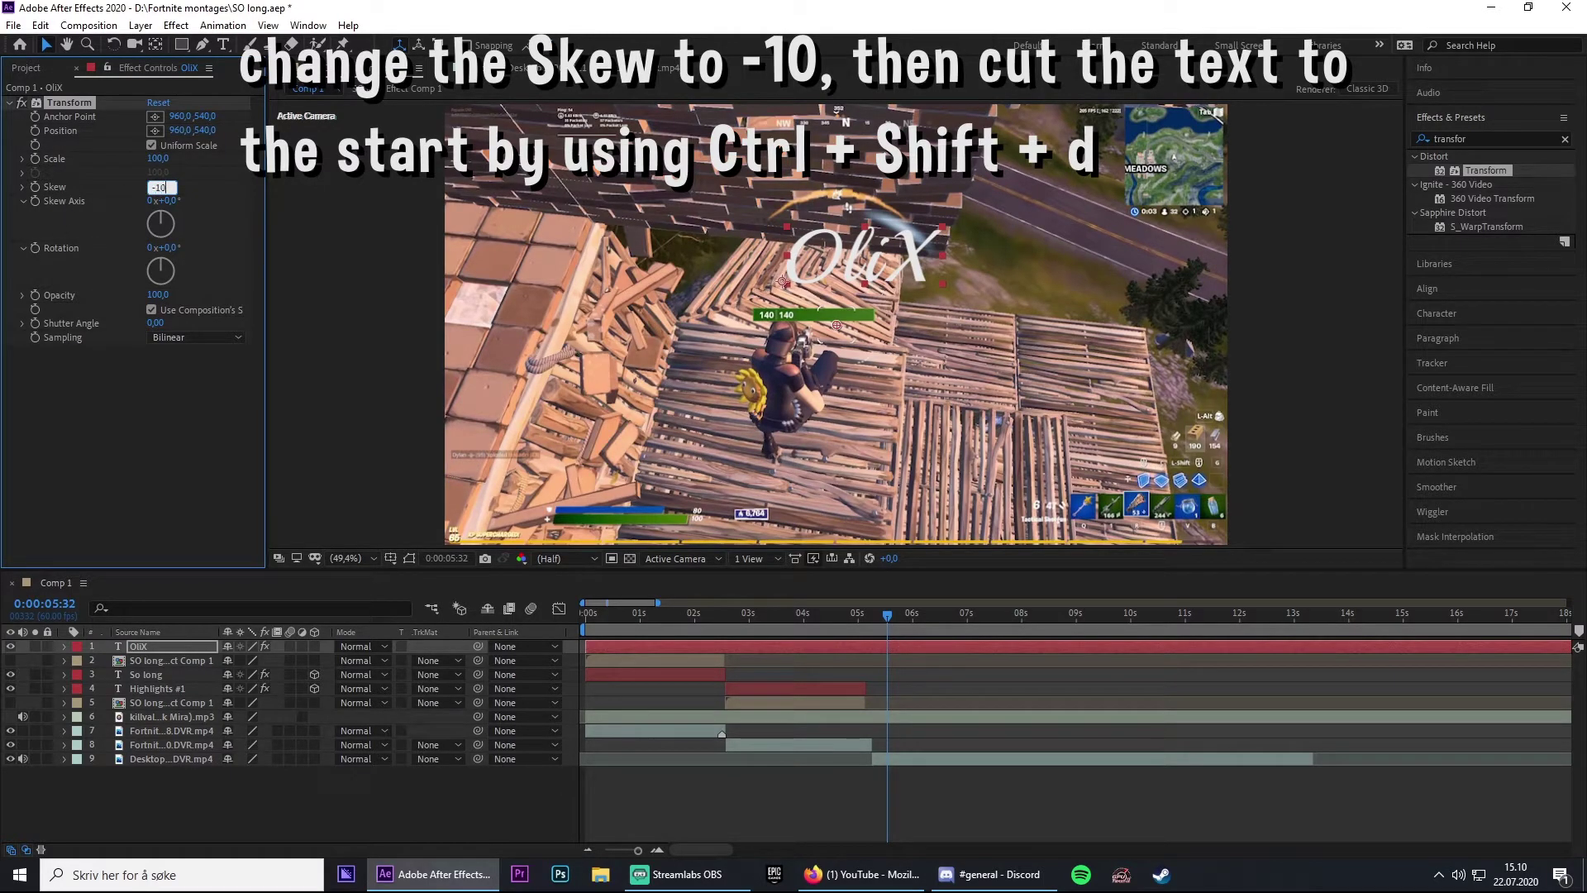
key(Return)
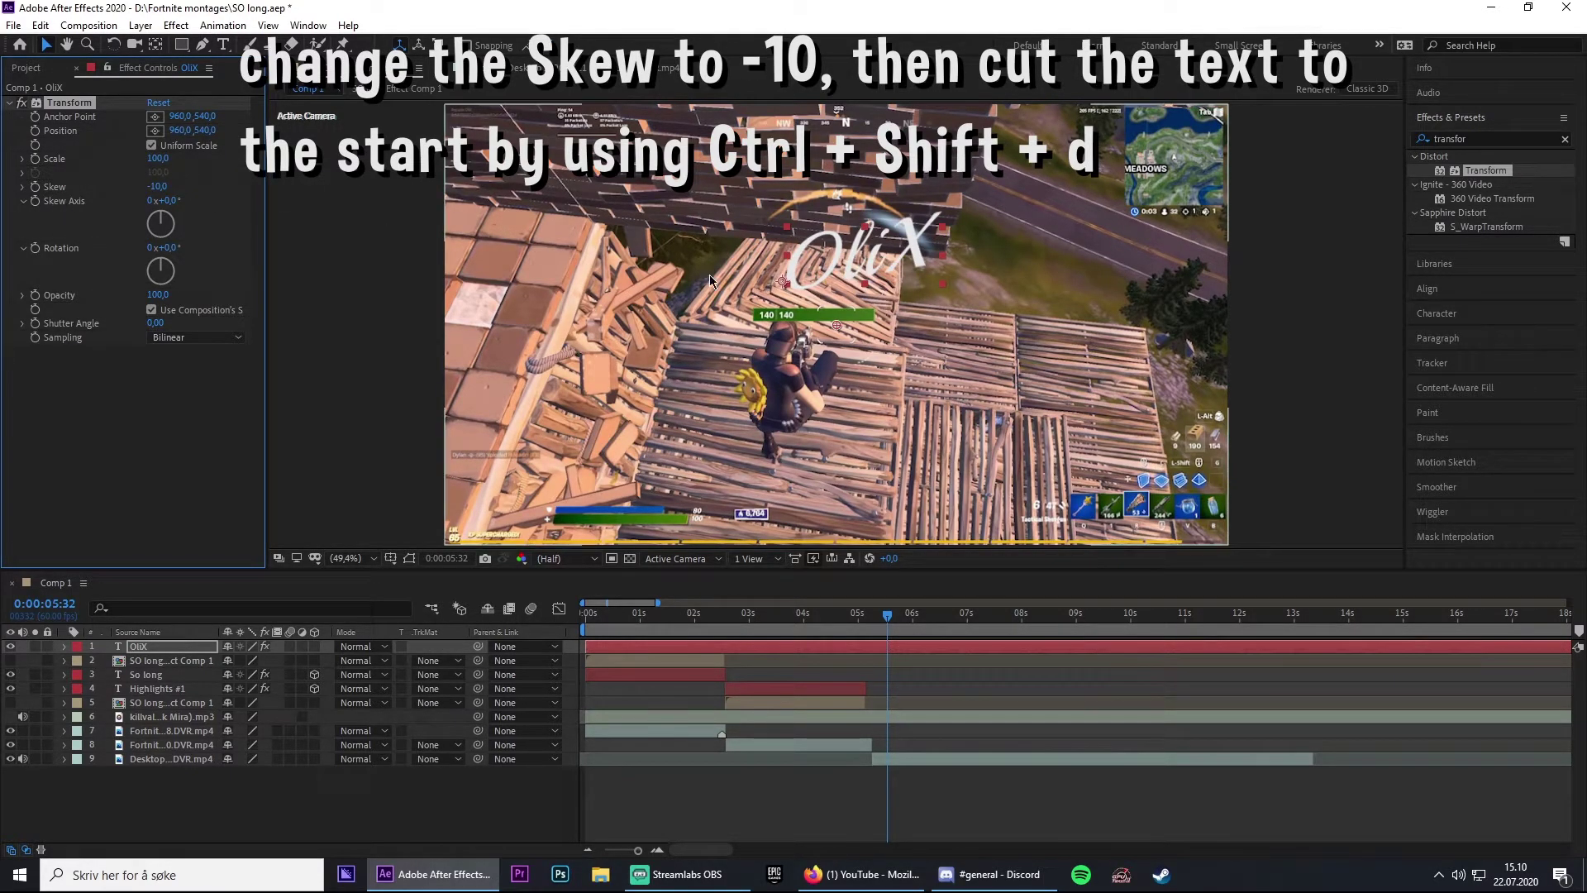
Split the OliX layer near 0:00:05, delete the first part, and preview the entrance
click(76, 72)
click(875, 618)
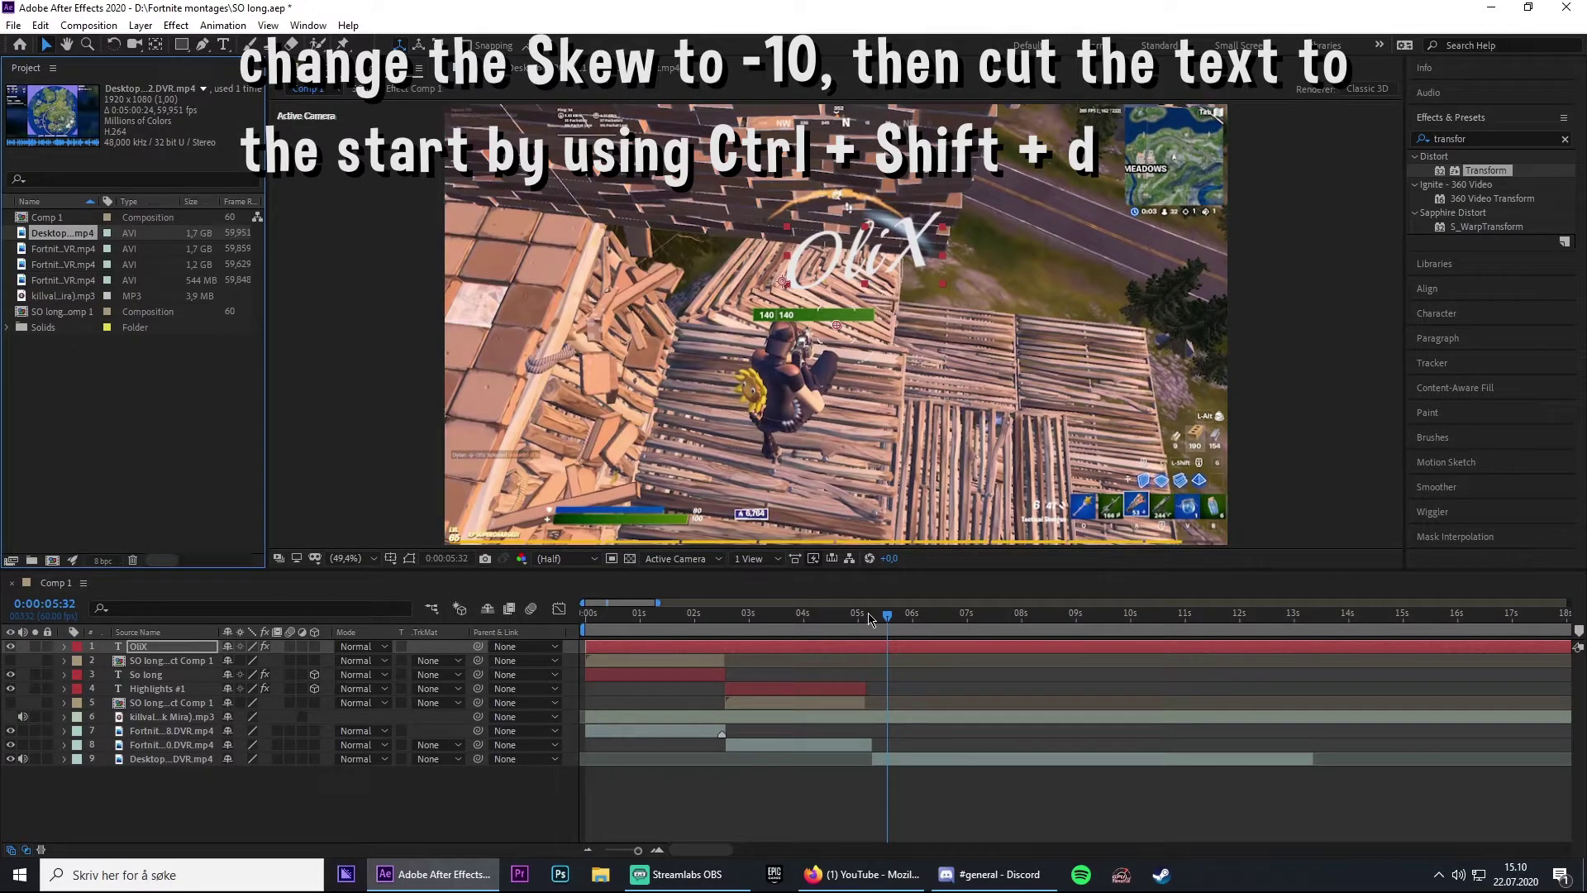
drag(874, 619, 874, 619)
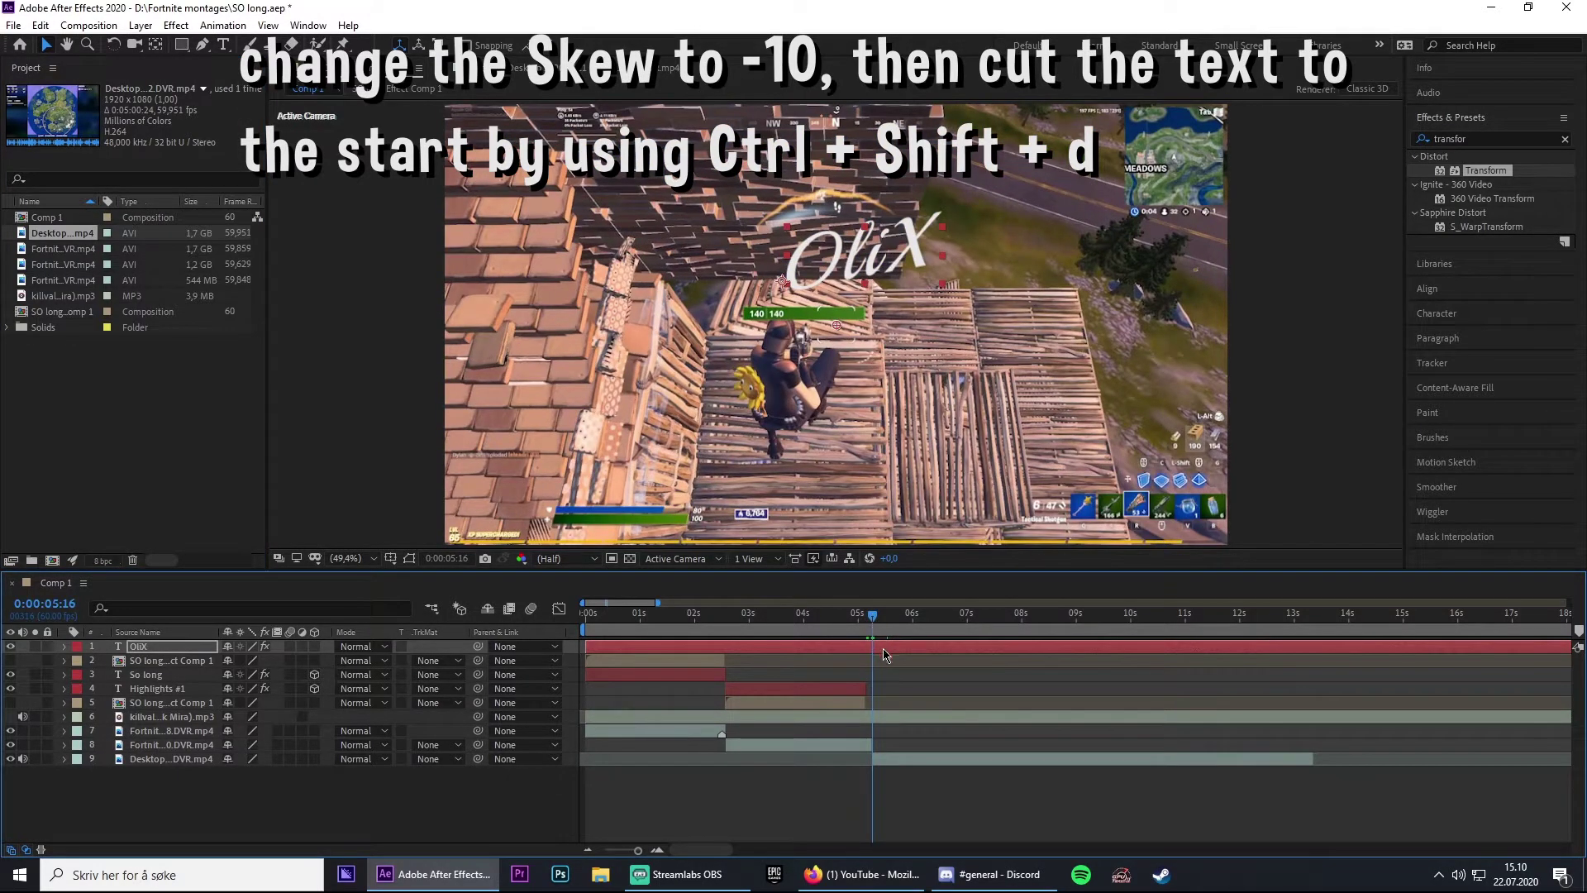
key(ctrl+shift+d)
click(859, 660)
key(Delete)
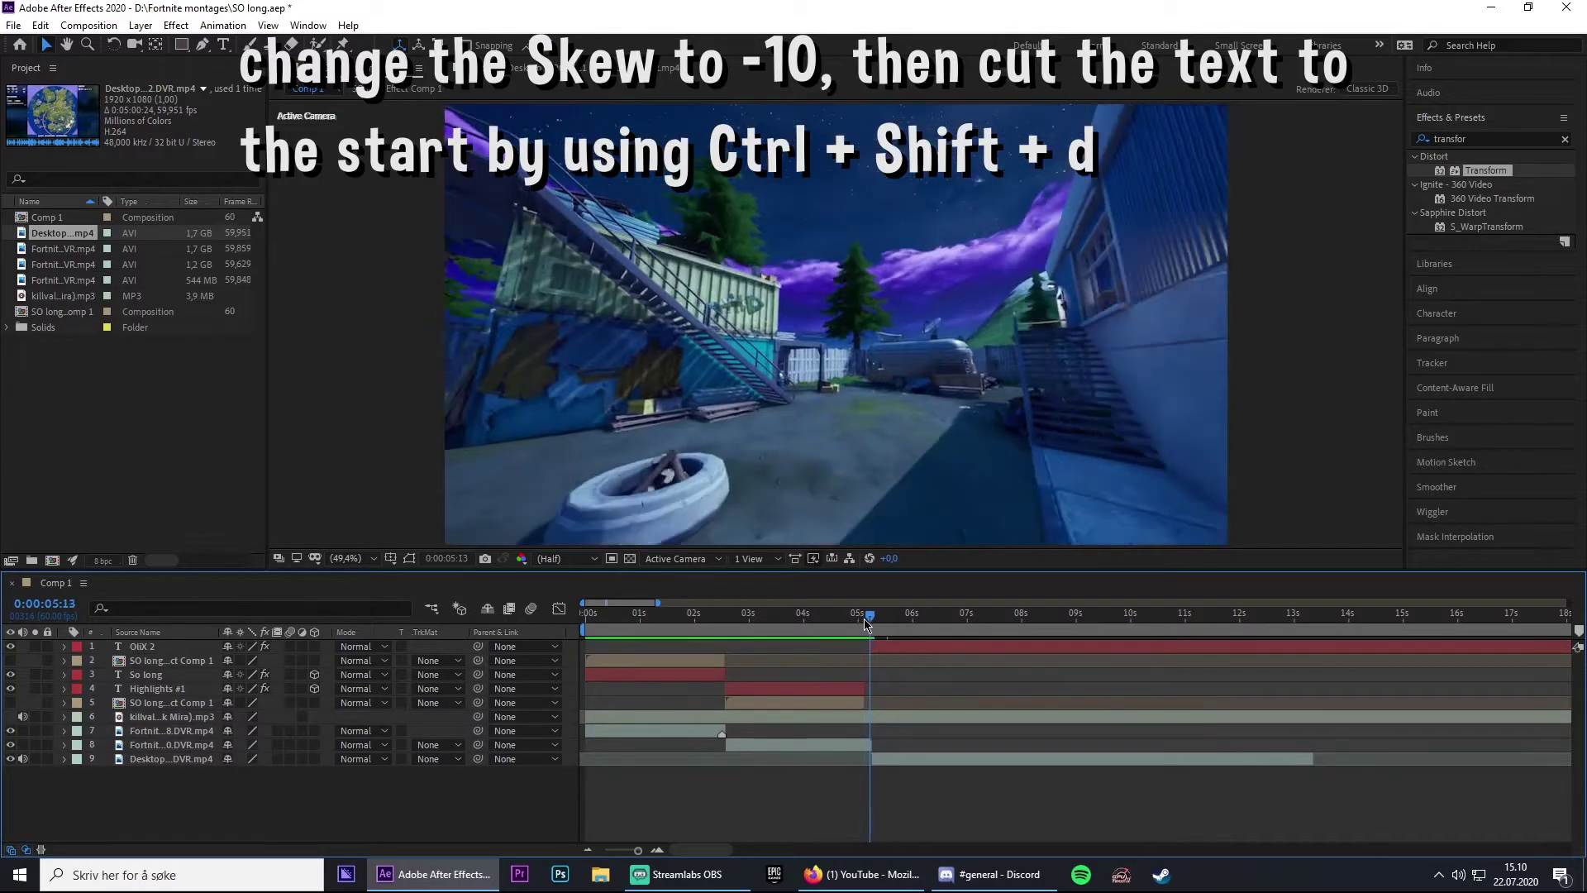
click(860, 620)
key(space)
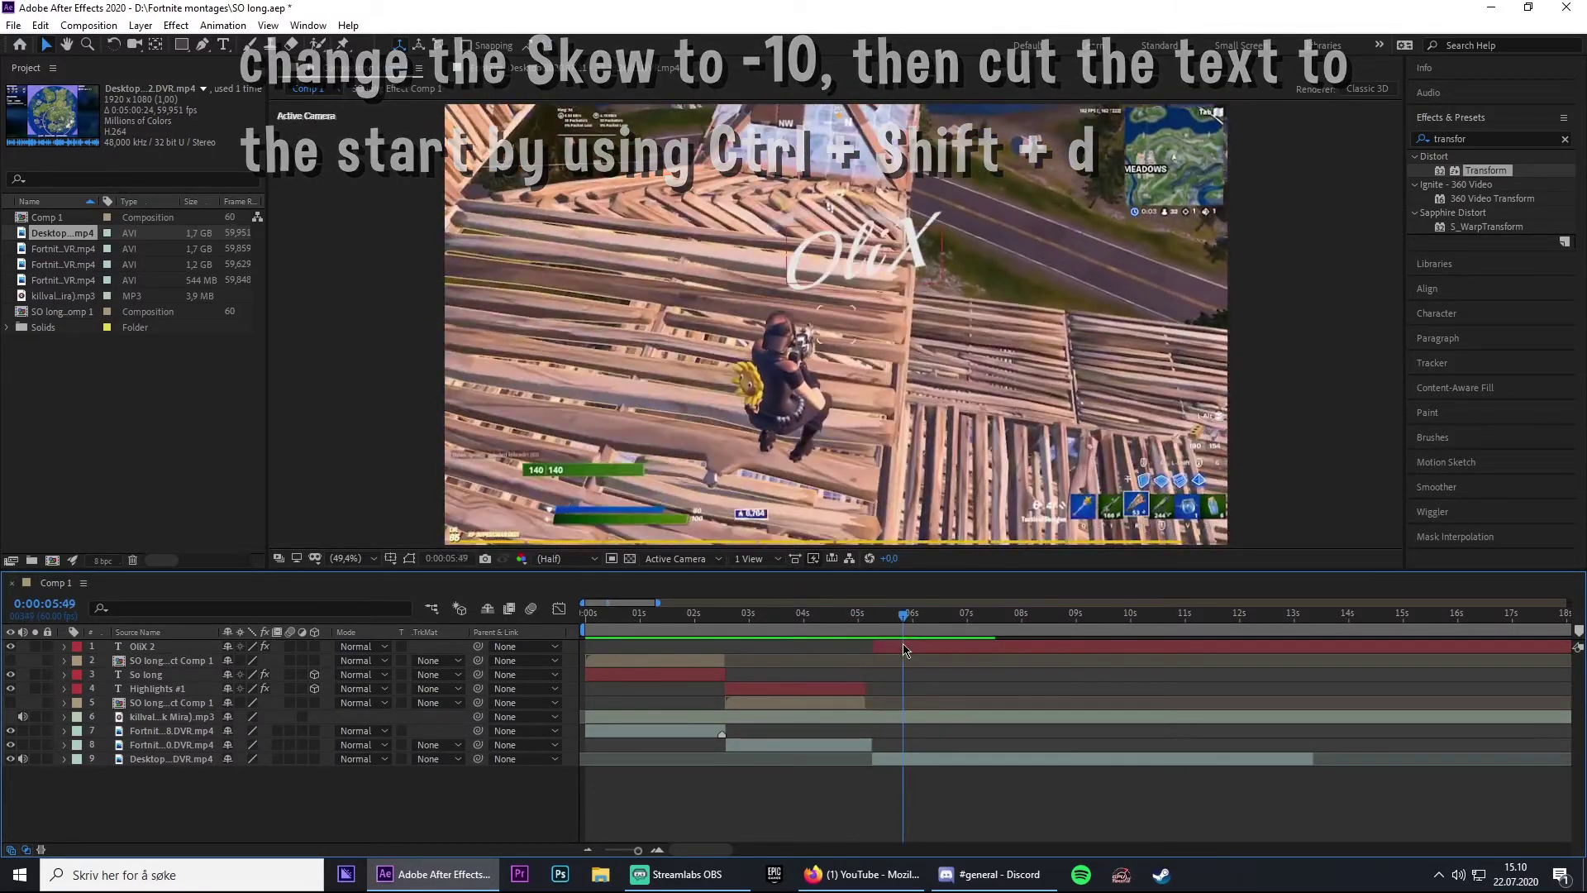
click(1458, 117)
Enlarge the OliX title to 200 px and centre it horizontally in the frame
click(1442, 167)
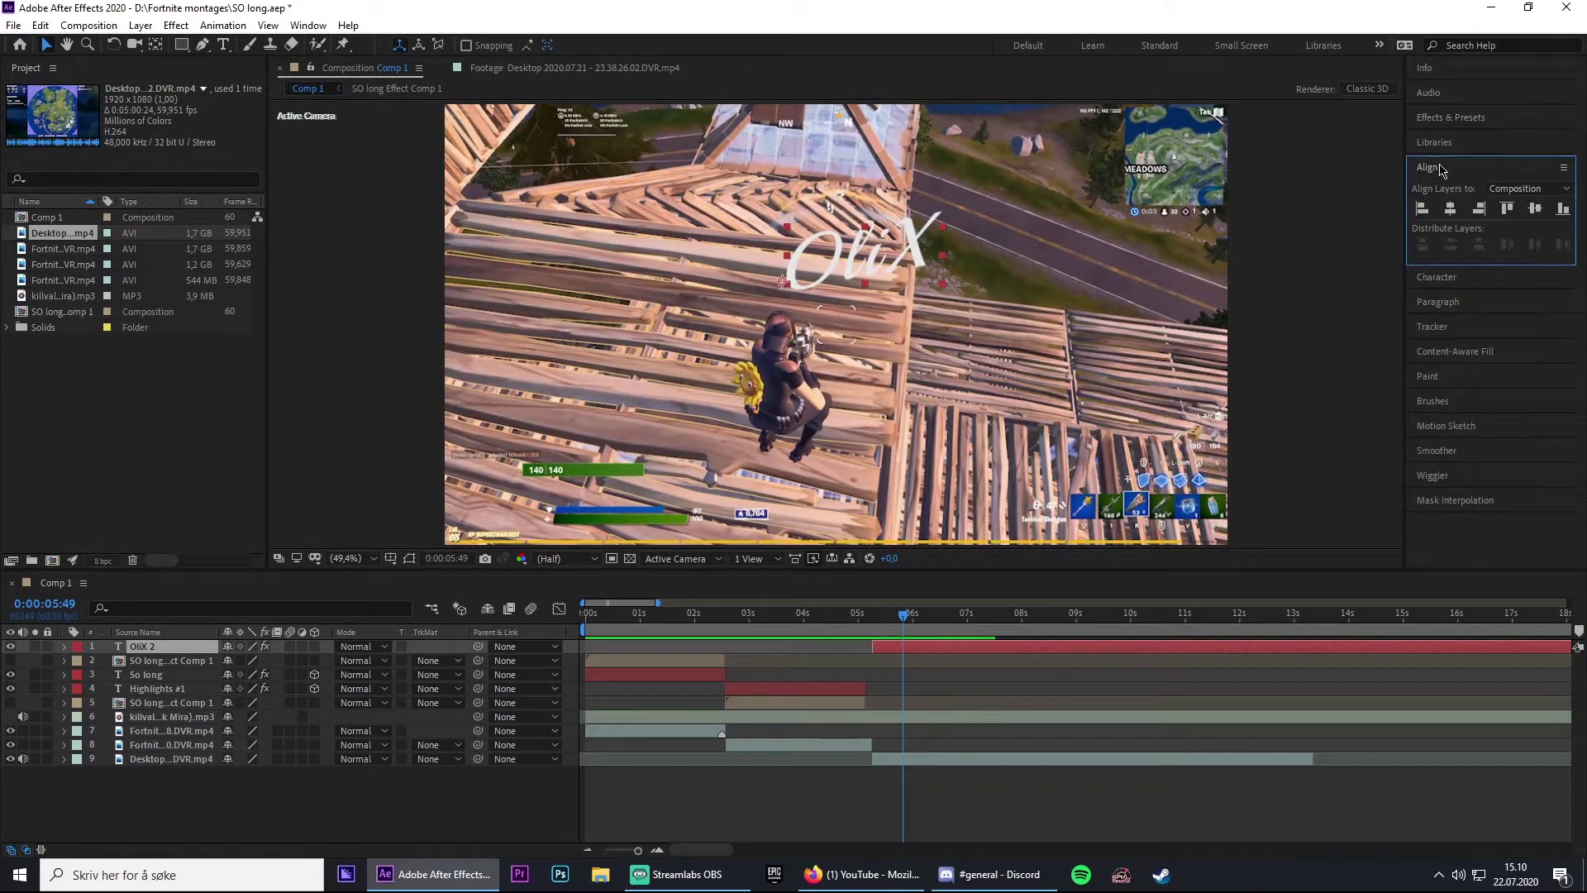
click(1452, 211)
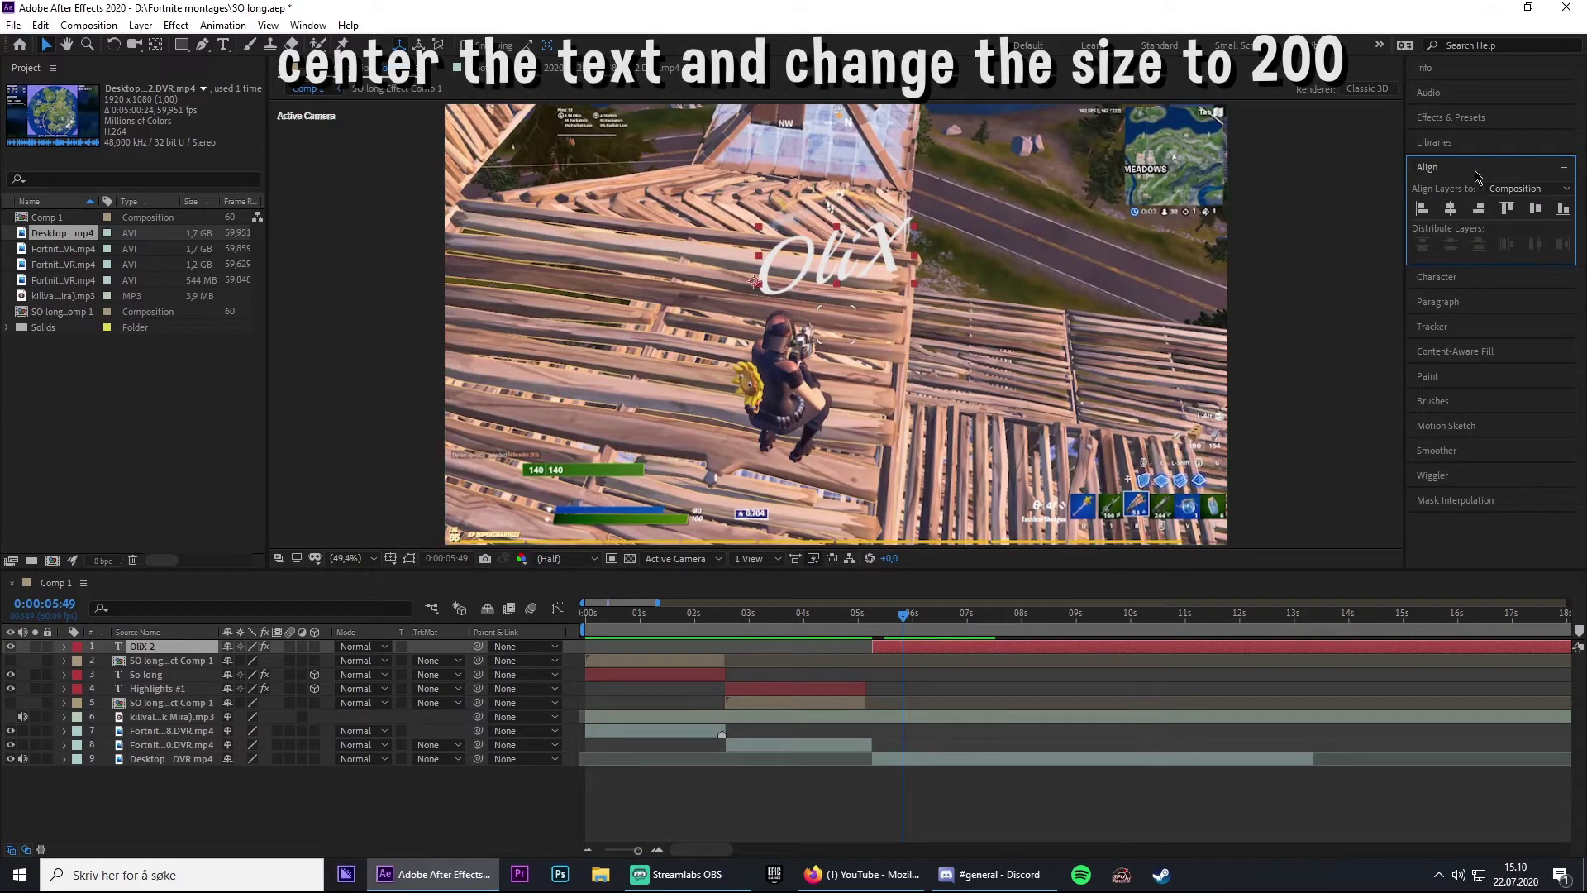
click(1446, 147)
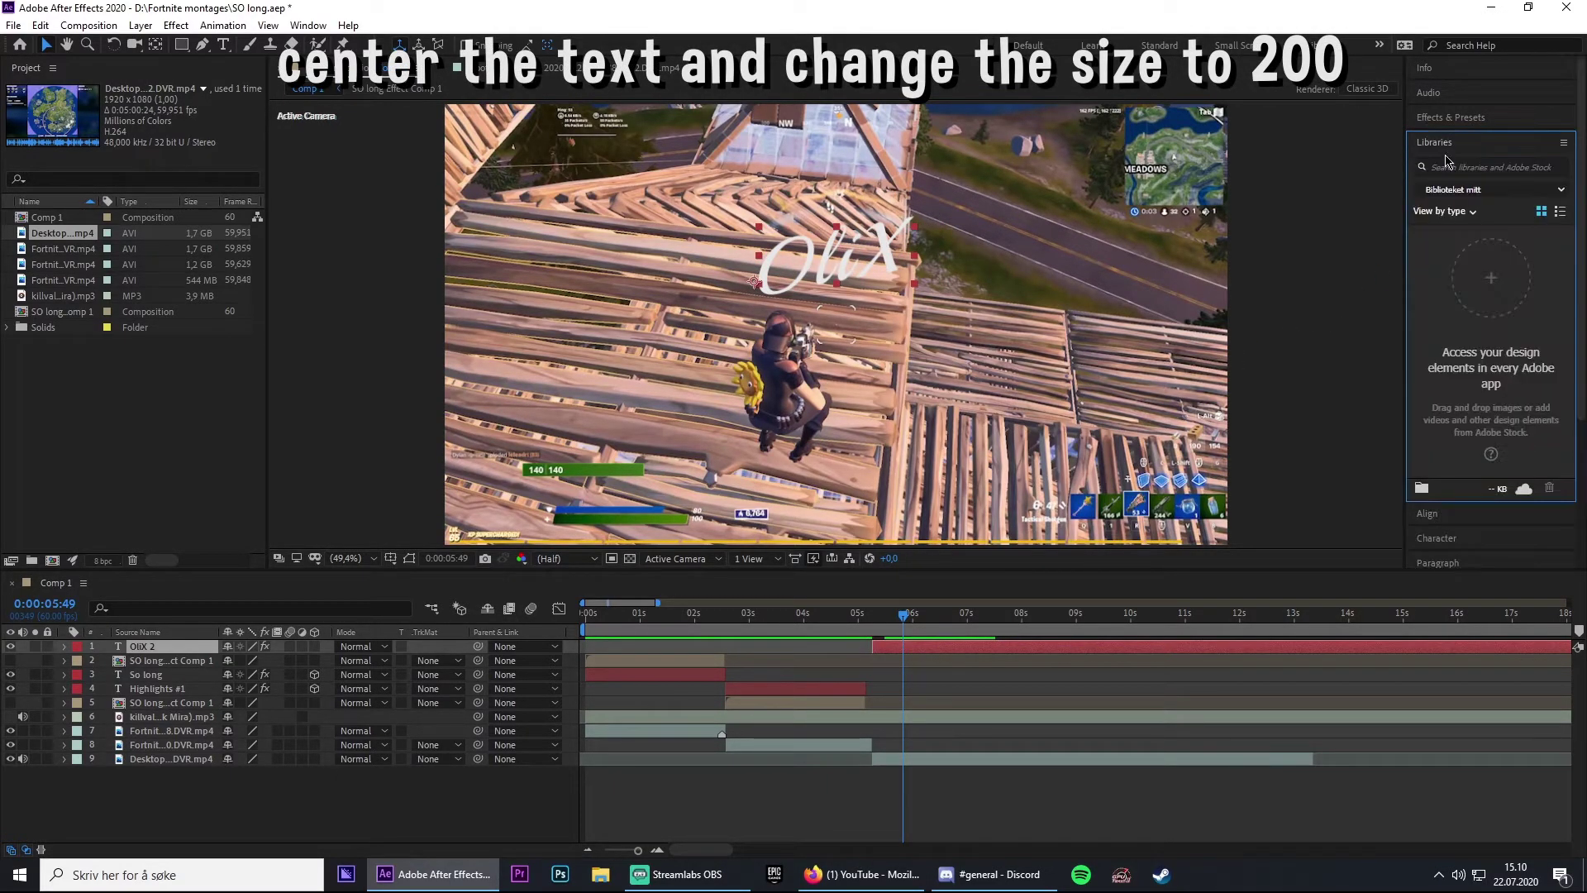
click(1447, 147)
click(1448, 192)
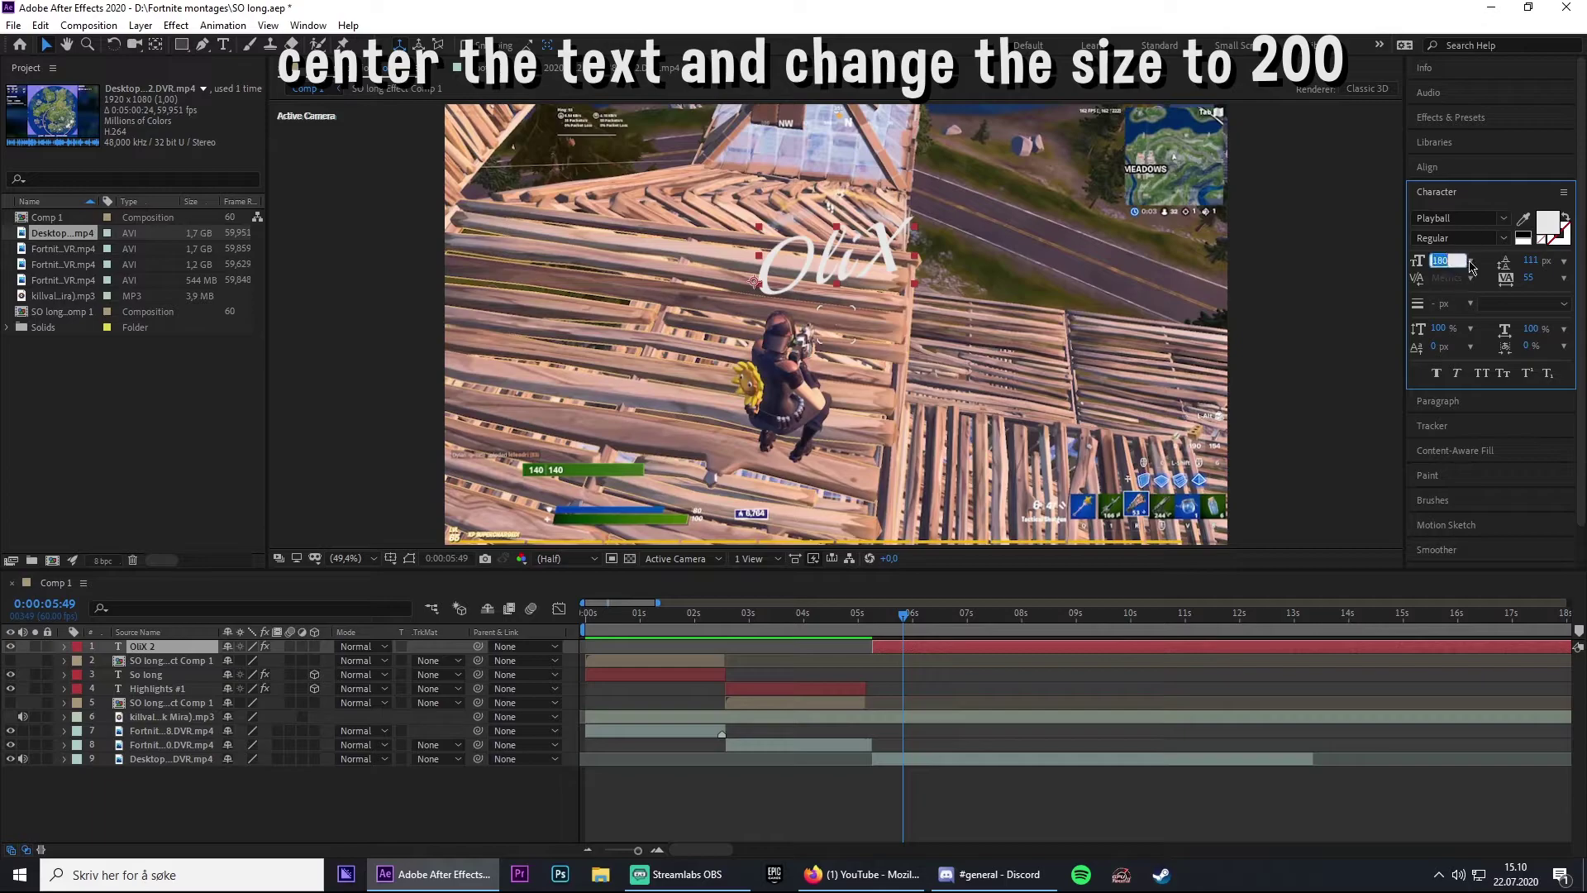
text(200)
key(Return)
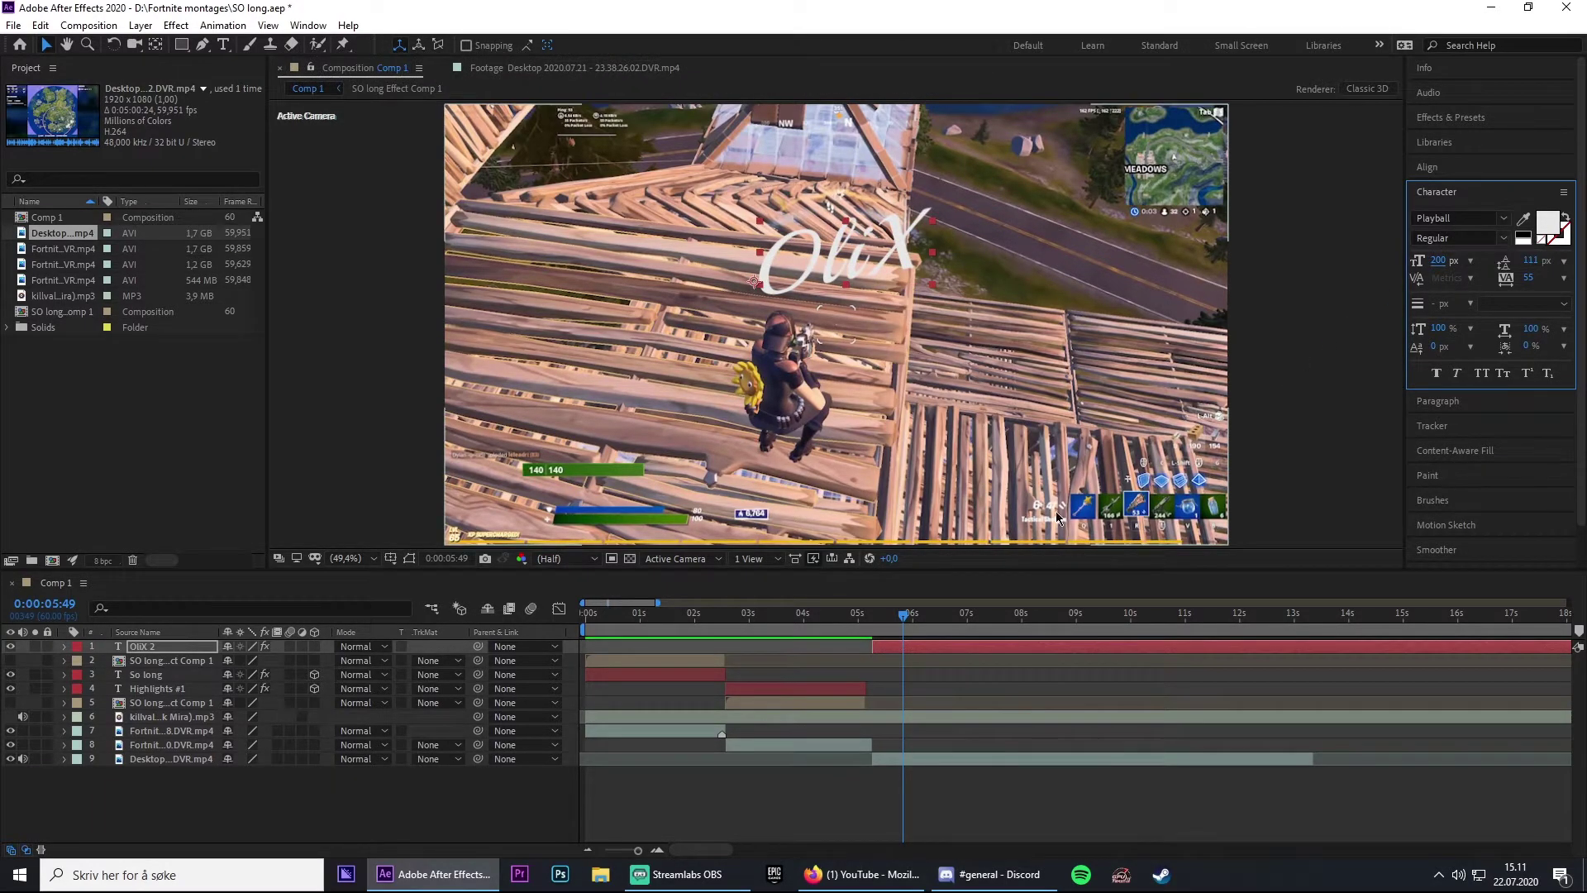
click(1444, 169)
click(1449, 210)
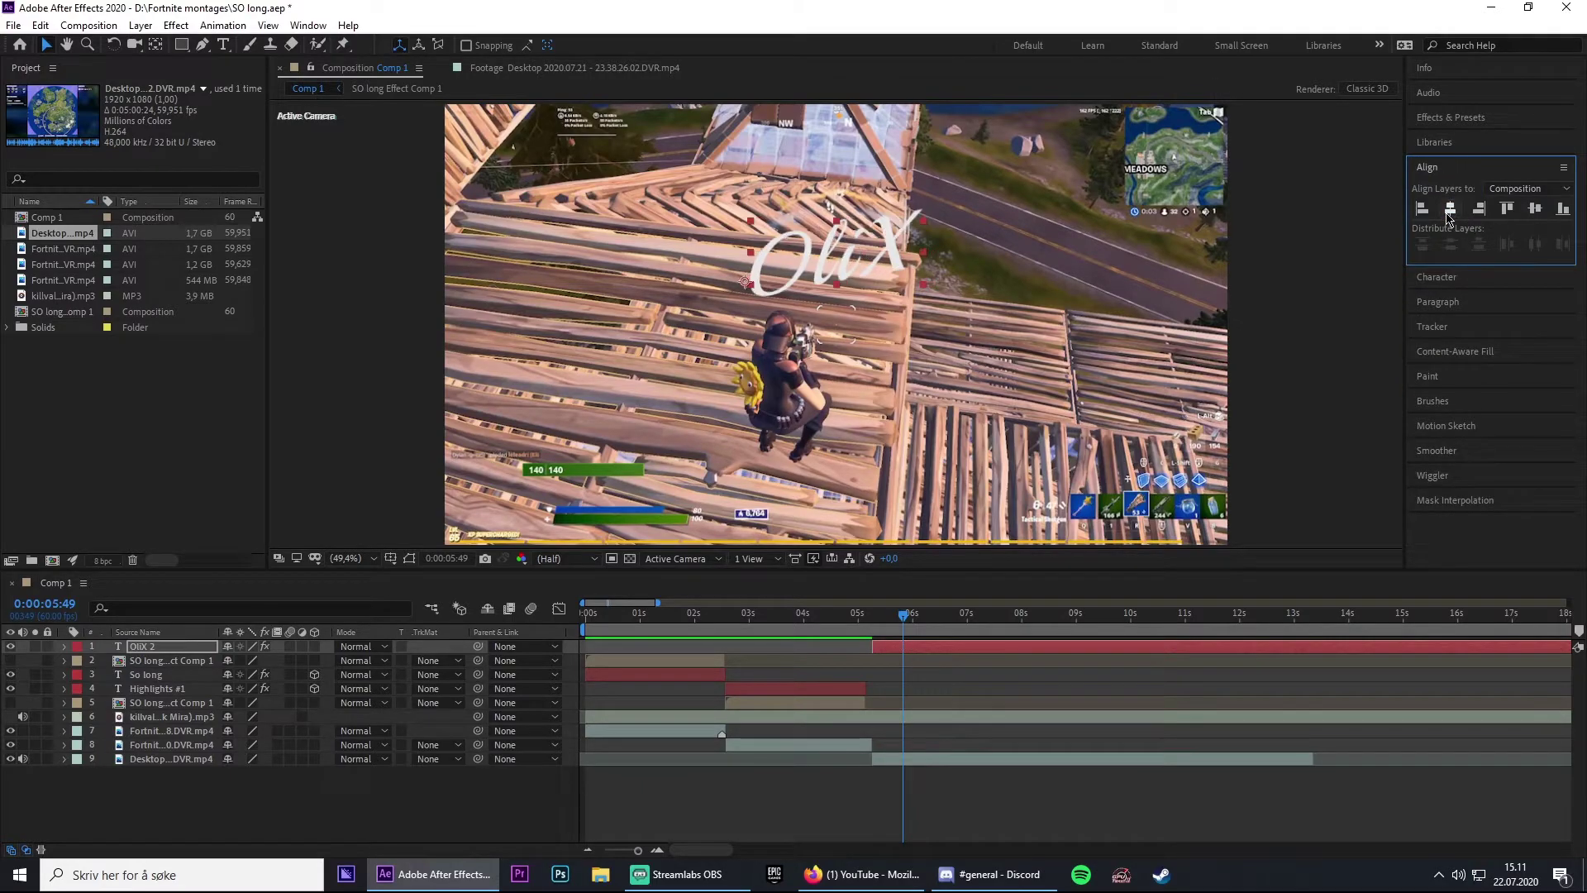
Preview the intro, stopping at 0:00:05:16, and switch to the Type tool with Ctrl+T
click(843, 613)
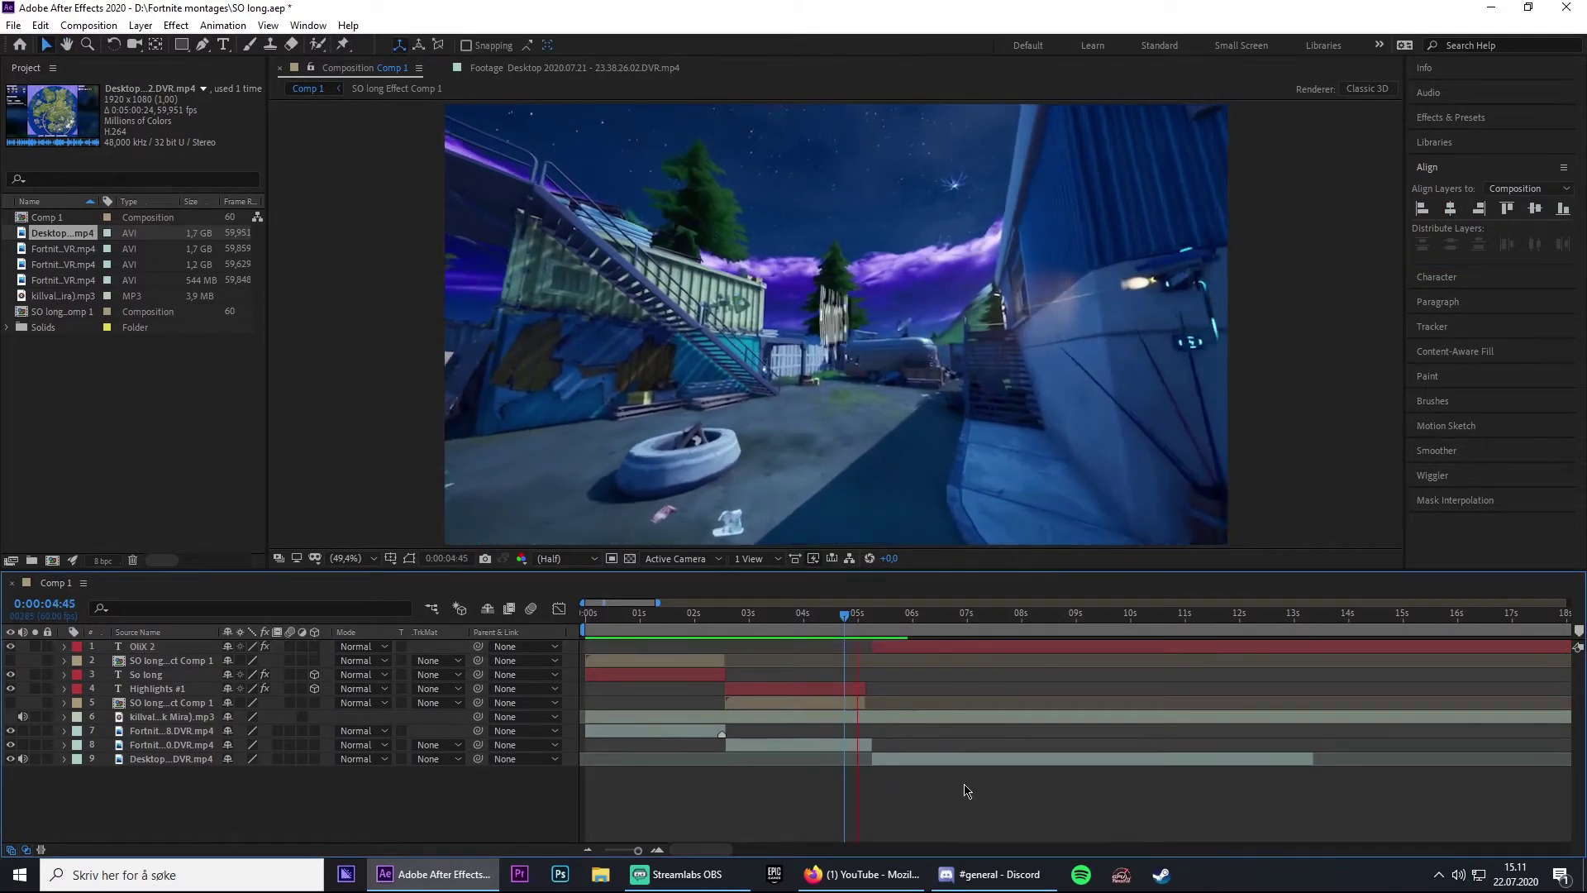
key(space)
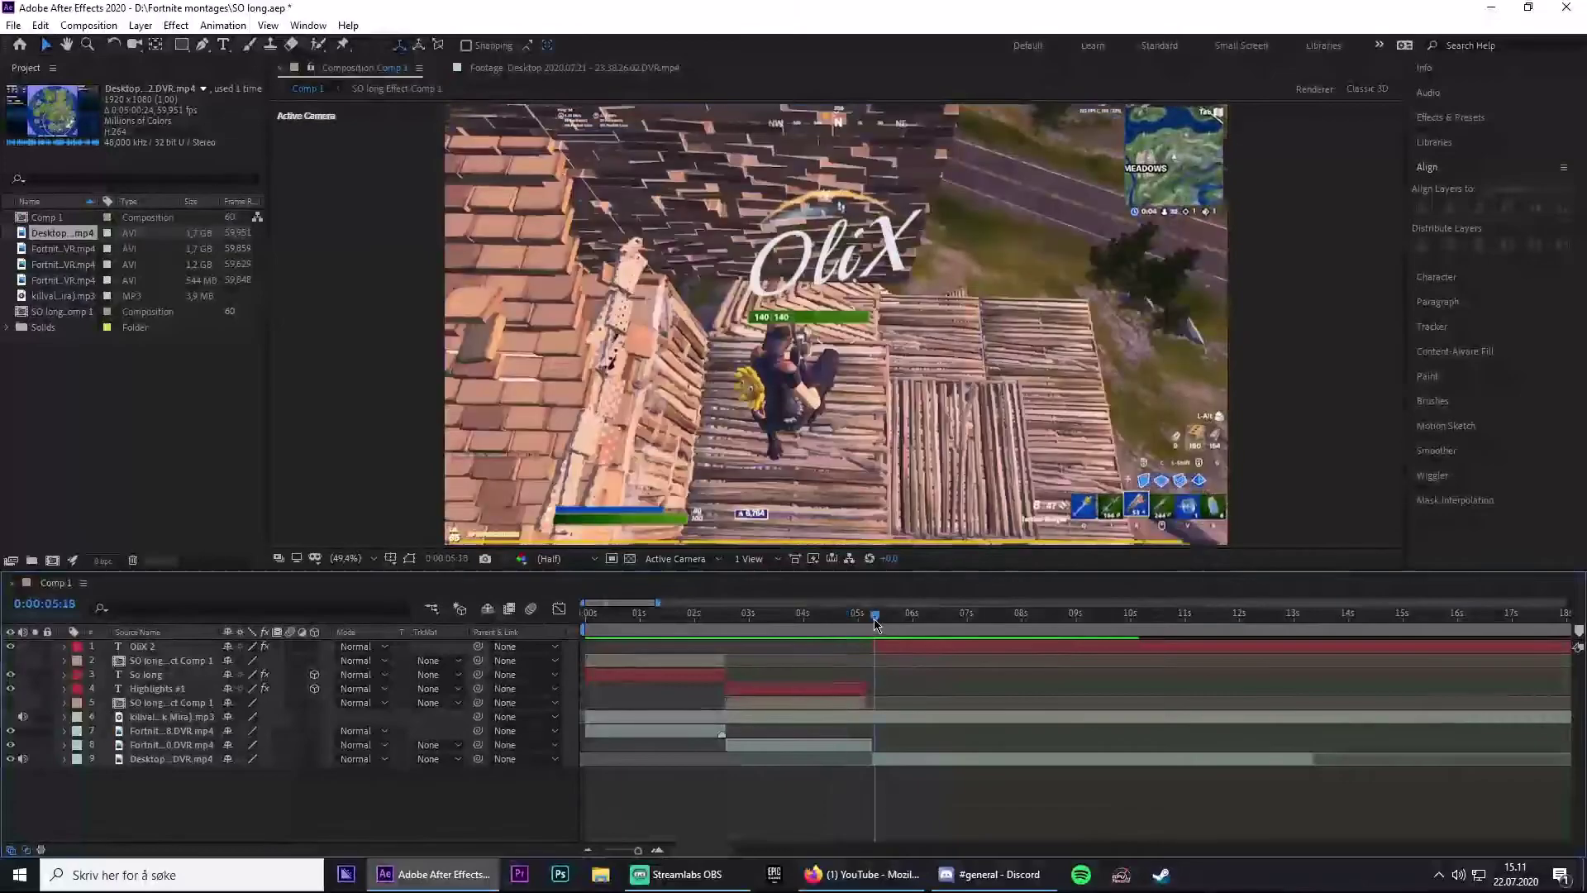
click(875, 623)
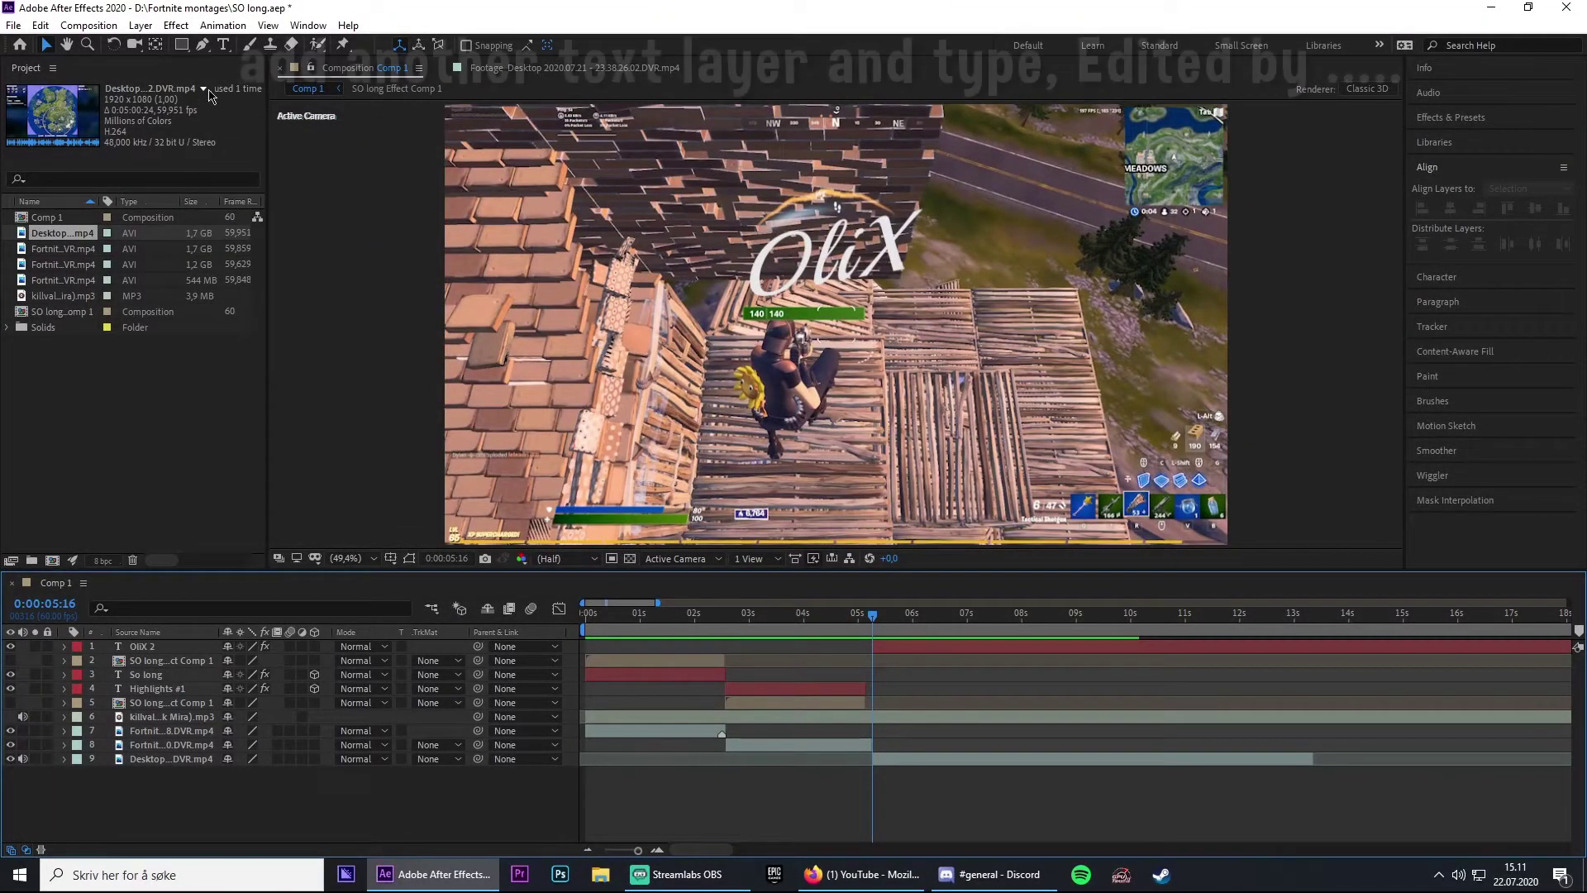
key(ctrl+t)
Type an 'Edited by OliX' text layer starting at the current time and move it under OliX
click(796, 345)
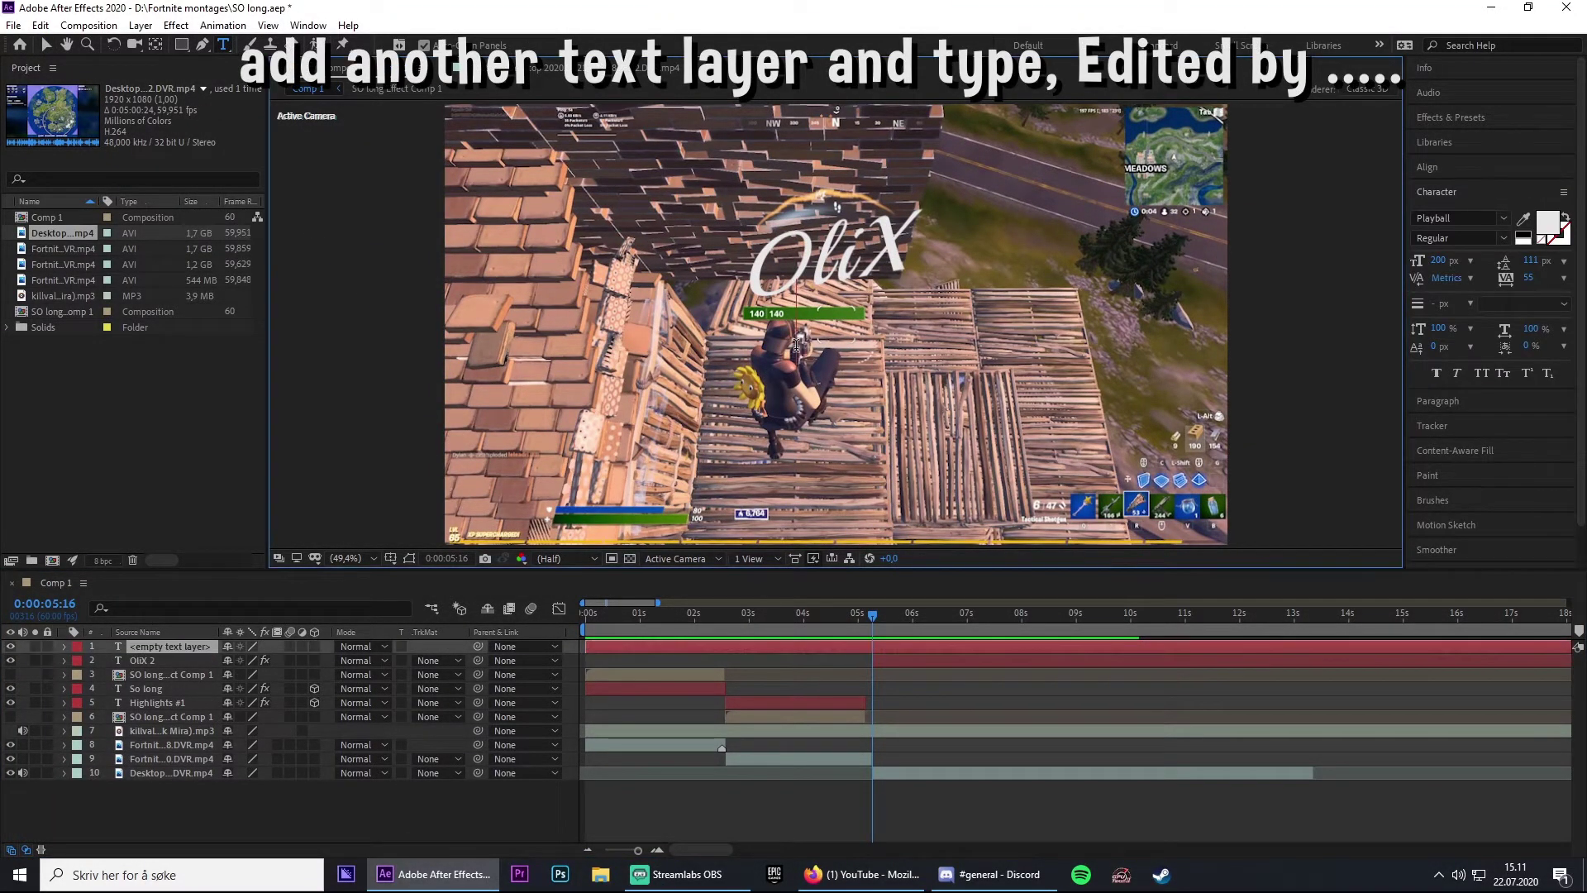
drag(586, 646, 849, 627)
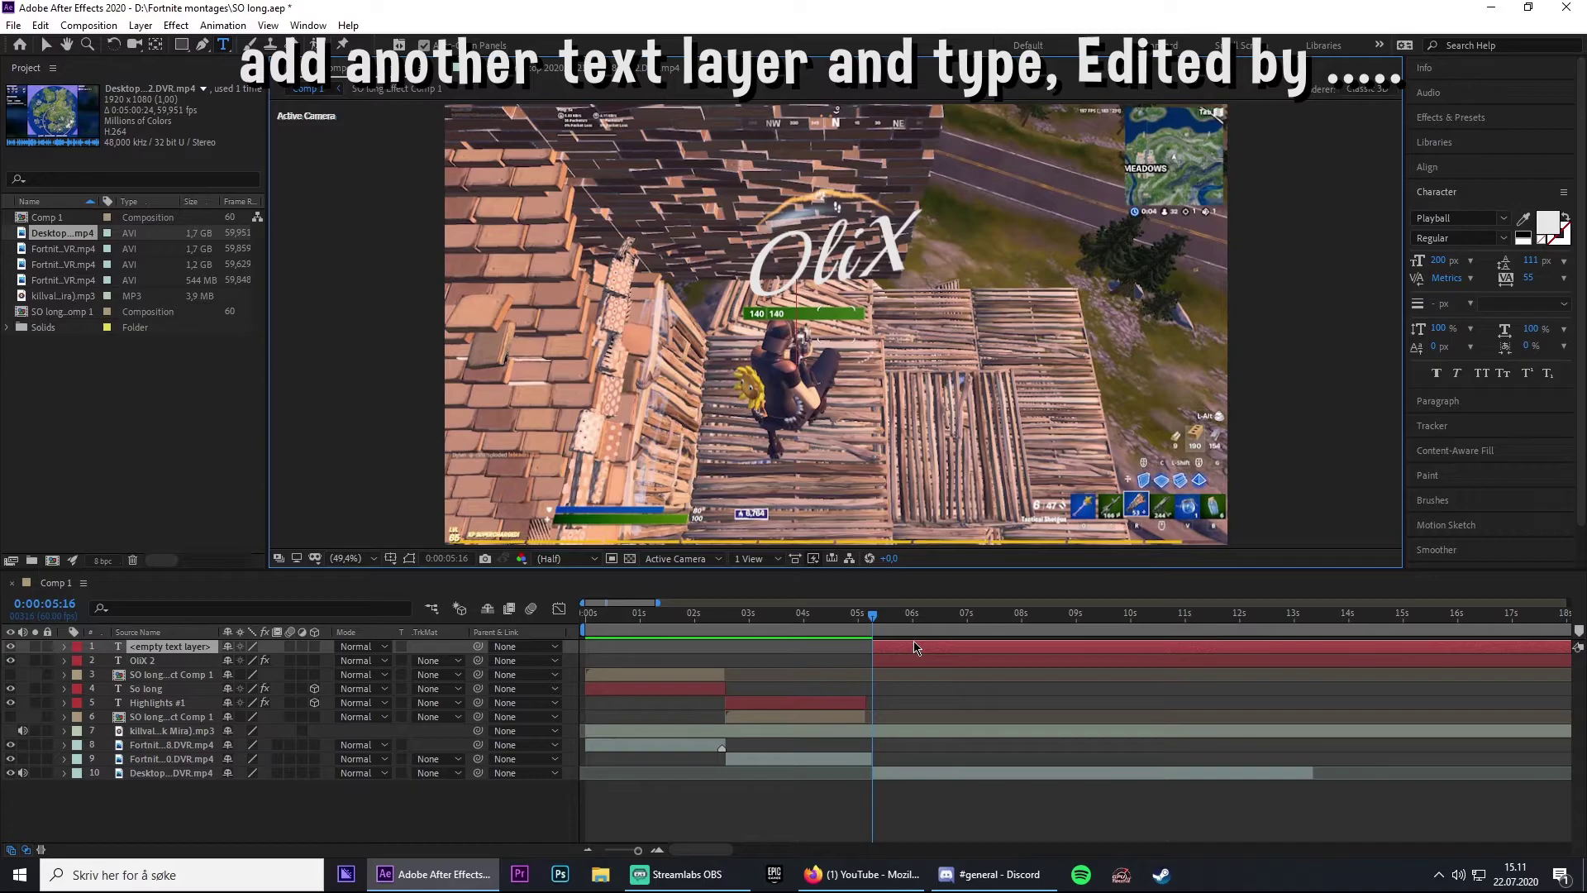
text(Edite)
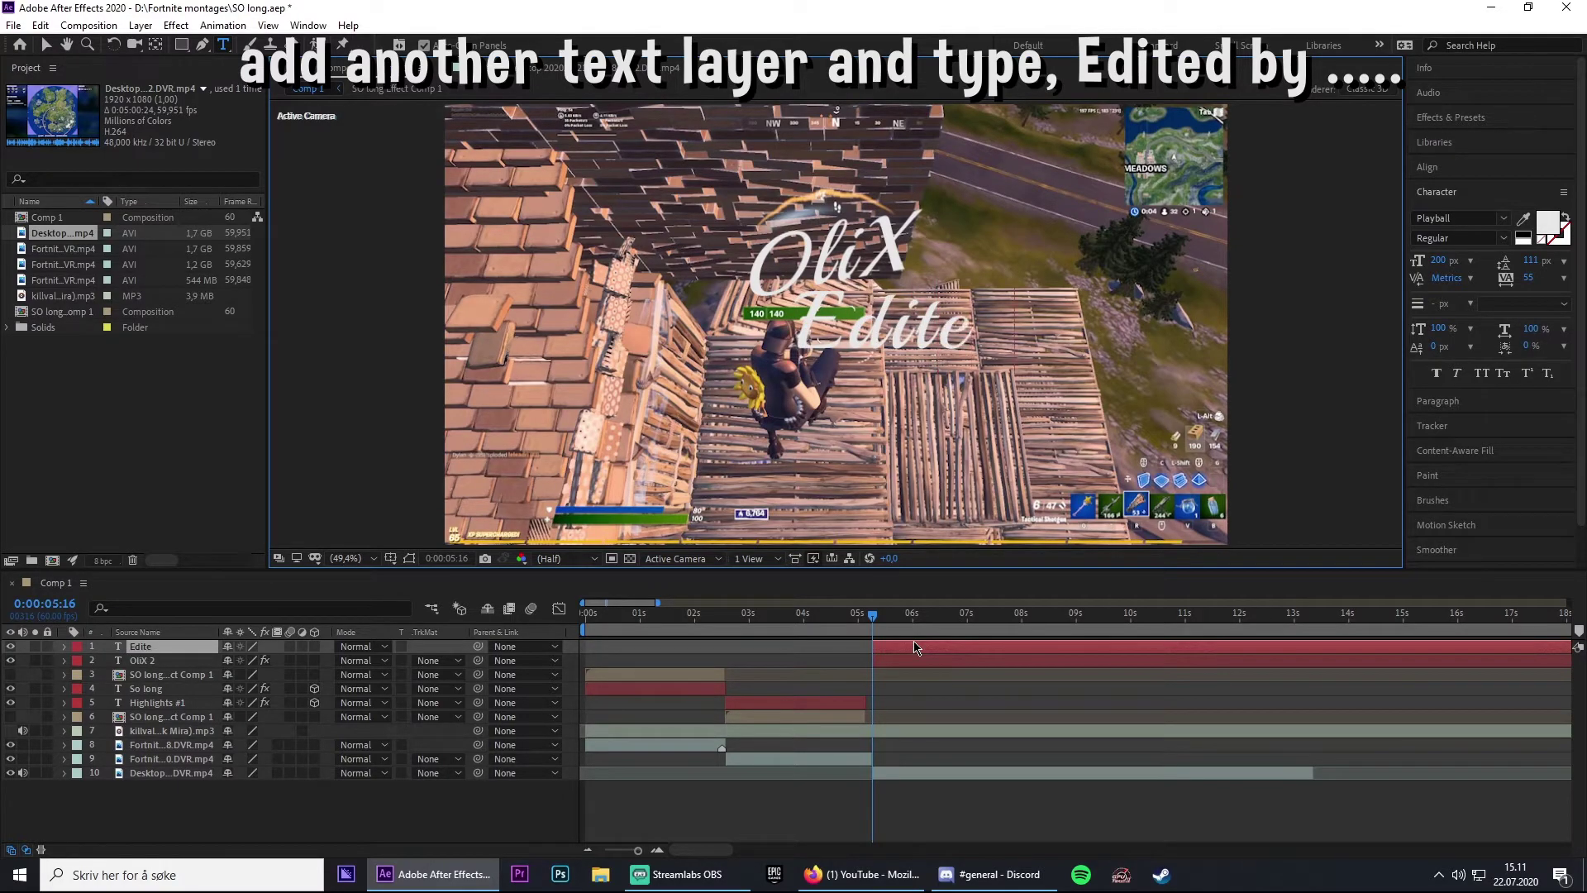
text(d by Ol)
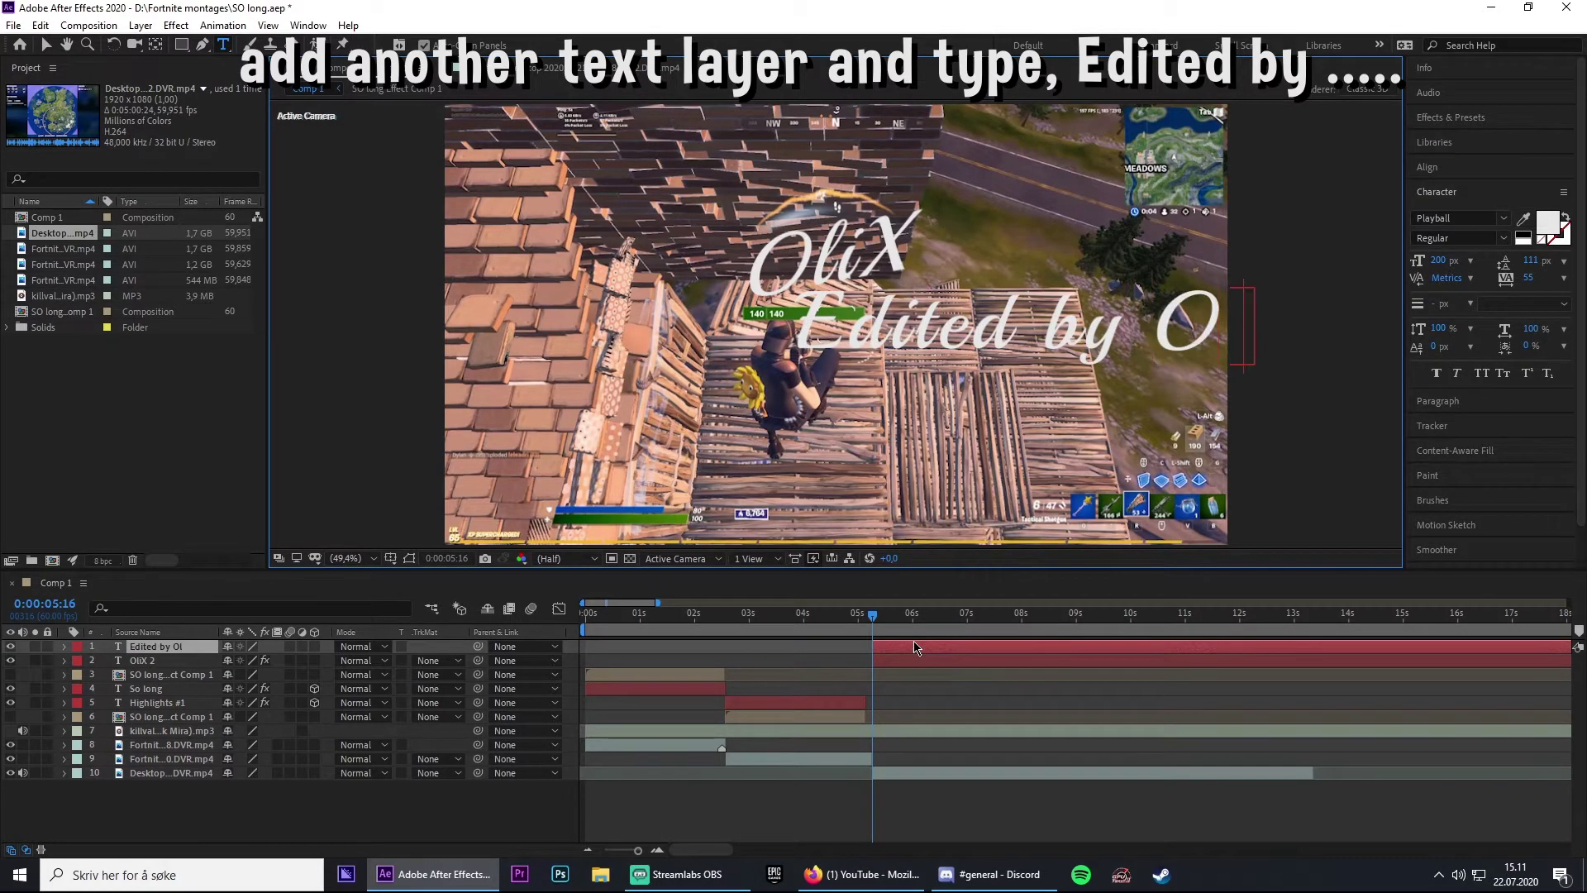
text(iX)
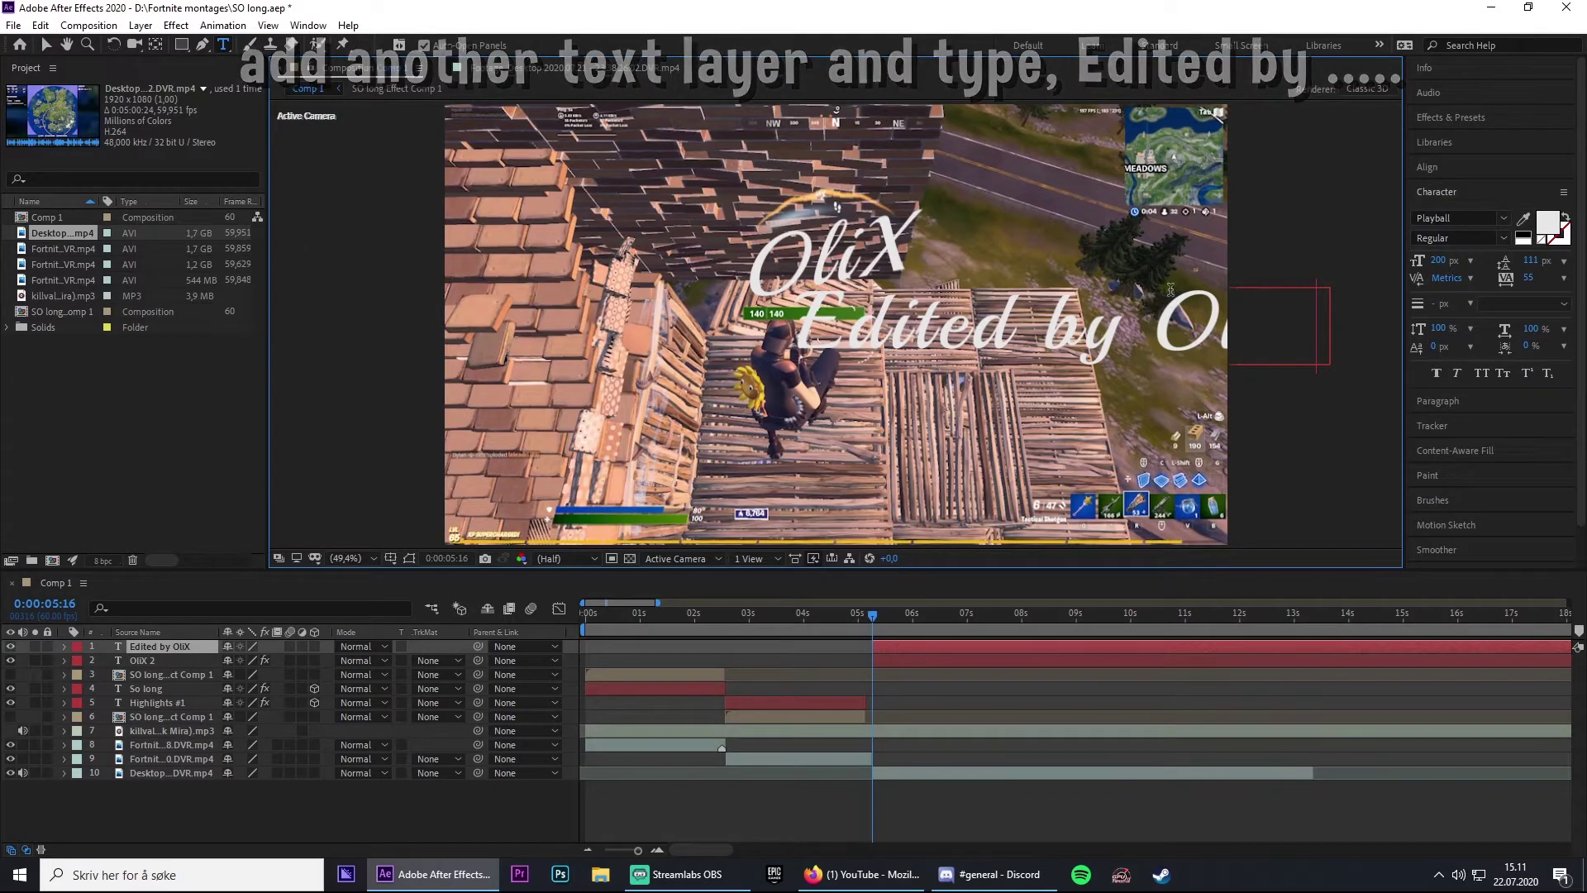
drag(1322, 324, 740, 333)
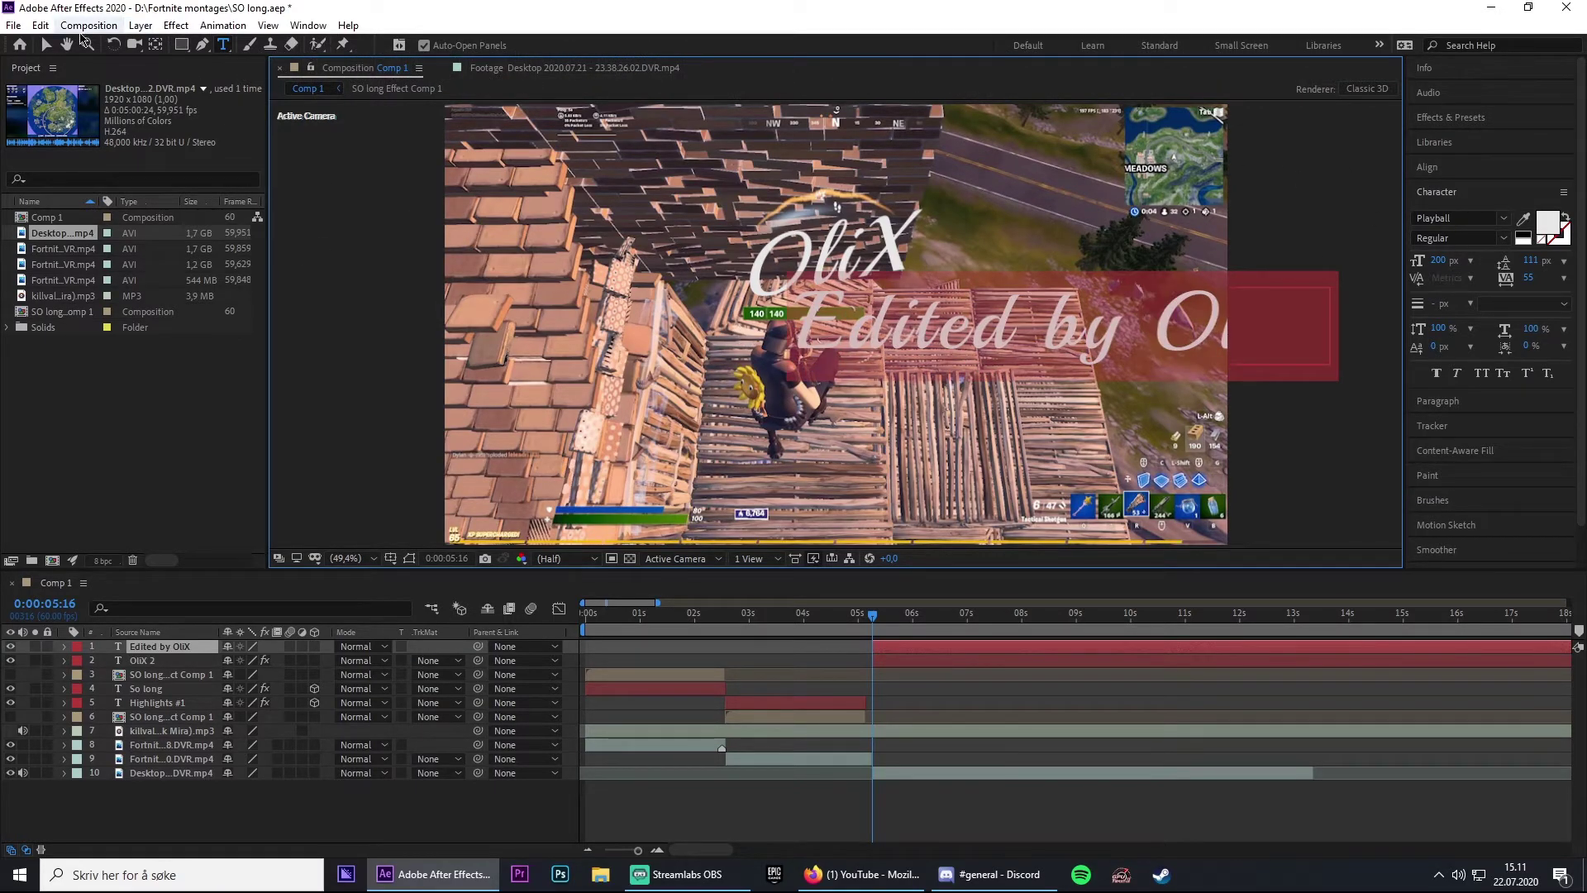
click(46, 44)
drag(914, 326, 634, 326)
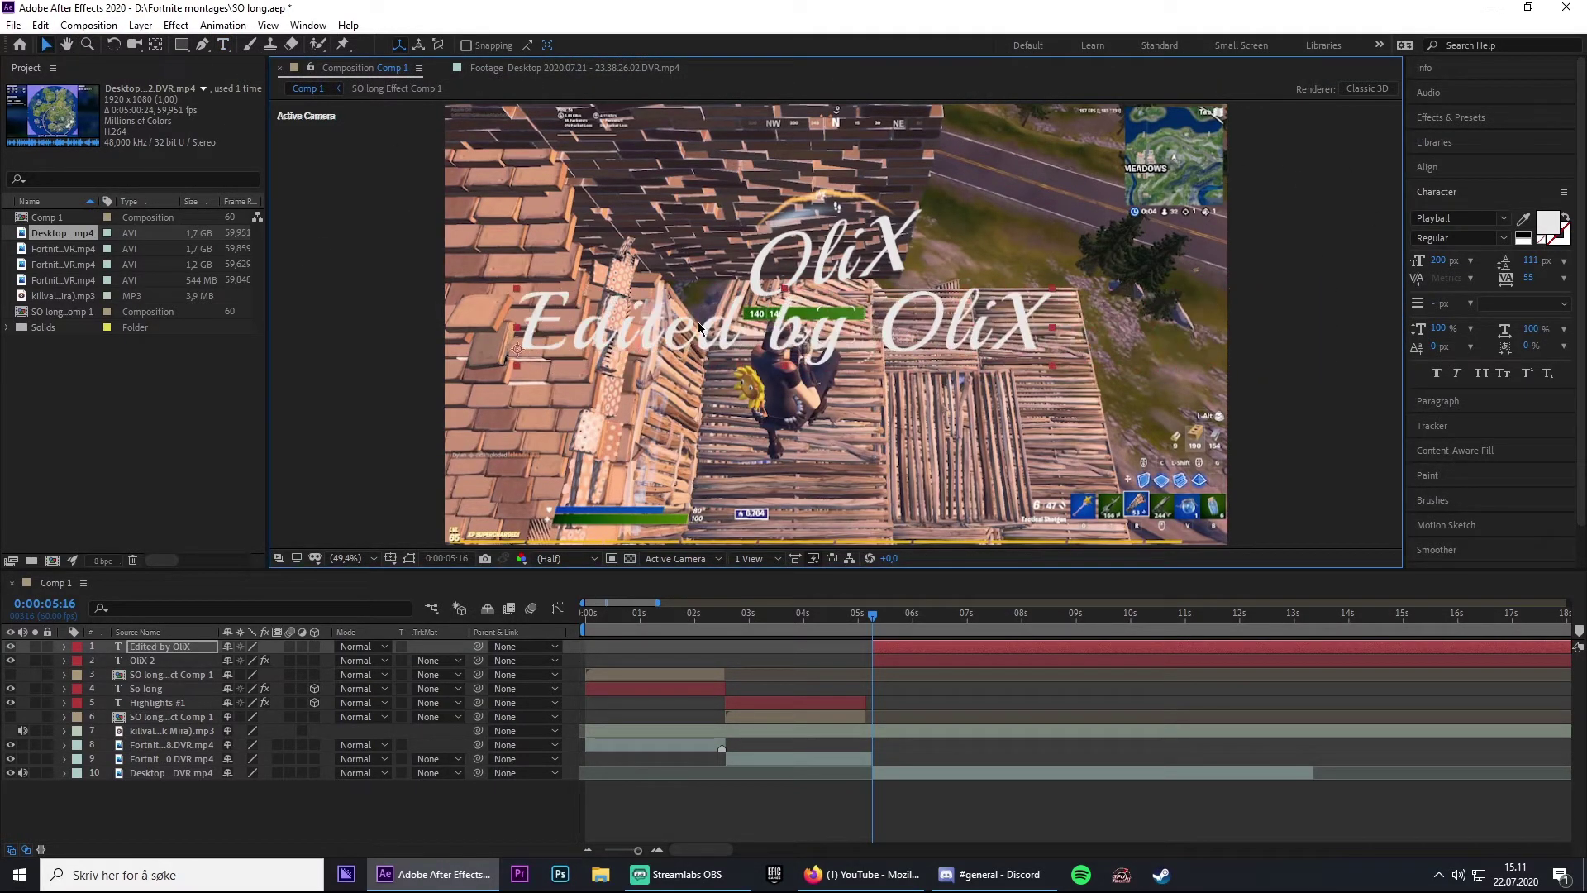
Restyle the subtitle in Couture Bold at 75 px
double_click(634, 326)
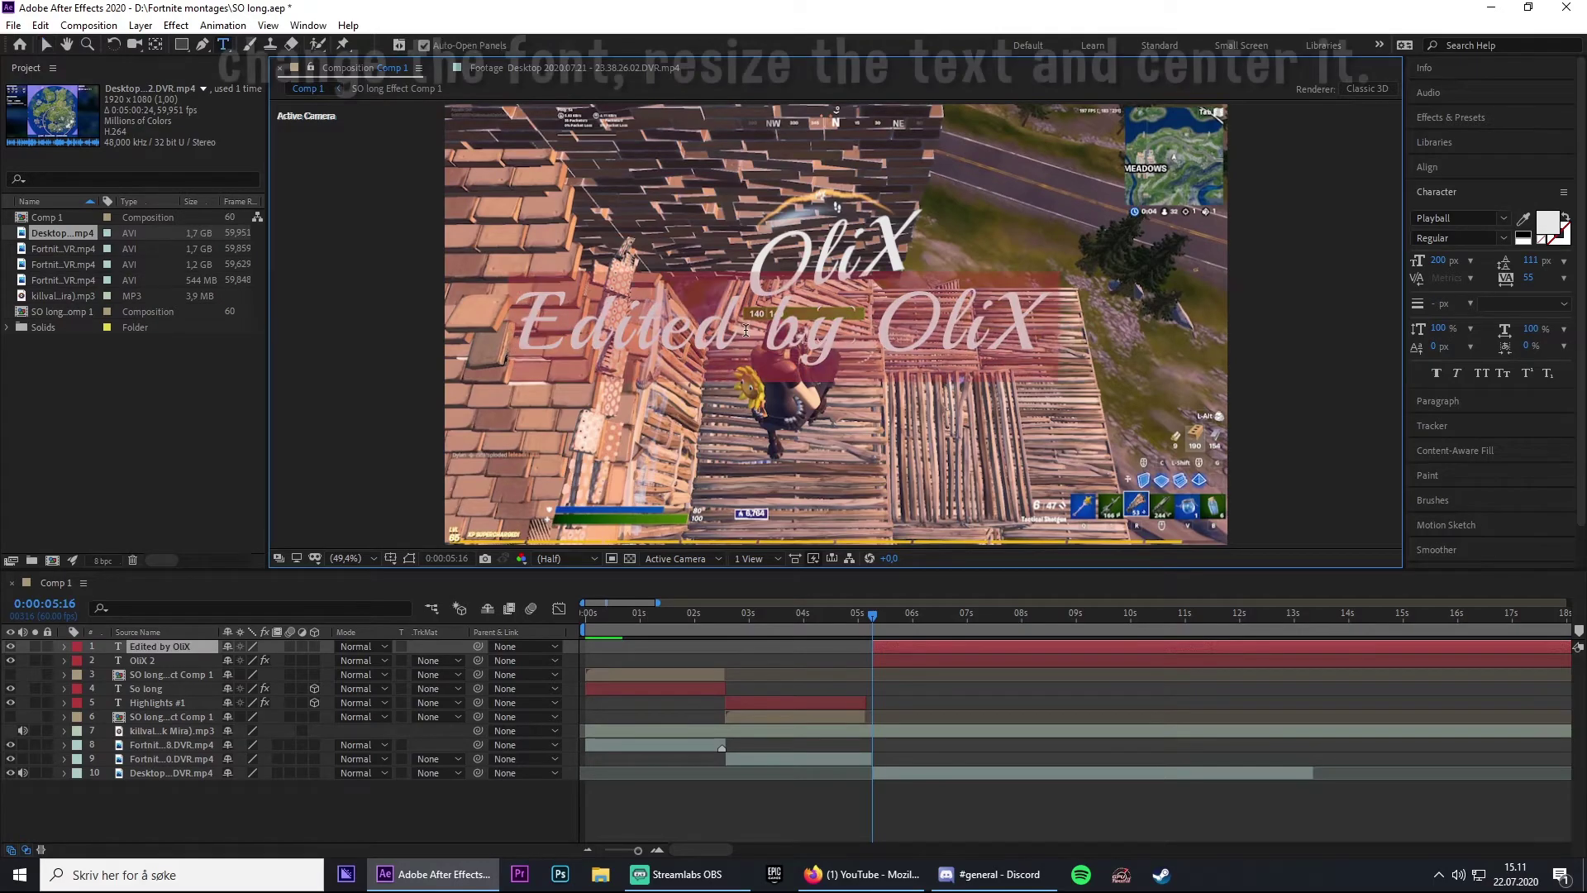
click(1444, 118)
click(1487, 117)
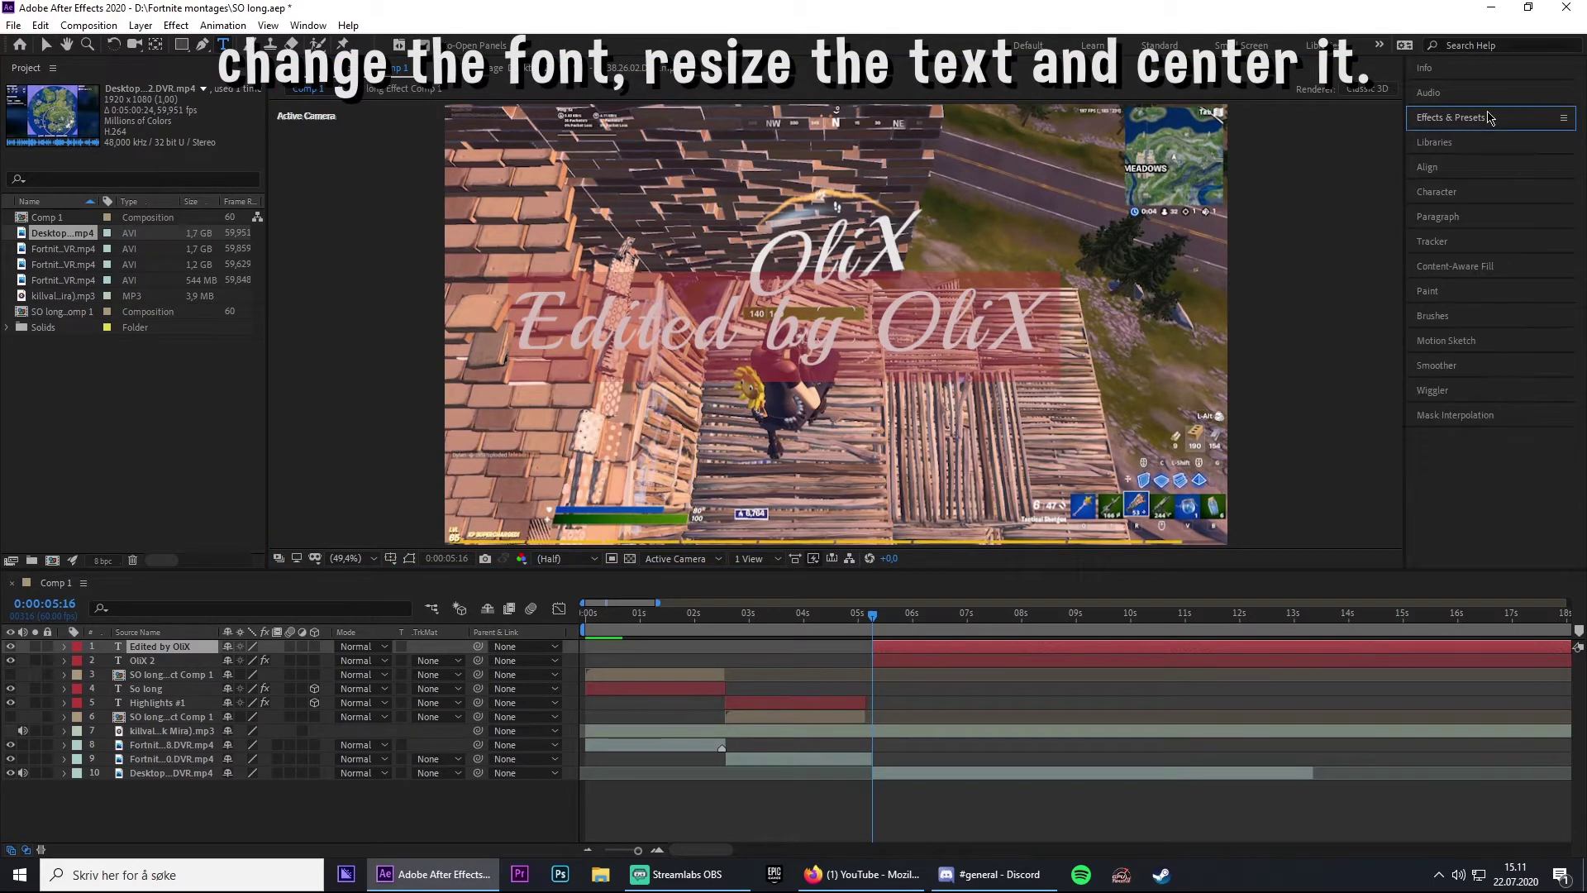
click(1457, 193)
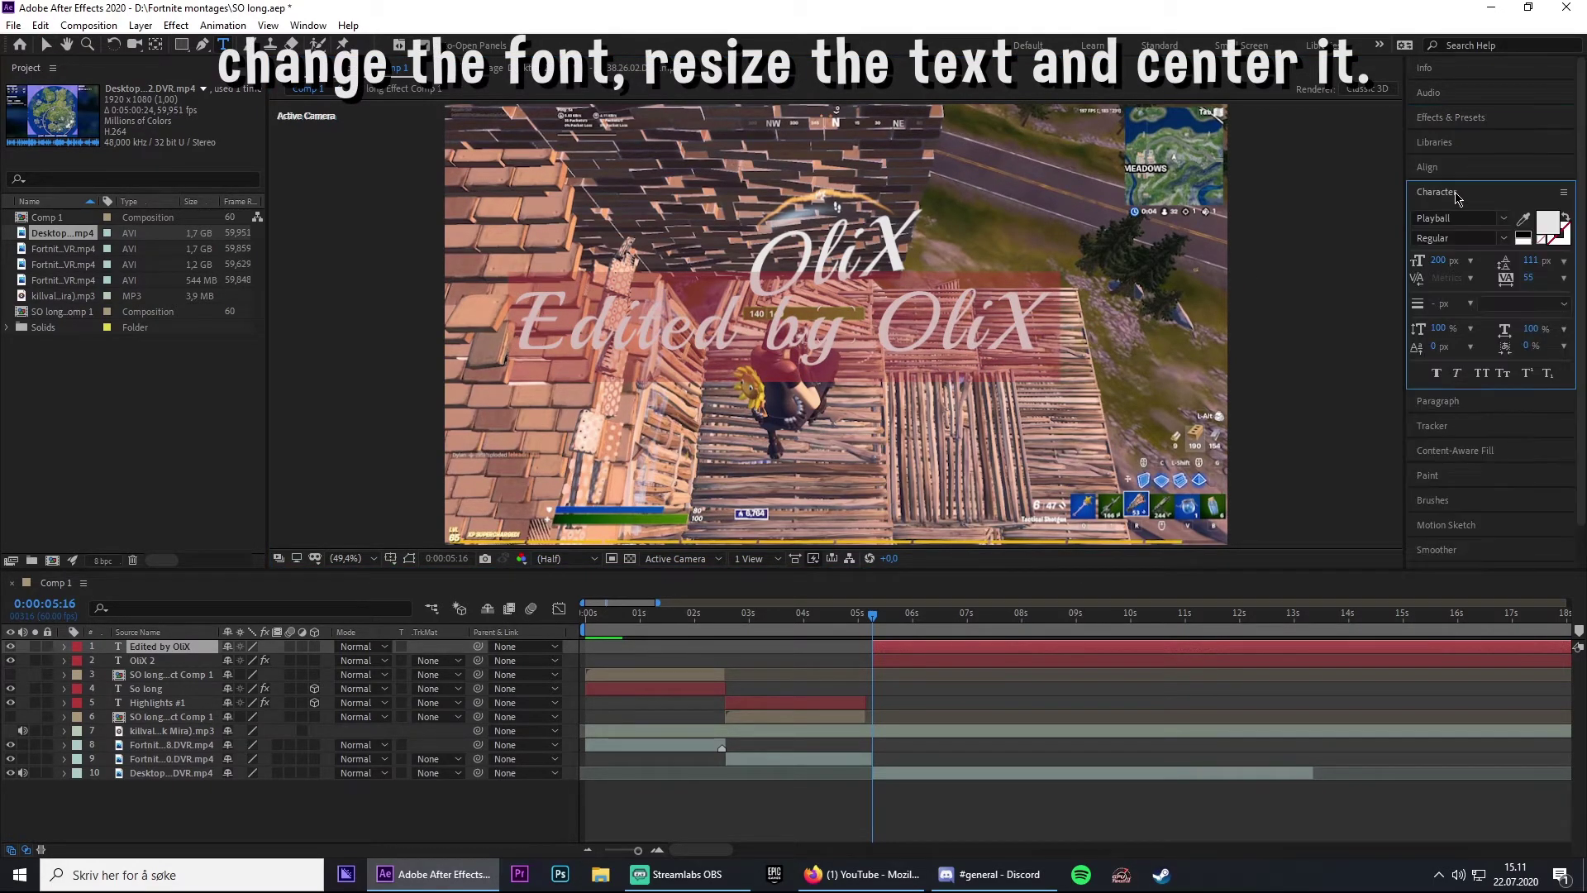
click(1503, 218)
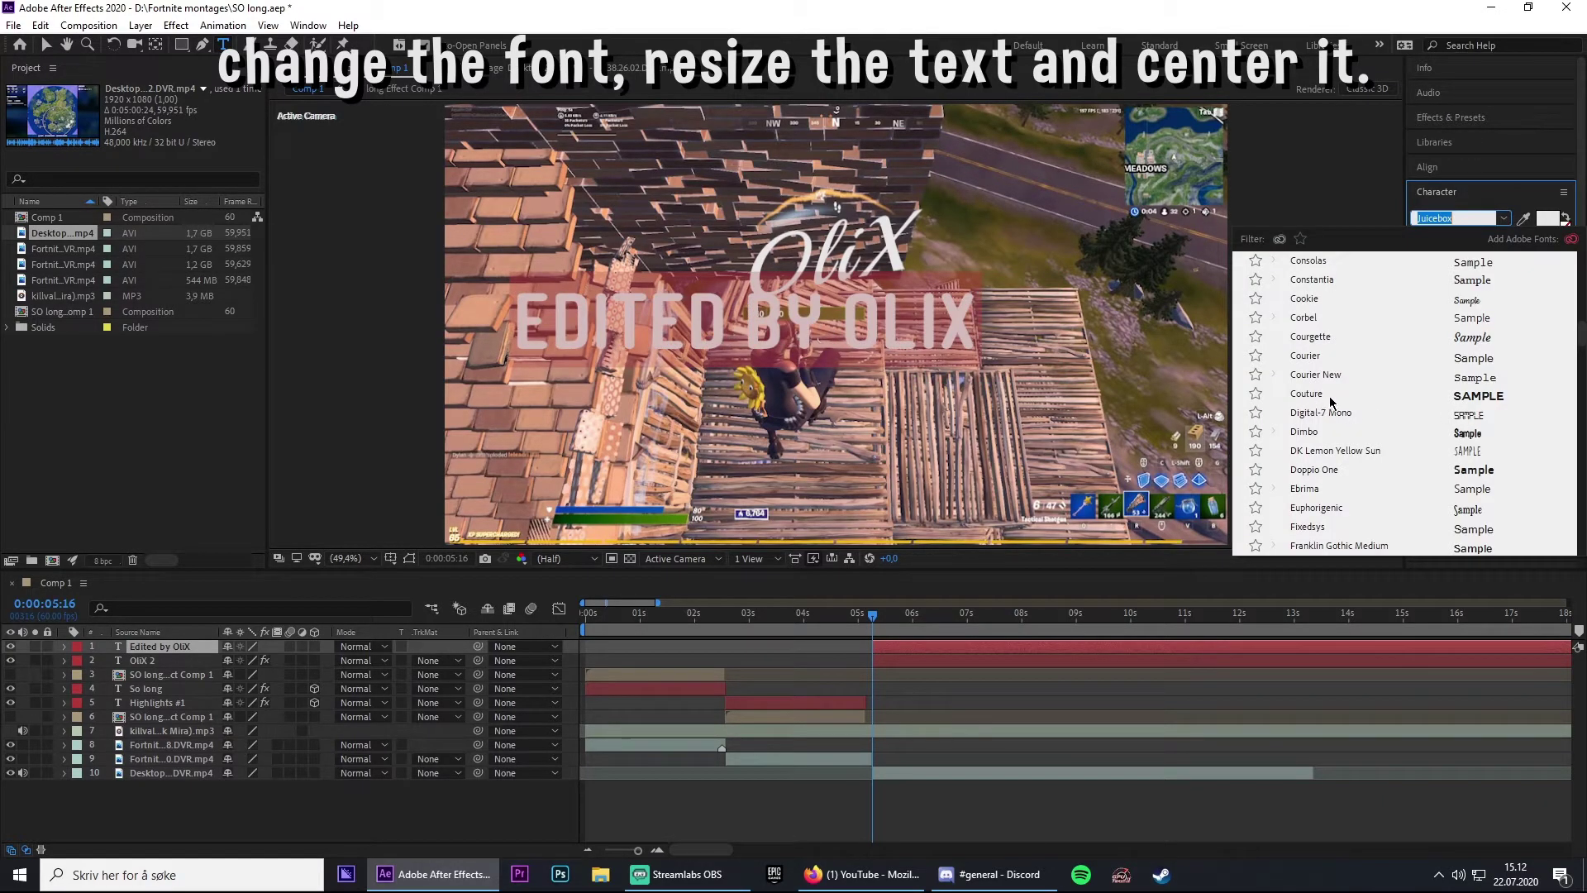
click(1467, 397)
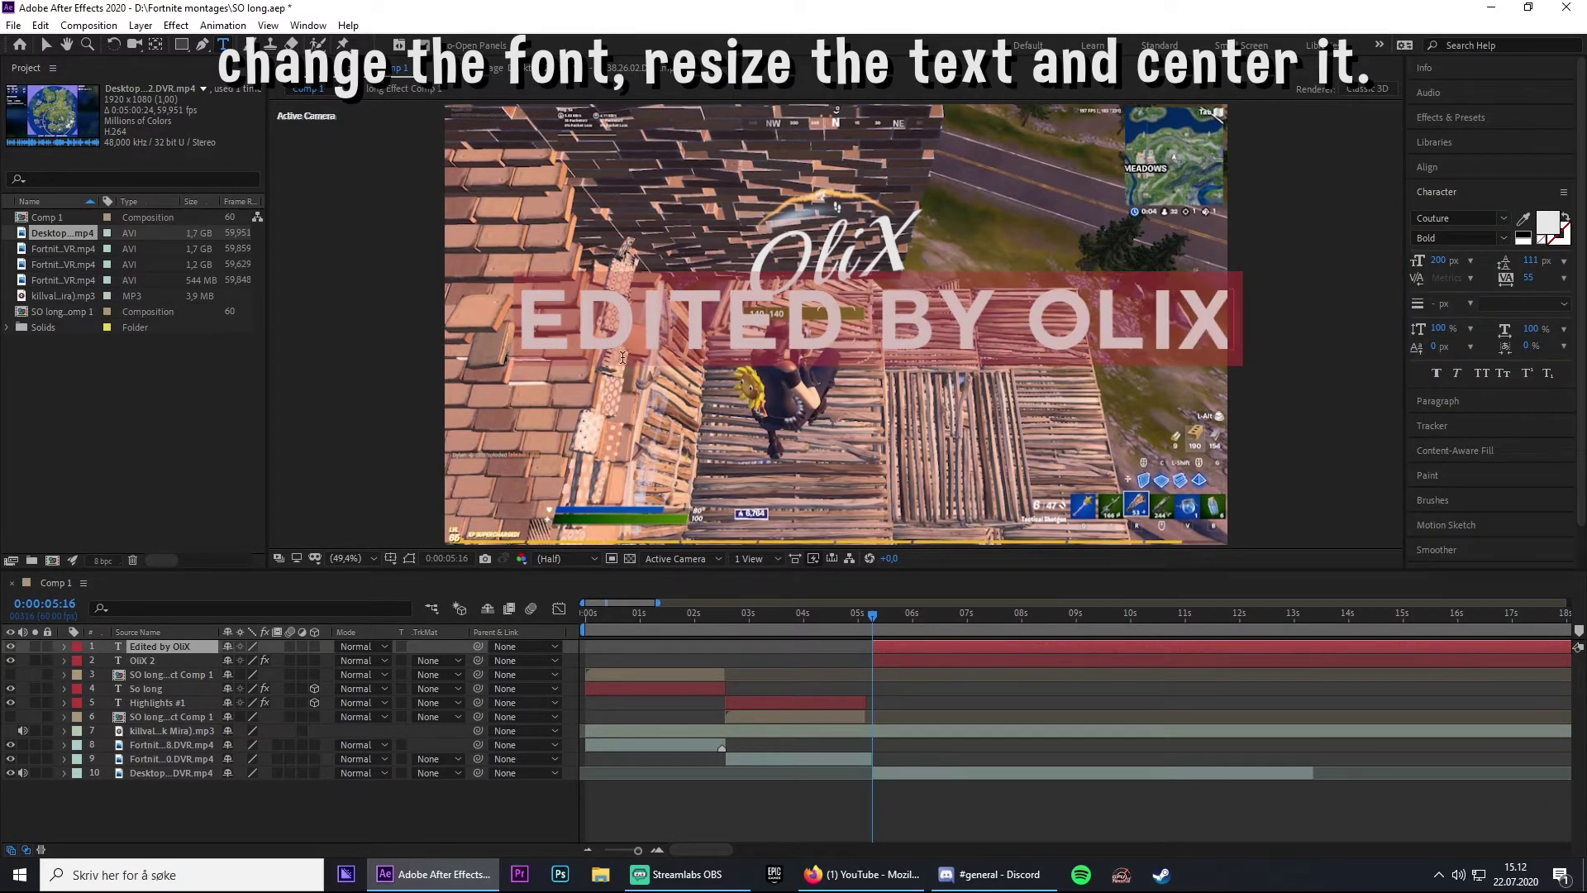
click(1446, 260)
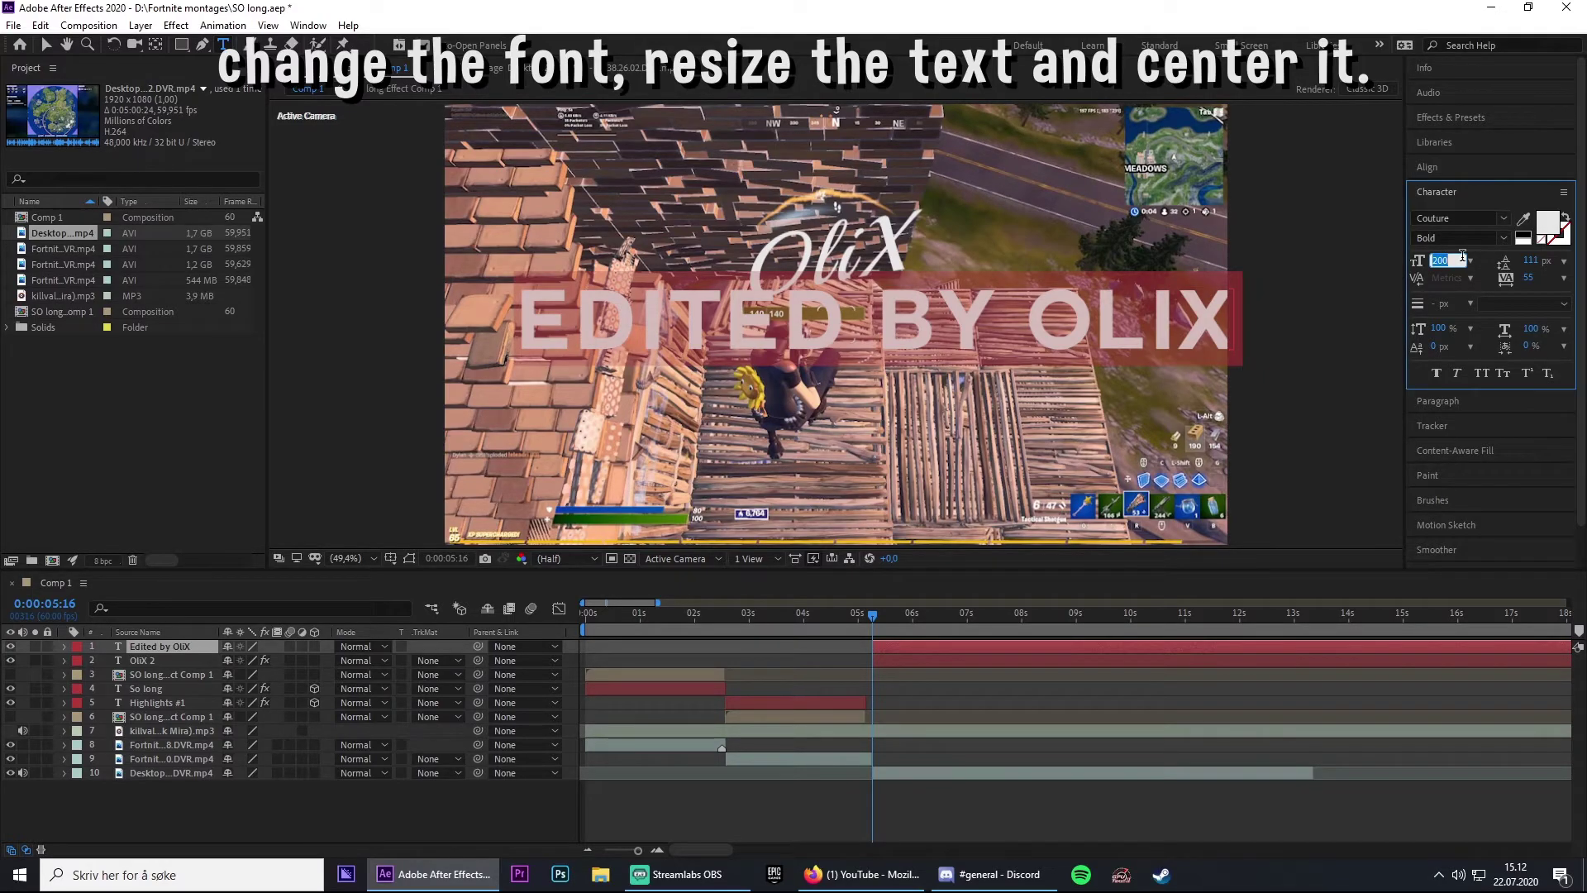
text(75)
key(Return)
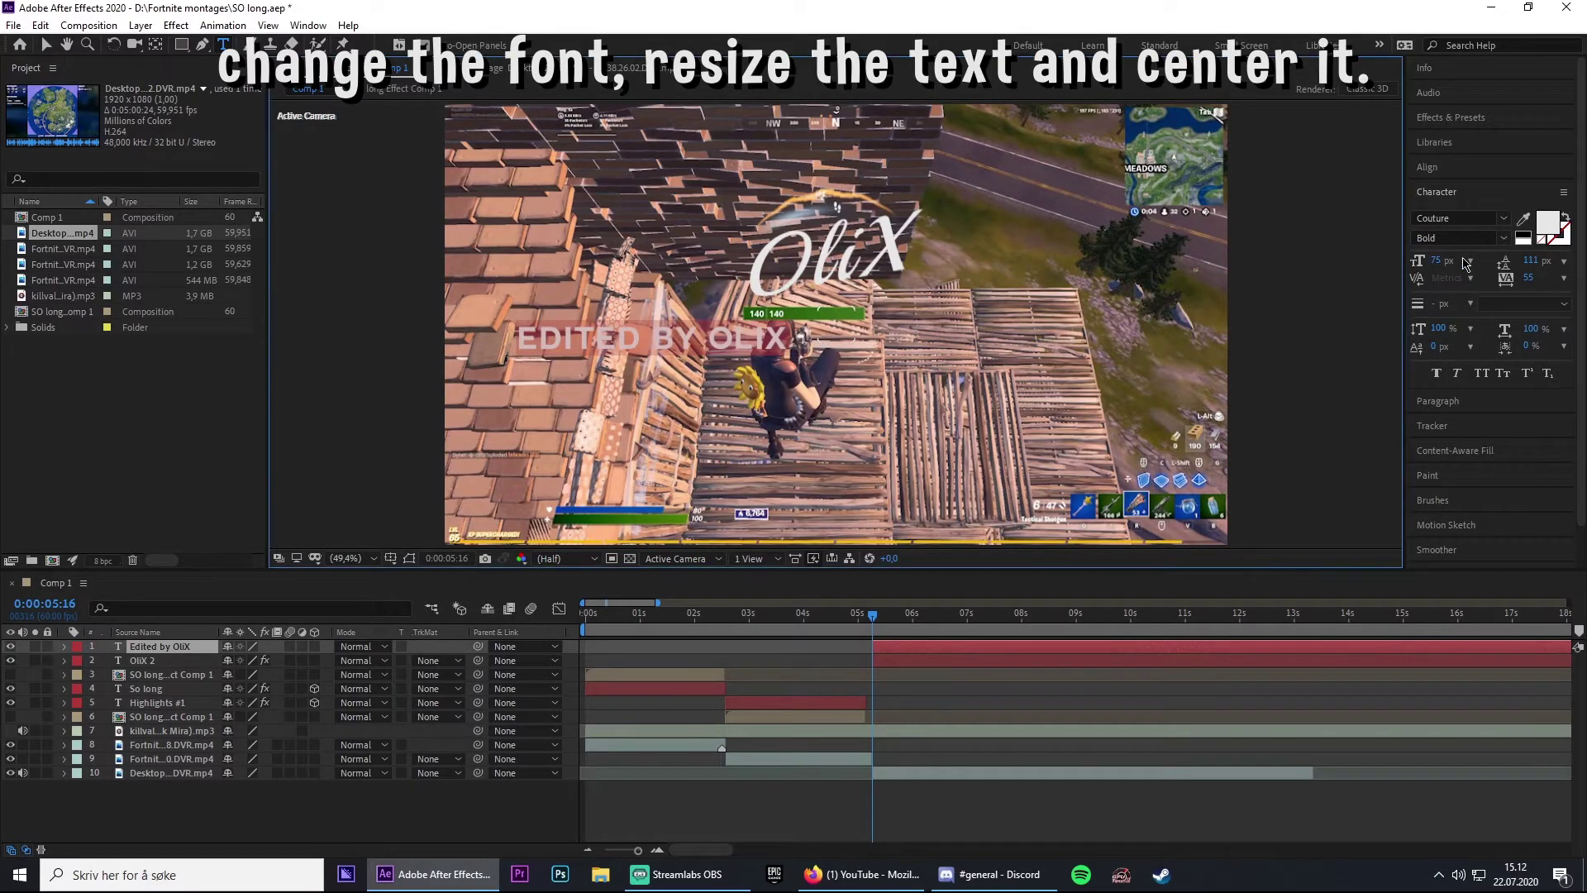
click(47, 44)
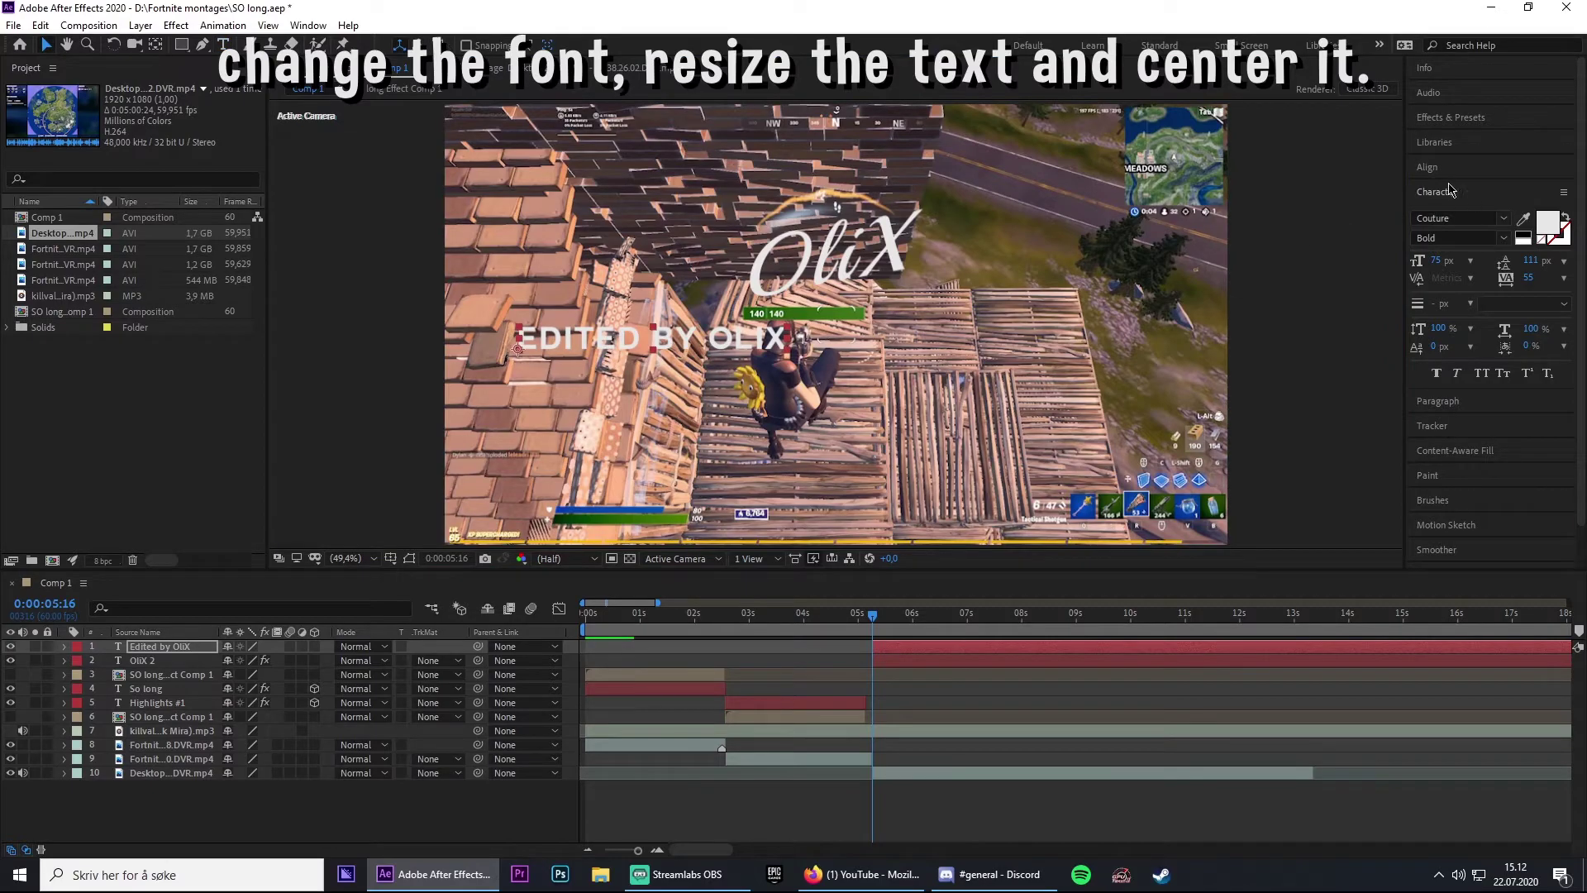
click(1428, 167)
Centre the subtitle and keyframe its start: raised behind OliX at 0% opacity
click(1451, 209)
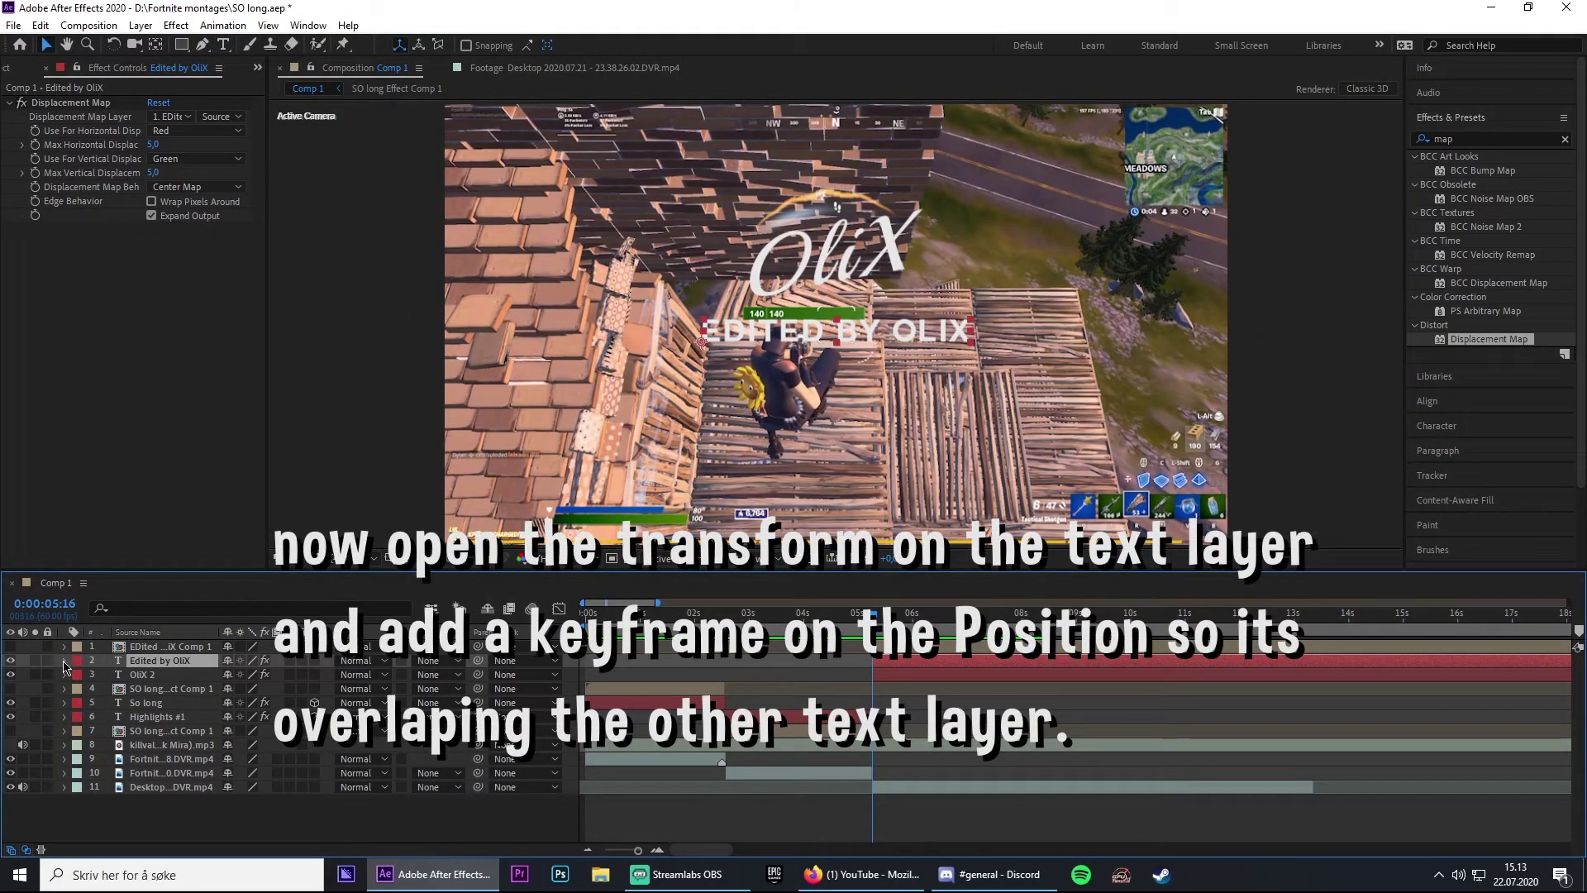
click(65, 661)
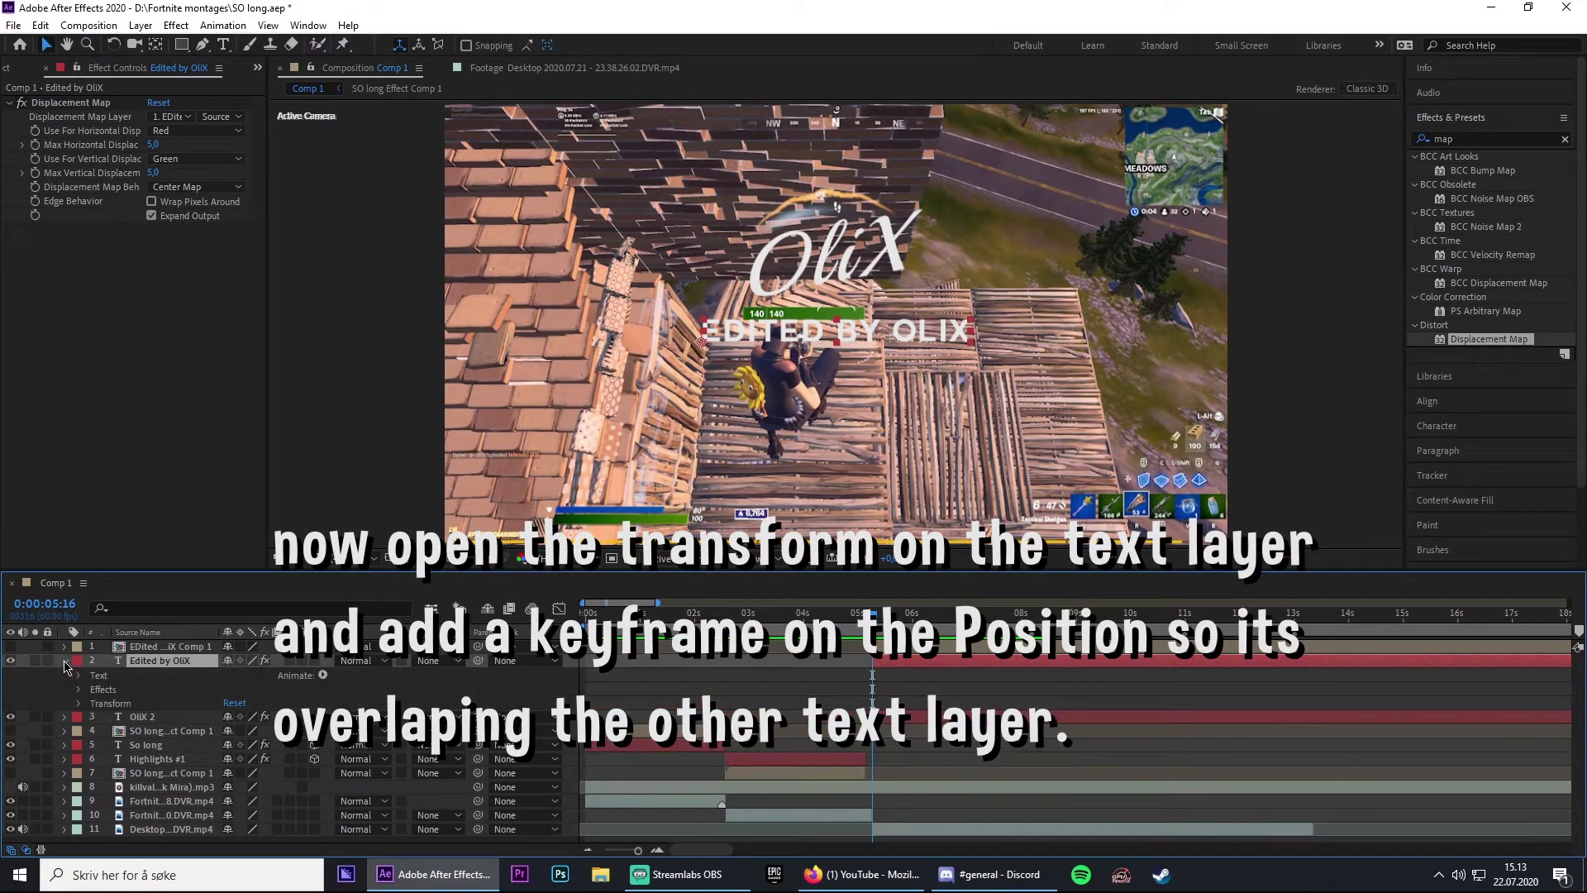
click(80, 705)
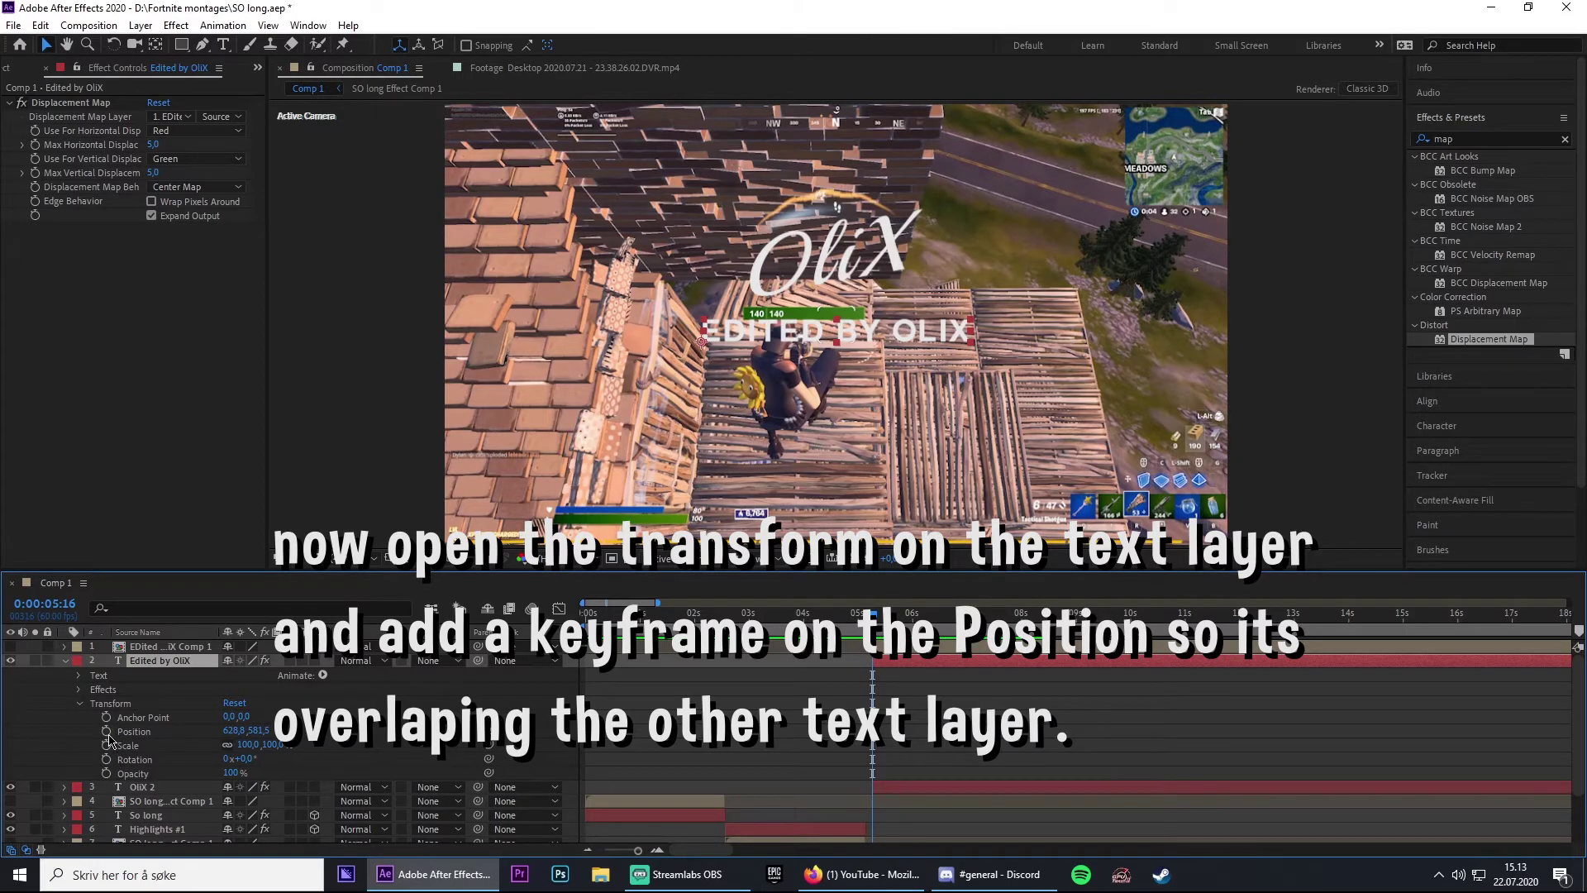
click(106, 731)
drag(259, 732, 192, 734)
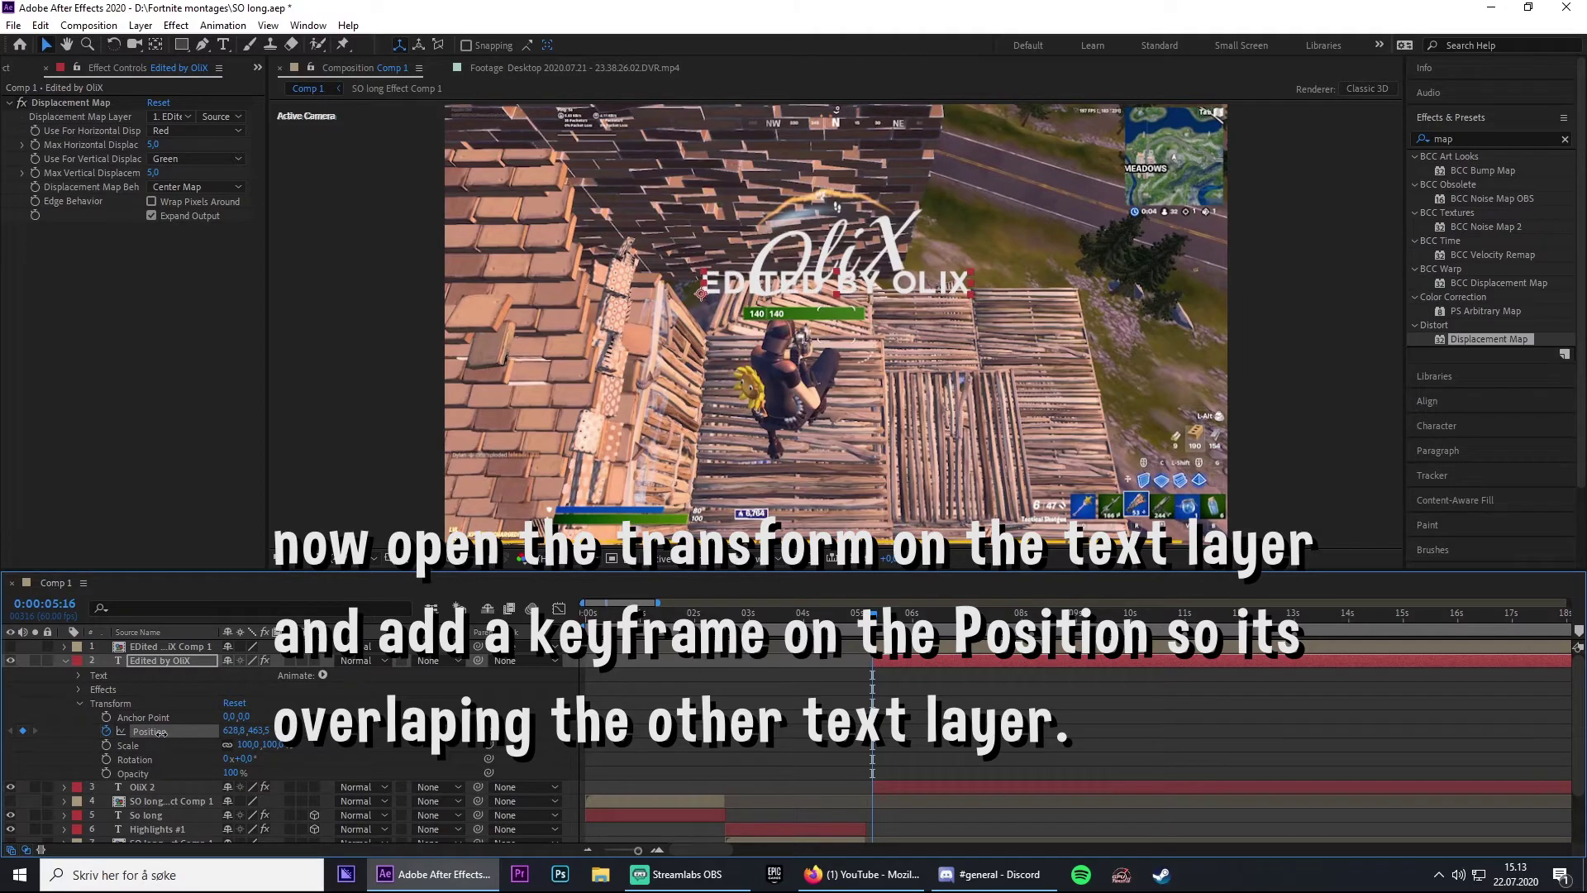
click(106, 773)
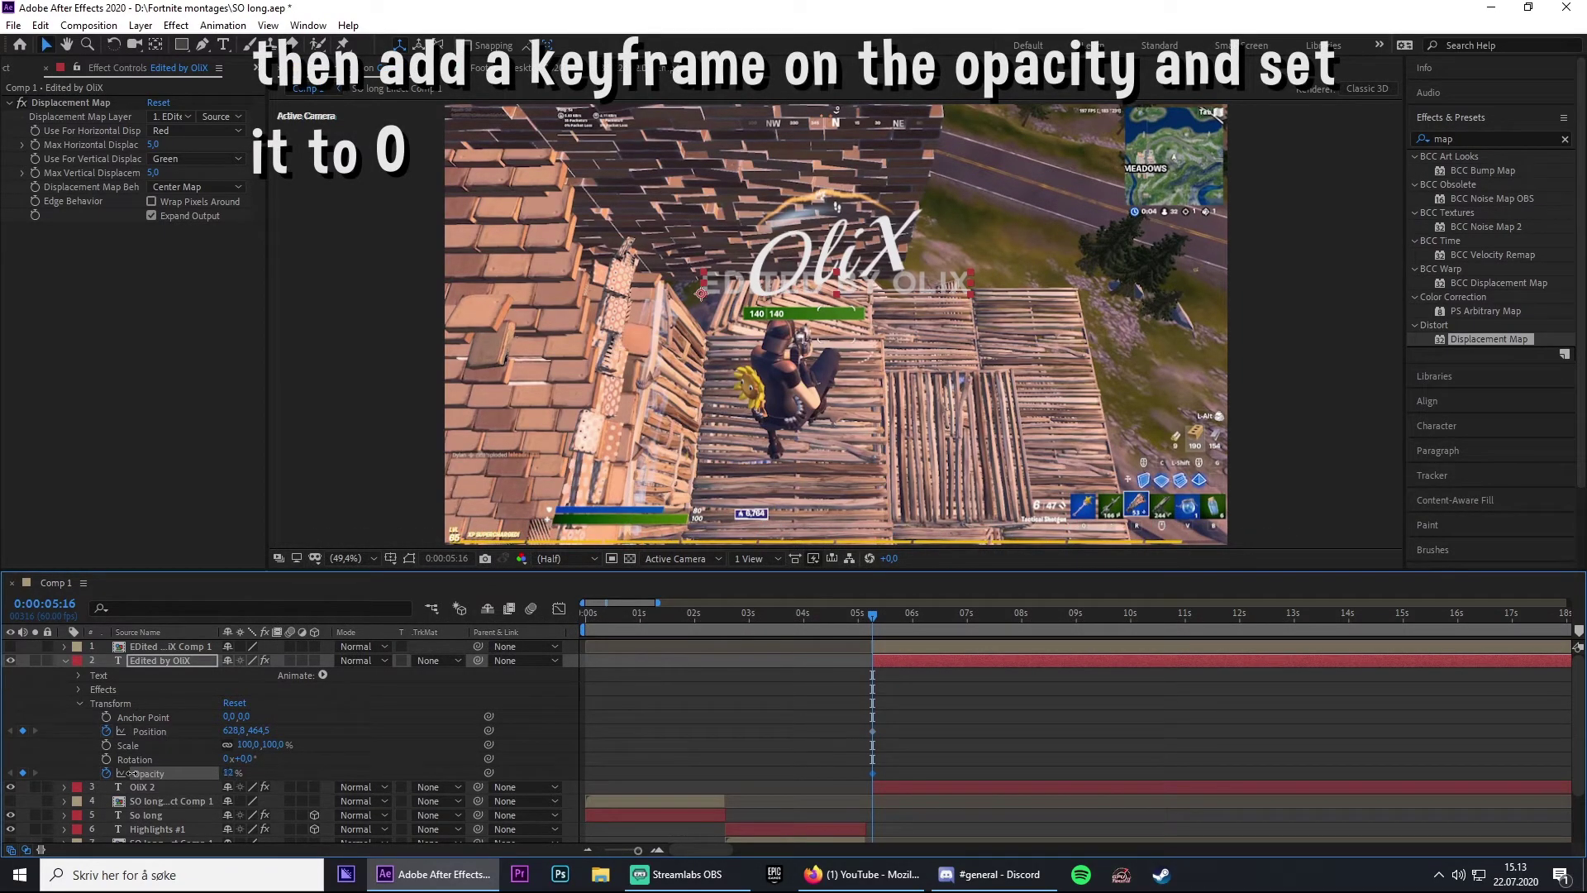
drag(131, 773, 99, 774)
At 0:00:05:58, lower the subtitle to 628.9,574.5 at 100% opacity and ease all keyframes
click(873, 629)
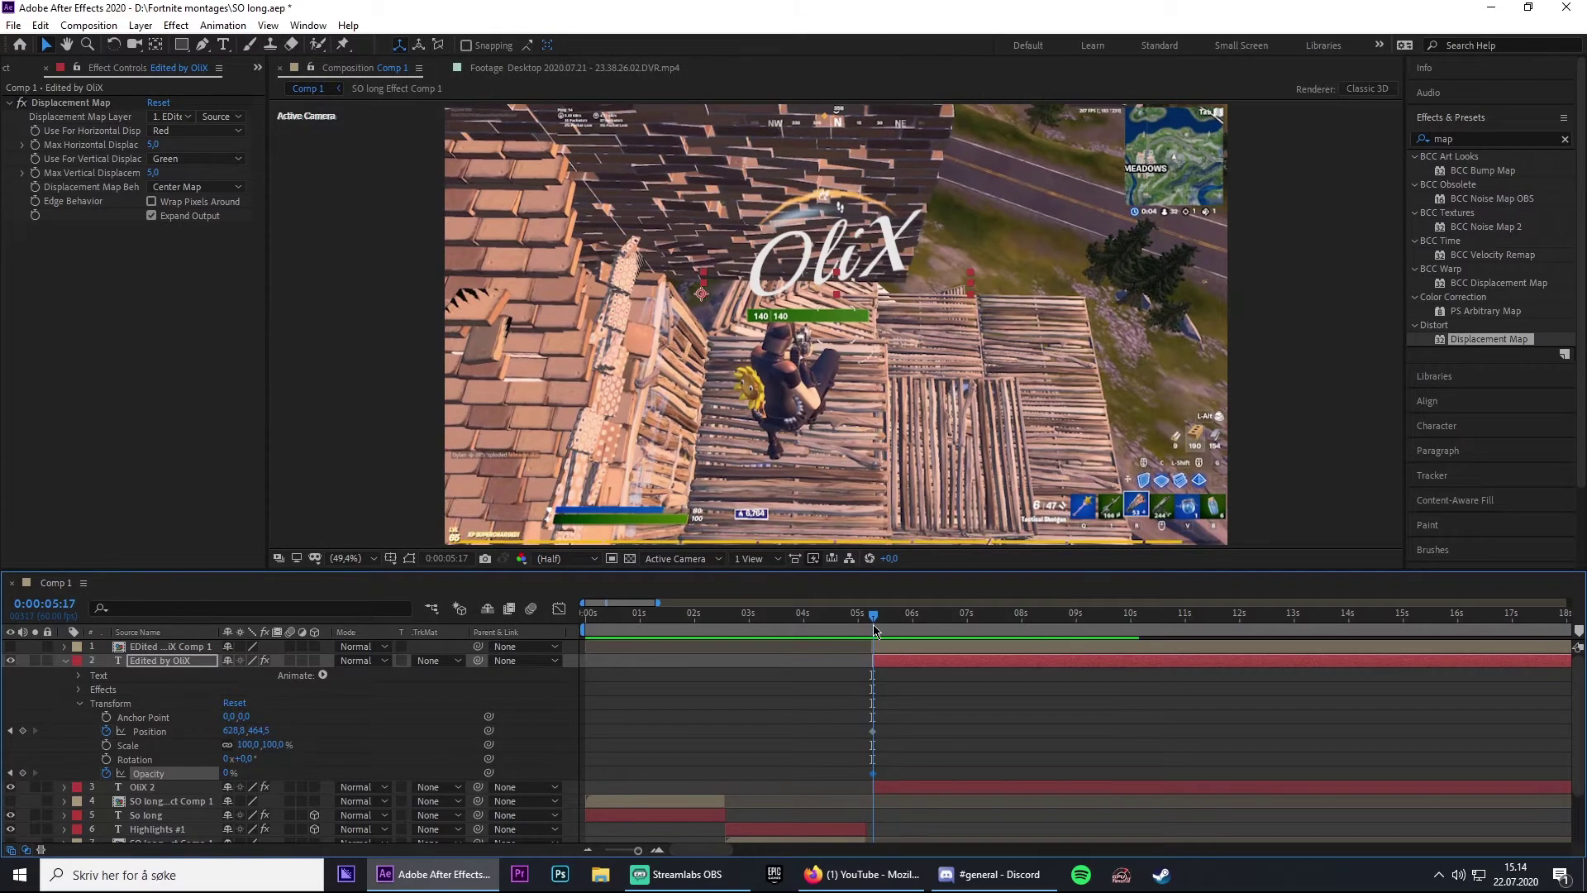
drag(874, 630, 911, 624)
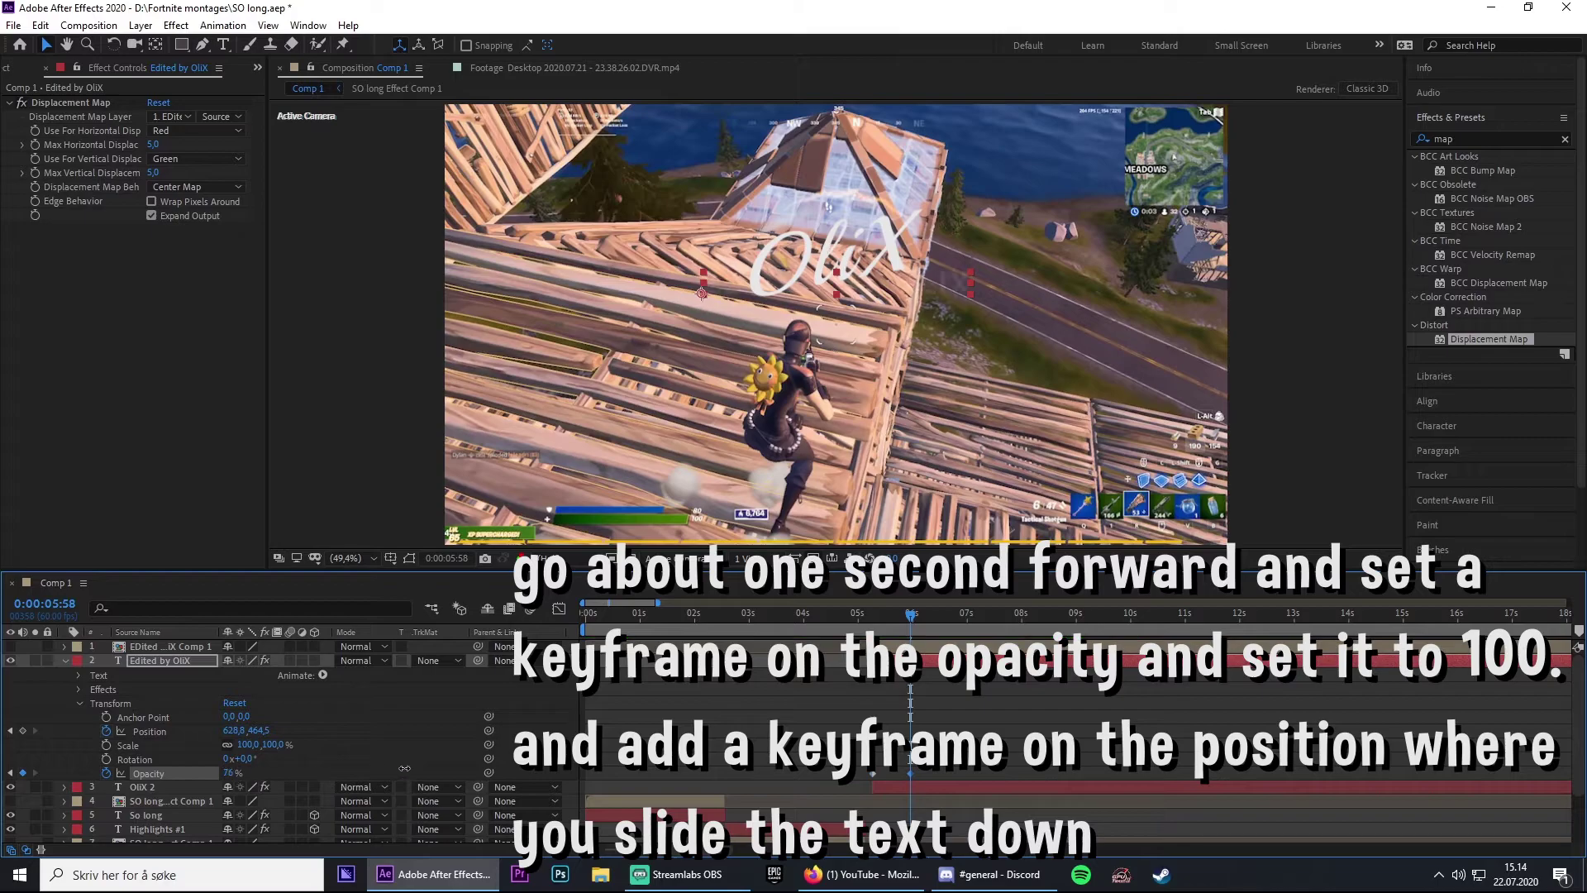
drag(260, 731, 271, 726)
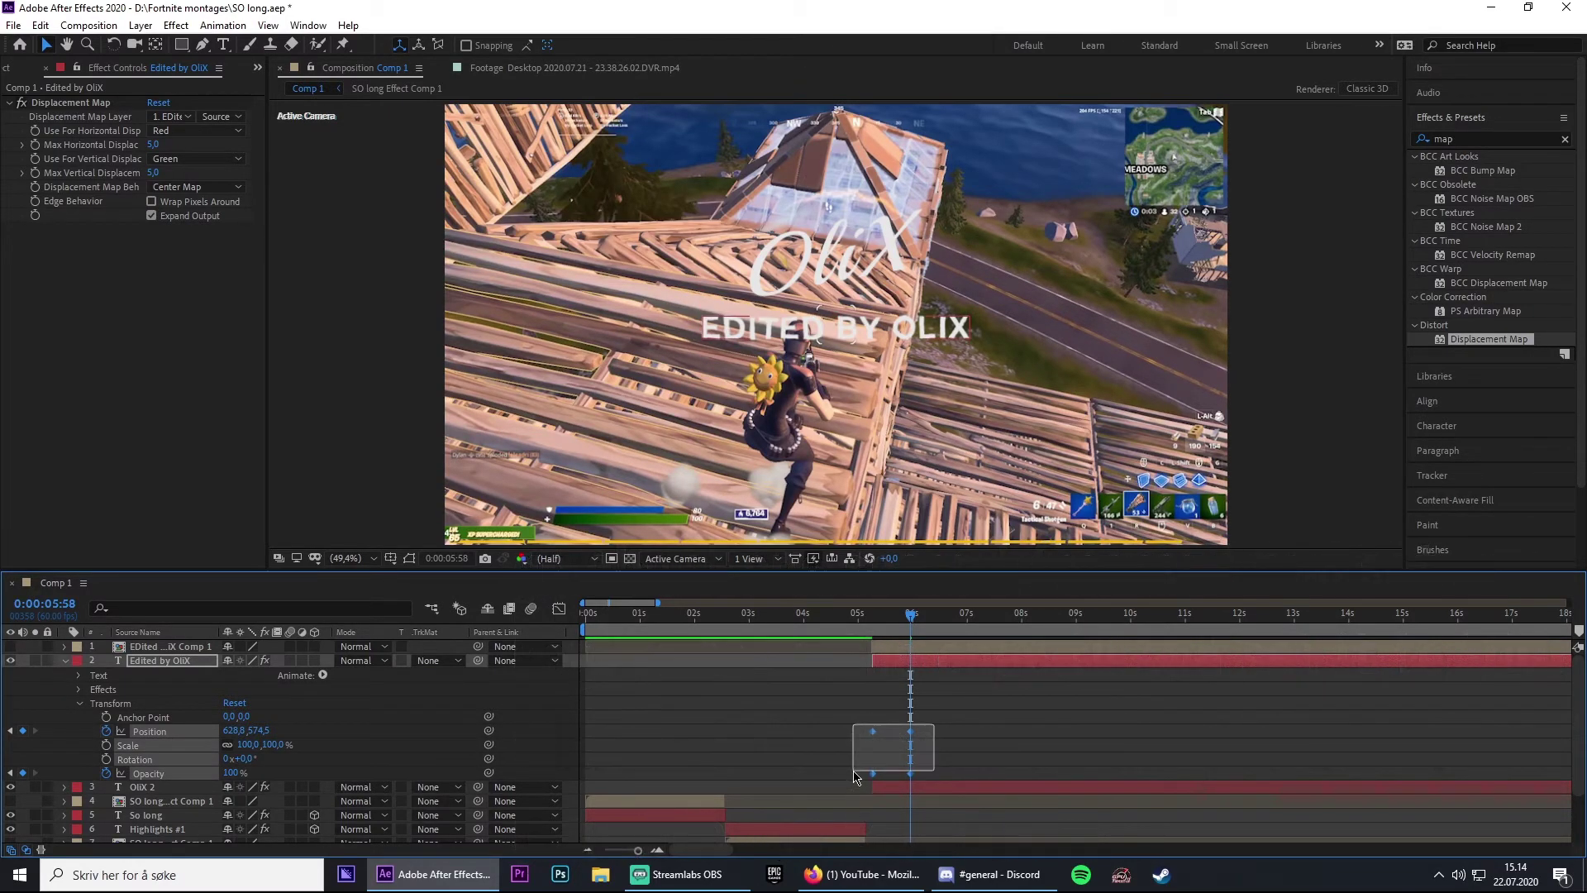
drag(933, 722, 854, 787)
key(F9)
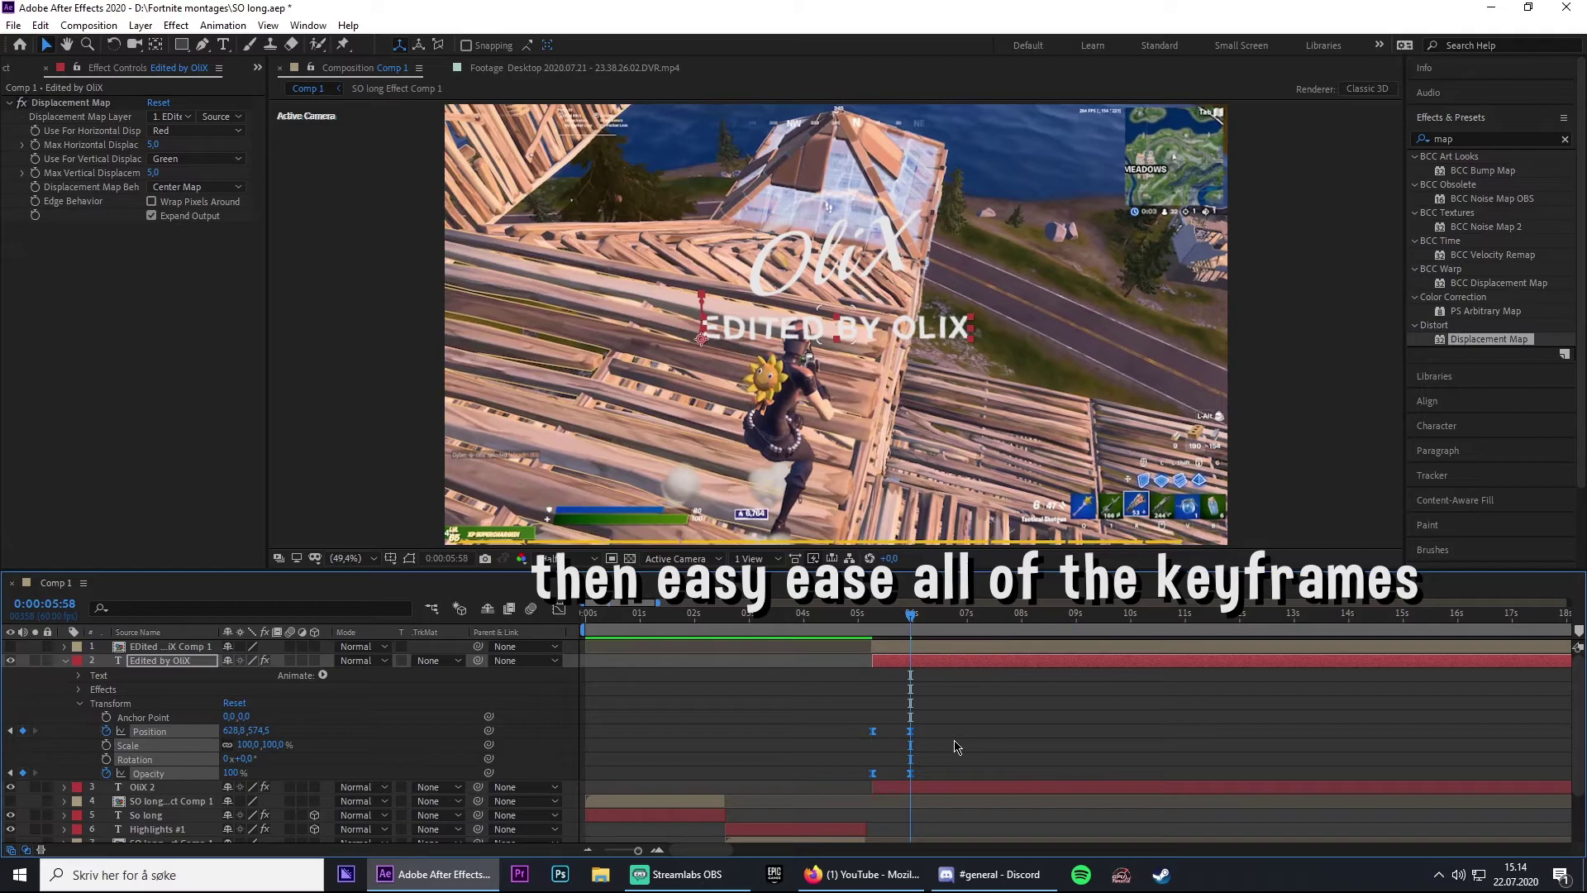
Hold the subtitle until about 0:00:07:49, then slide it down to 628.9,1146.5 by 0:00:08:38
click(956, 746)
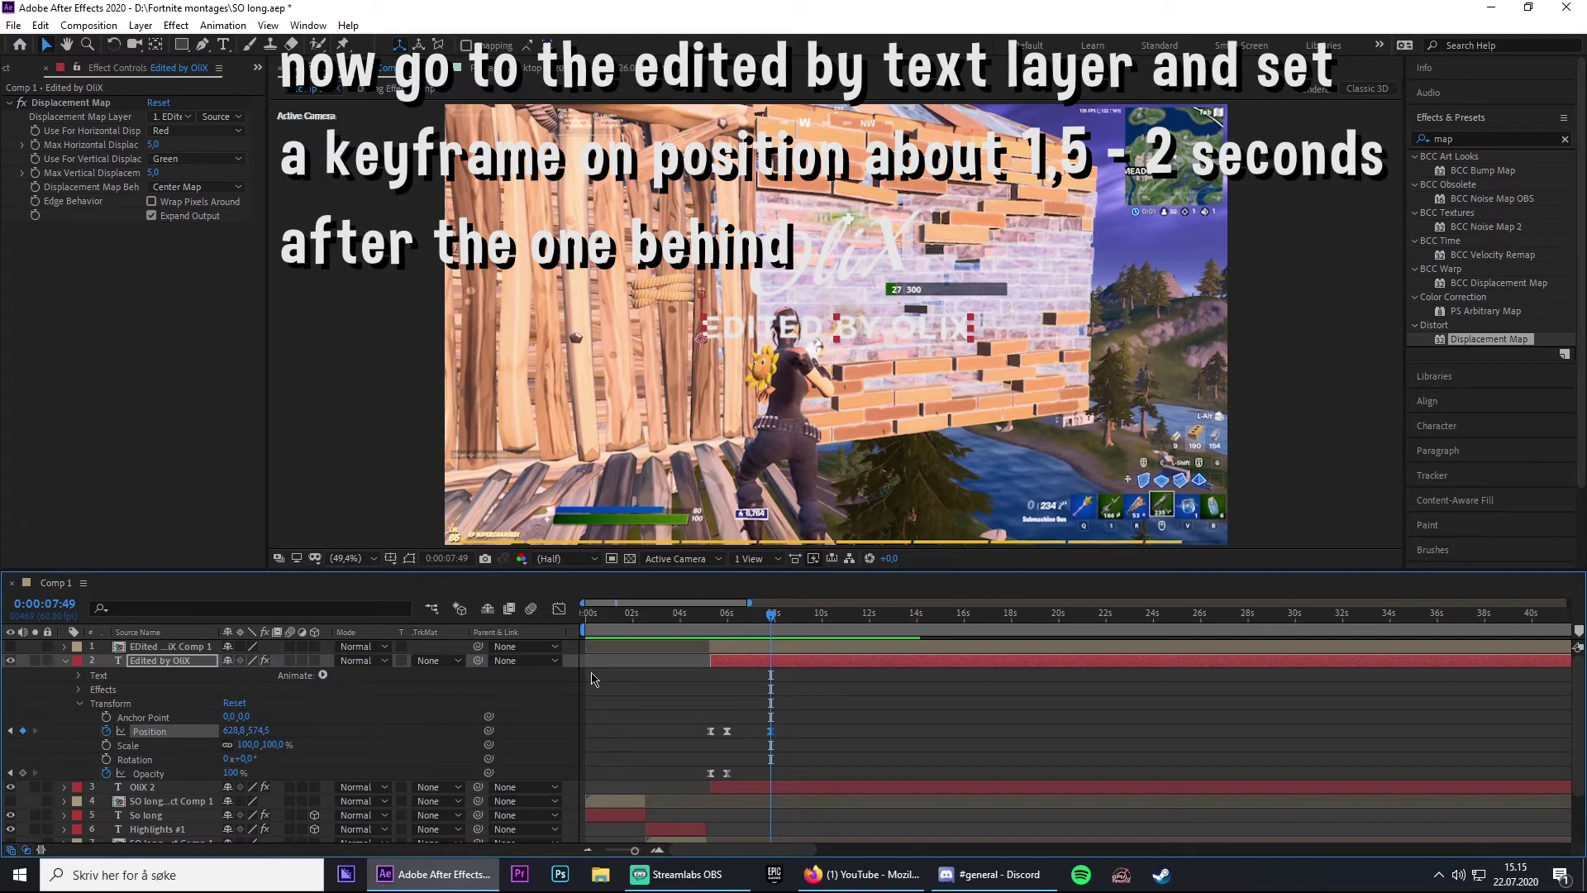
drag(772, 618, 791, 618)
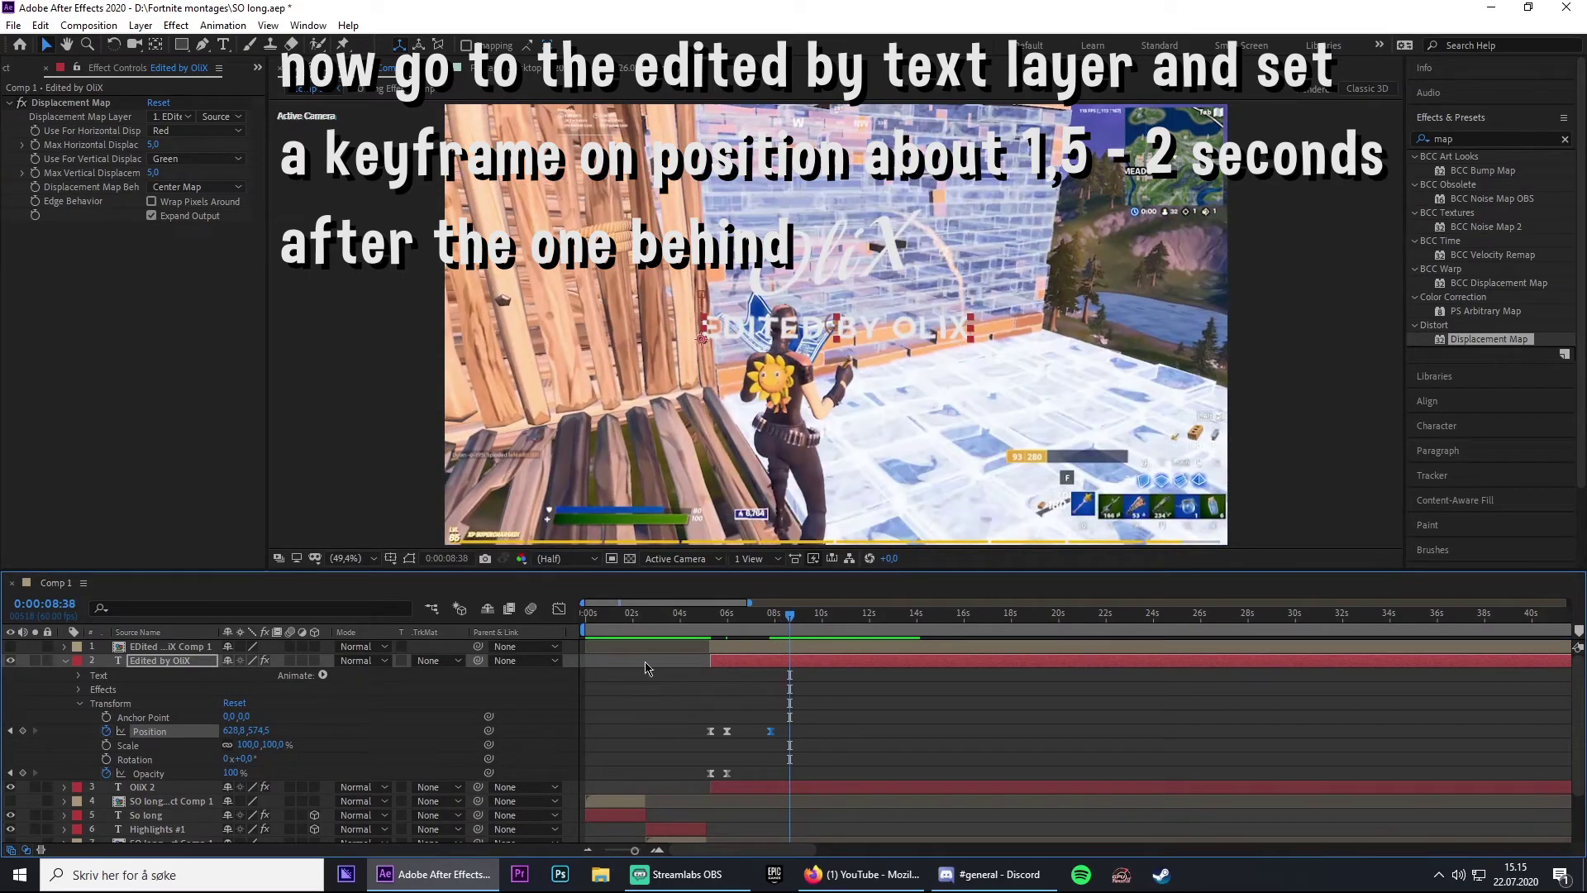
drag(257, 731, 679, 697)
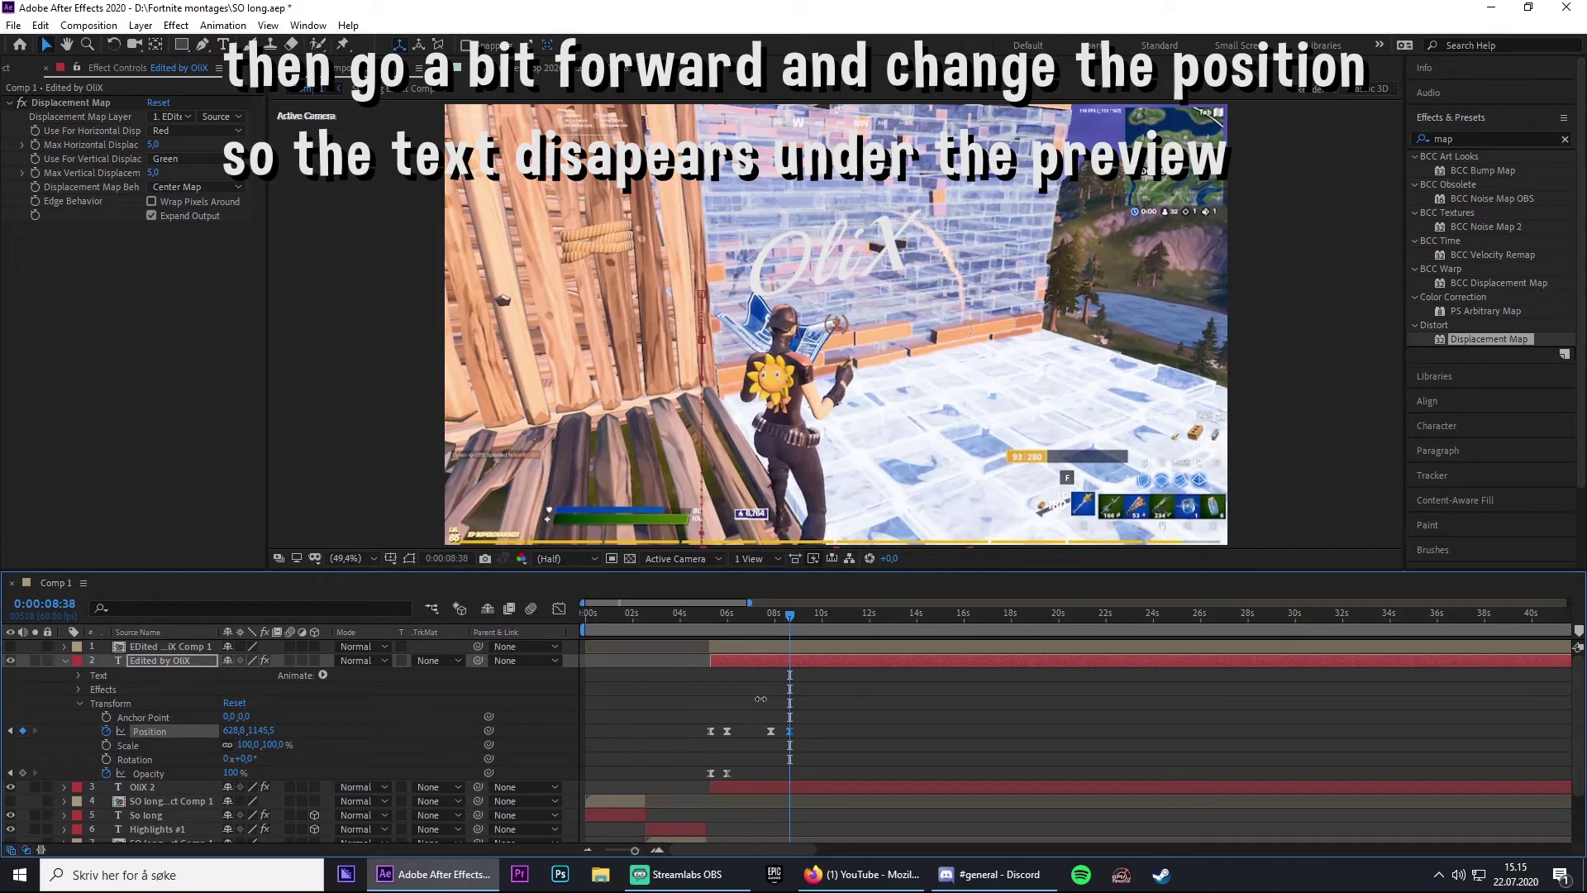
drag(760, 699, 764, 698)
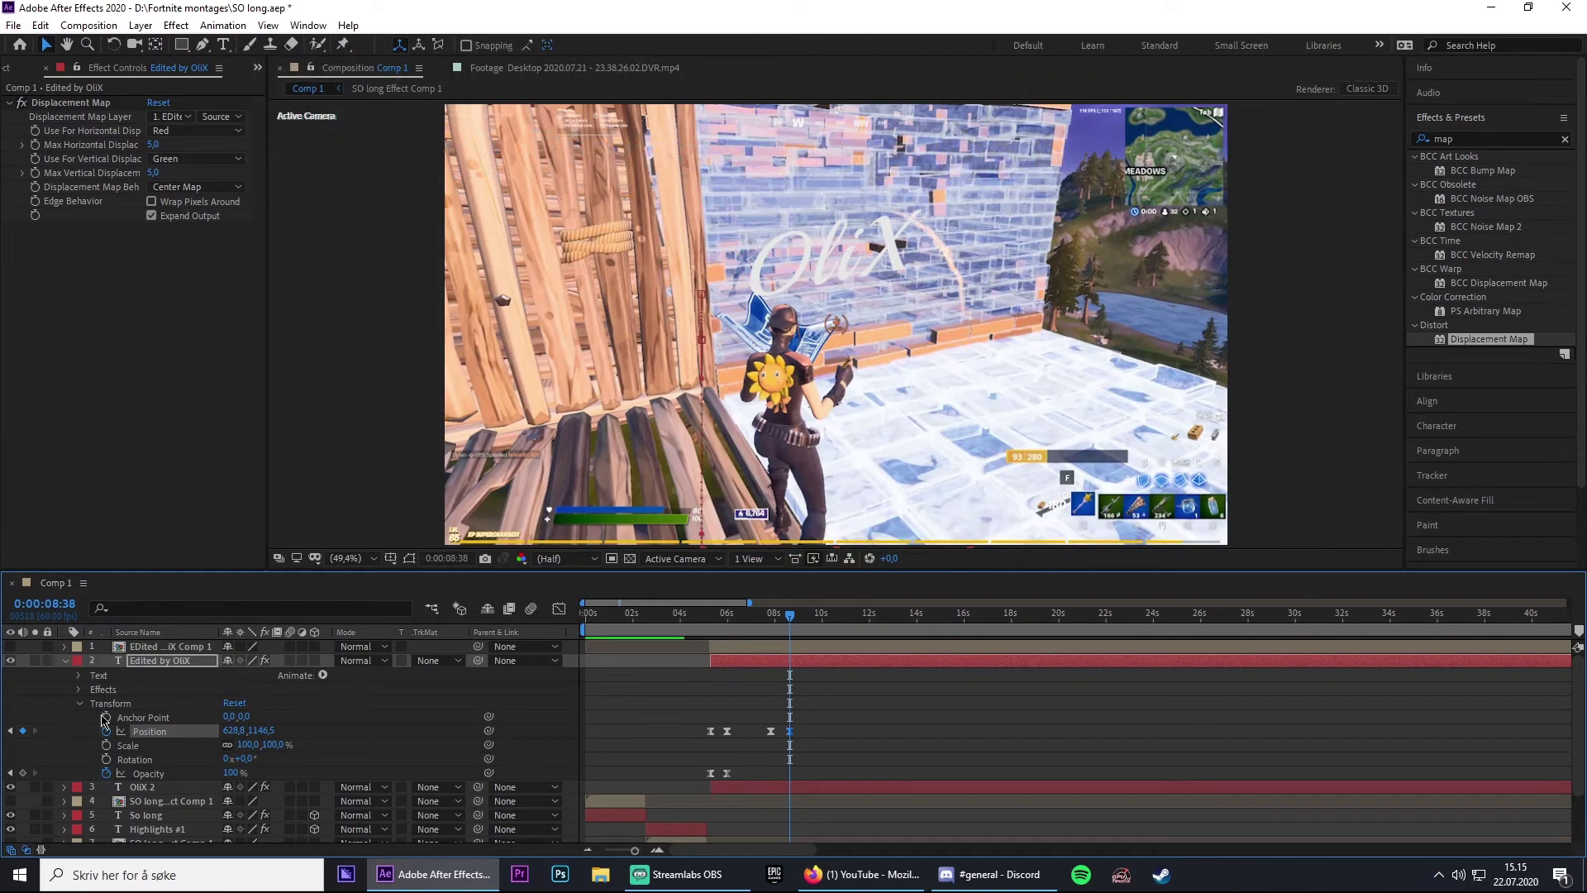